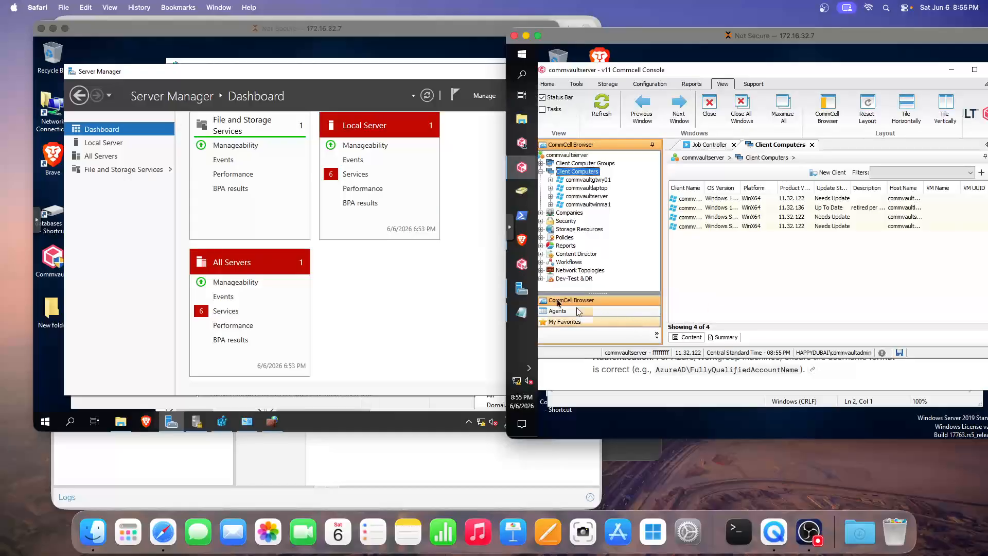
Start a new Windows client under Client Computers with the client name commvaultwind01, copied from the Notepad notes
left_click(584, 361)
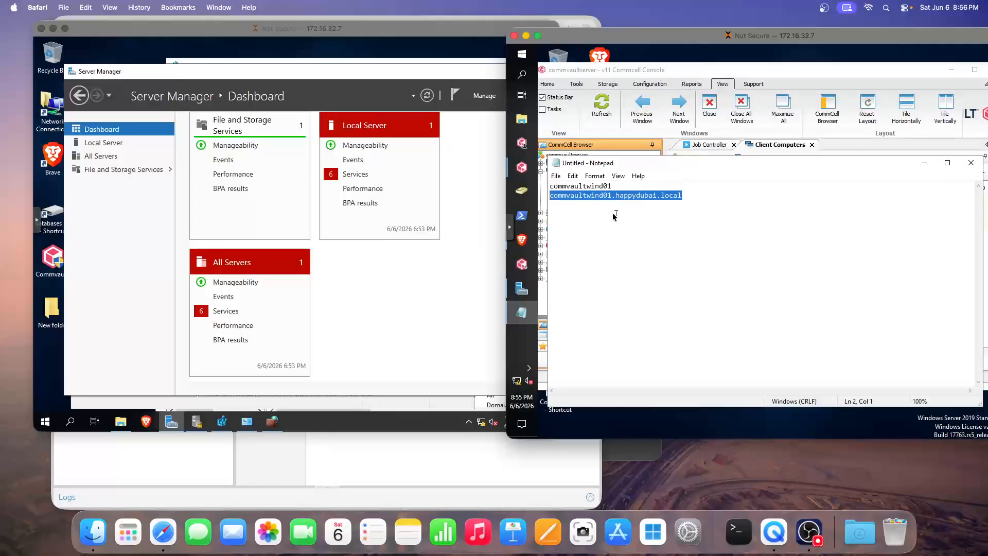
left_click(612, 195)
double_click(604, 188)
key("ctrl+c")
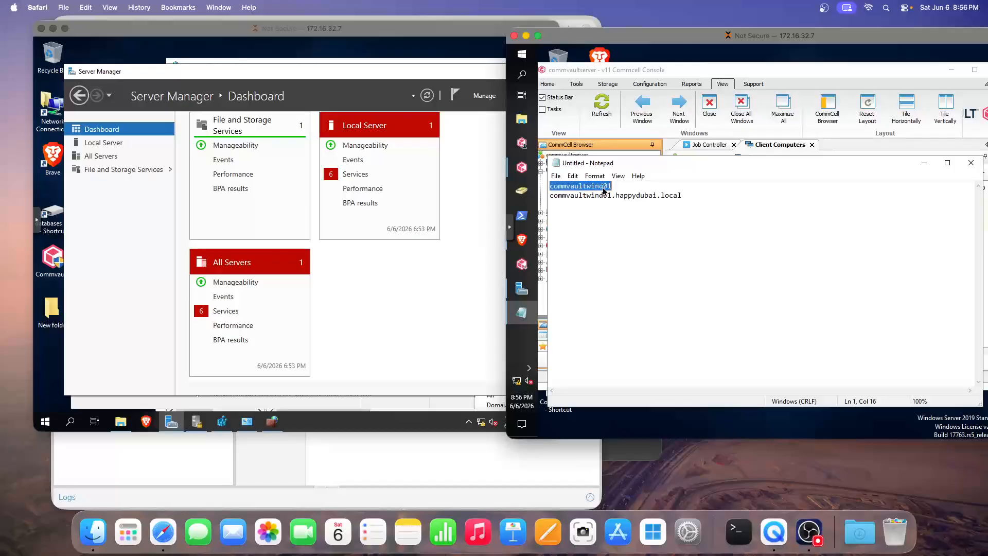
left_click(705, 70)
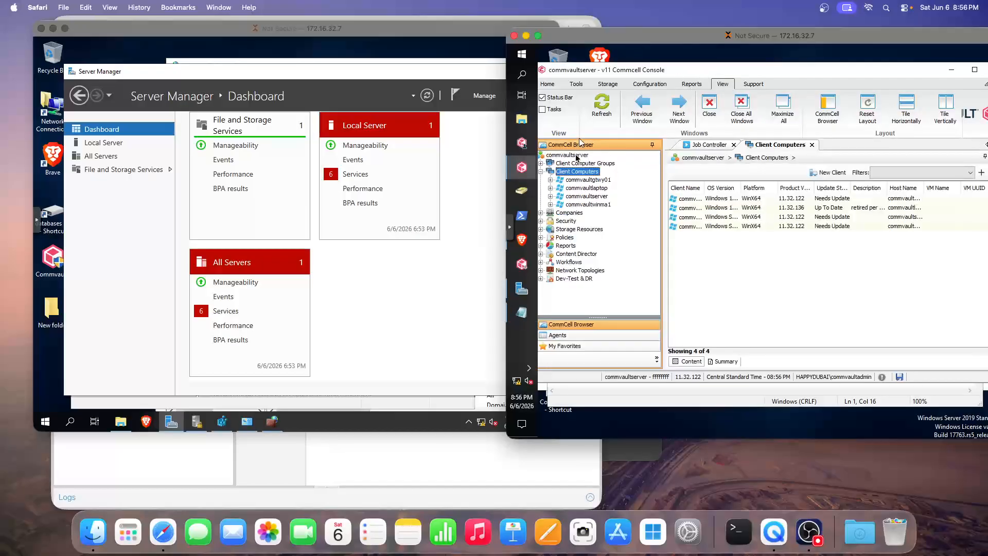
right_click(589, 177)
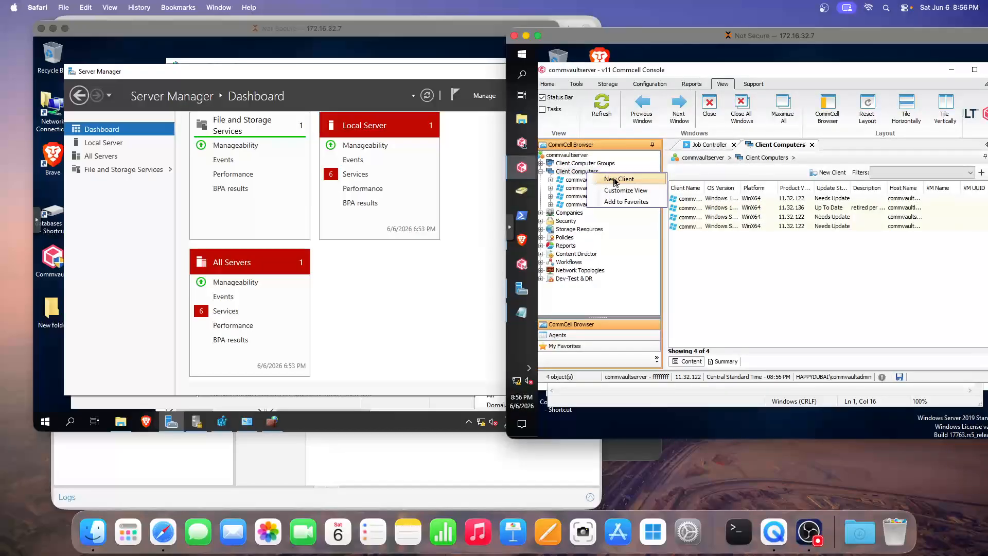
left_click(616, 180)
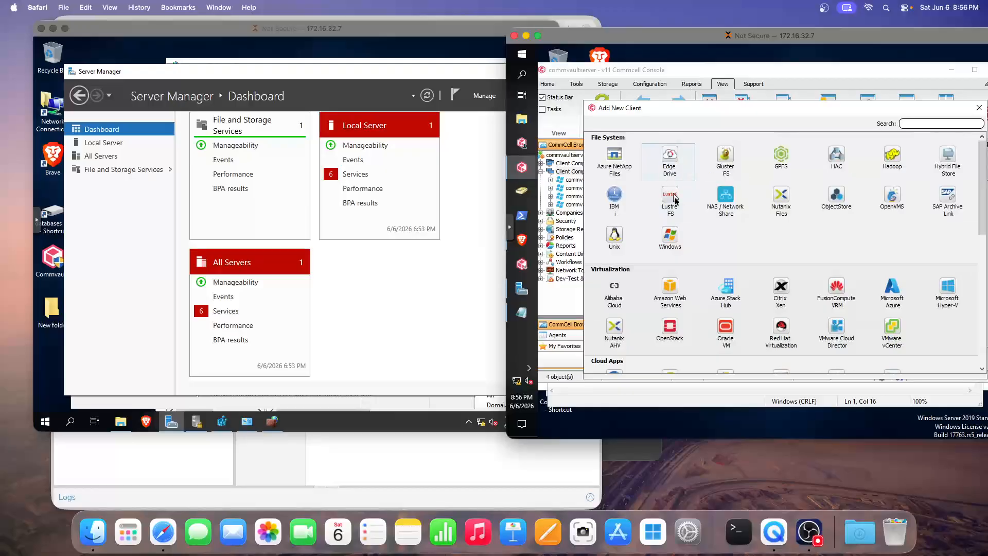
double_click(665, 245)
key("ctrl+v")
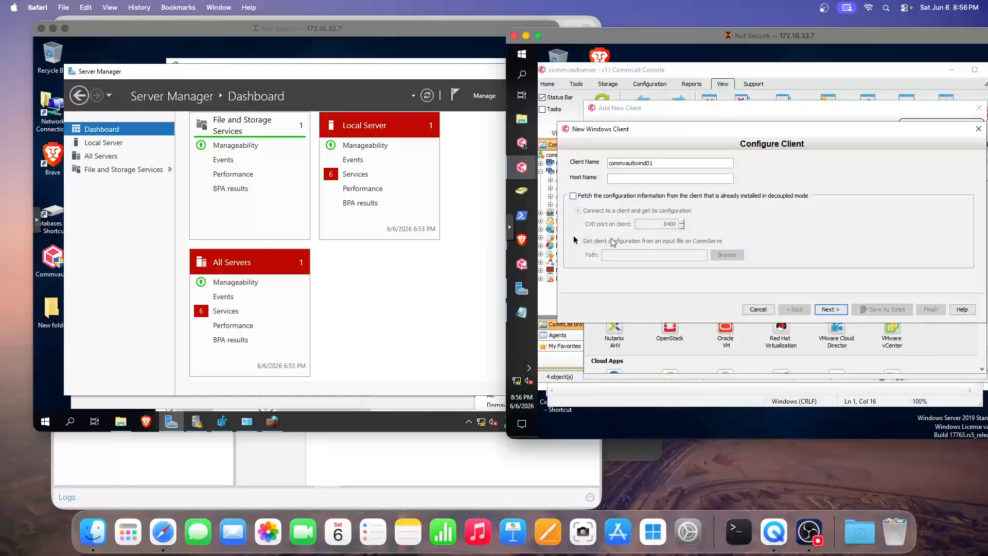
Enter the host name commvaultwind01.happydubai.local from the notes, finish creating the client, and close the Add New Client window
left_click(521, 312)
left_click_drag(685, 195, 550, 196)
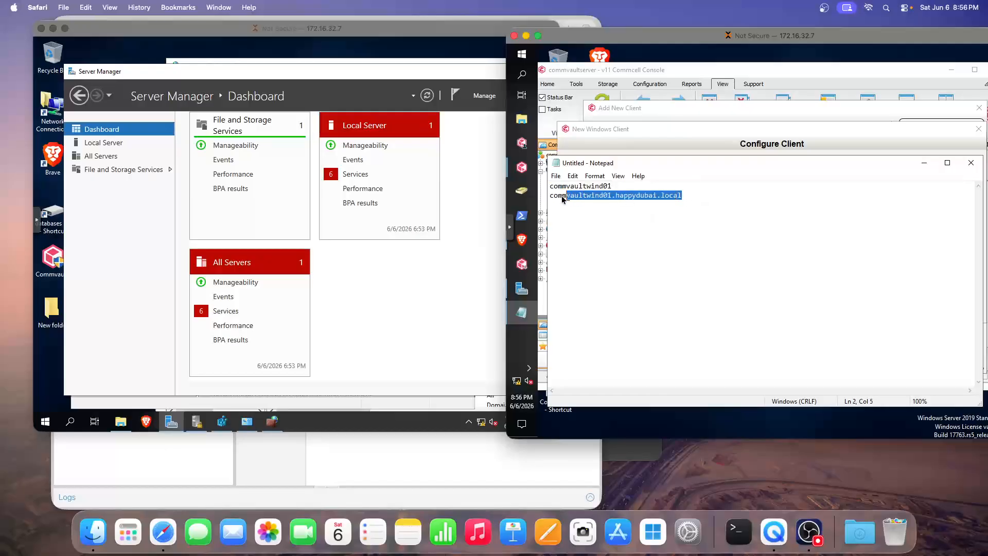
key("ctrl+c")
left_click(623, 137)
key("ctrl+v")
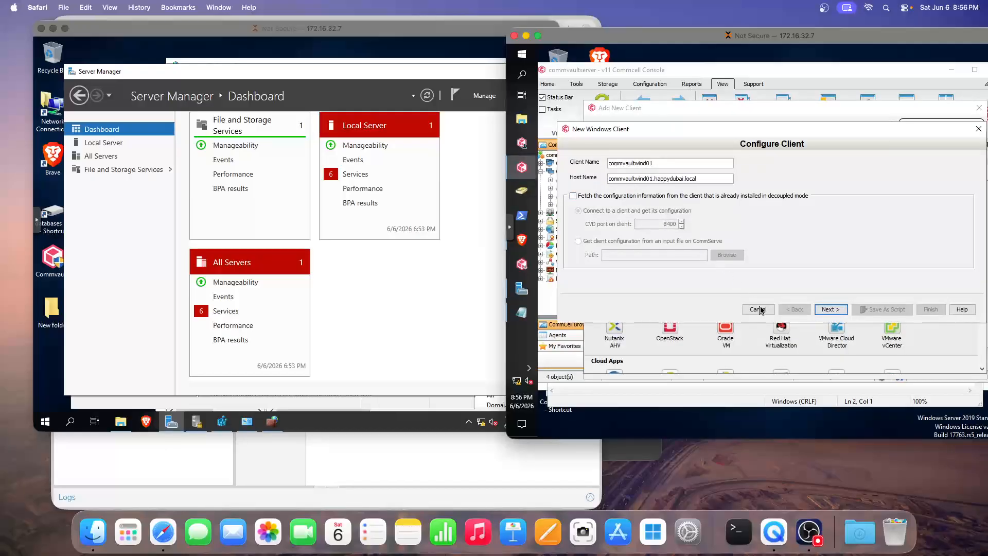
left_click(831, 309)
left_click(920, 311)
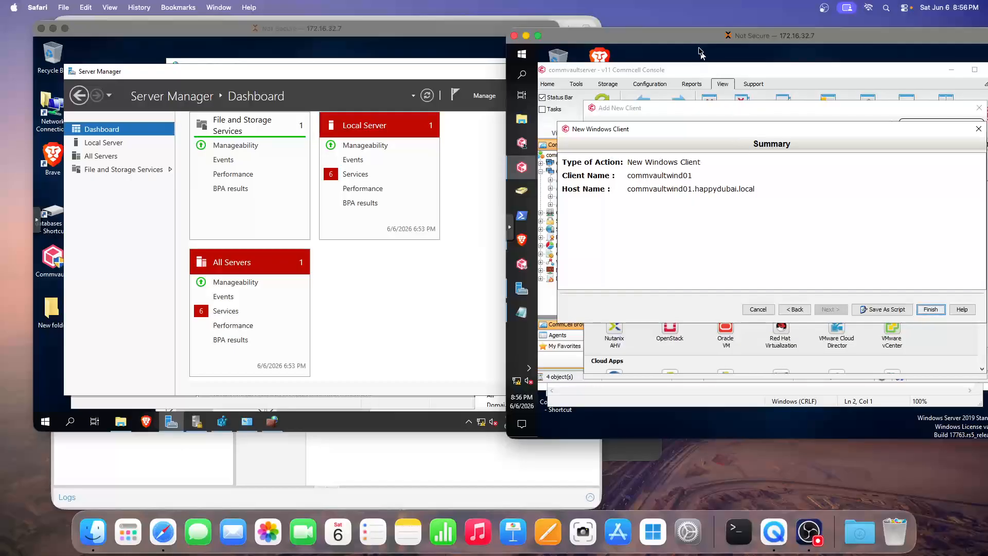
left_click_drag(696, 39, 661, 42)
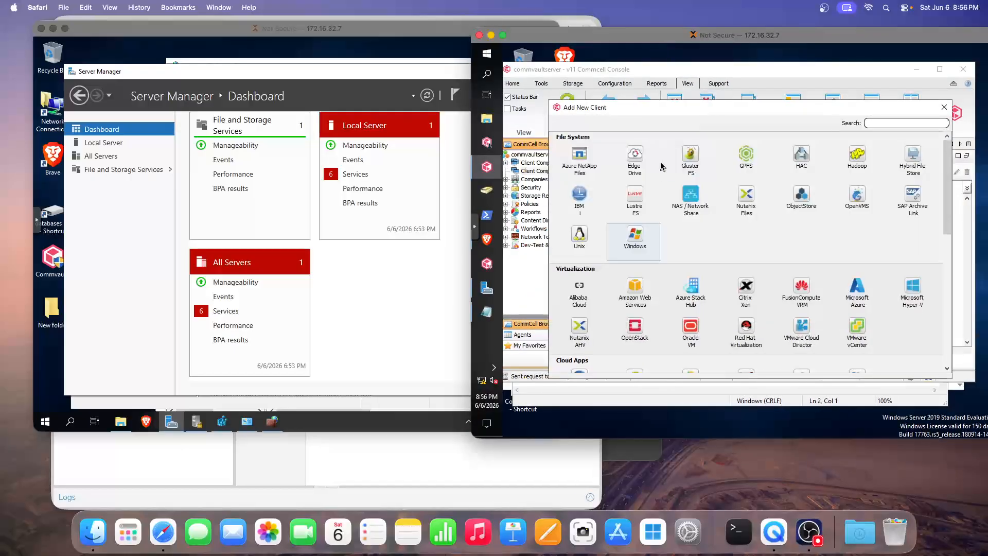
left_click(944, 107)
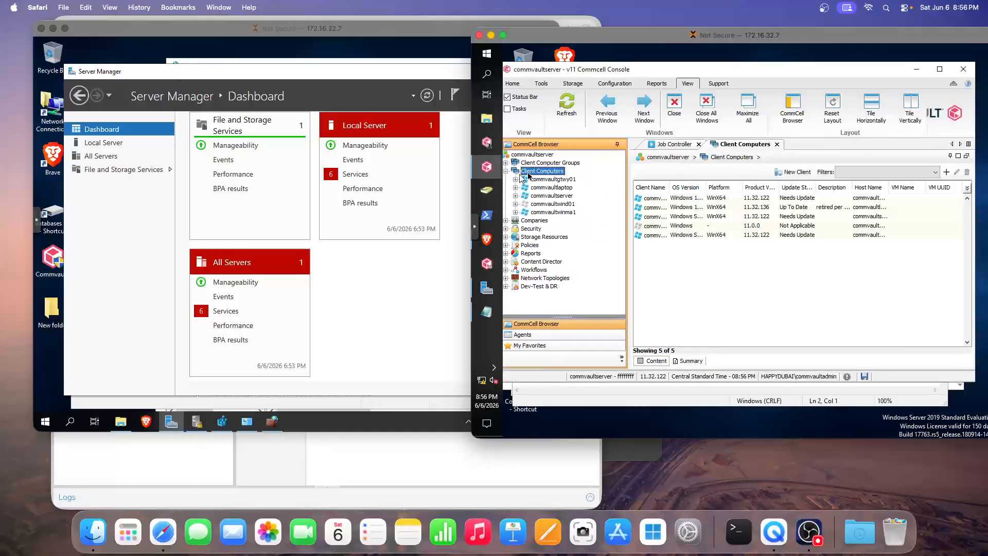
Select the new commvaultwind01 client and look through its Add/Remove Software options
left_click(554, 205)
right_click(560, 208)
mouse_move(591, 211)
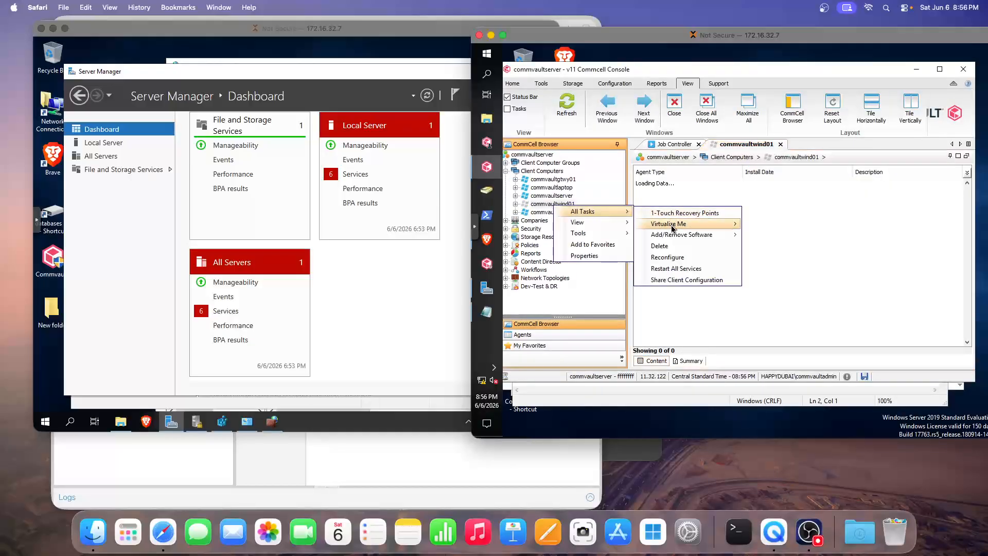
mouse_move(720, 234)
left_click(786, 237)
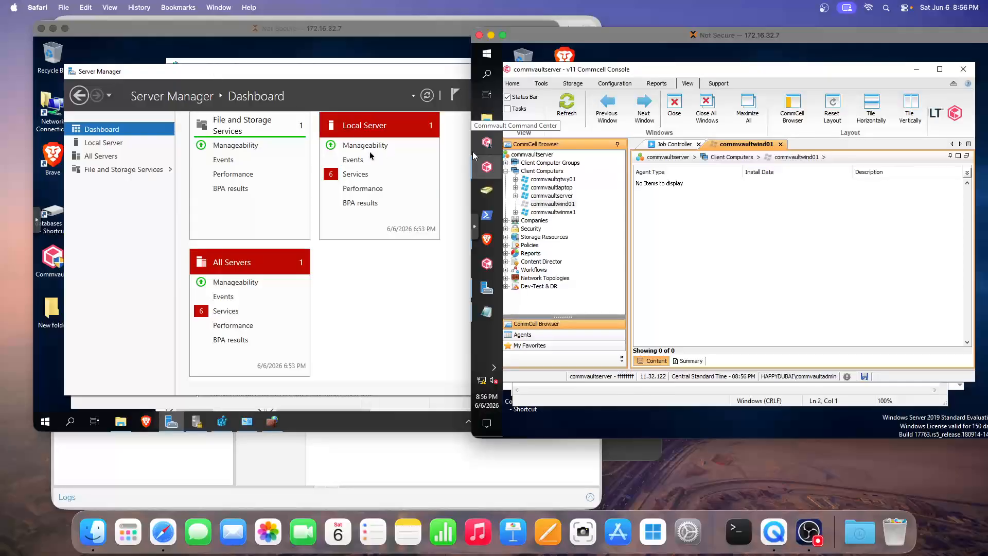
Check the short client name commvaultwind01 in the Notepad notes
left_click(486, 311)
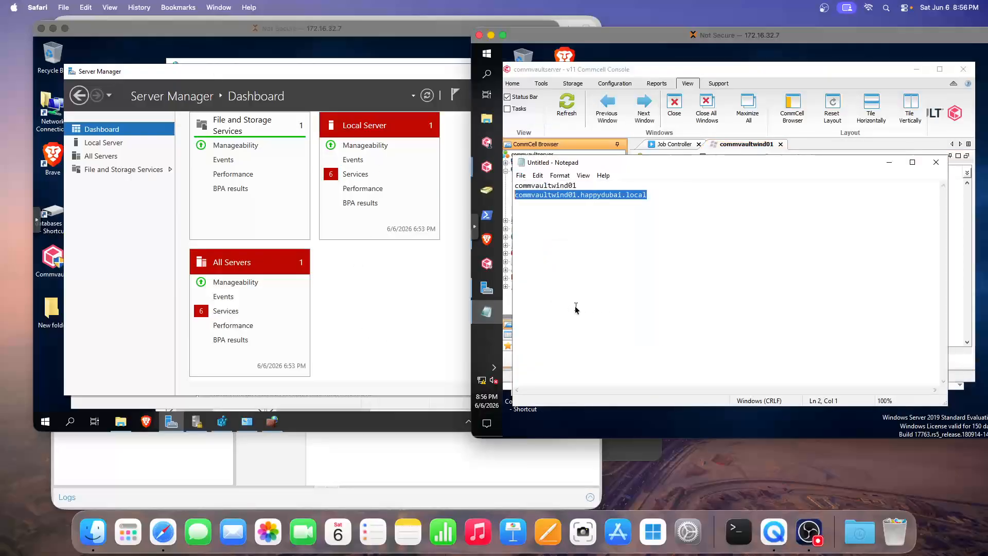
double_click(545, 185)
mouse_move(487, 238)
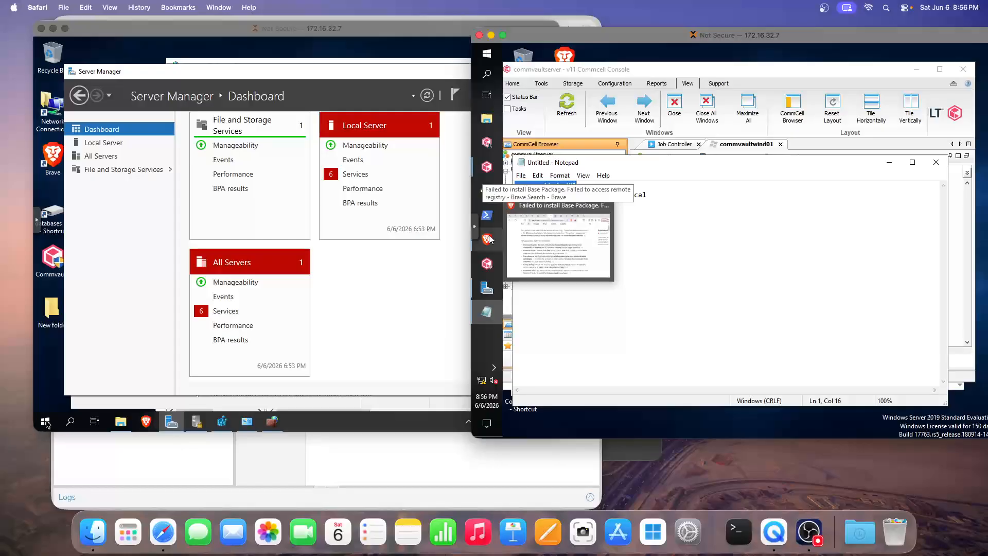
Switch to the other remote desktop session, open the Services console, and reorder the services by name
left_click(45, 423)
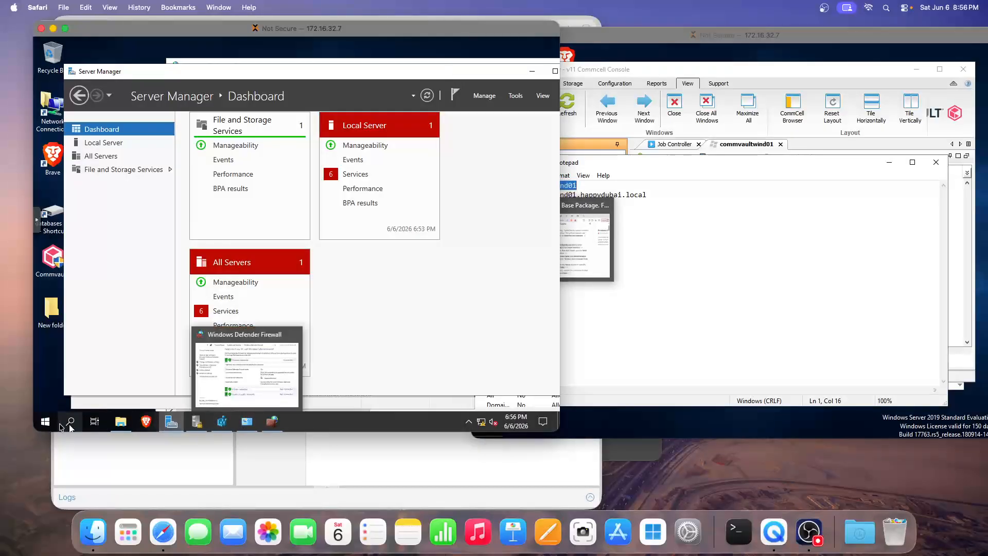
left_click(45, 421)
type("ser")
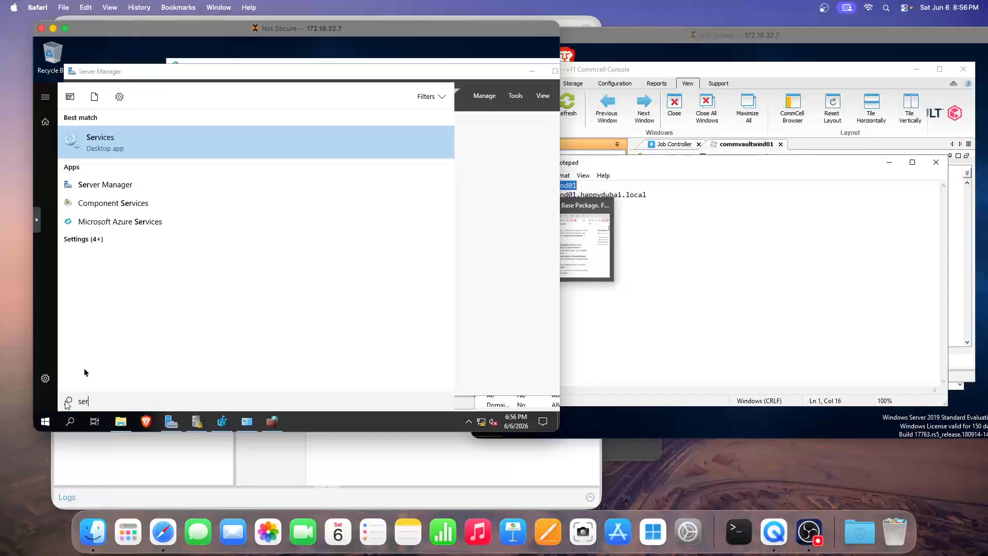
left_click(150, 185)
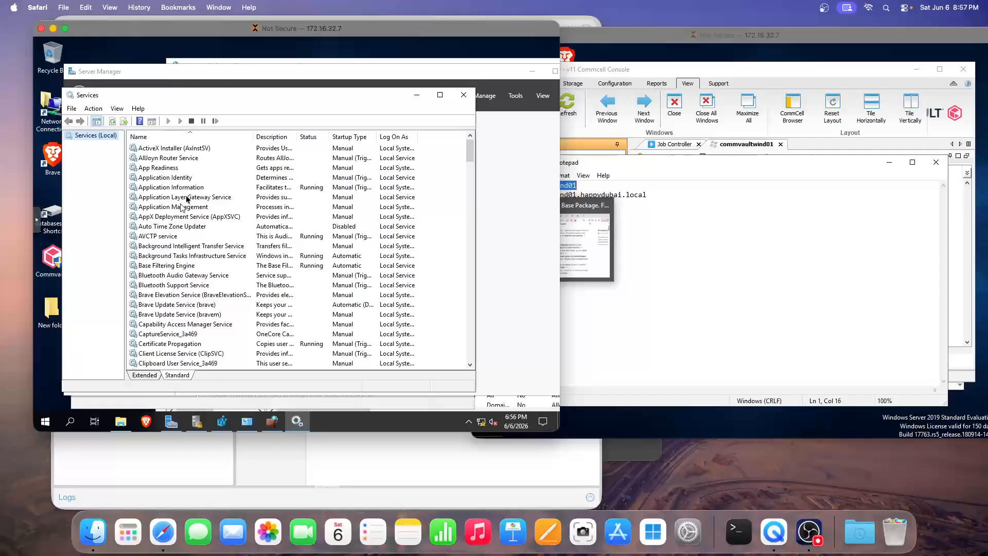
left_click(173, 136)
left_click(181, 137)
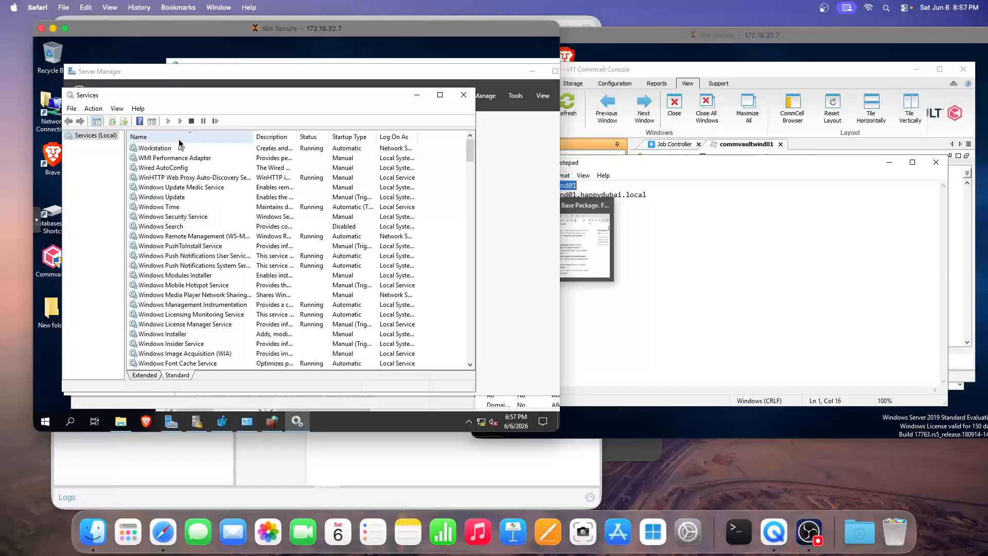
Find the Remote Registry service in the list, review its properties, and close them
scroll(188, 216, "down", 1)
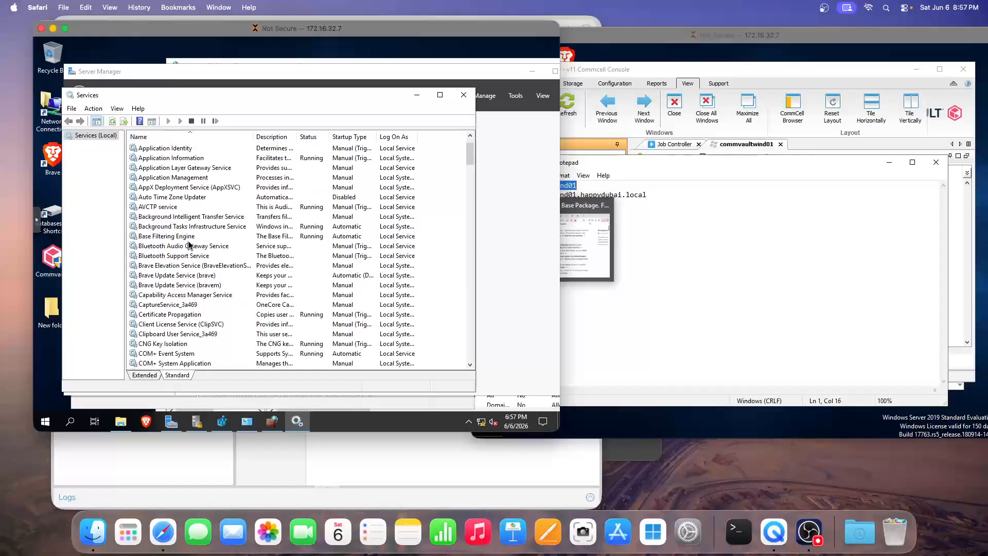
scroll(189, 245, "down", 13)
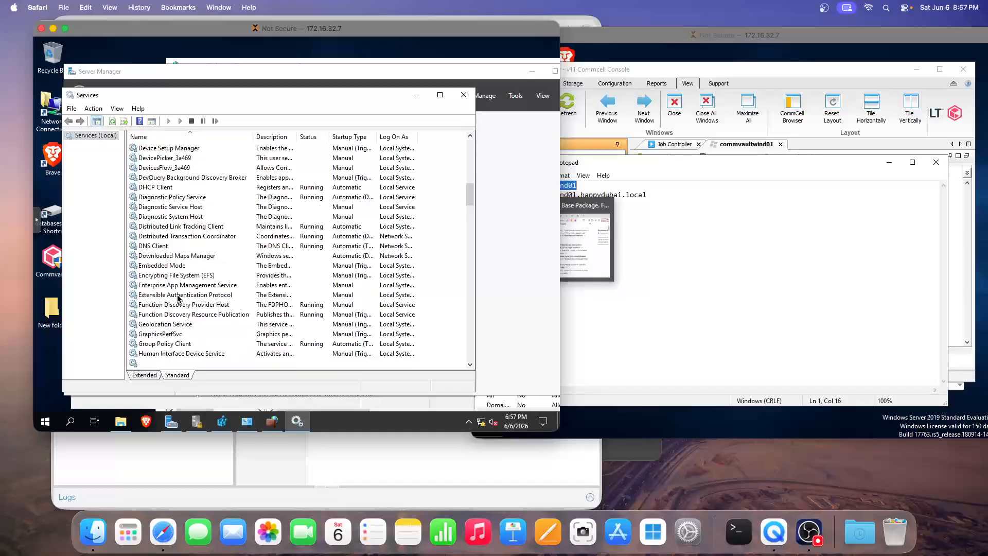
scroll(180, 304, "down", 20)
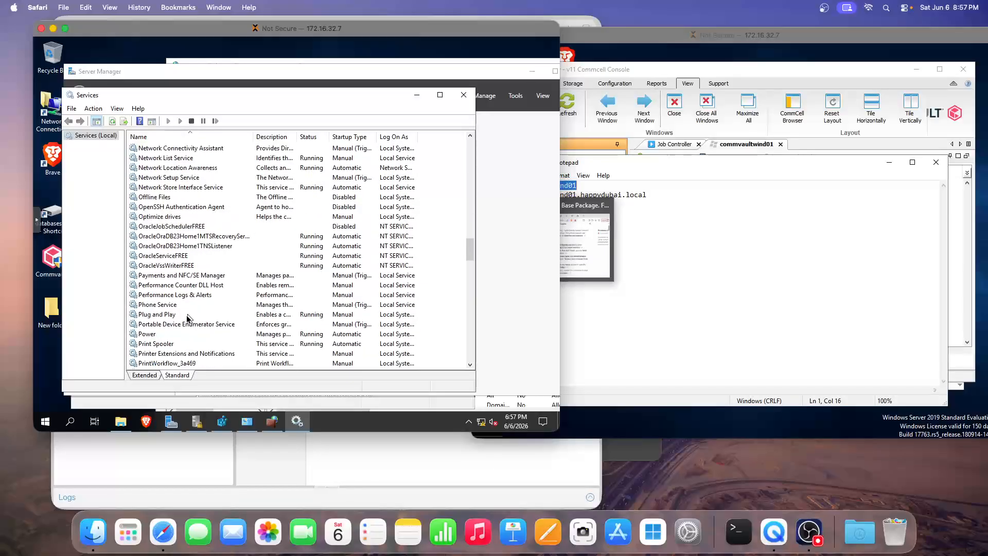
scroll(186, 308, "down", 4)
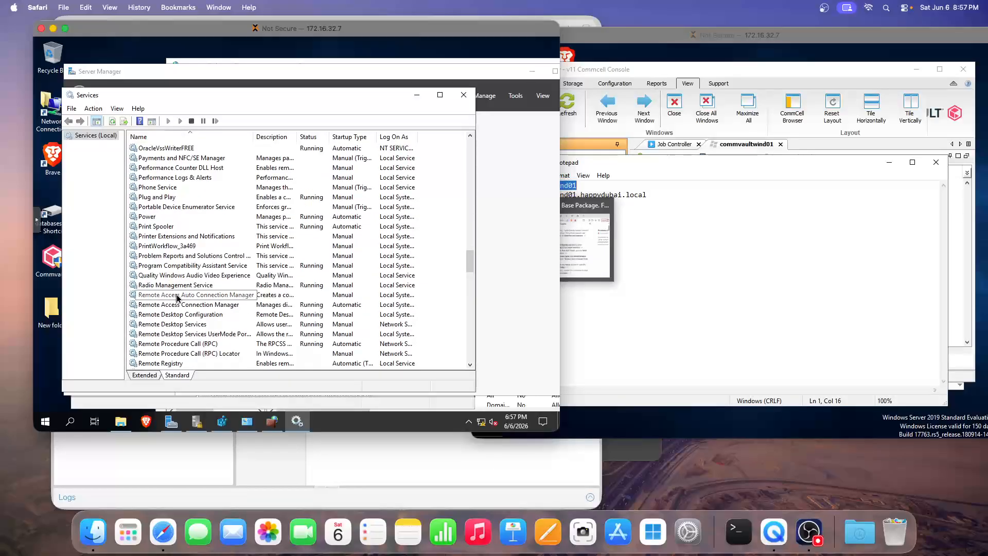
scroll(191, 335, "down", 1)
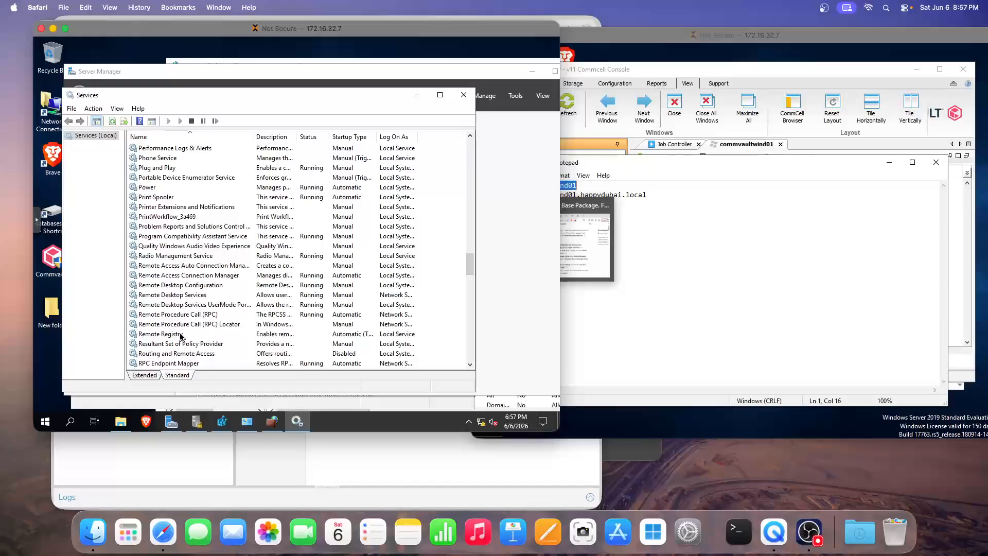
left_click(181, 335)
double_click(211, 334)
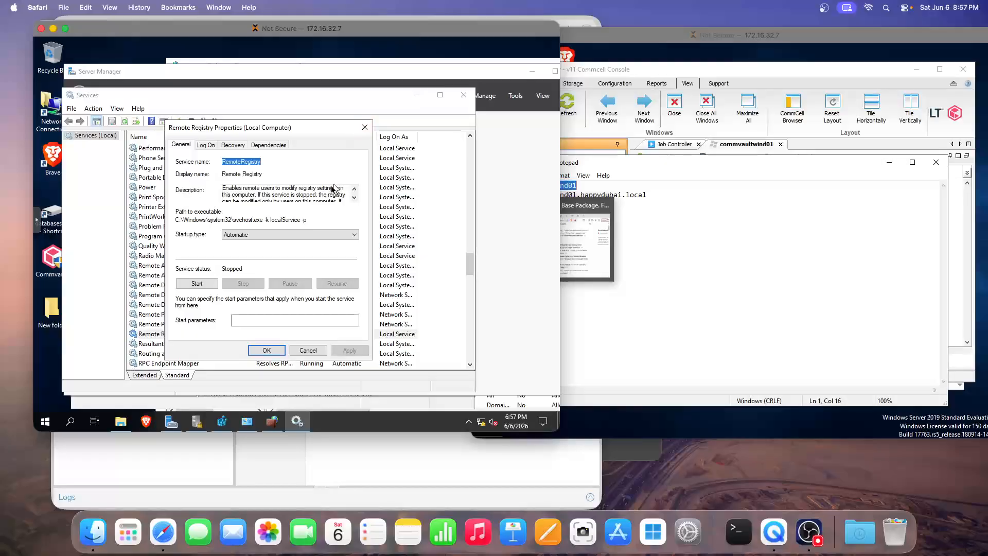
scroll(322, 201, "down", 1)
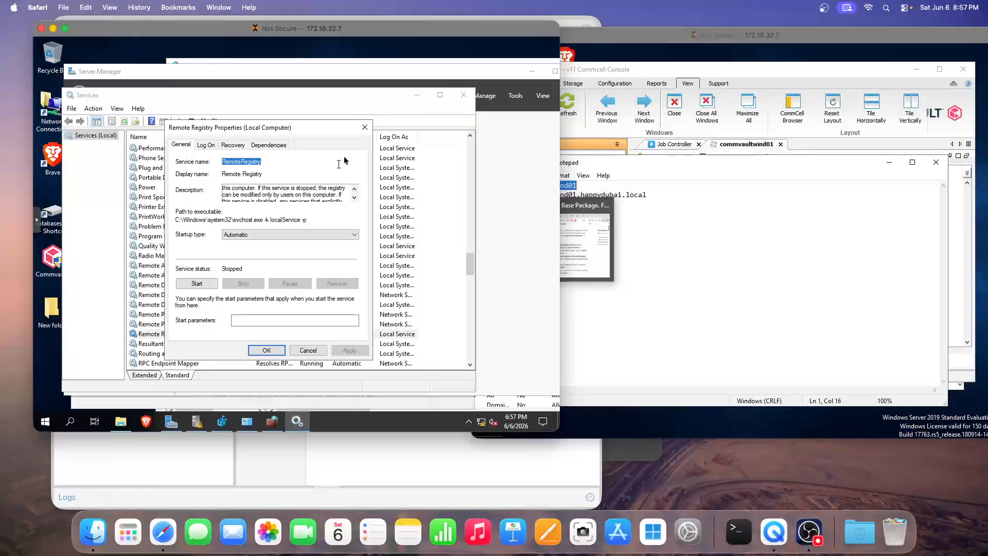
left_click(364, 127)
scroll(213, 329, "down", 2)
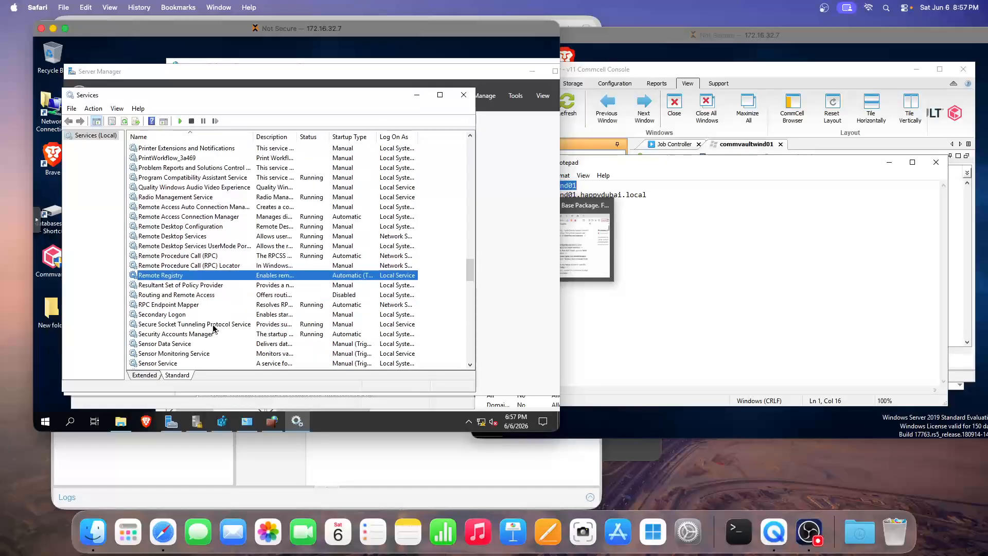
left_click(640, 438)
left_click(550, 273)
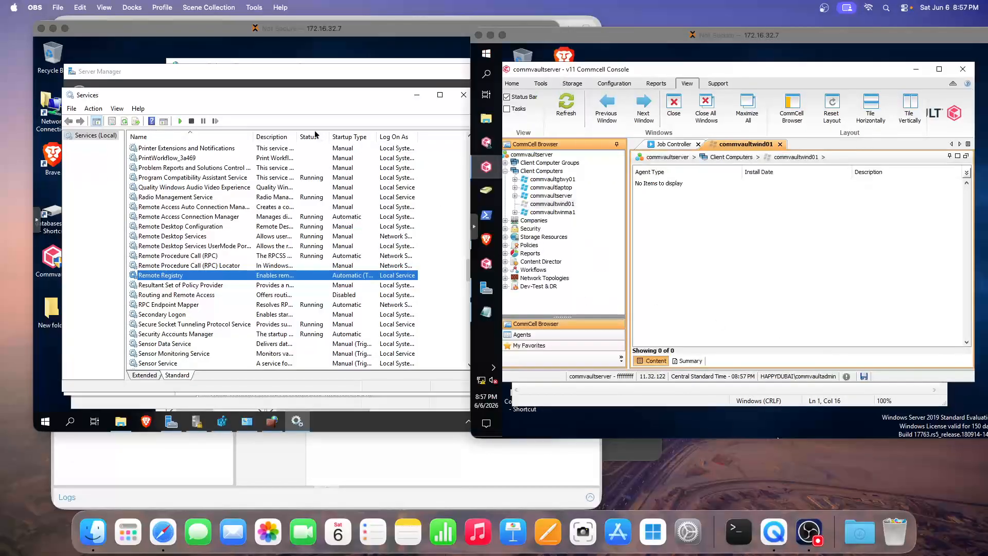
left_click(189, 100)
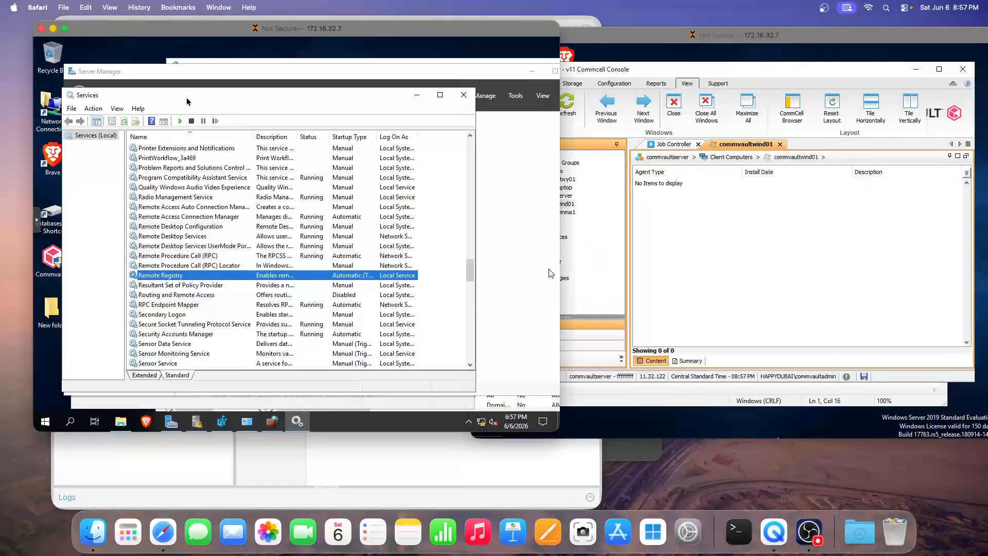
Set the Remote Registry service's startup type to Automatic, start the service, and apply the change
double_click(175, 278)
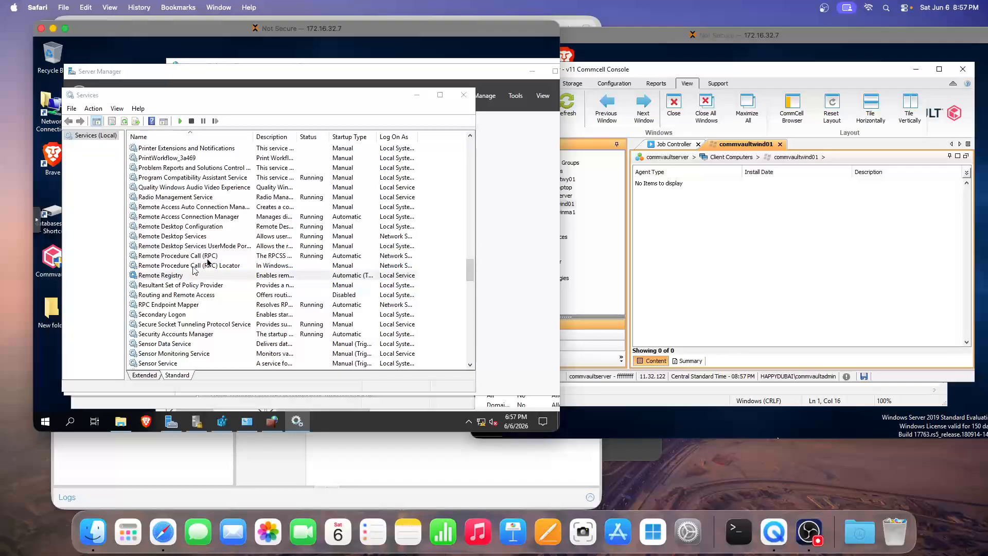
left_click(245, 237)
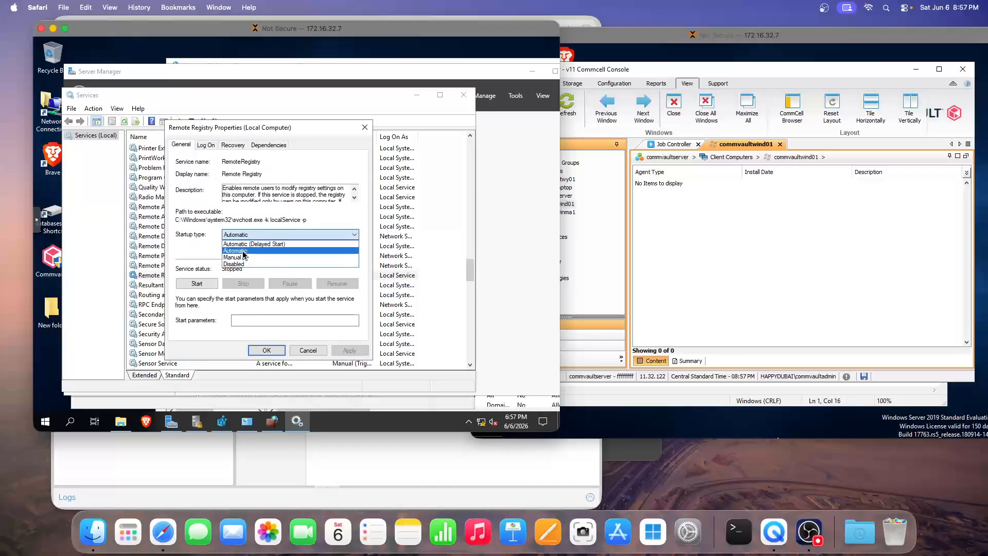
left_click(246, 251)
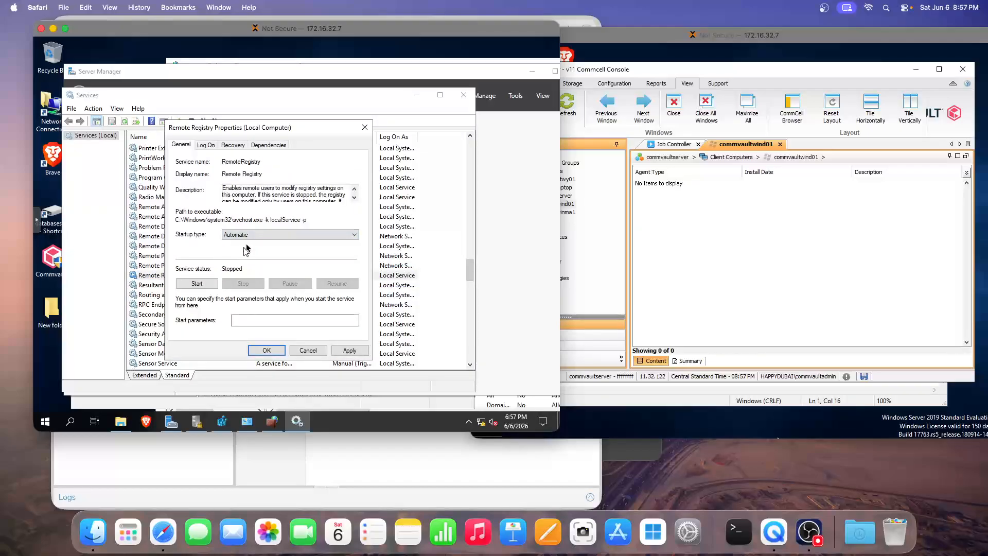
left_click(249, 235)
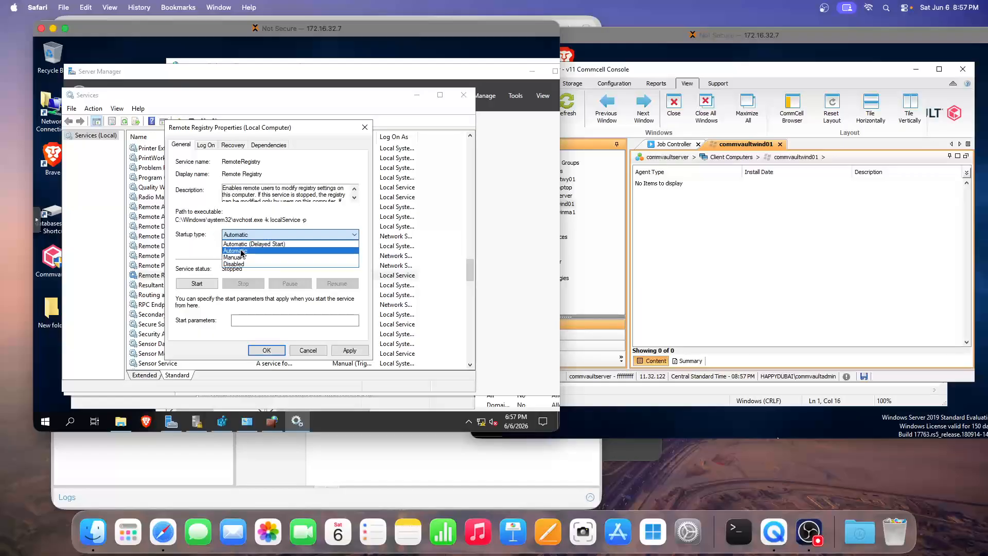
left_click(238, 251)
left_click(215, 283)
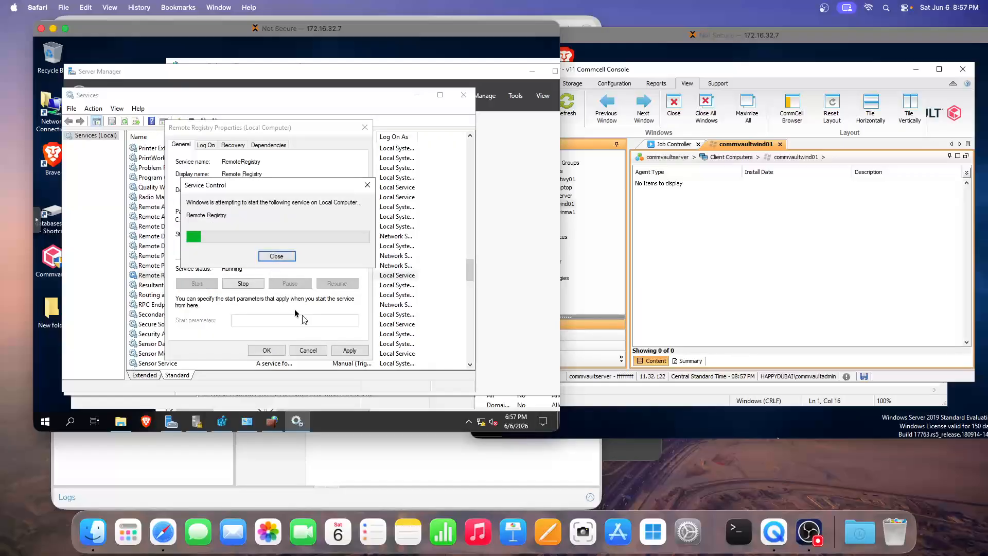
left_click(350, 352)
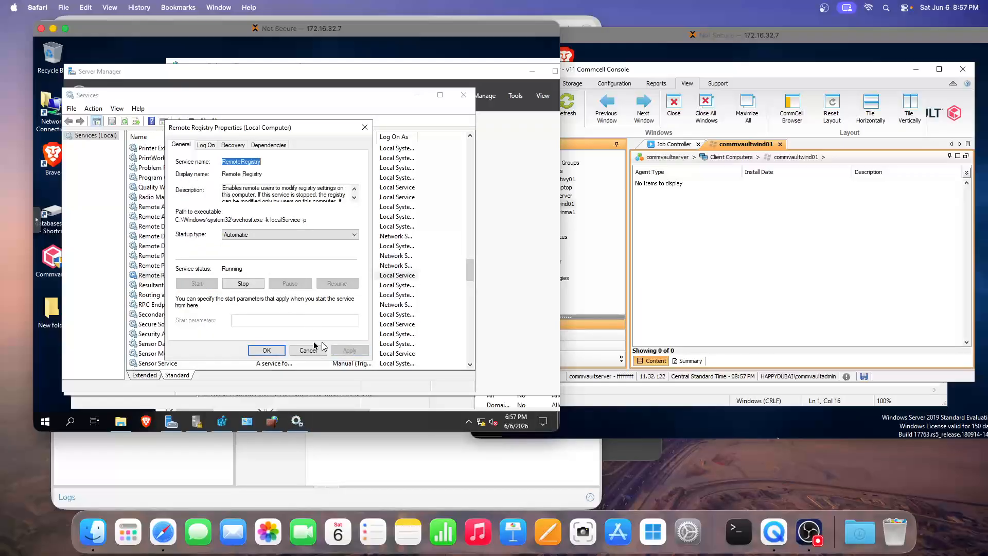
Close the Remote Registry properties and open the Services console in the Commvault server's remote desktop session
left_click(267, 350)
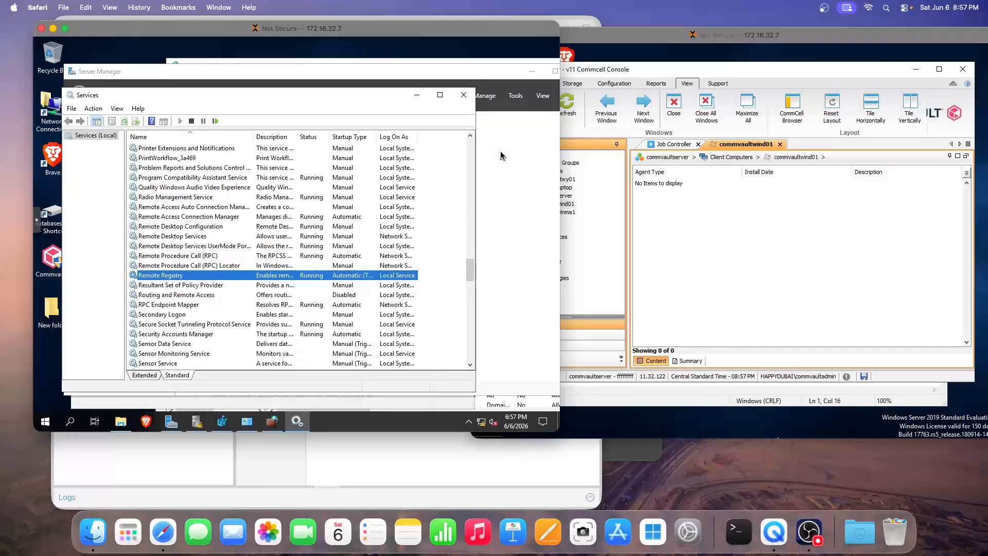
left_click(576, 246)
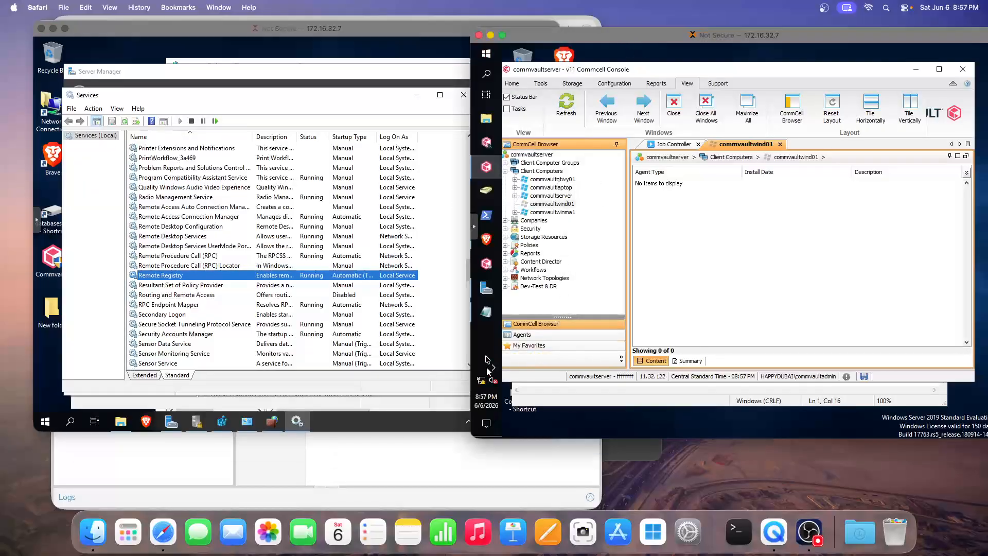
mouse_move(487, 291)
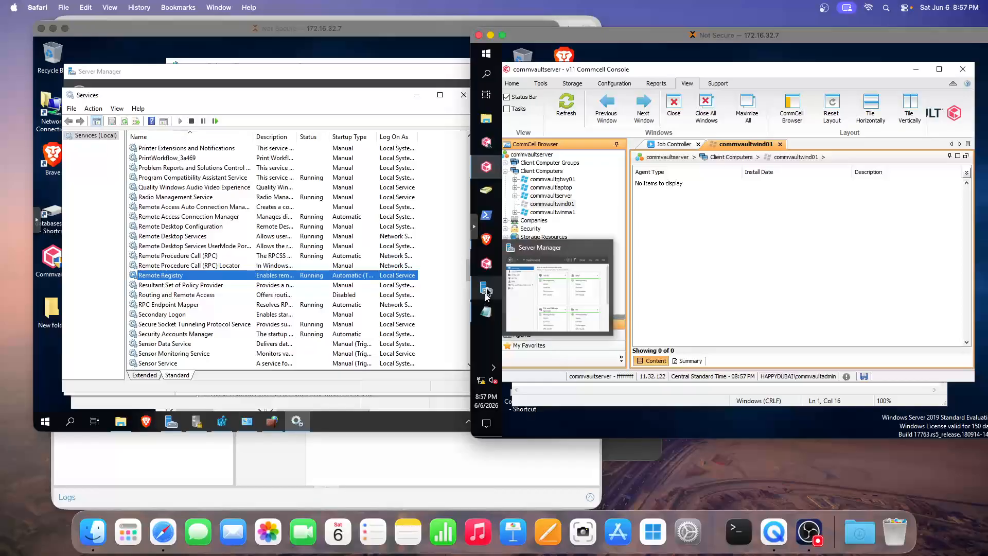
left_click(495, 54)
type("ser")
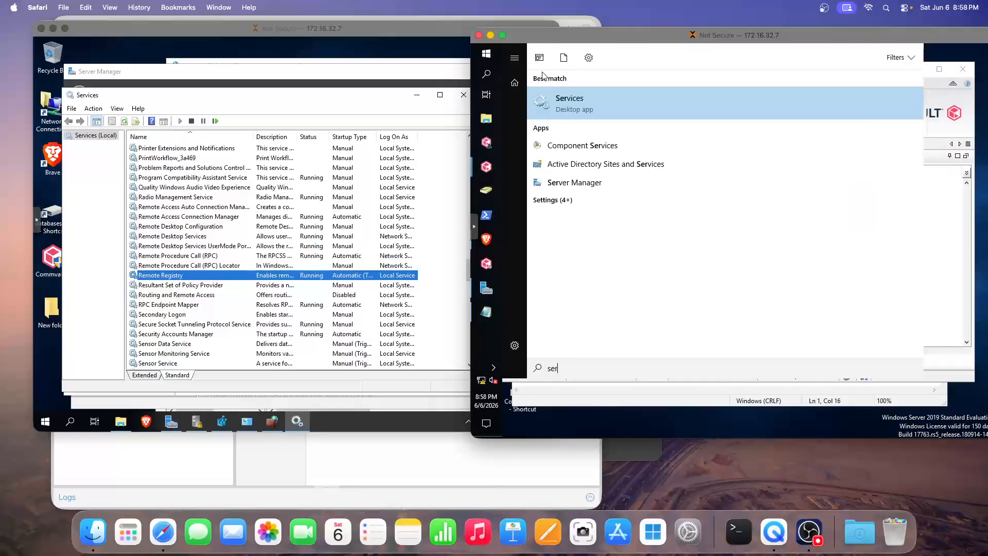
left_click(566, 101)
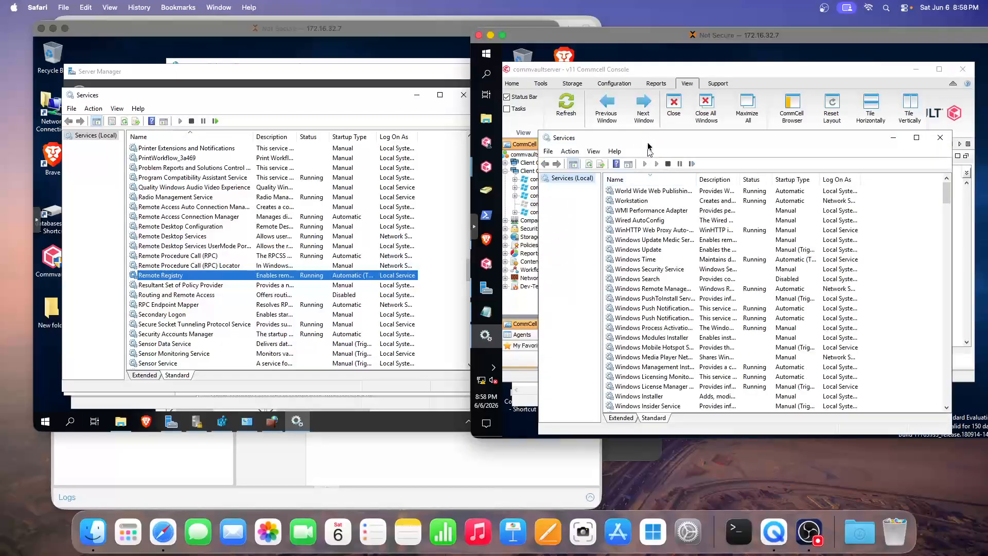
Start the Remote Registry service on the Commvault server, then close its properties and minimize the Services console
left_click(627, 227)
type("re")
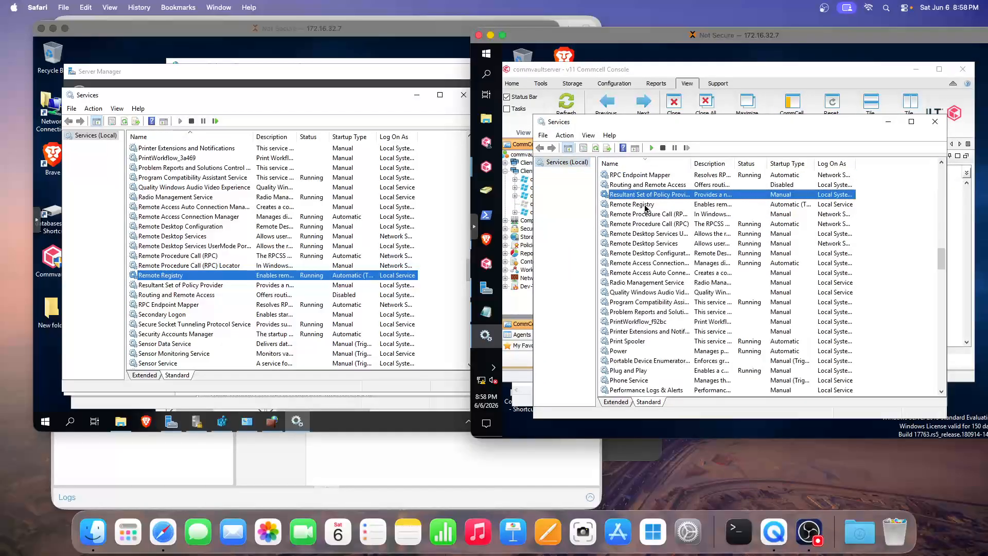
double_click(645, 205)
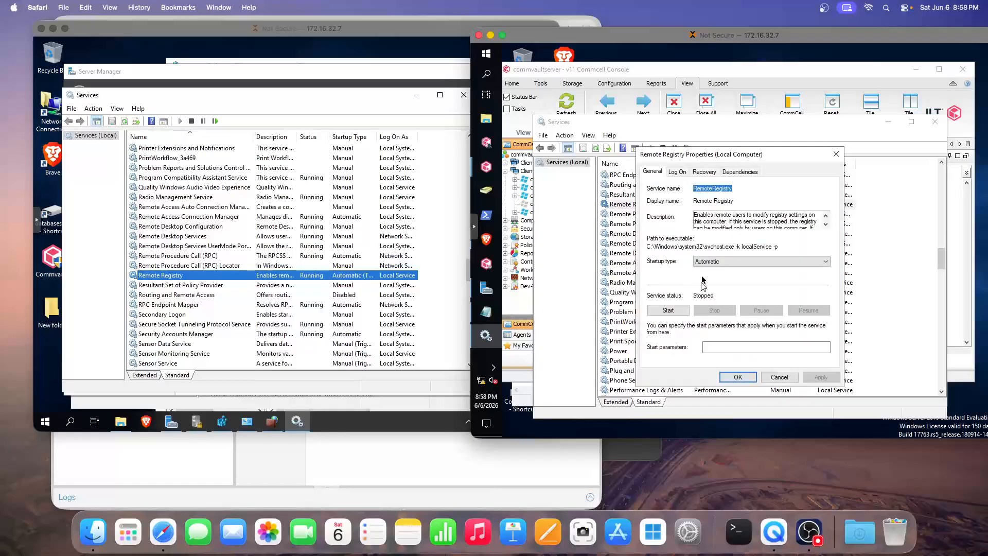
left_click(668, 310)
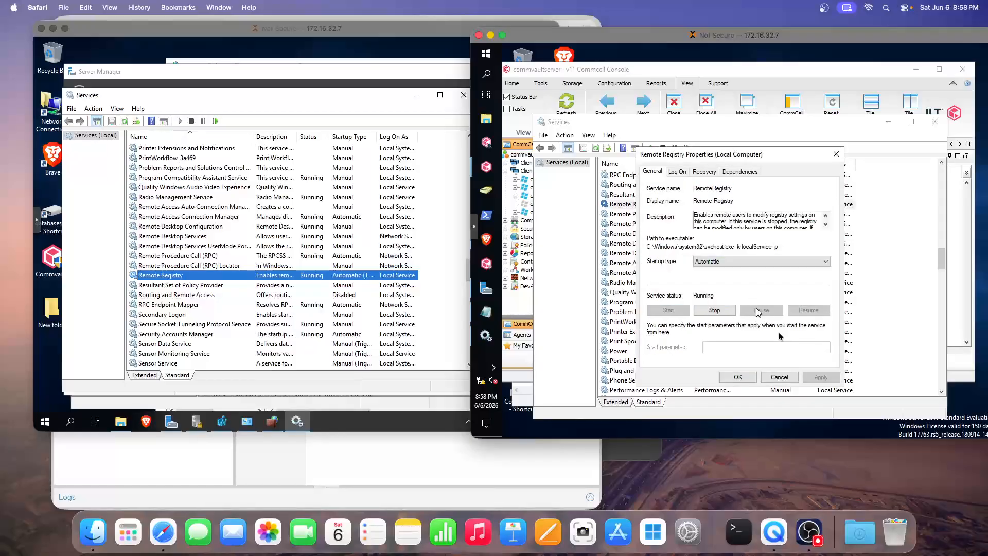
left_click(737, 377)
left_click(888, 122)
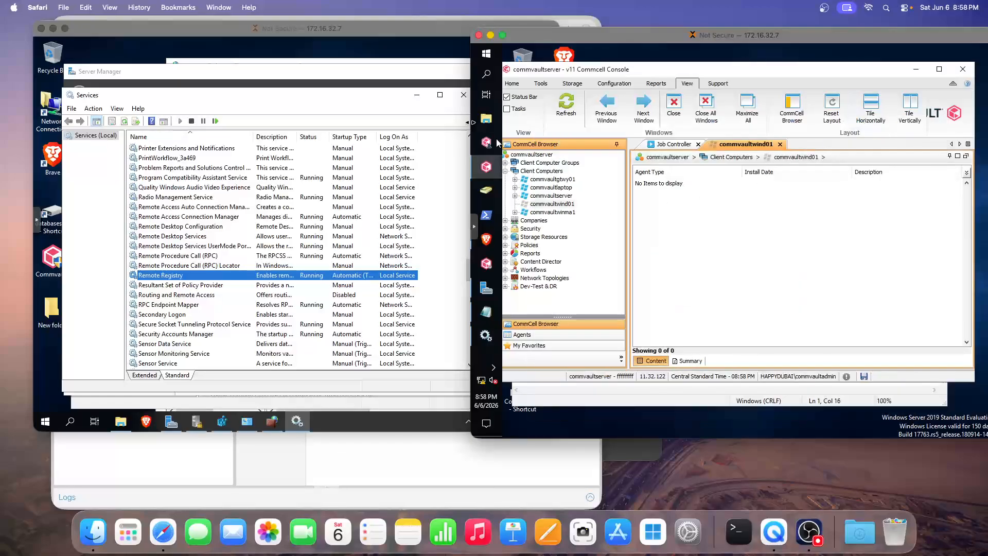
Return to the client server's session, close its Services console, and open Local Security Policy through Server Manager
left_click(466, 117)
left_click(464, 95)
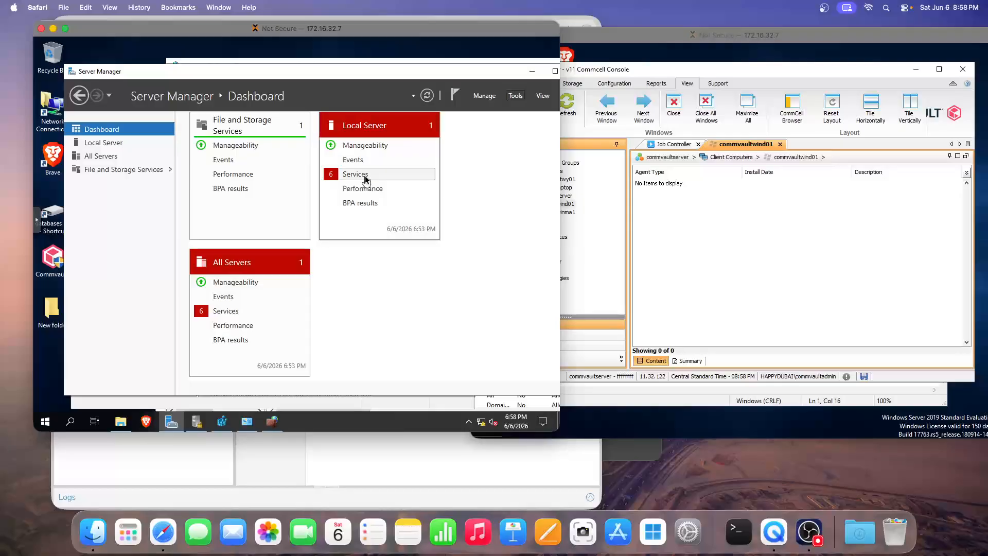
left_click_drag(253, 71, 247, 73)
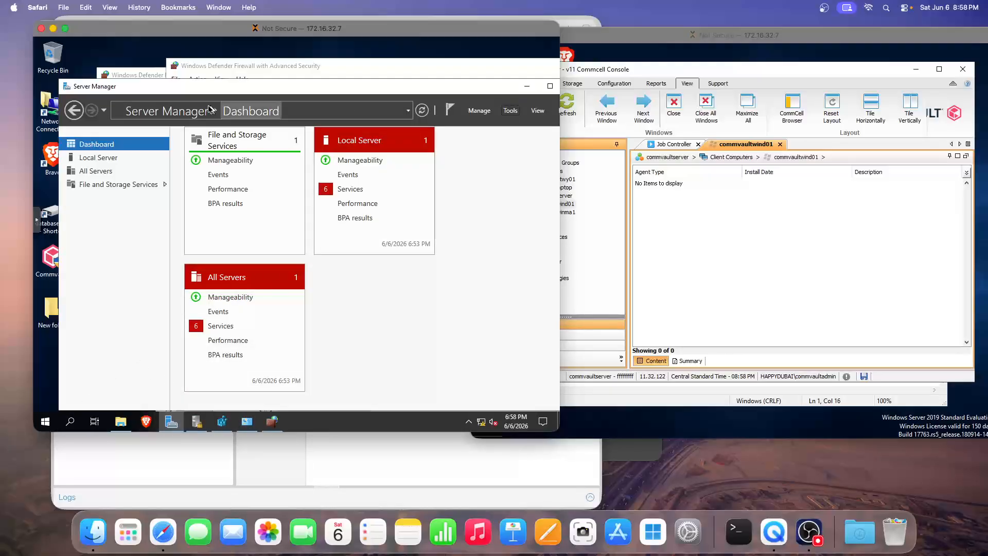
left_click(510, 112)
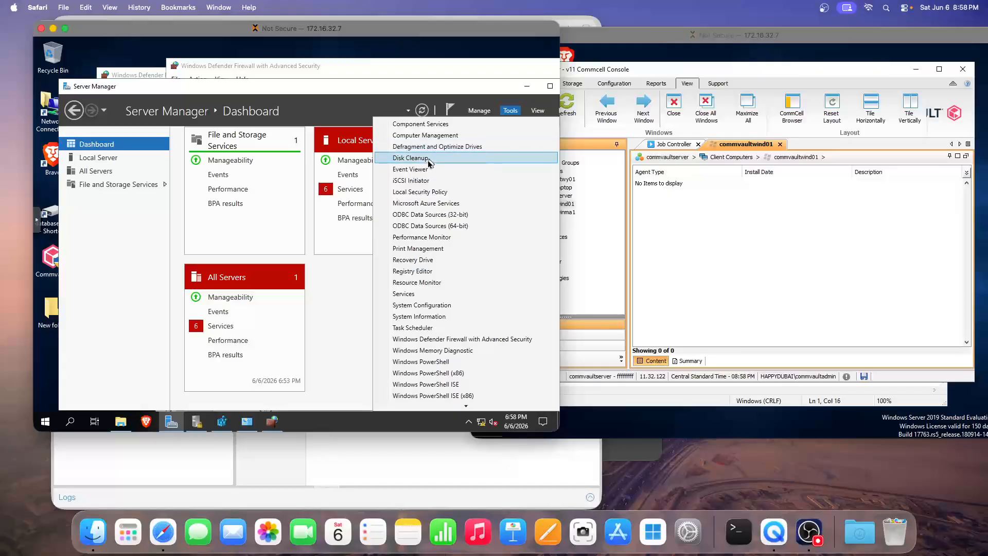
left_click(420, 193)
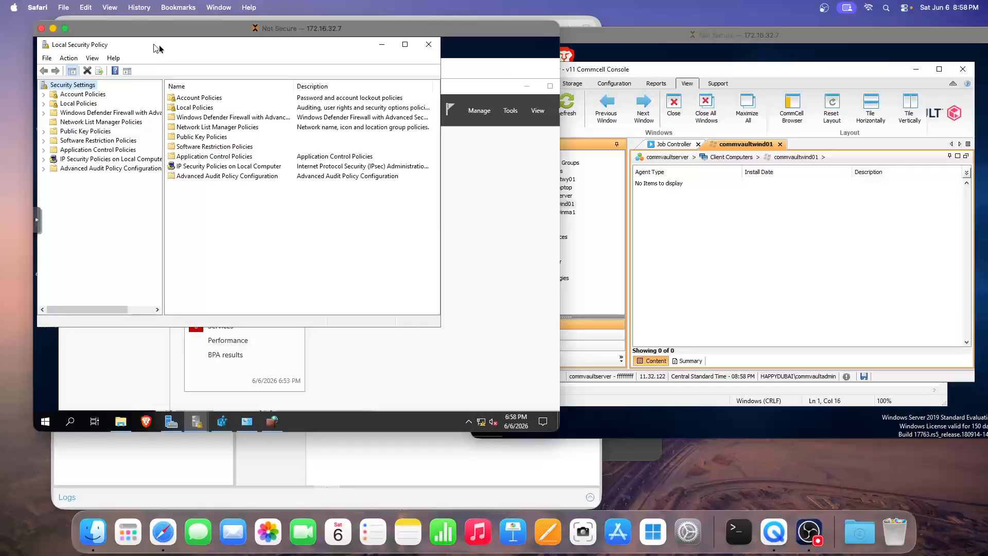
Expand Local Policies and show the User Rights Assignment policies
left_click_drag(159, 46, 230, 66)
left_click(148, 124)
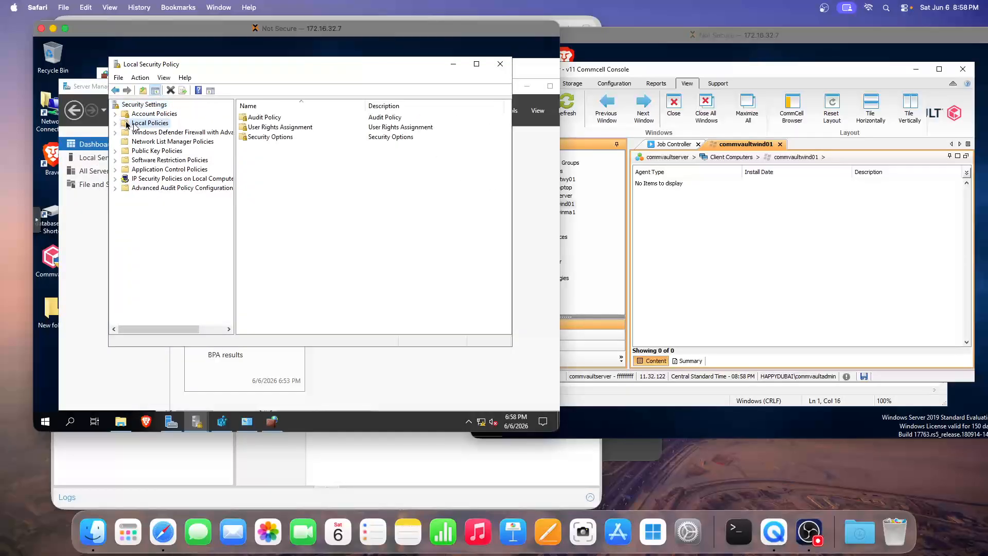
left_click(115, 124)
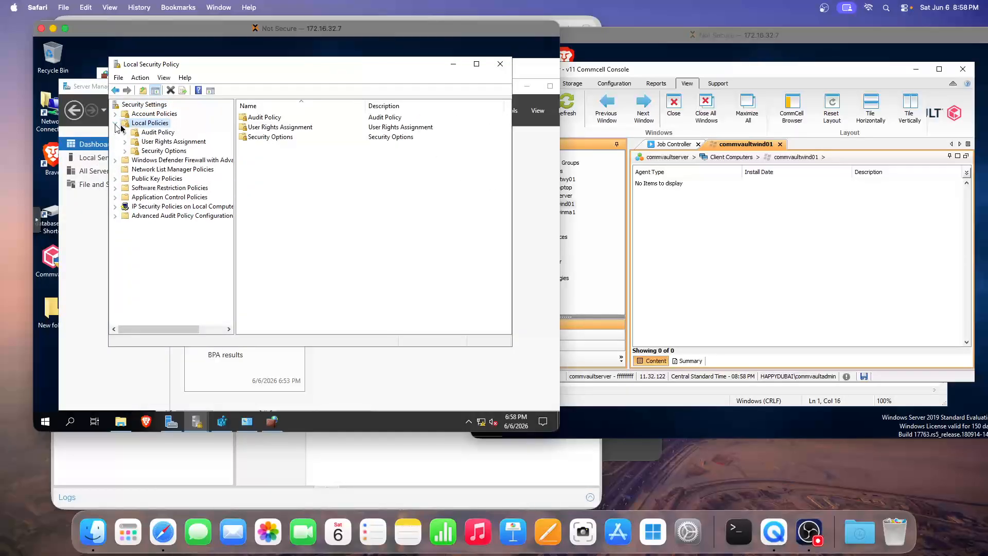
left_click(157, 151)
left_click(159, 144)
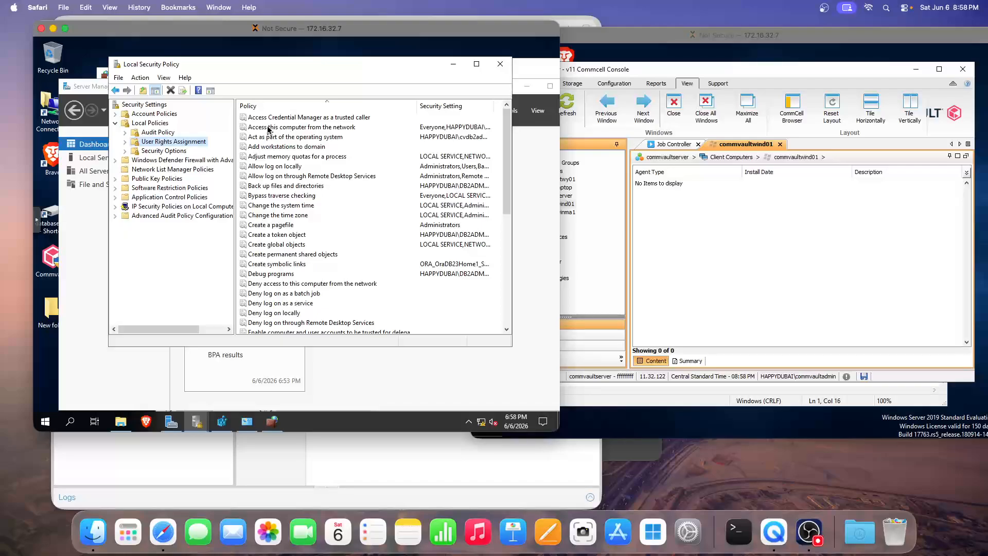
Add the Domain Admins group and the commvaultadmin account to the "Access this computer from the network" policy
double_click(312, 129)
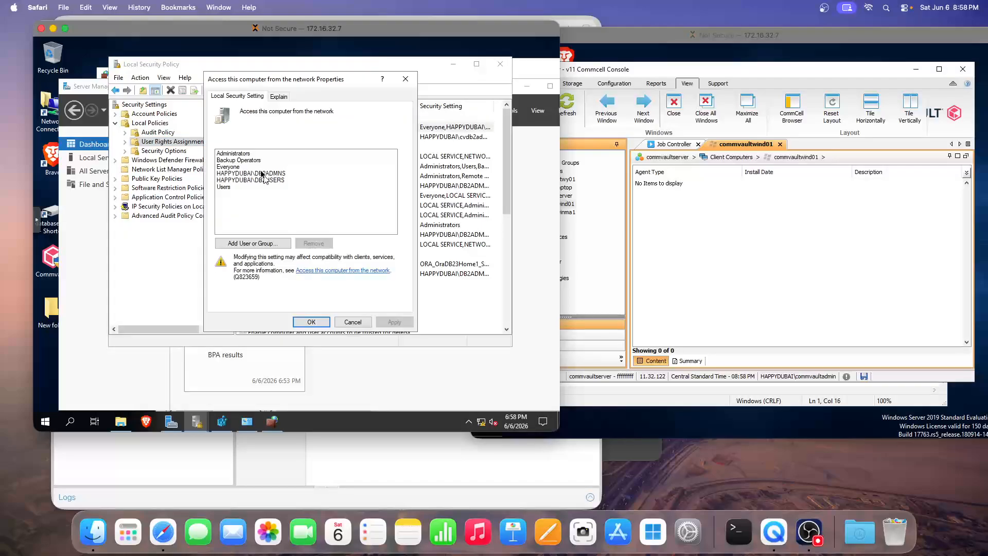
left_click(252, 242)
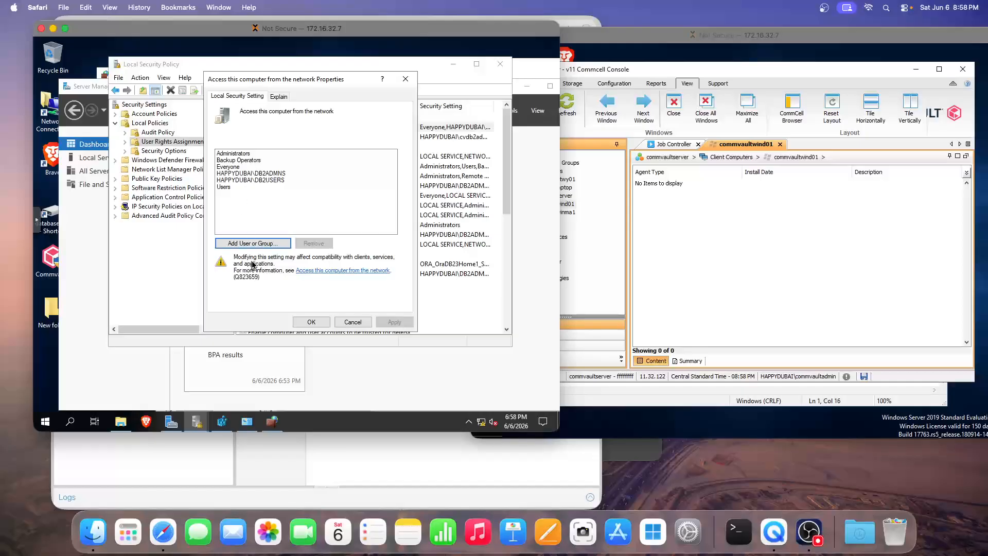
left_click(257, 243)
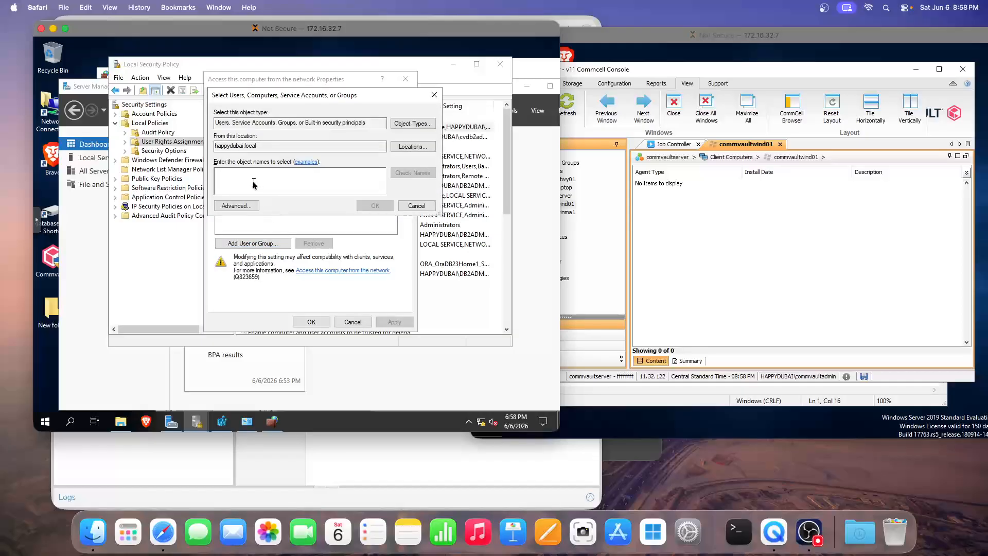
type("domain")
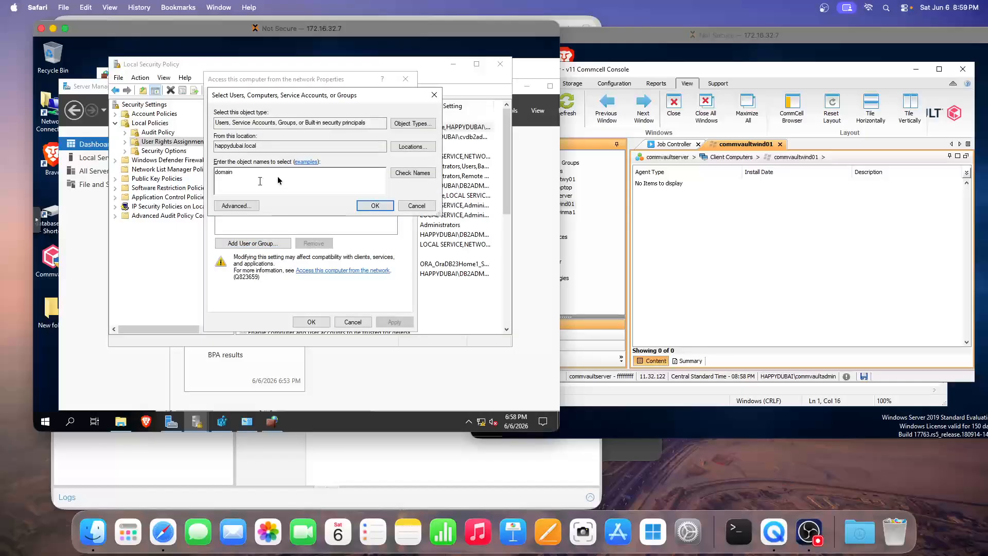
left_click(412, 172)
left_click(269, 178)
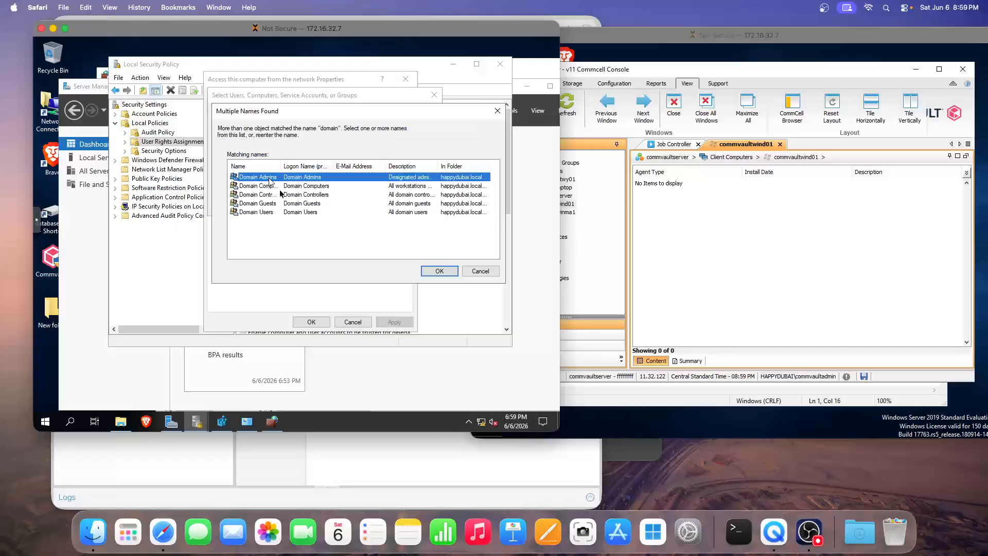
left_click(440, 273)
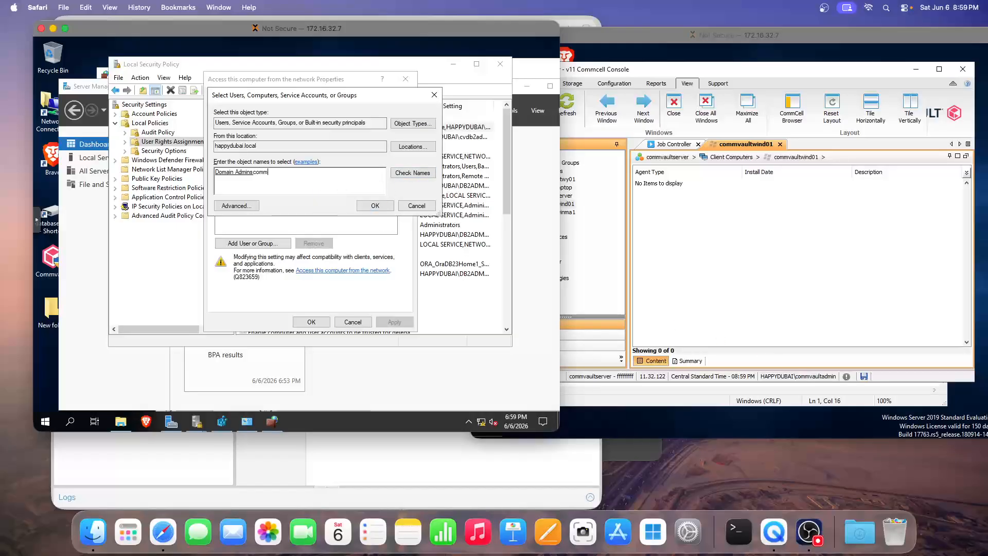
left_click(396, 175)
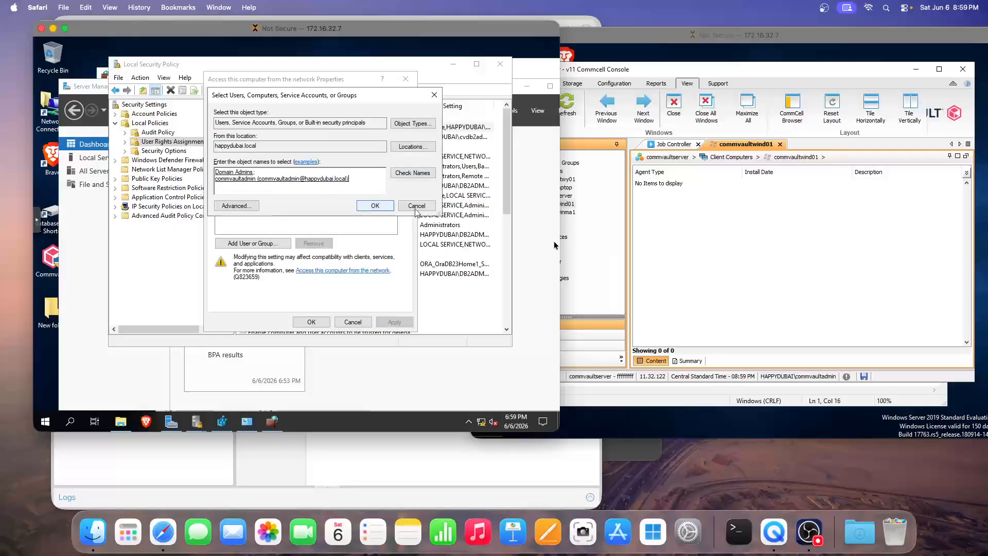
left_click(374, 206)
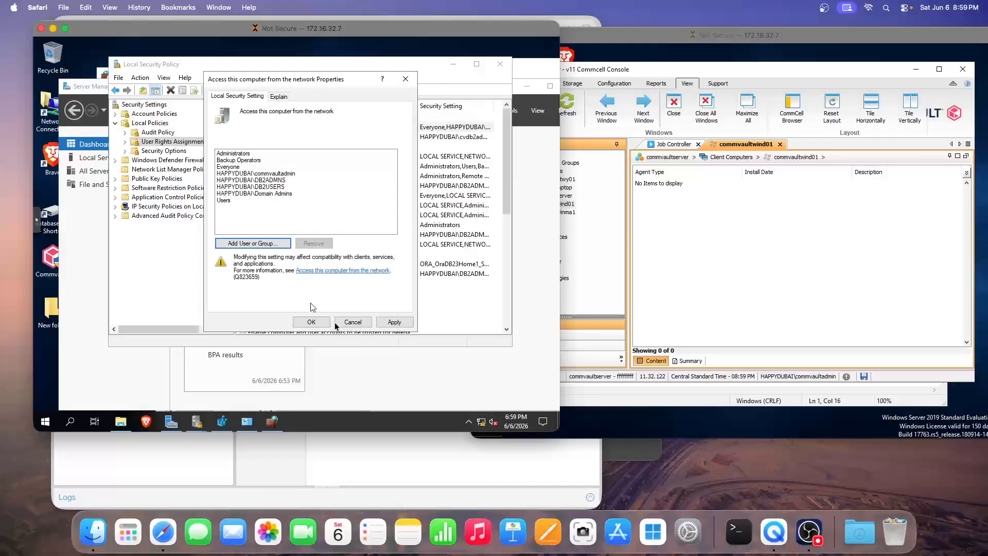
Apply and confirm the network access policy change, then reopen the policy to review its members
left_click(394, 322)
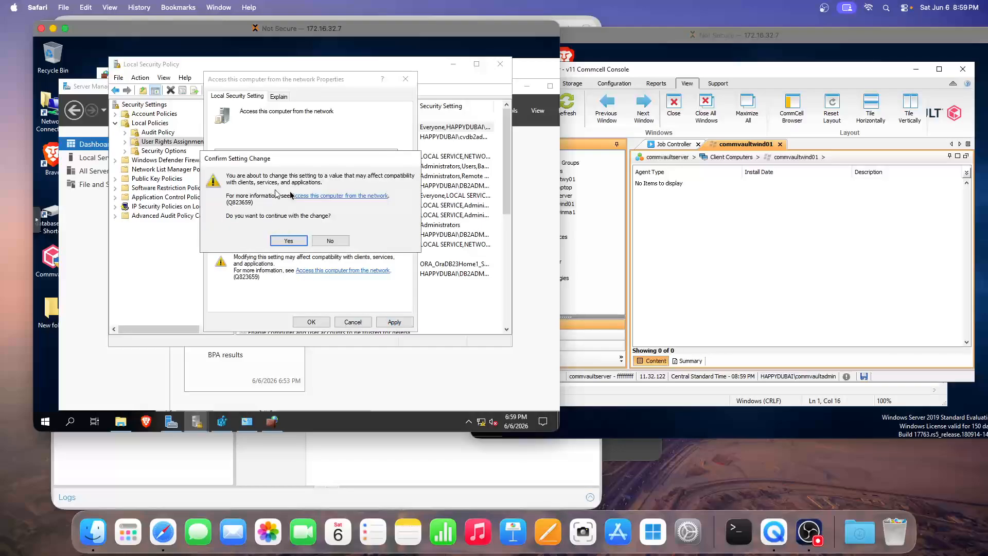
left_click(285, 240)
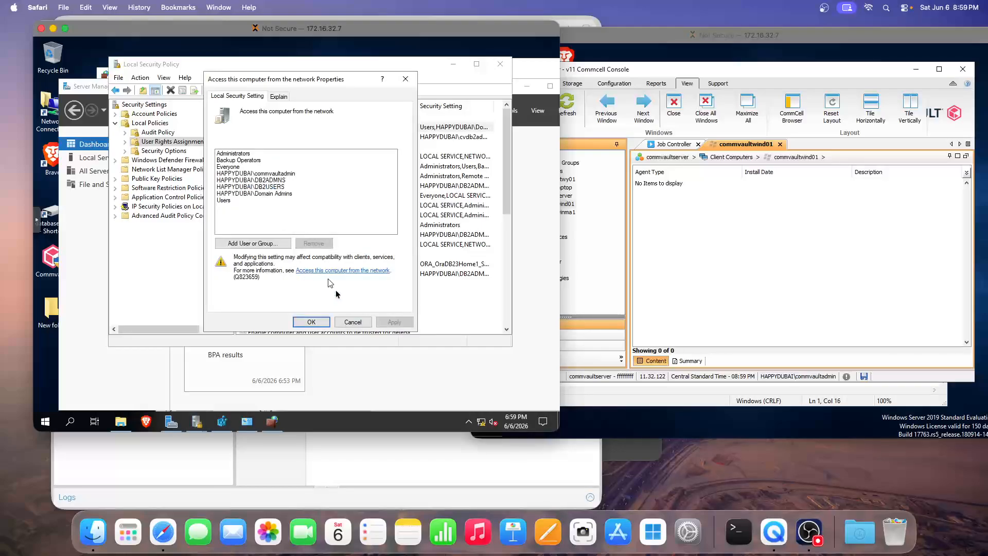
left_click(312, 321)
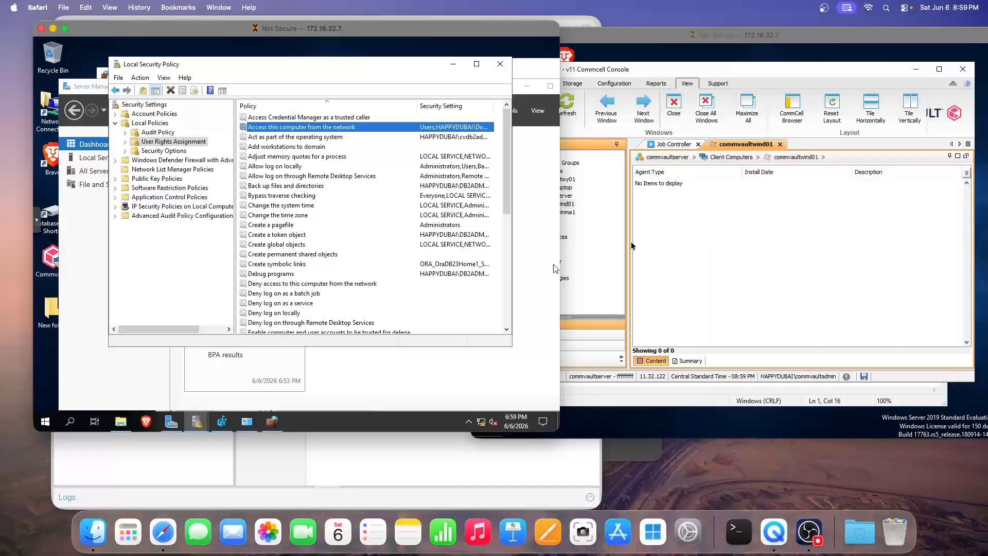
double_click(289, 129)
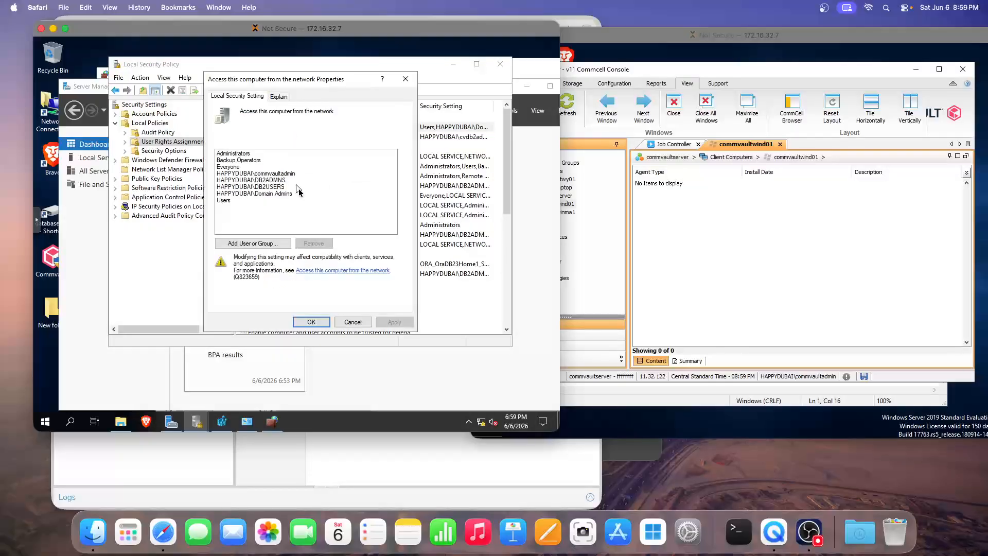
left_click(405, 78)
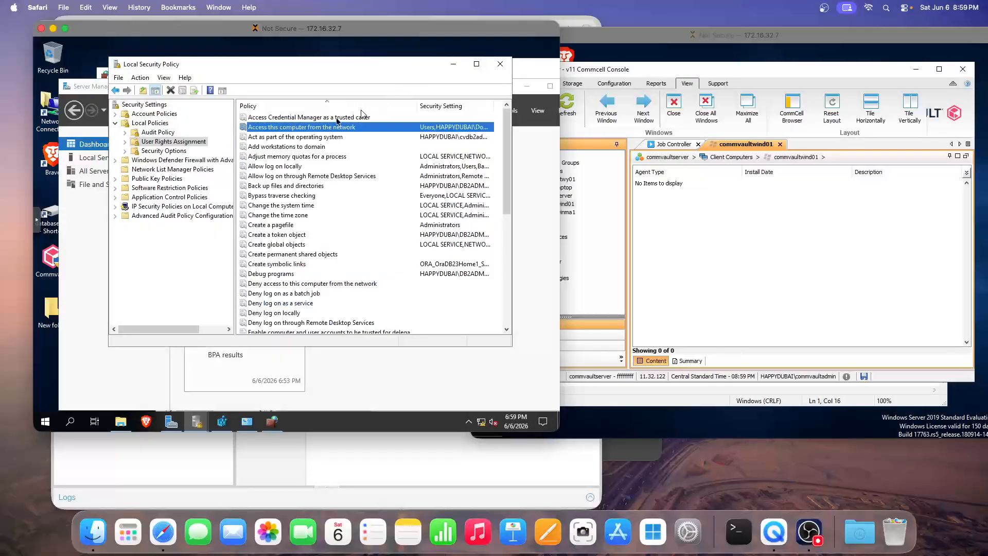
Switch to Registry Editor and look through the subkeys of HKEY_LOCAL_MACHINE\SOFTWARE
left_click(223, 423)
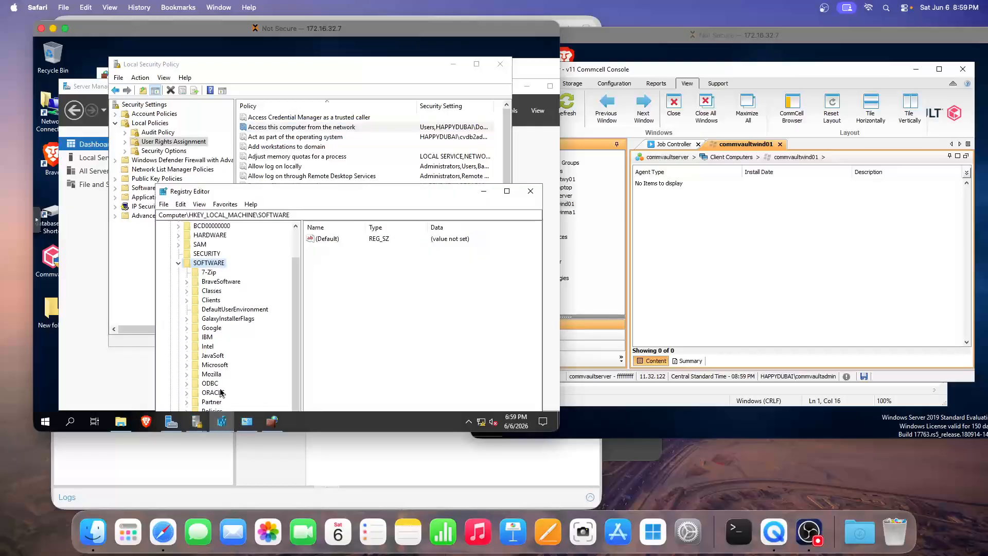
left_click_drag(253, 197, 217, 87)
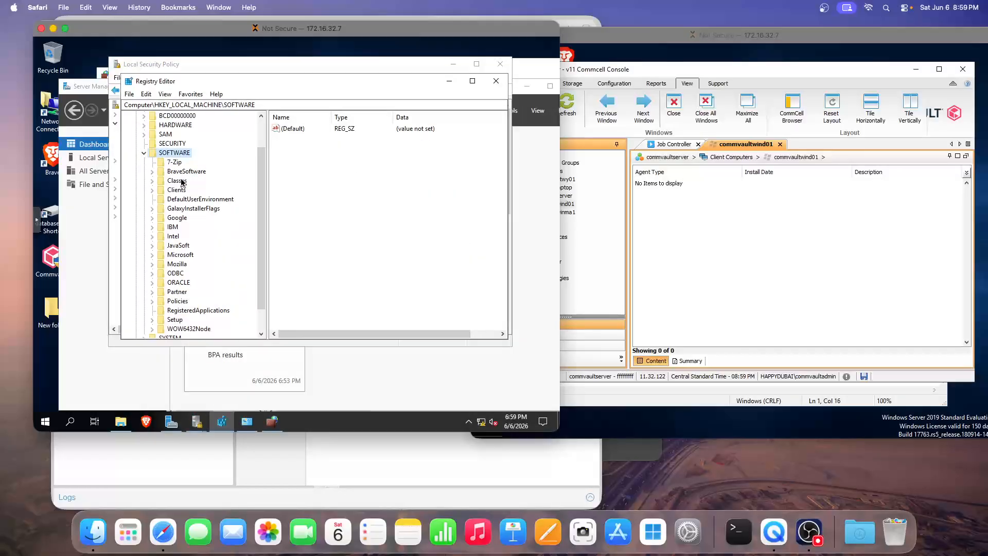
left_click(144, 153)
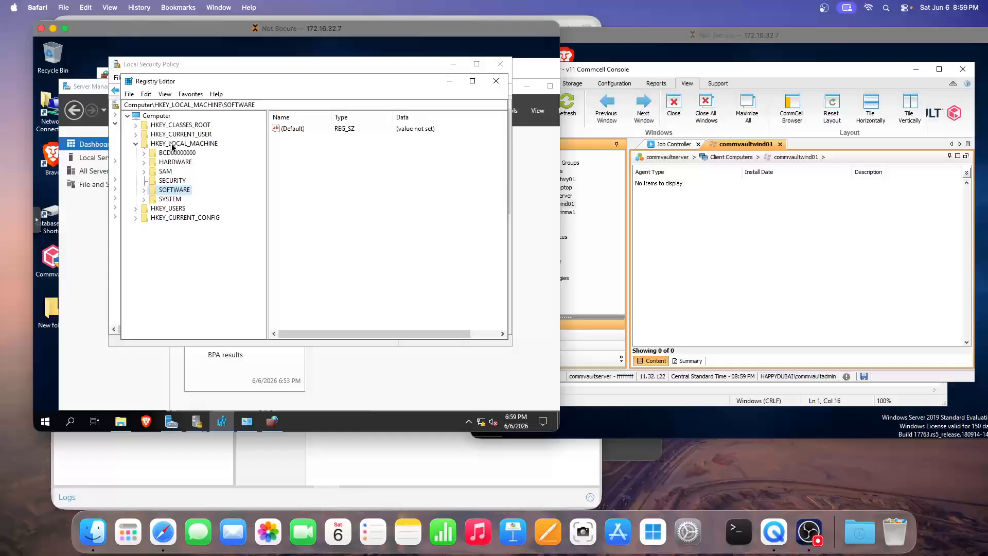
left_click(176, 144)
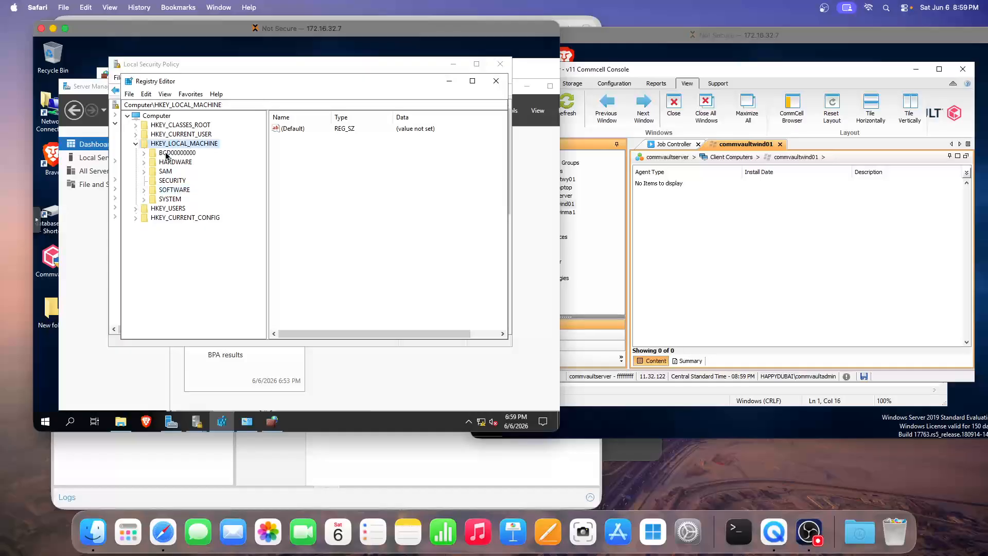
left_click(170, 190)
left_click(144, 190)
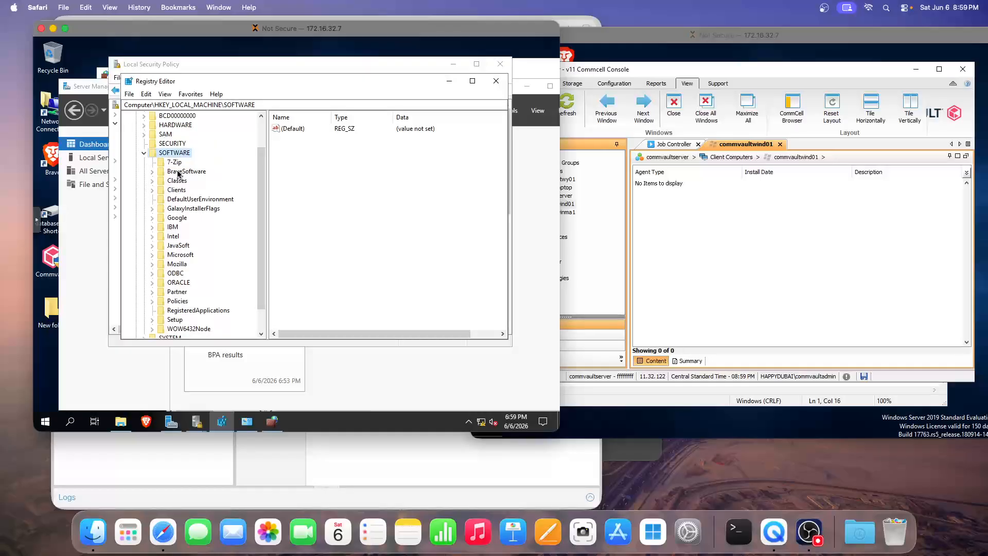
scroll(188, 223, "down", 1)
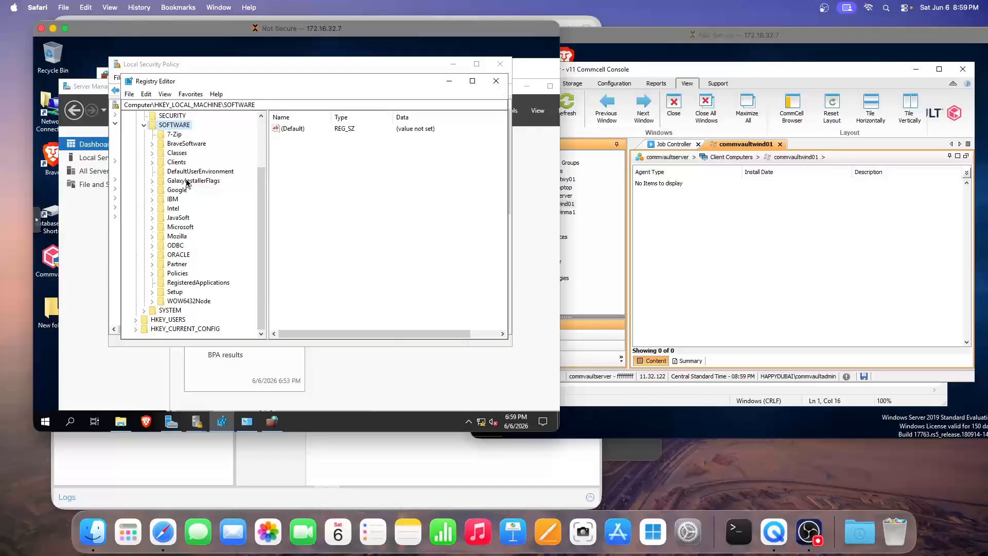
Inspect the GalaxyInstallerFlags key and its Configure subkey under HKEY_LOCAL_MACHINE\SOFTWARE, and close Registry Editor
left_click(176, 181)
left_click(152, 181)
left_click(189, 191)
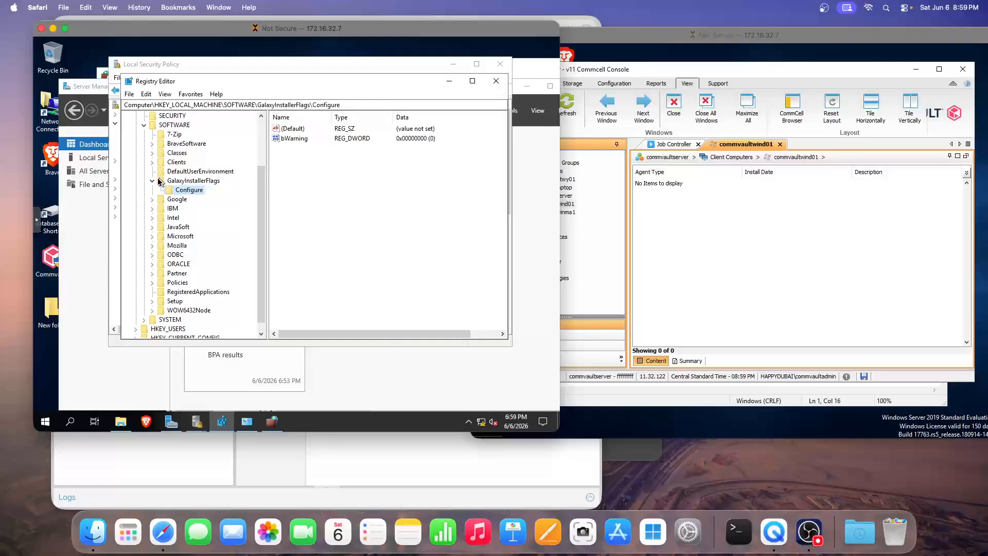
left_click(152, 181)
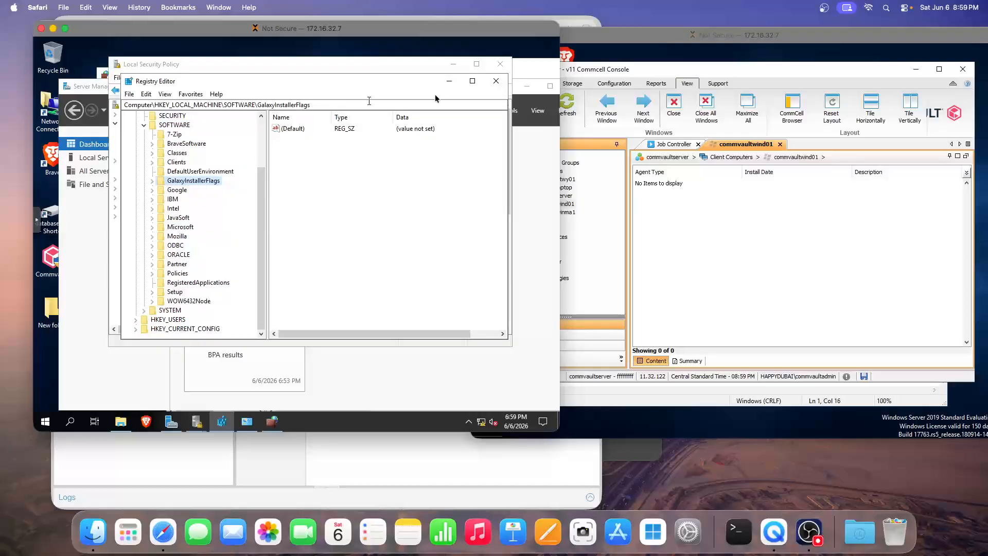
left_click(496, 81)
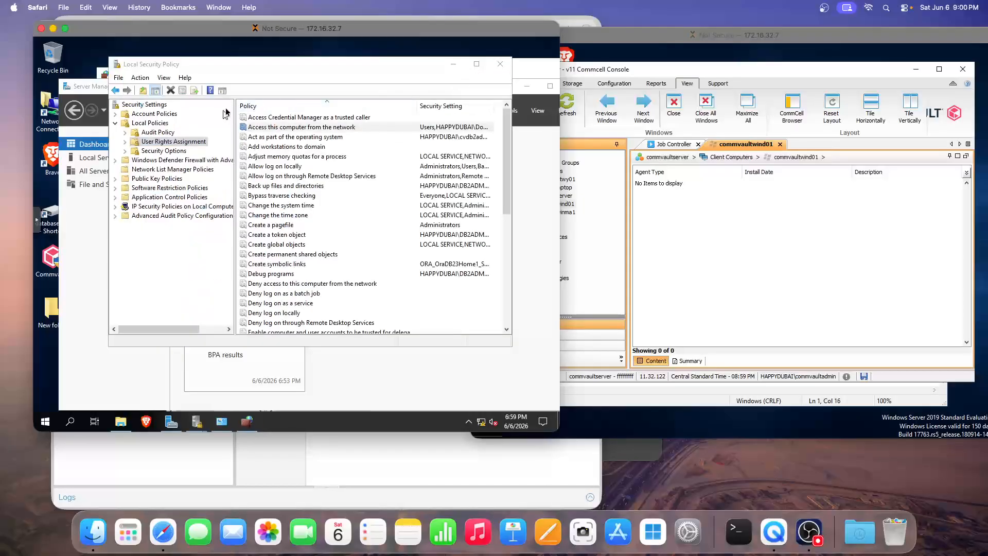
Clear the Local Security Policy windows out of the way by minimizing them, and close Server Manager
left_click(453, 64)
left_click_drag(386, 93, 309, 93)
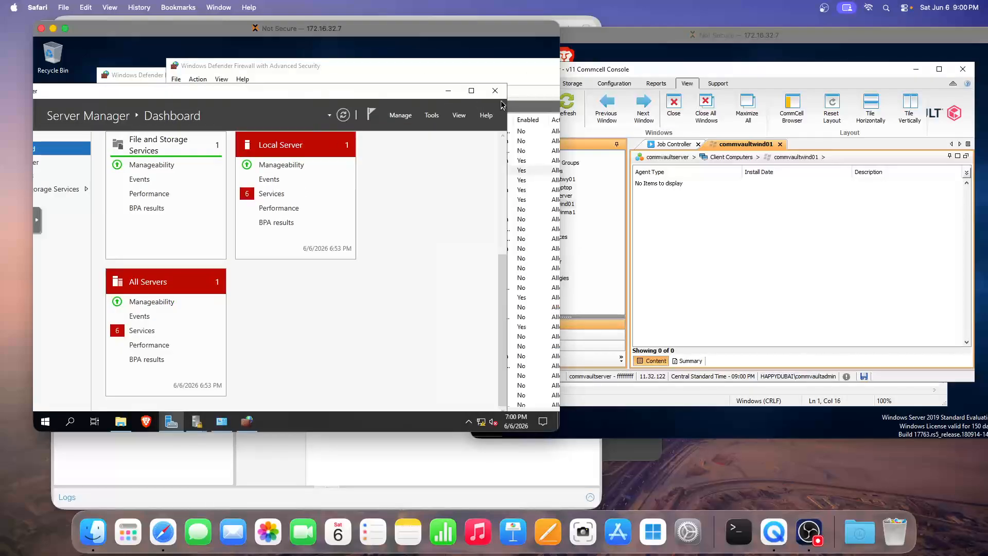
left_click(496, 93)
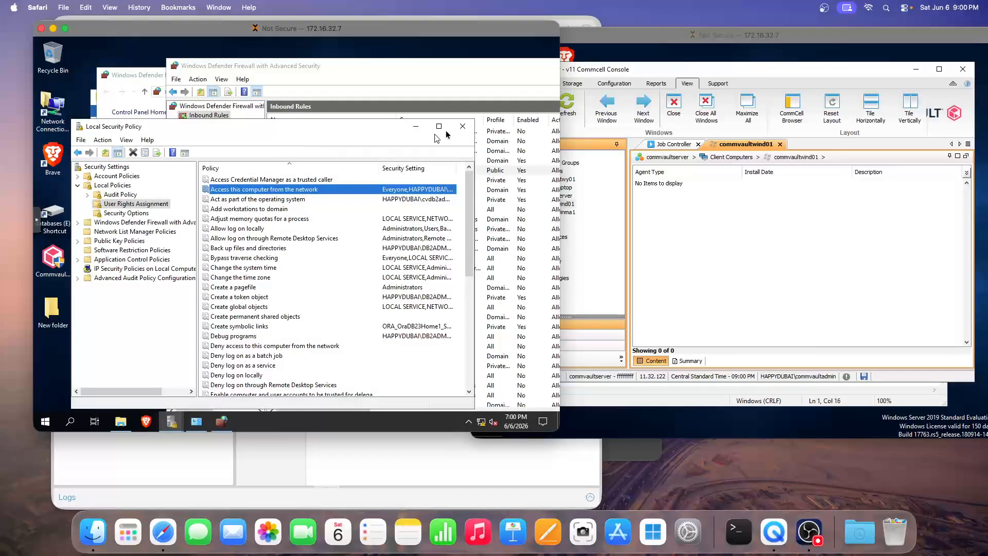
left_click(416, 126)
Bring the Windows Defender Firewall with Advanced Security window to the front and reposition it to show the inbound rules and actions
left_click(146, 77)
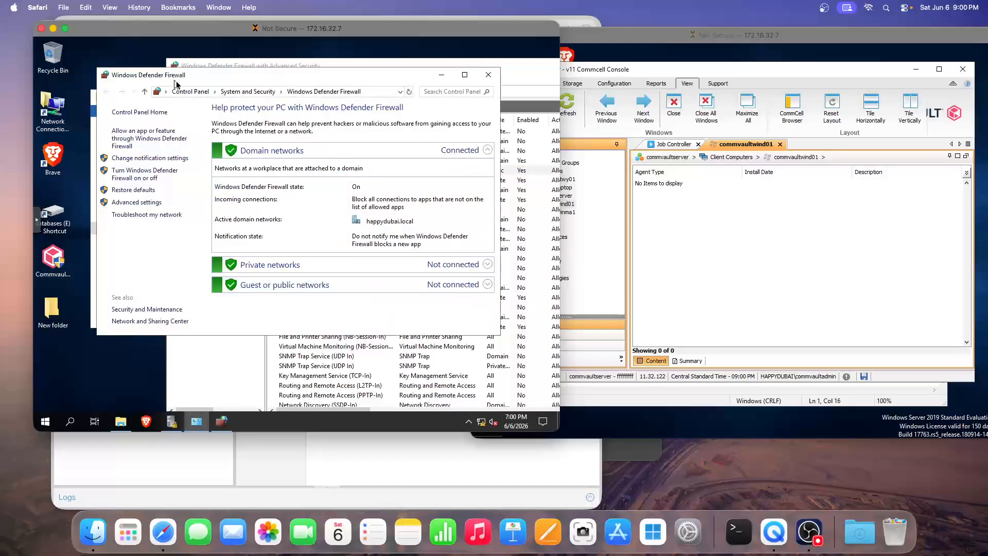
left_click_drag(254, 72, 248, 71)
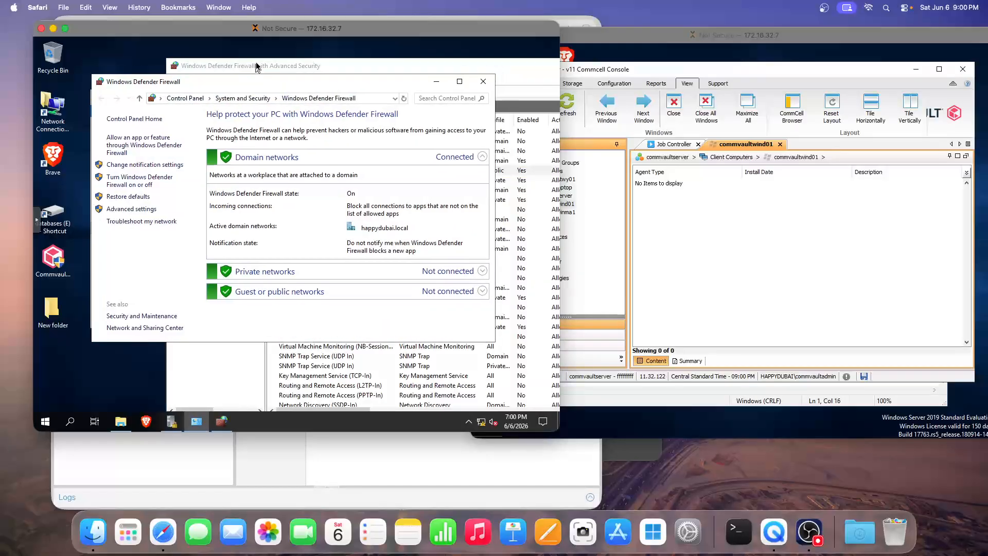
left_click(257, 64)
left_click_drag(337, 70, 237, 66)
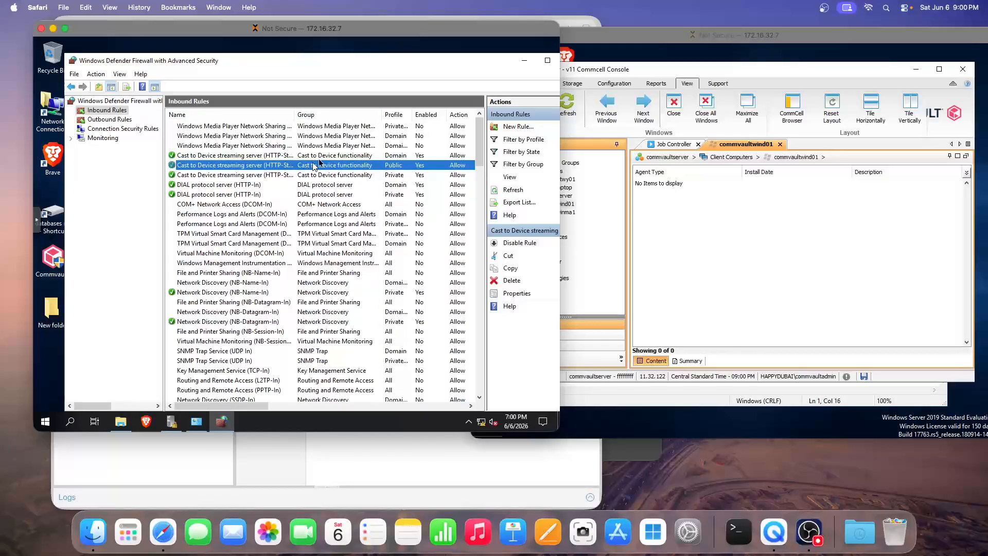
left_click(660, 359)
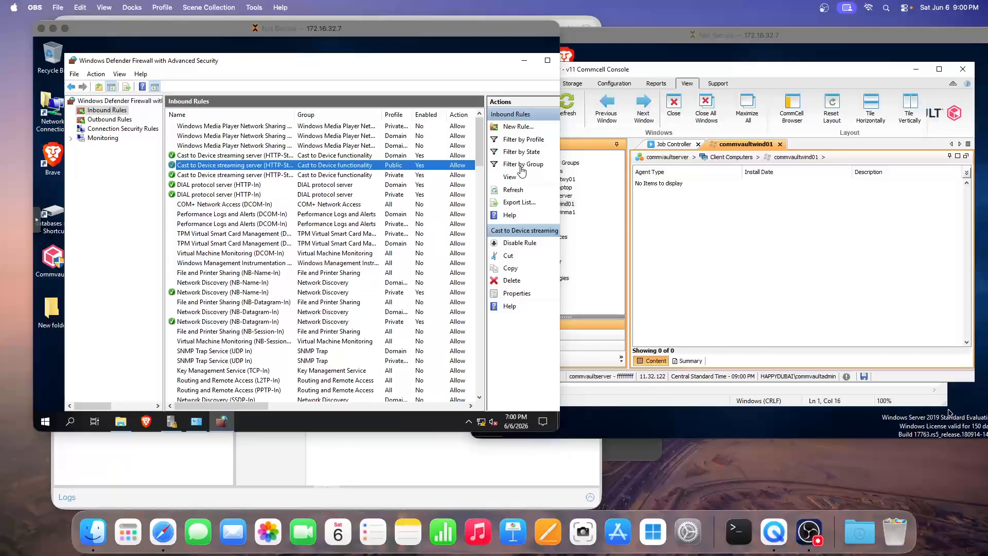
left_click(273, 73)
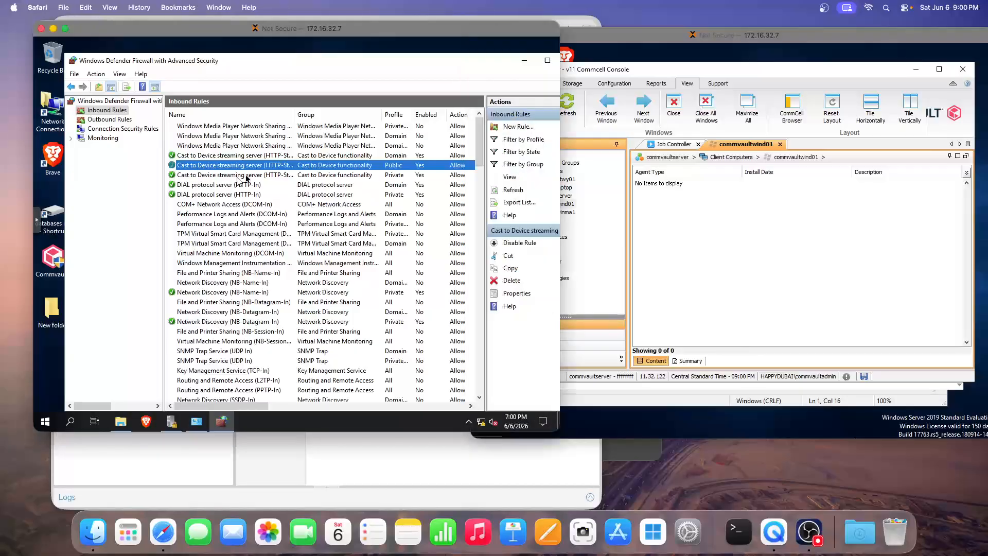
Sort the inbound rules by local port in ascending order and check which rules use port 135
left_click_drag(268, 408, 385, 408)
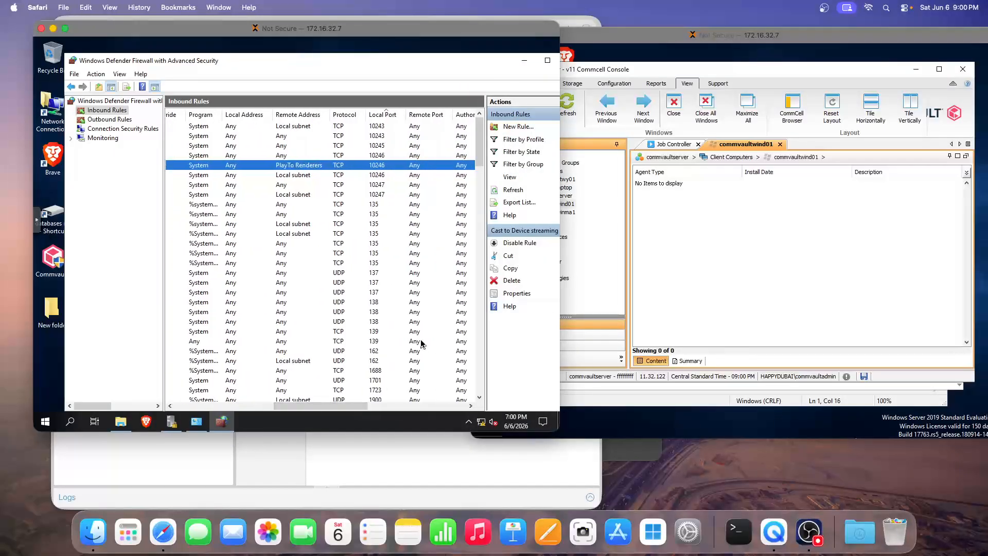
left_click(381, 115)
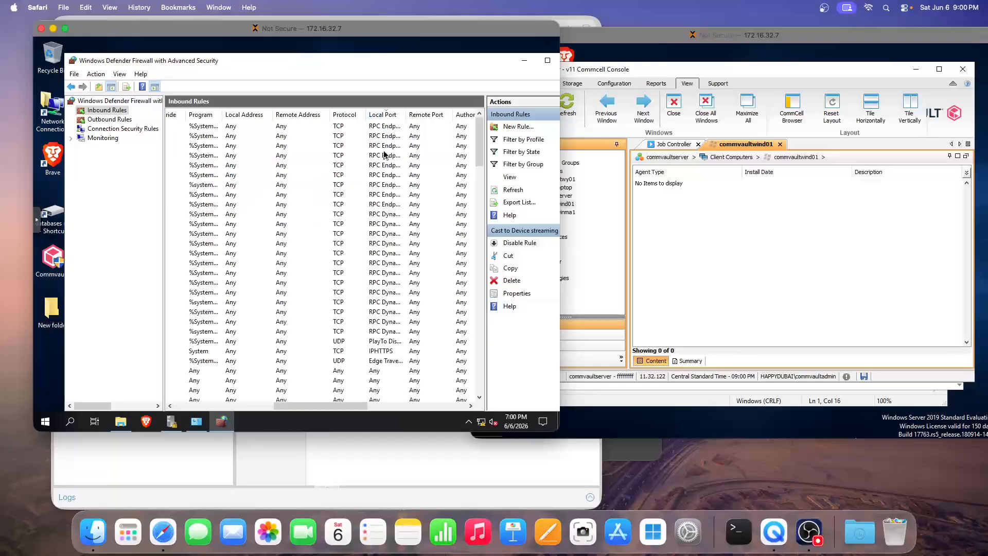
left_click(384, 114)
scroll(379, 154, "down", 3)
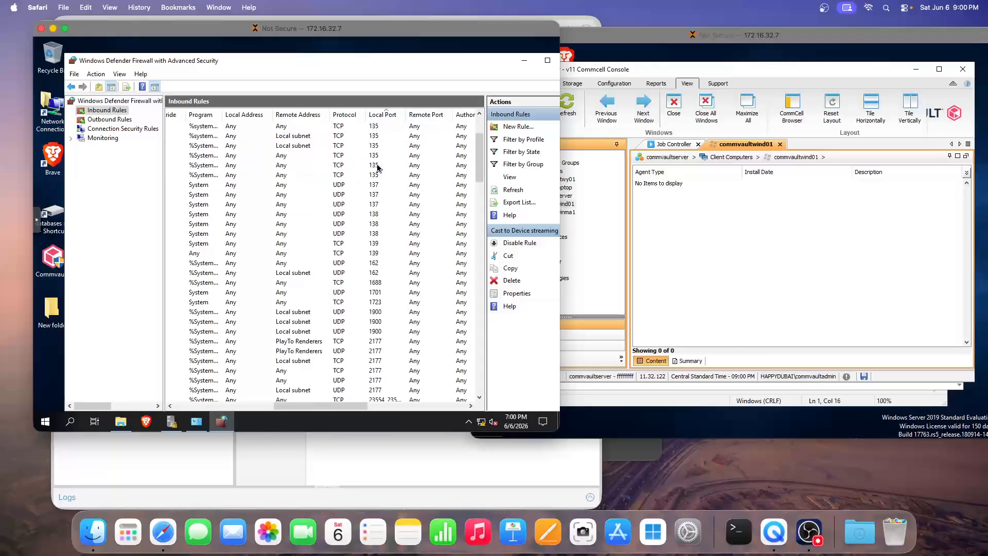
left_click(373, 137)
left_click_drag(298, 404, 200, 407)
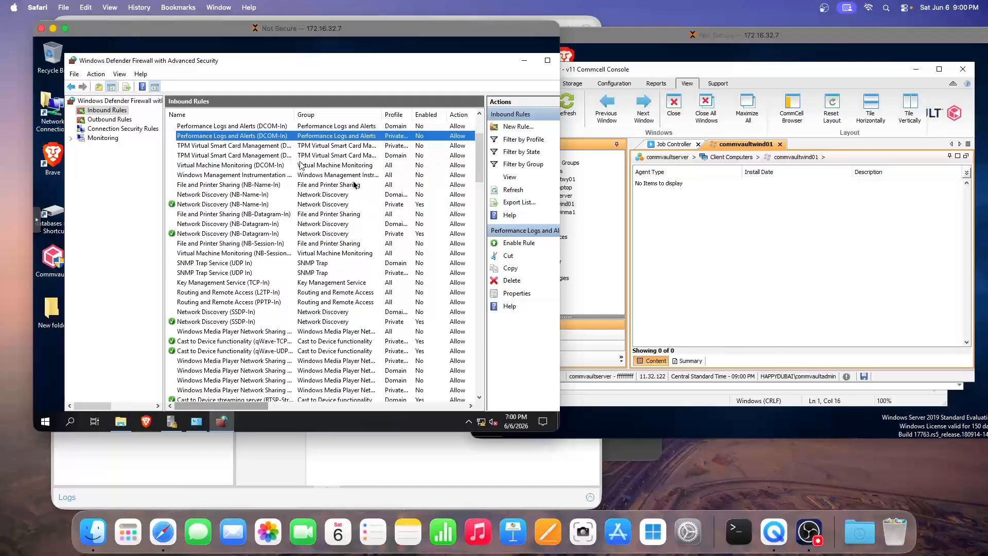
Look through the port-sorted inbound rules for the TCP 445 entries and check their rule names
left_click_drag(241, 411, 356, 413)
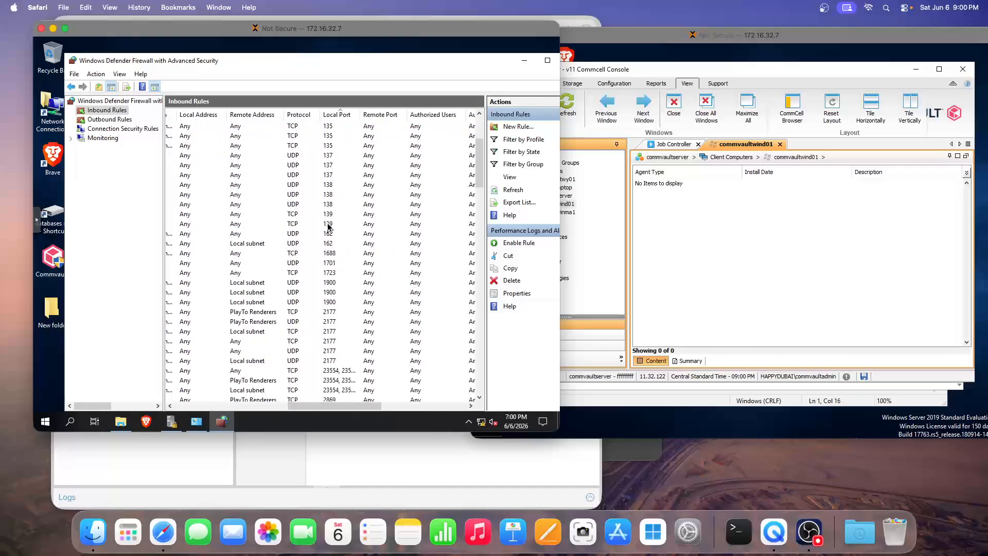
scroll(325, 243, "up", 3)
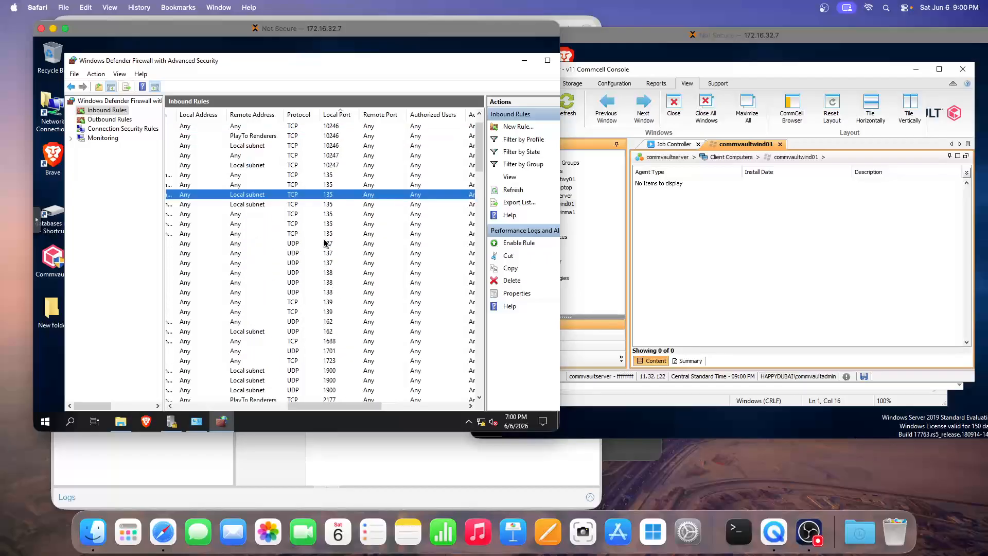
scroll(332, 254, "down", 6)
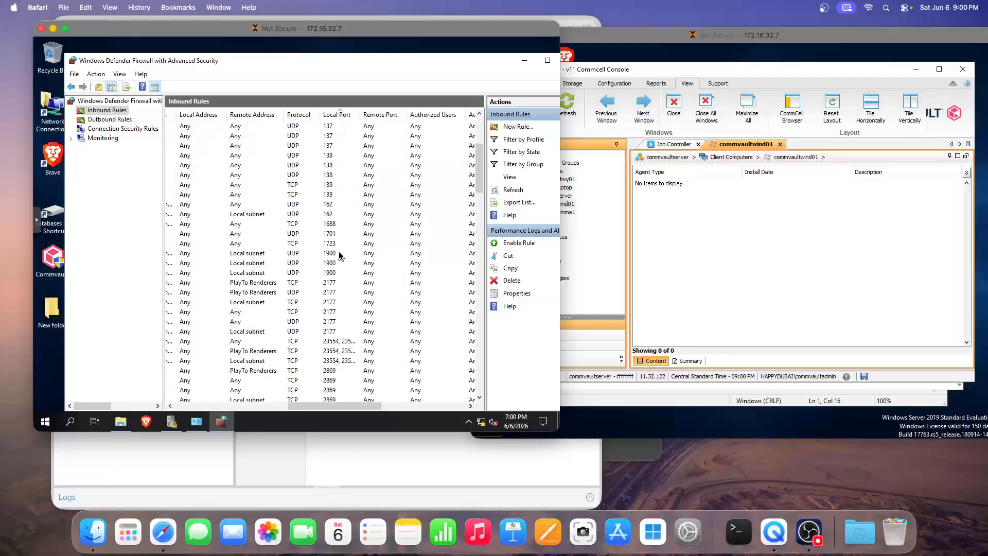
scroll(339, 272, "down", 6)
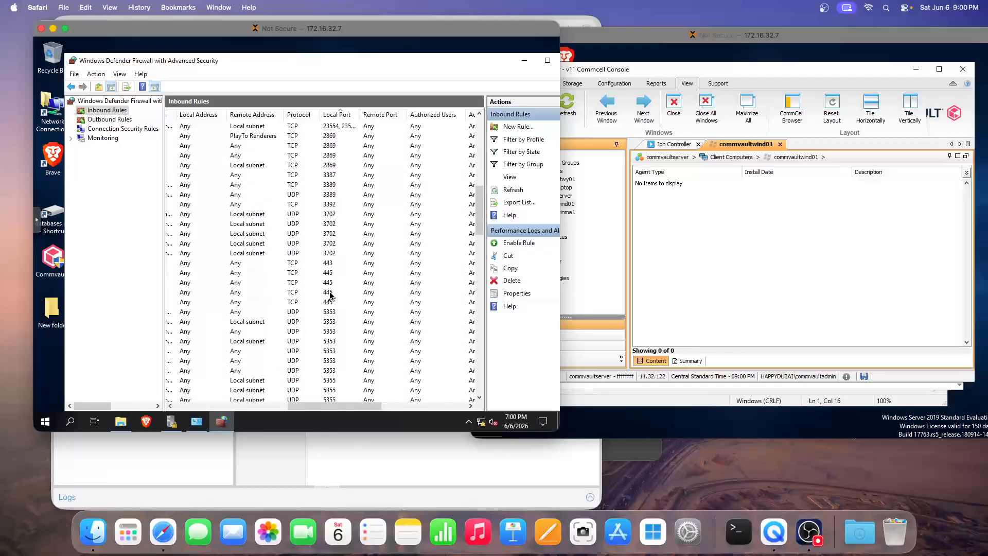
left_click(330, 295)
left_click_drag(334, 406, 175, 383)
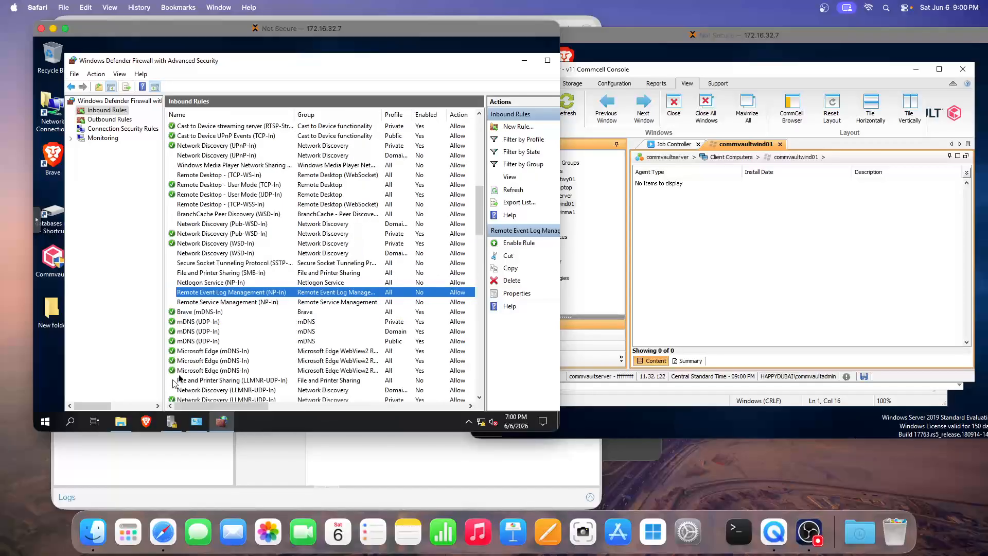
Review the File and Printer Sharing (SMB-In) rule's protocol, local port and general properties without changing them
left_click(227, 273)
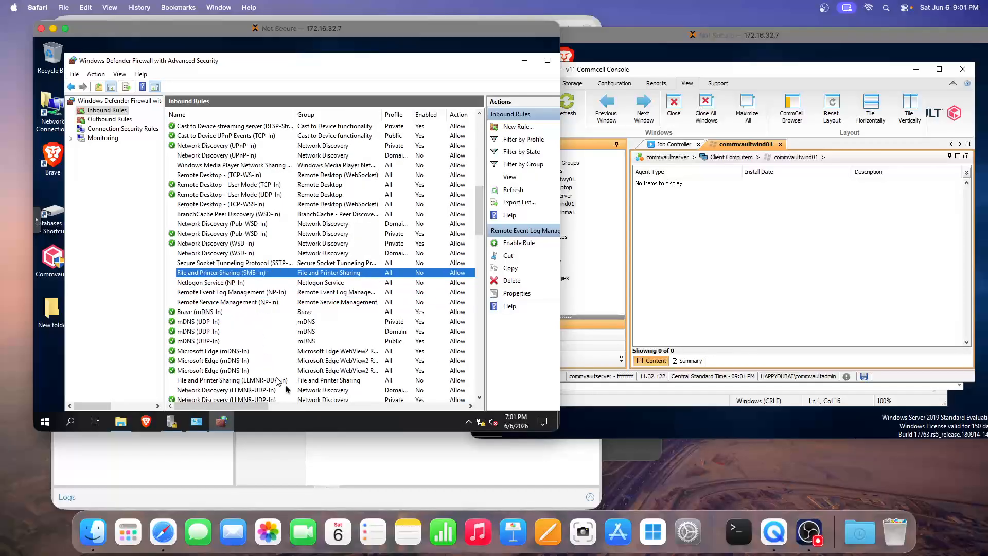
left_click_drag(278, 406, 337, 405)
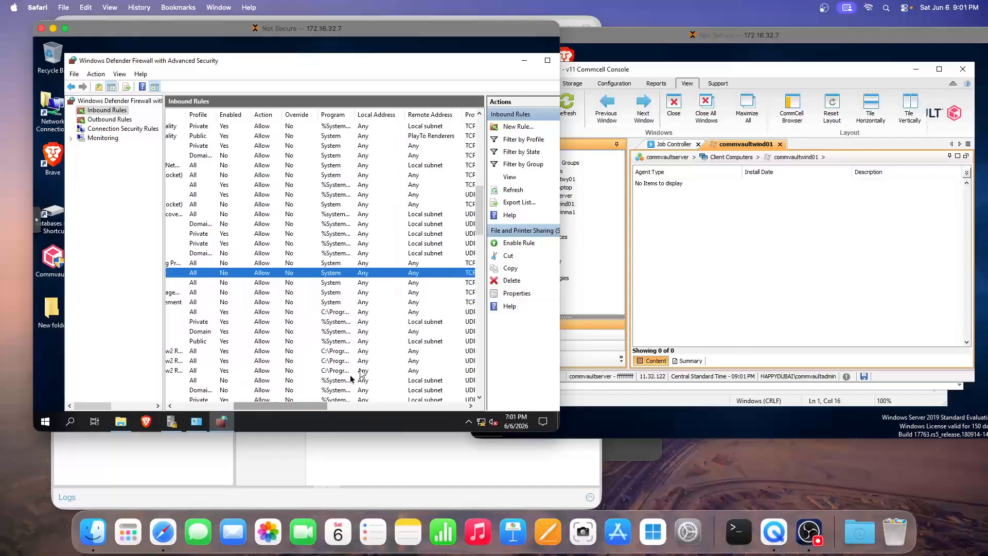
left_click(328, 406)
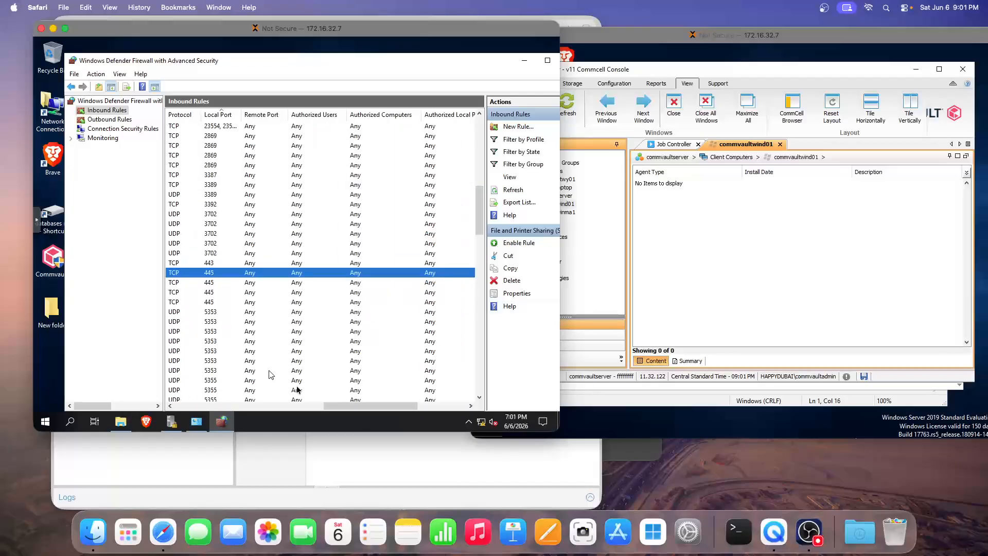
left_click_drag(345, 406, 188, 402)
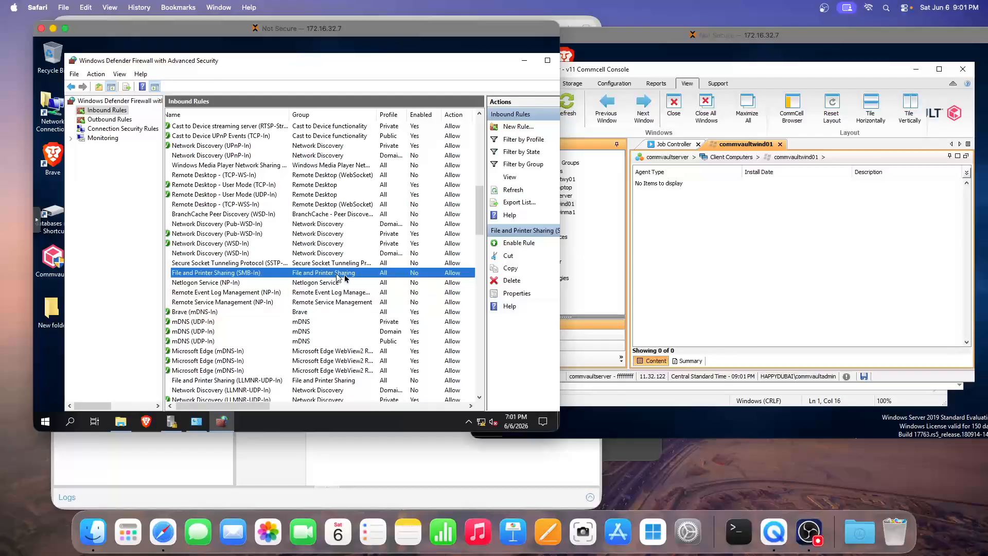
left_click_drag(272, 406, 184, 389)
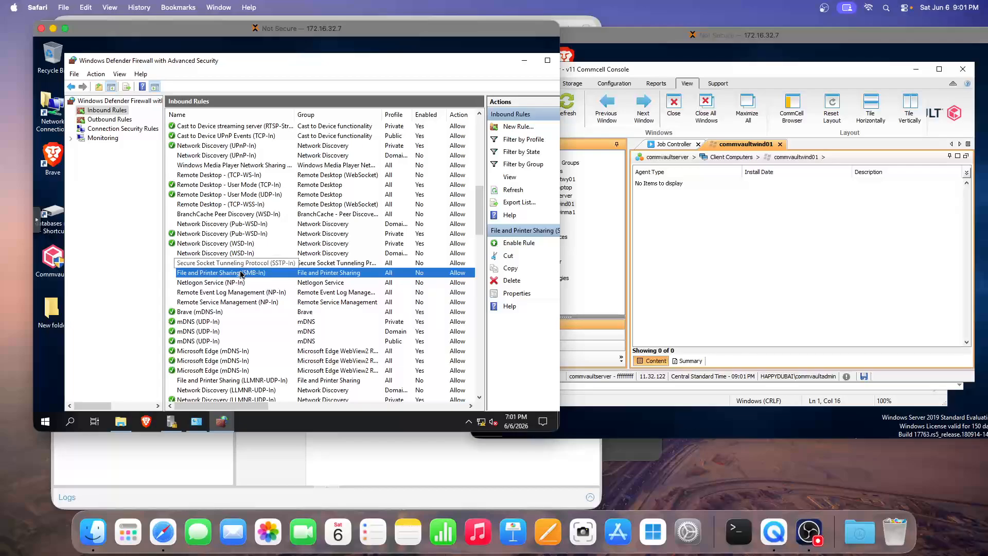
double_click(240, 272)
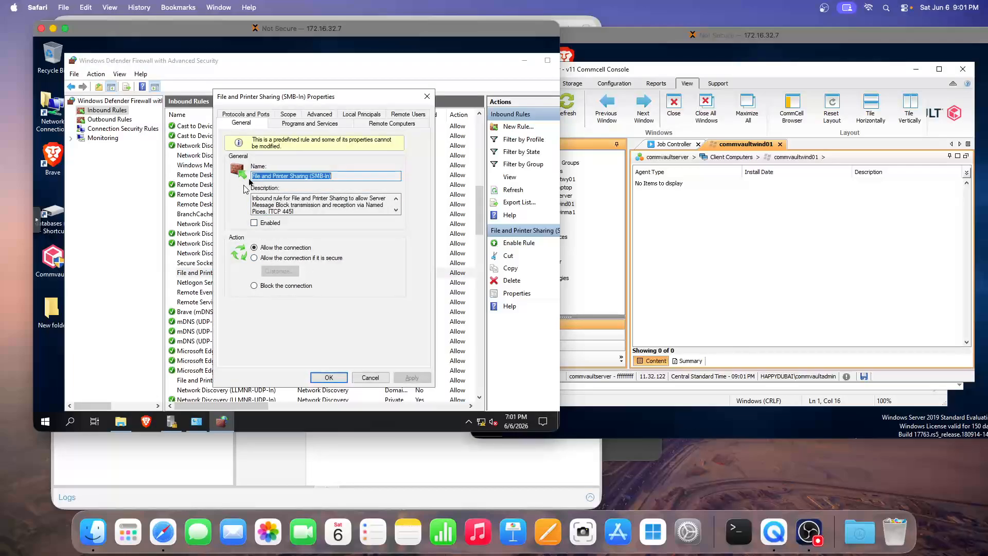
left_click(370, 377)
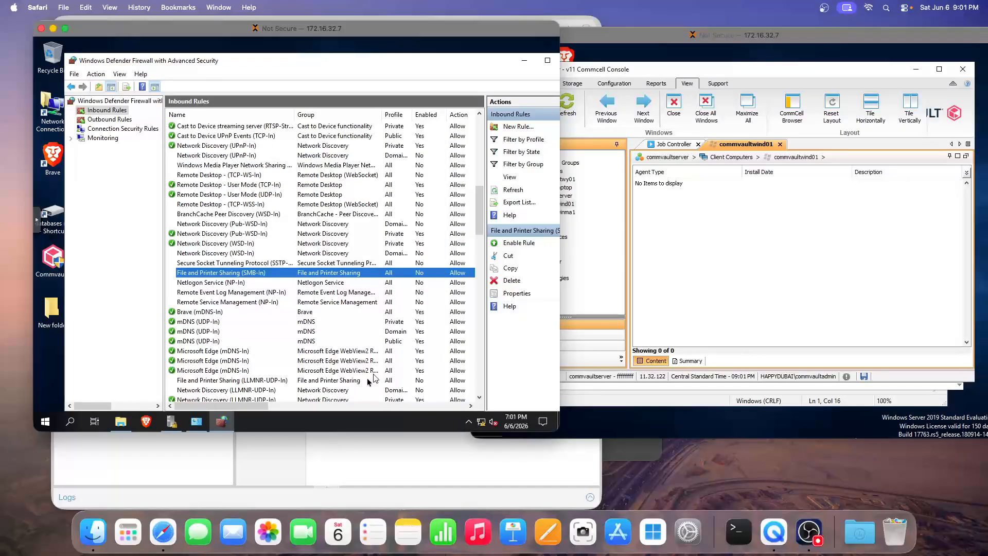
Return to the TCP 135 inbound rules and check the COM+ Network Access (DCOM-In) rule's name and enabled state
scroll(330, 361, "up", 12)
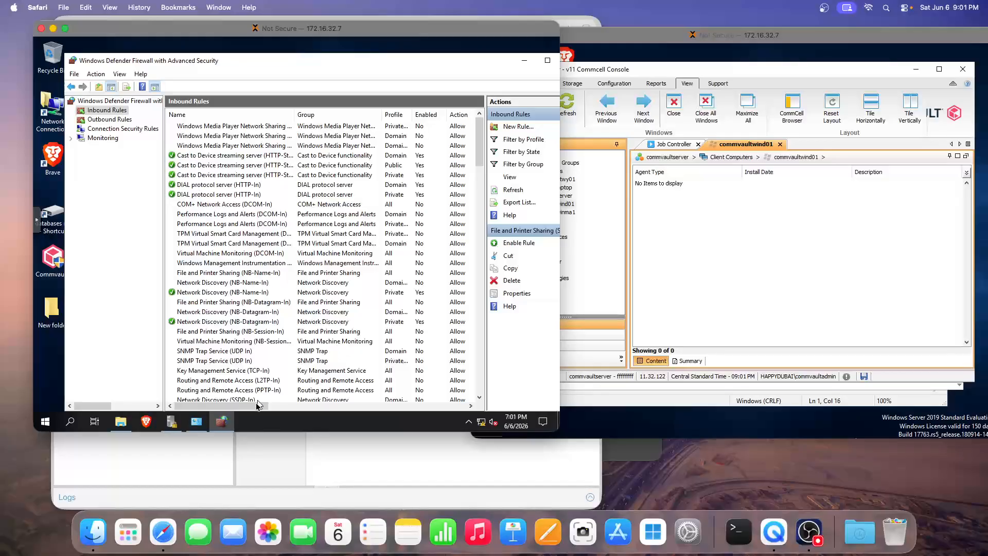
left_click_drag(258, 405, 382, 405)
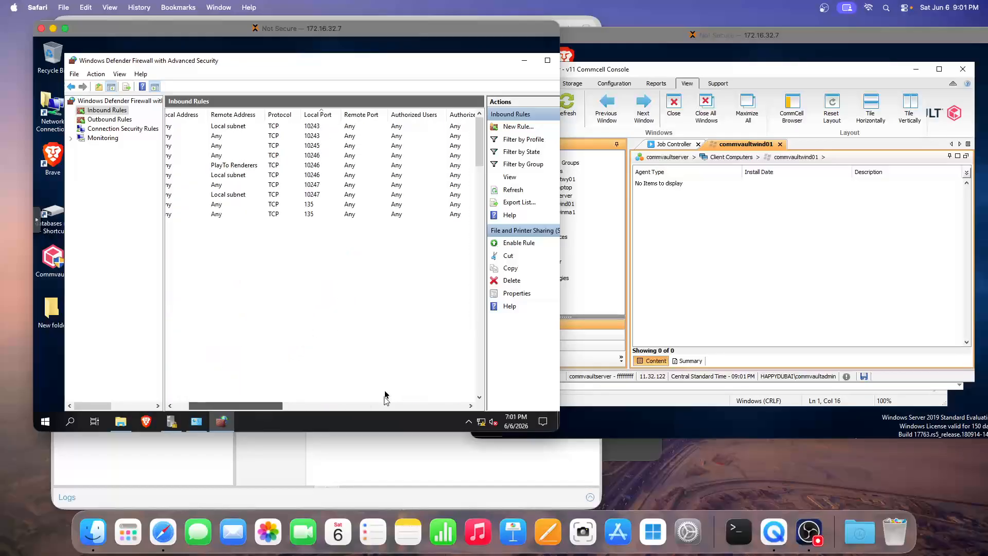
left_click(284, 204)
left_click(265, 405)
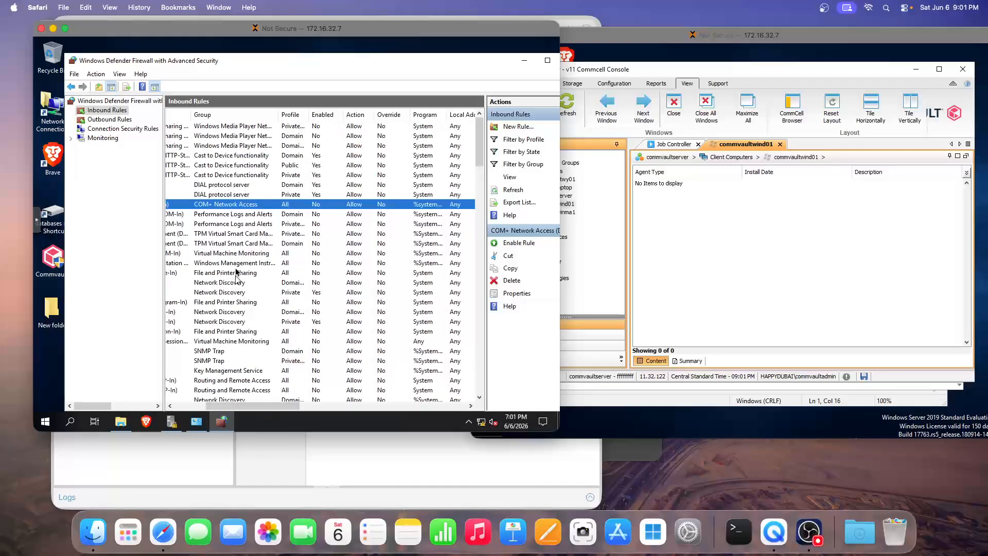
left_click_drag(238, 406, 202, 406)
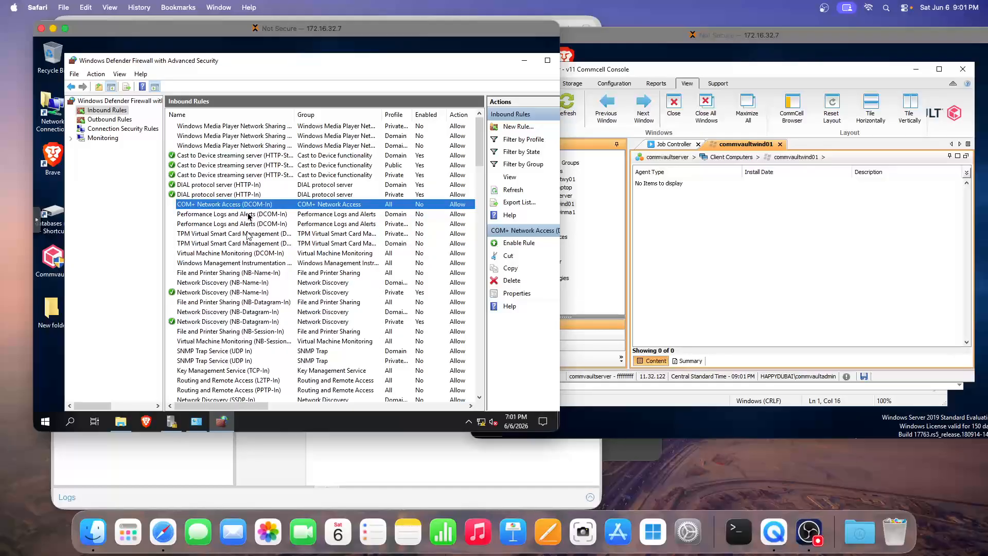
Review the Windows Management Instrumentation (DCOM-In) rule's properties and local port, and close the advanced firewall window
left_click(251, 264)
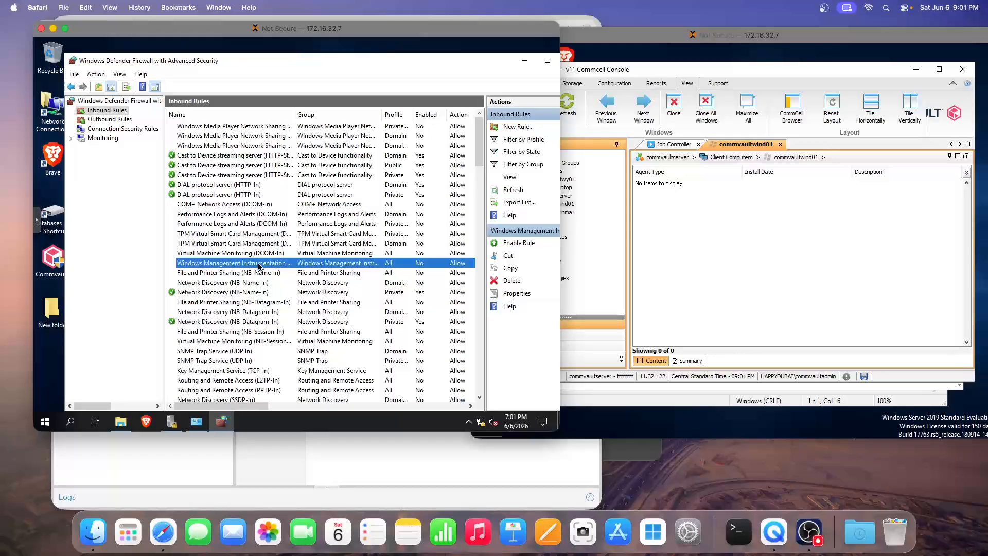
double_click(236, 265)
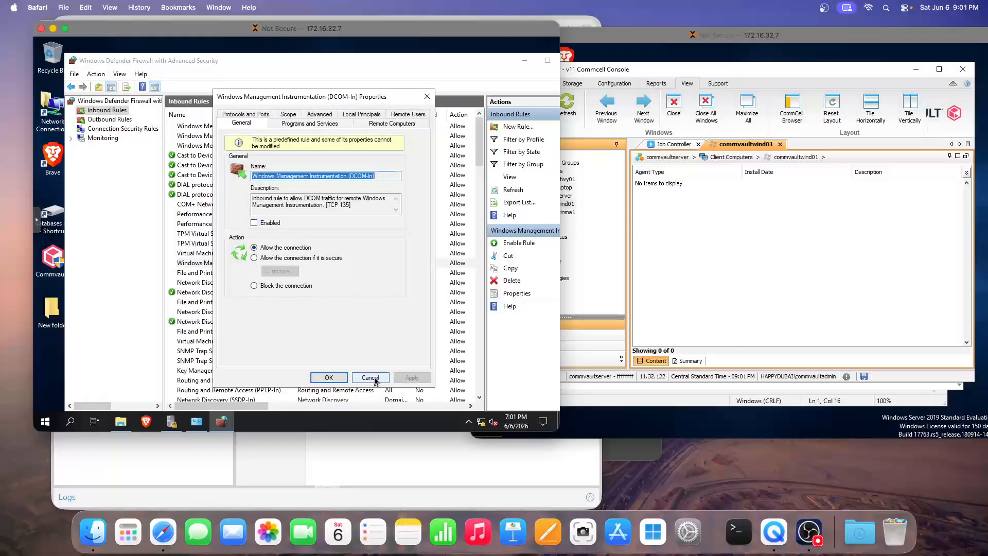
left_click(370, 378)
scroll(300, 412, "right", 5)
scroll(300, 411, "right", 5)
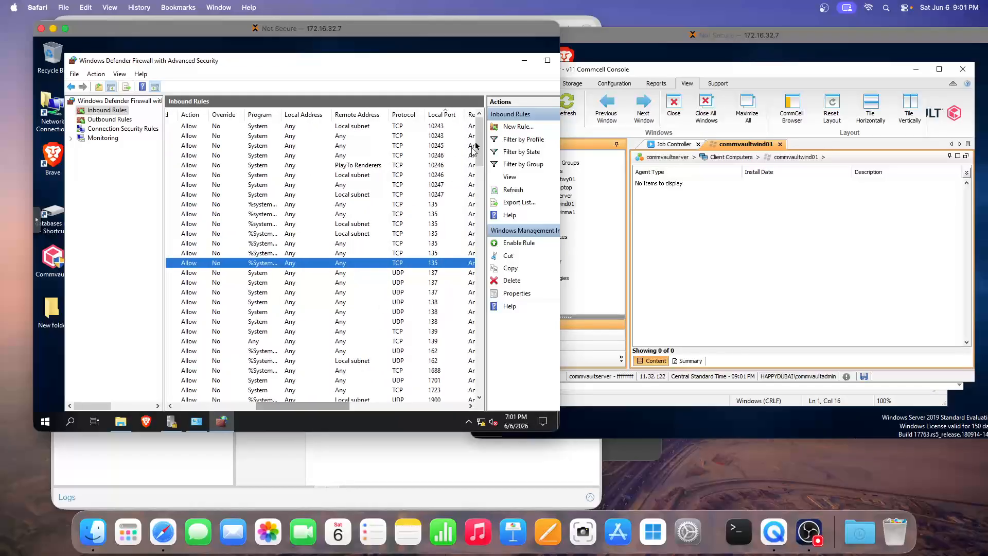
left_click_drag(443, 60, 382, 78)
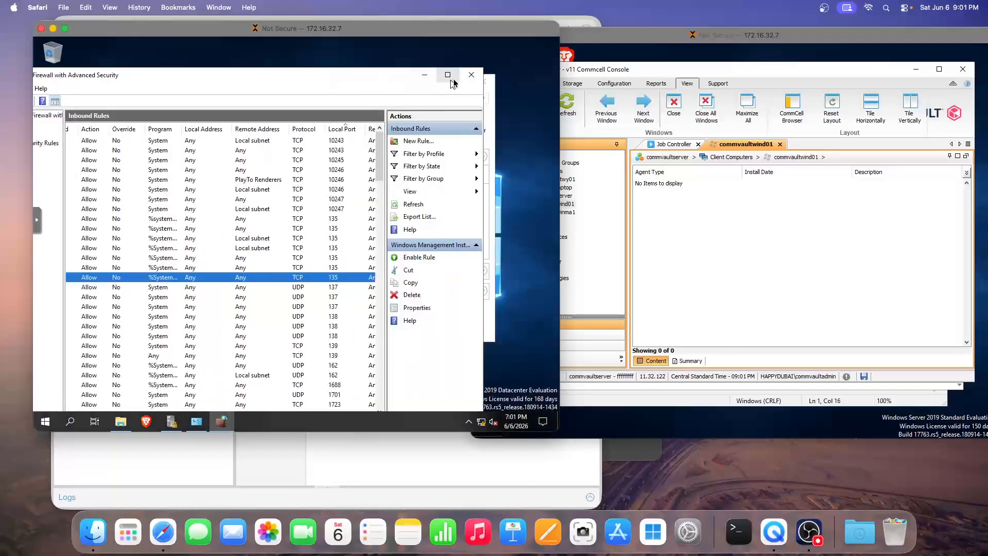
left_click(471, 75)
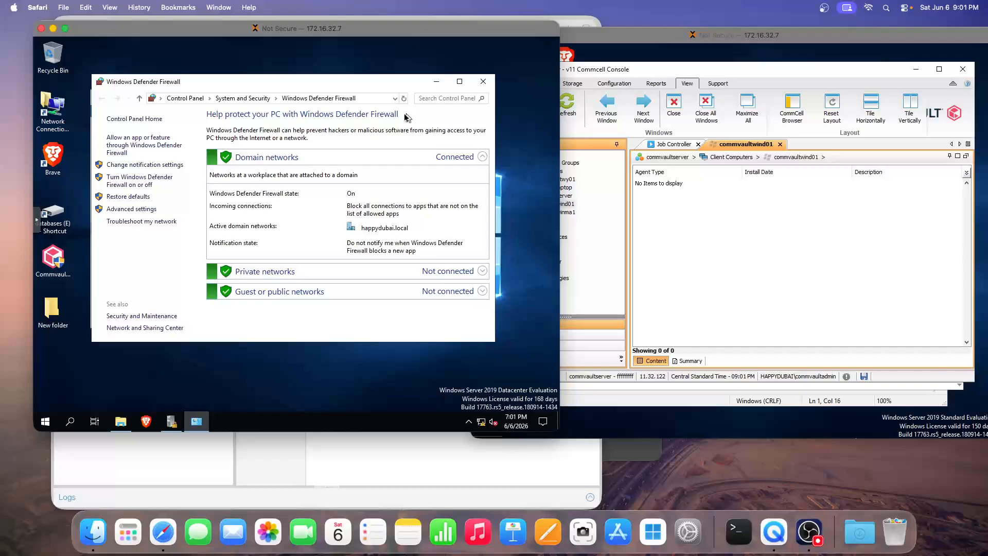
Close the Windows Defender Firewall window and launch the software install wizard for client commvaultwind01 in the CommCell Console
left_click(482, 81)
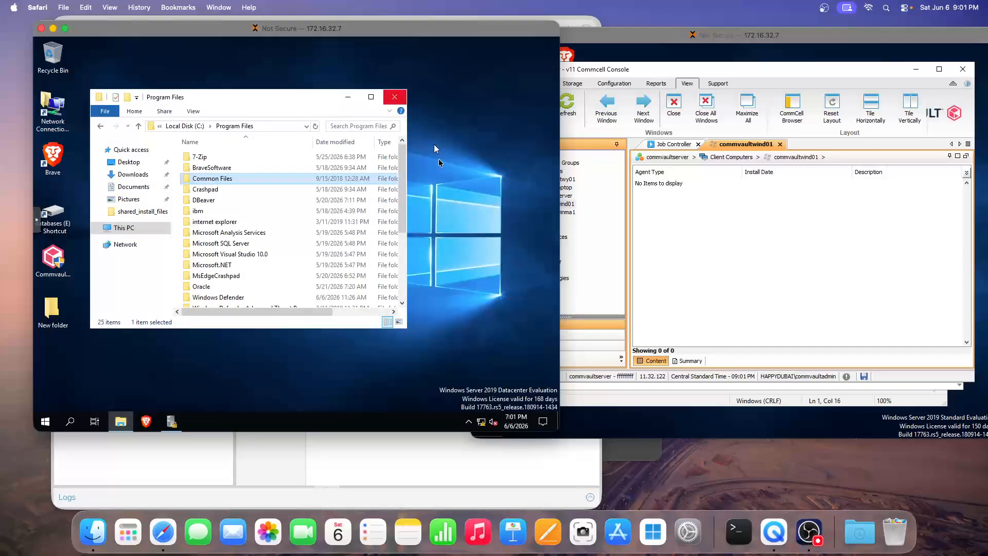
left_click(960, 406)
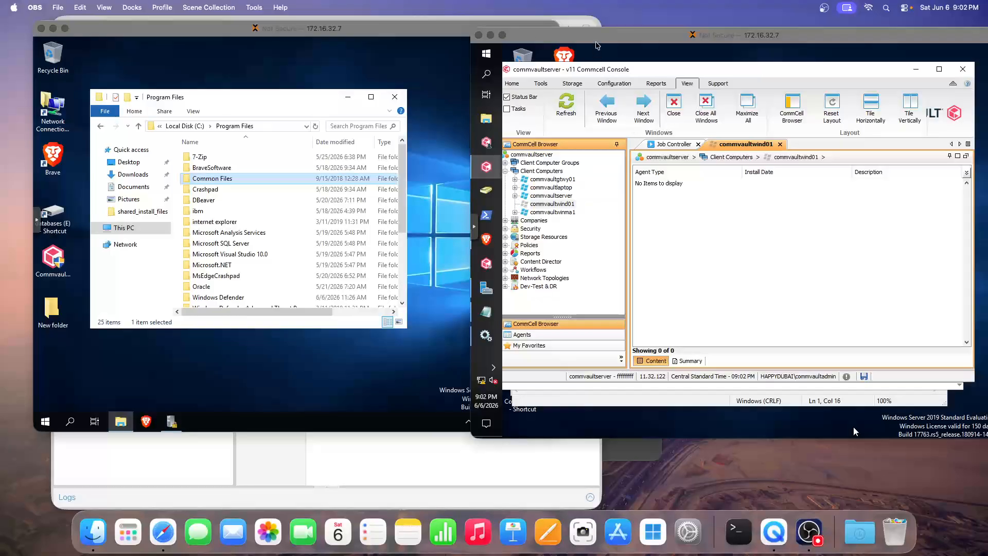
left_click(853, 426)
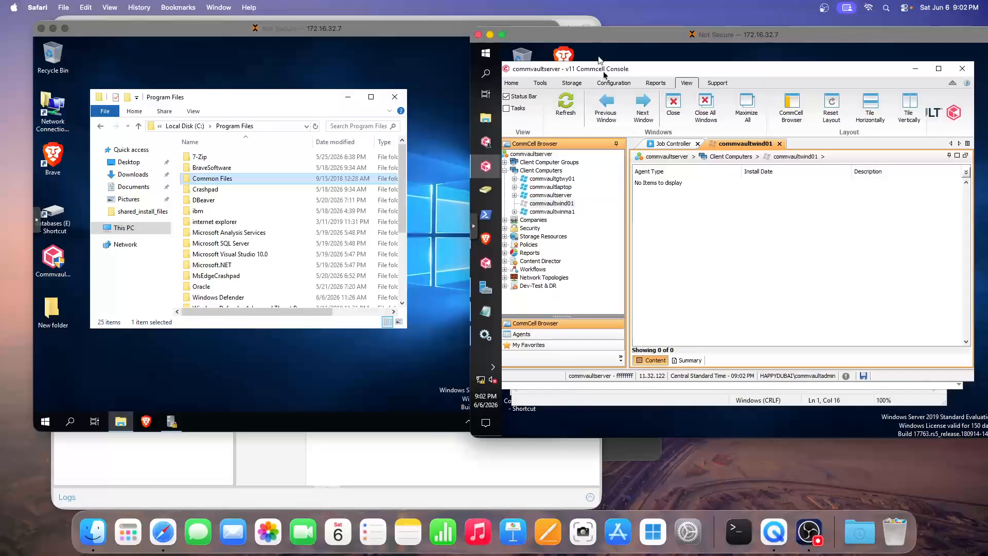
right_click(546, 206)
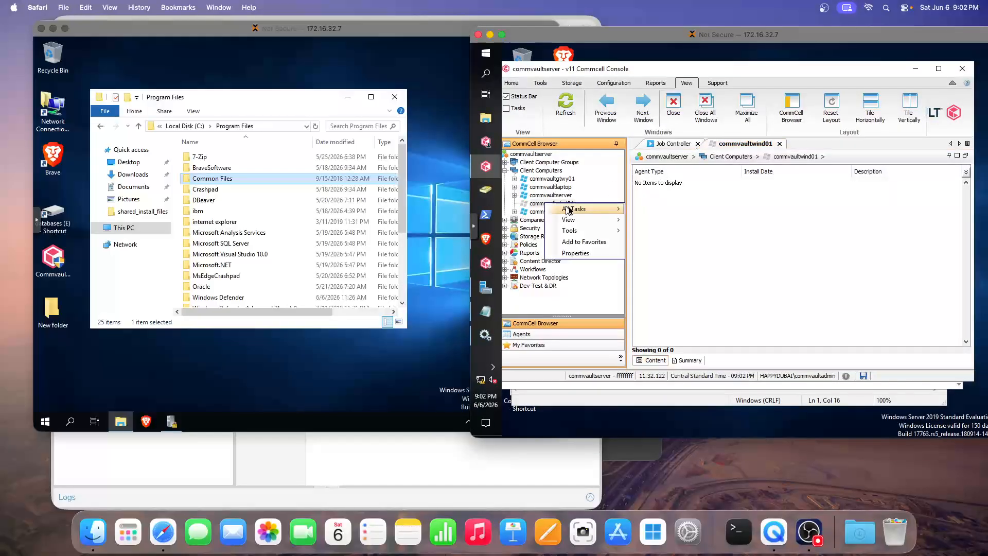
mouse_move(572, 210)
left_click(698, 459)
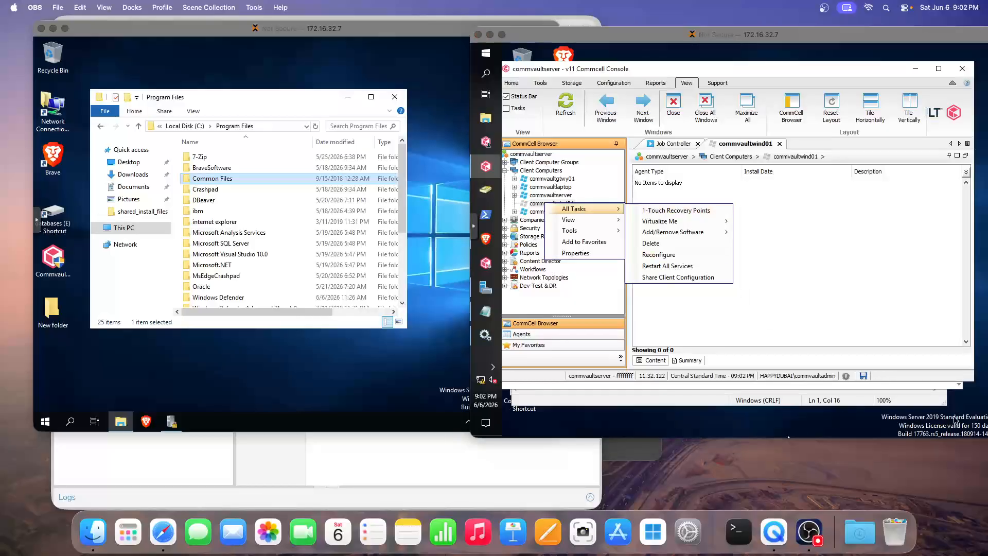
left_click(788, 436)
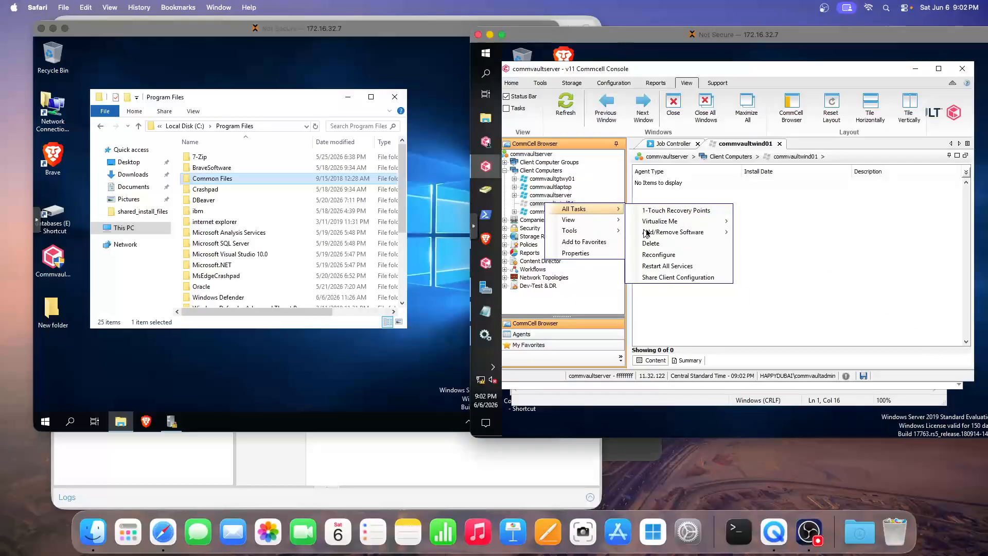
mouse_move(710, 232)
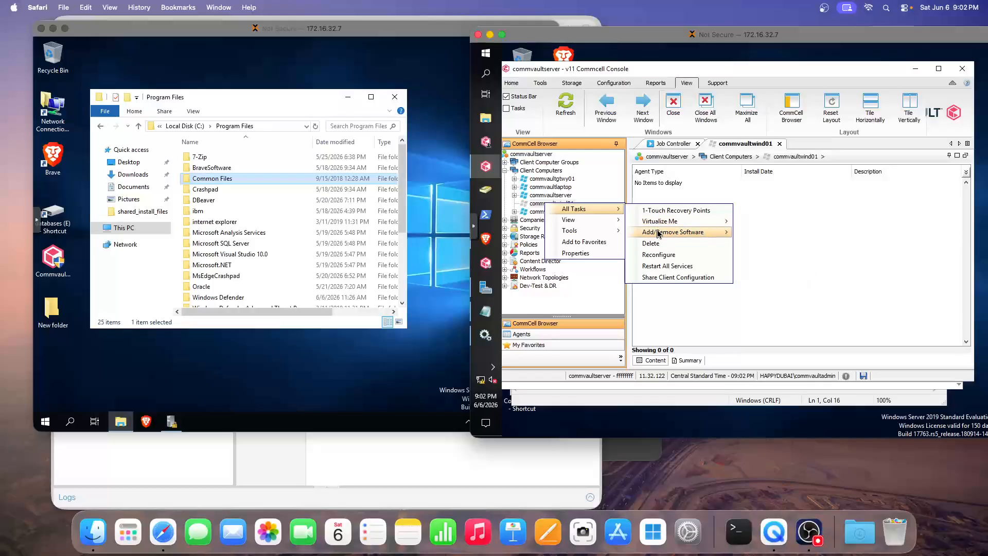
left_click(755, 235)
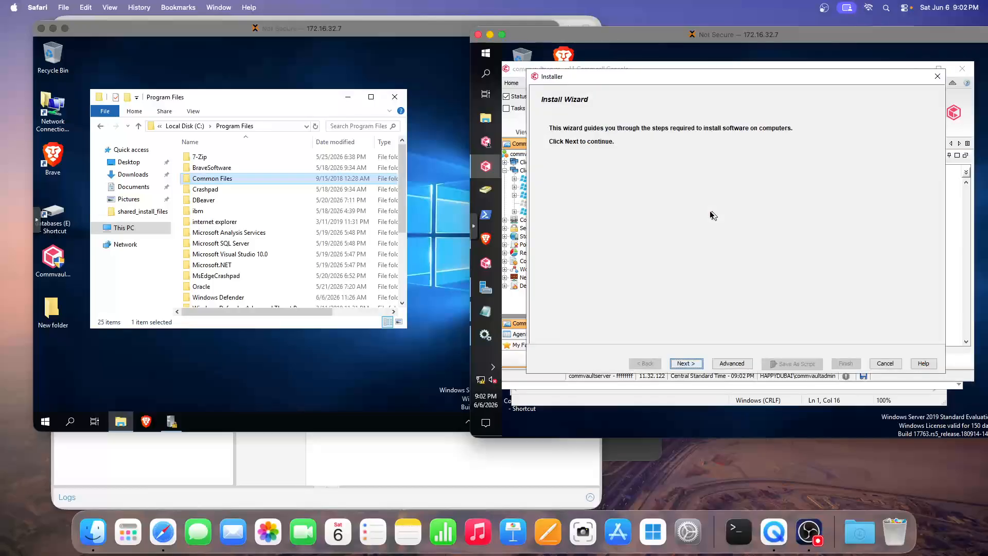
Continue through the account information page and select the File System Core and File System packages for installation
left_click(684, 364)
left_click(686, 364)
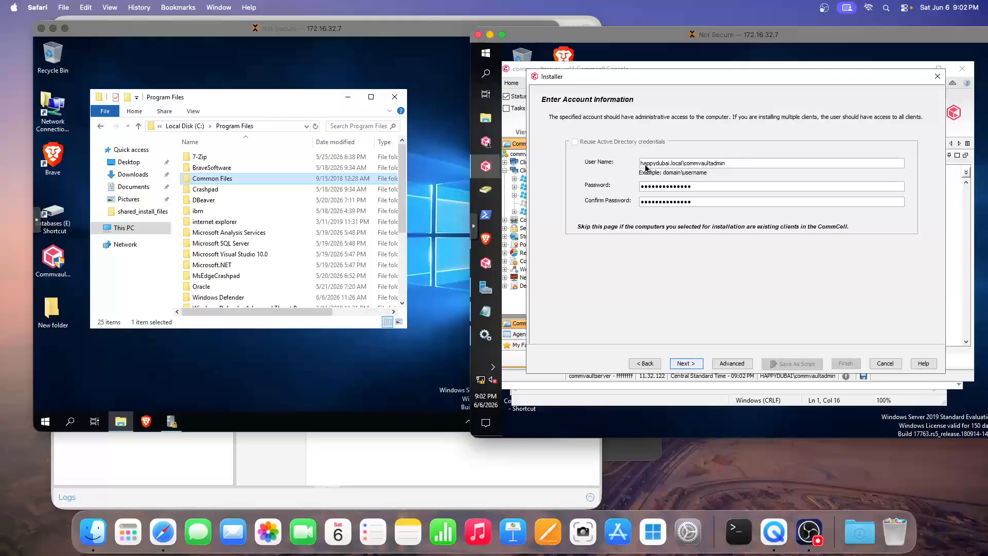
left_click(693, 364)
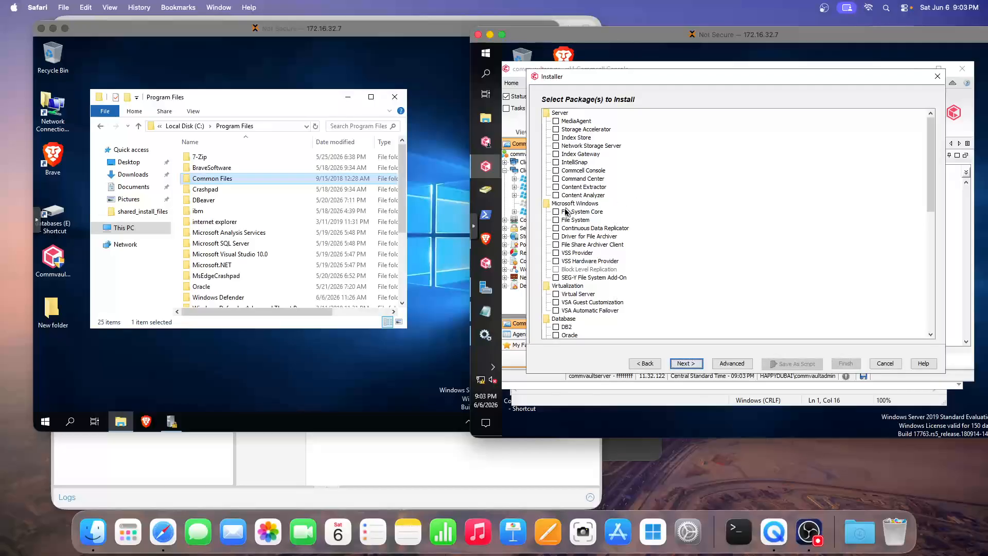
left_click(566, 211)
left_click(574, 219)
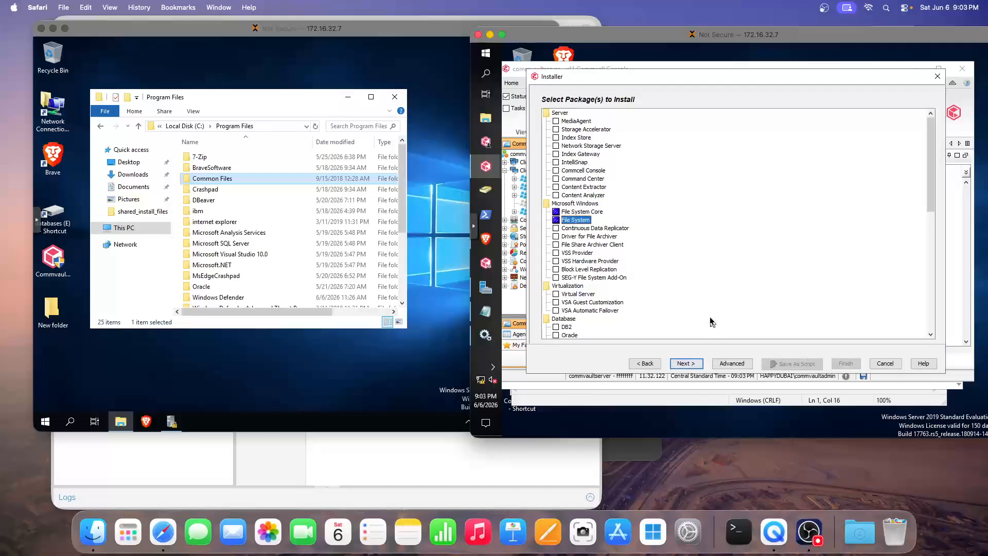
left_click(688, 365)
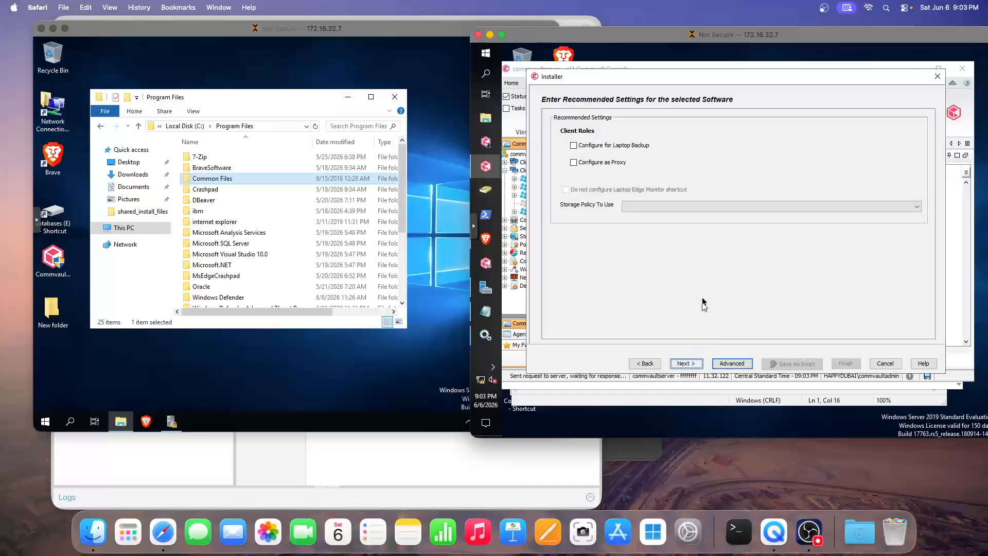
Keep the default client role, install, optional and network route settings, and submit the installation job to run immediately
left_click(688, 366)
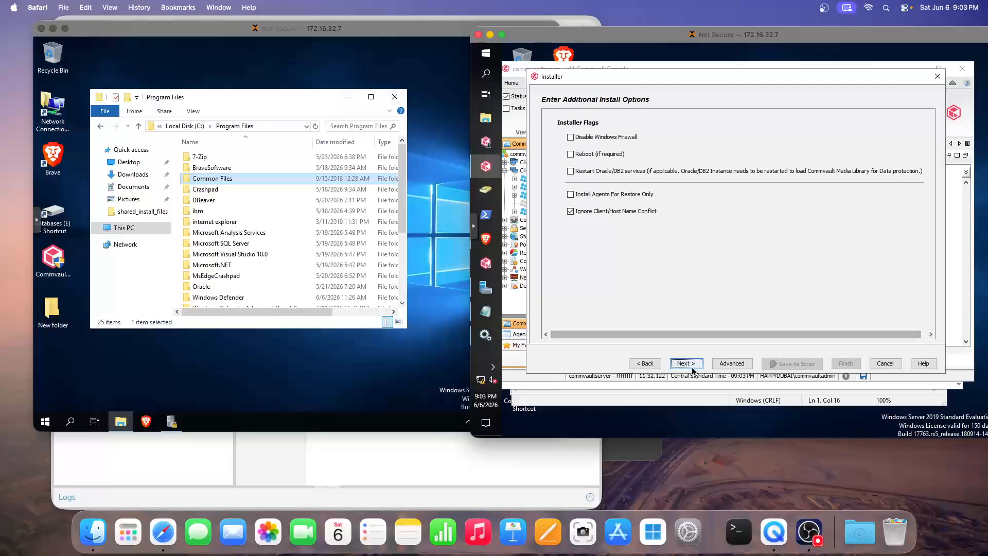
left_click(692, 368)
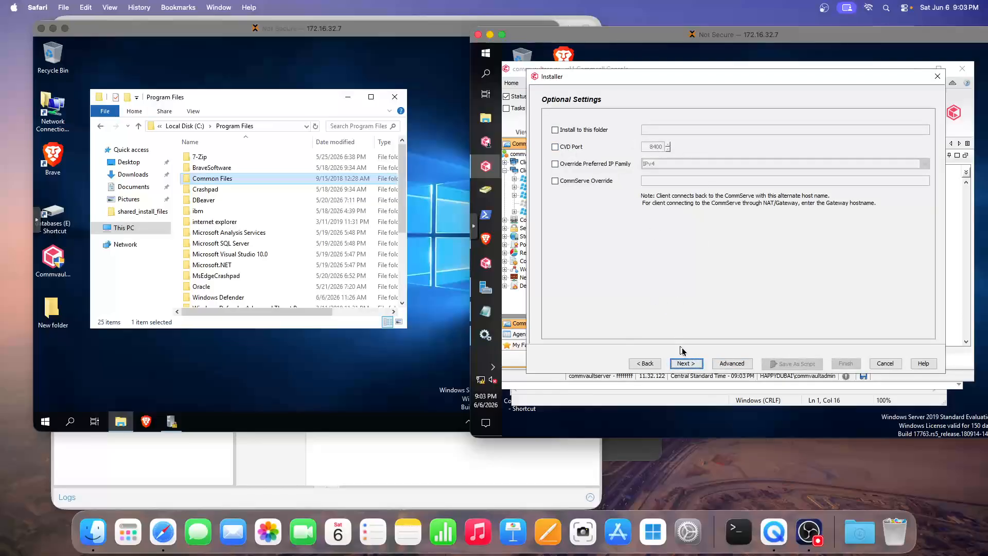
left_click(555, 131)
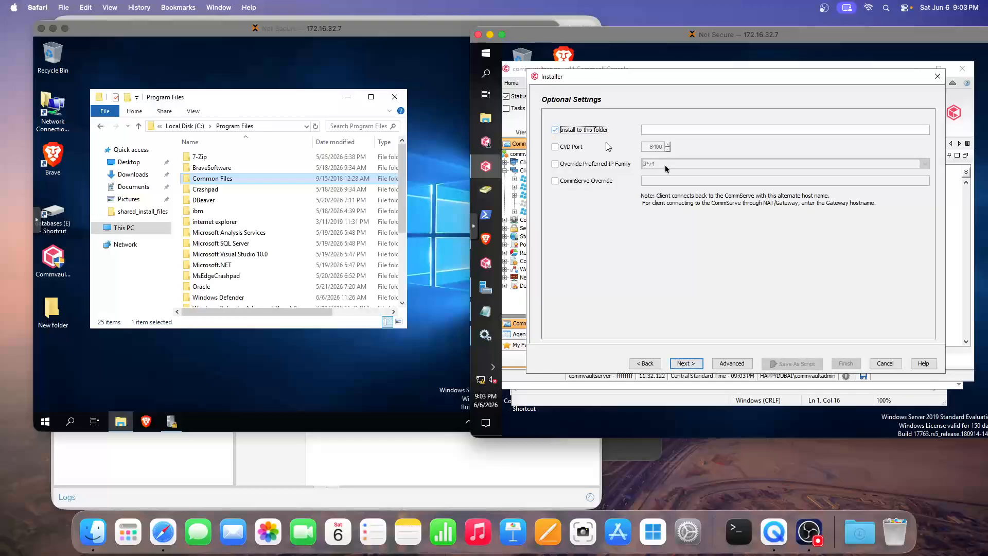
left_click(555, 131)
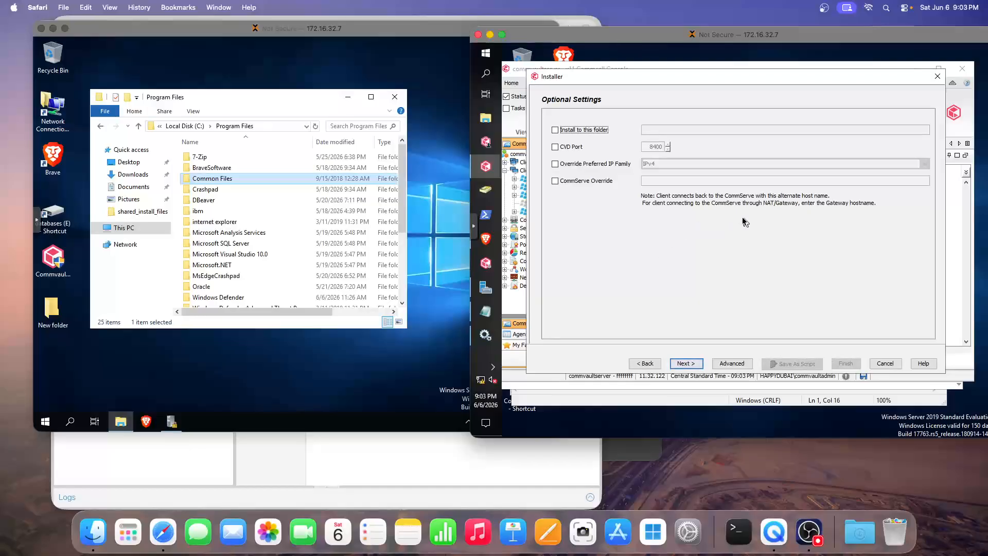
left_click(684, 363)
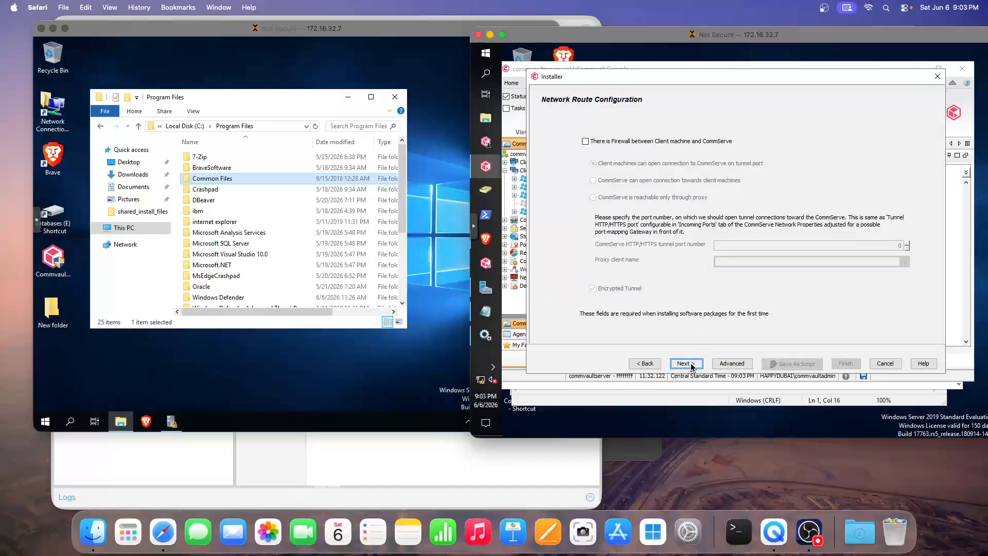
left_click(691, 364)
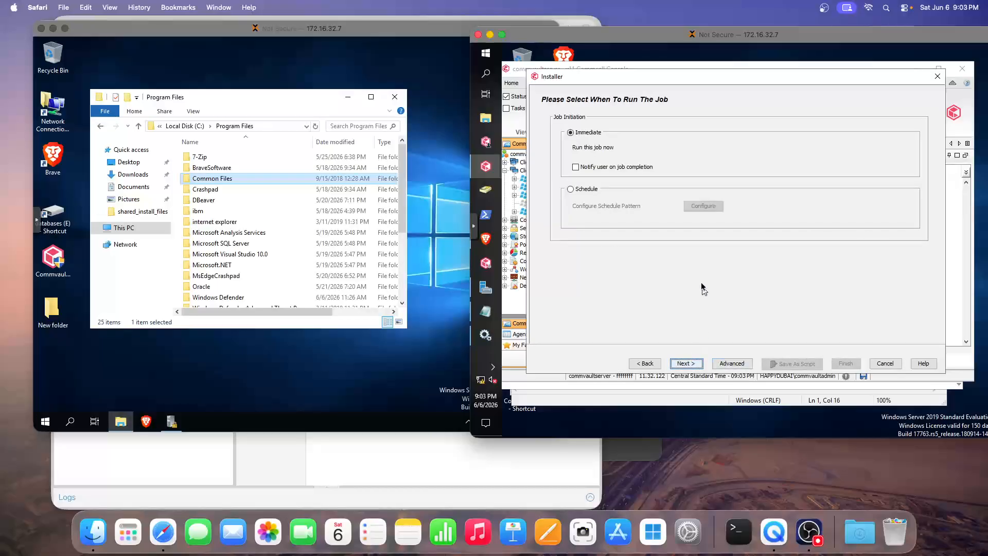
left_click(686, 363)
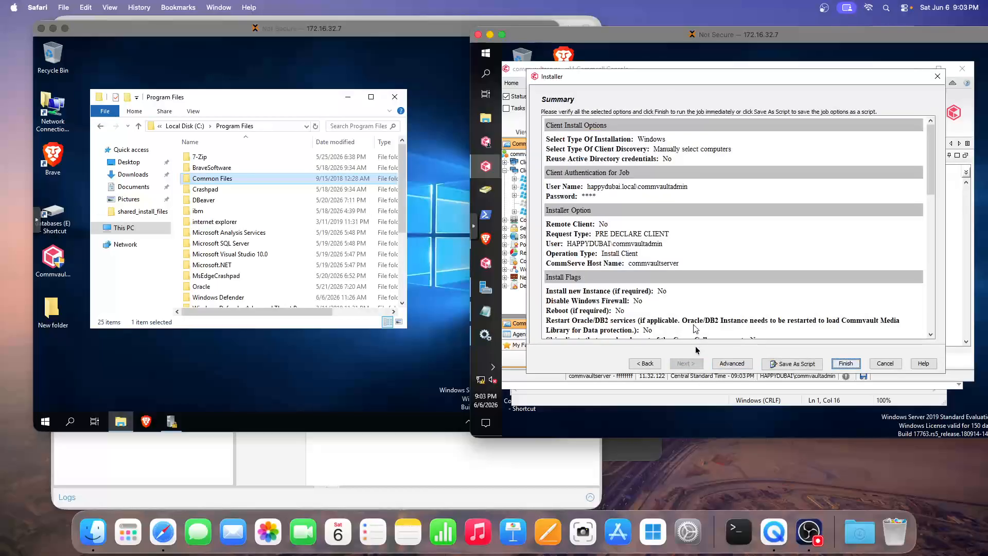
left_click(846, 364)
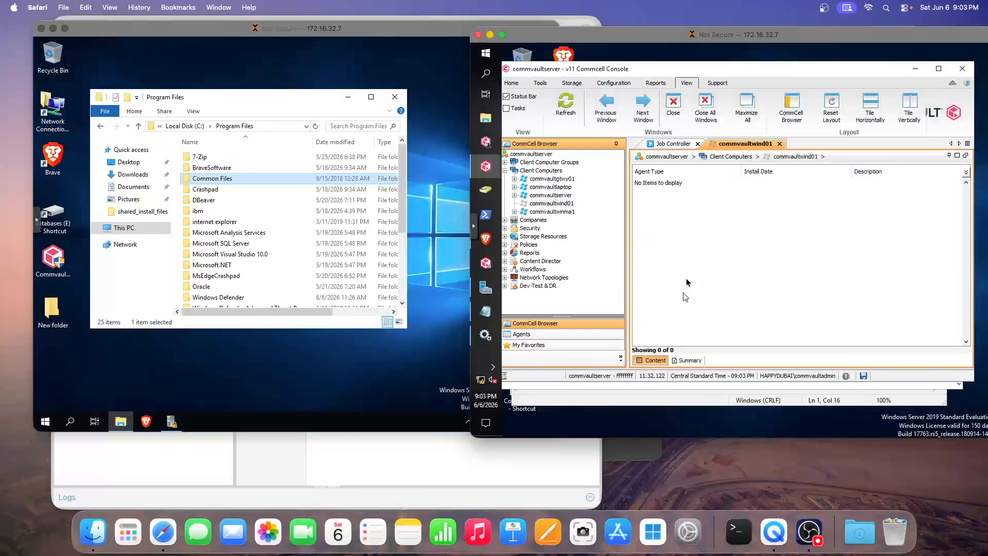
Open the install job's details from the Job Controller and view the client status for commvaultwind01
left_click(672, 144)
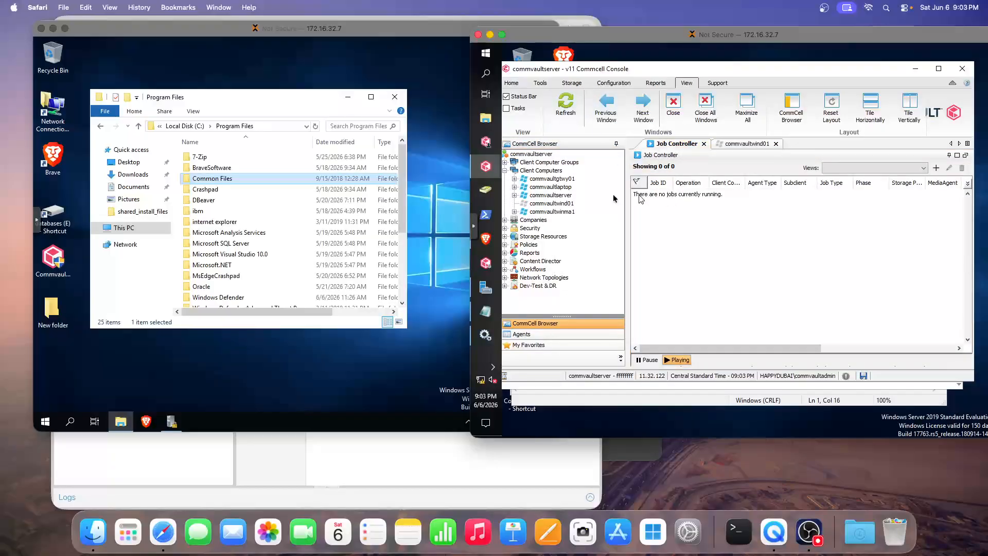
left_click(580, 114)
left_click(665, 144)
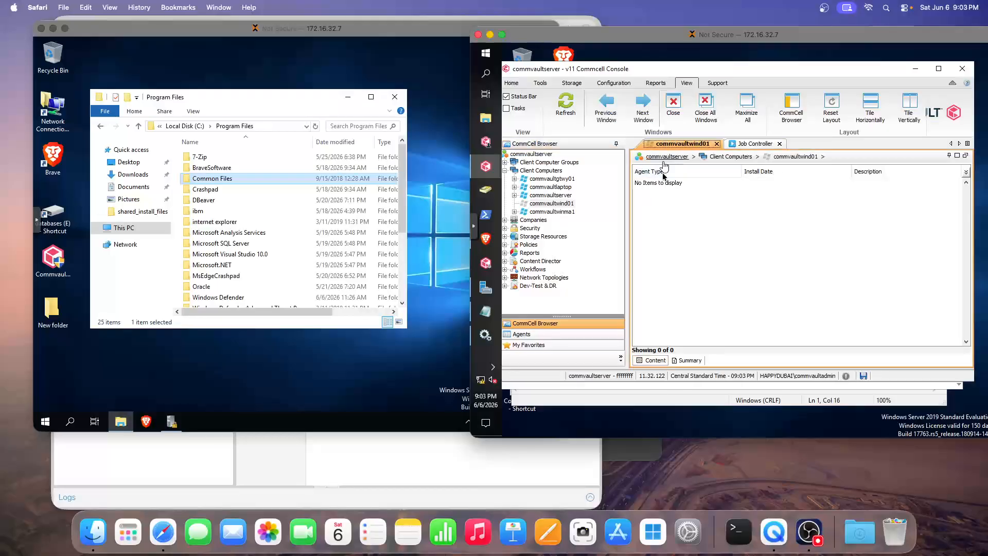
left_click(752, 144)
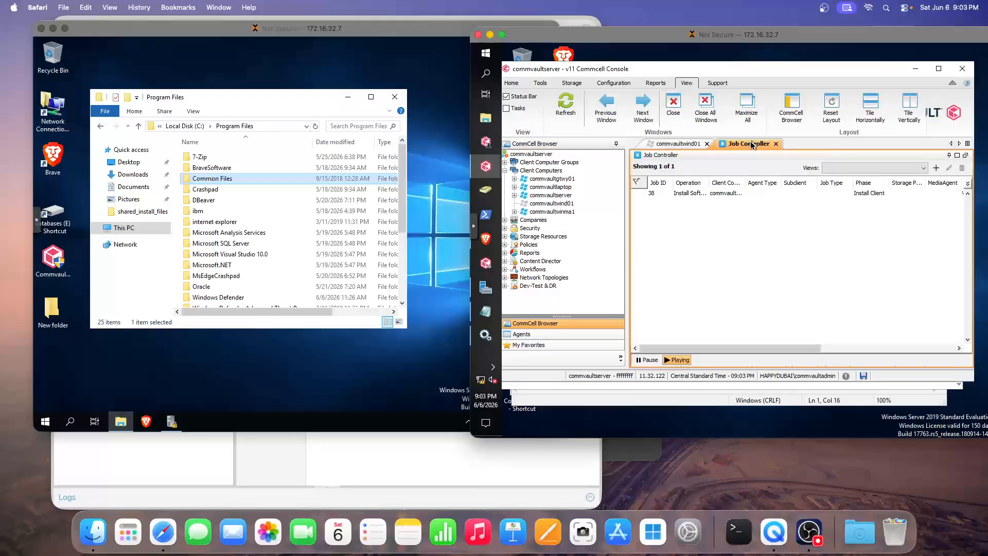
double_click(690, 194)
left_click(700, 117)
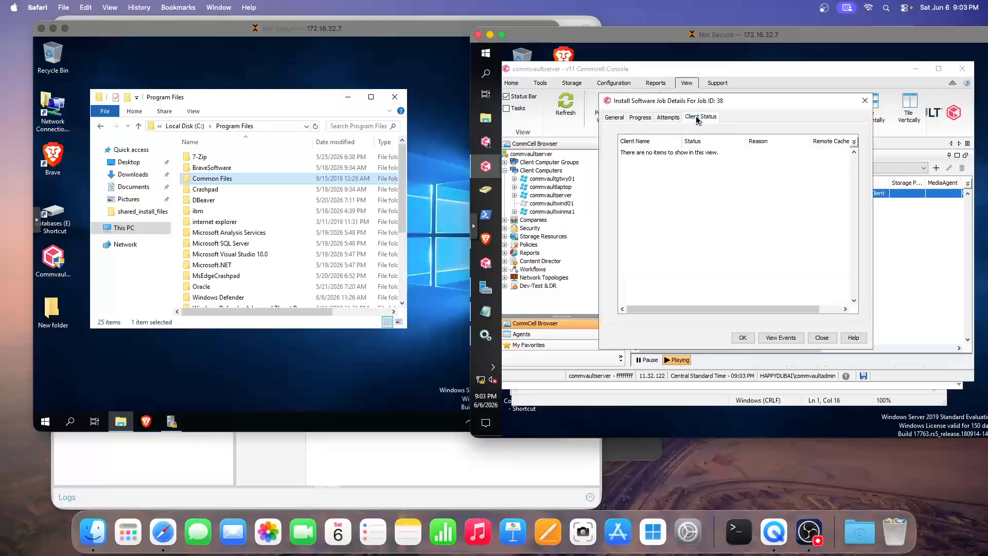
double_click(664, 150)
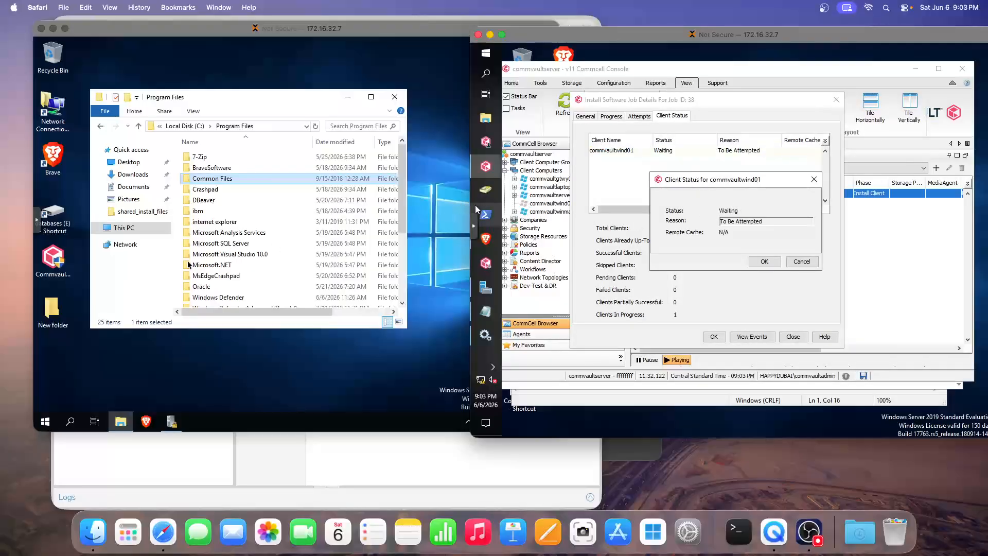
Check the client server's installed app list and refresh its Program Files folder to look for the Commvault installation
left_click(158, 273)
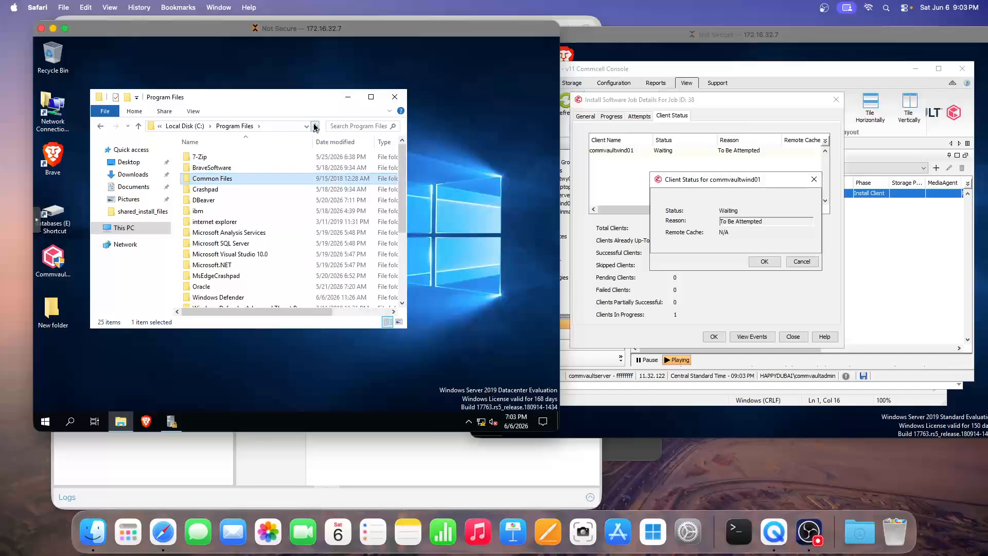
left_click(45, 422)
scroll(134, 227, "down", 5)
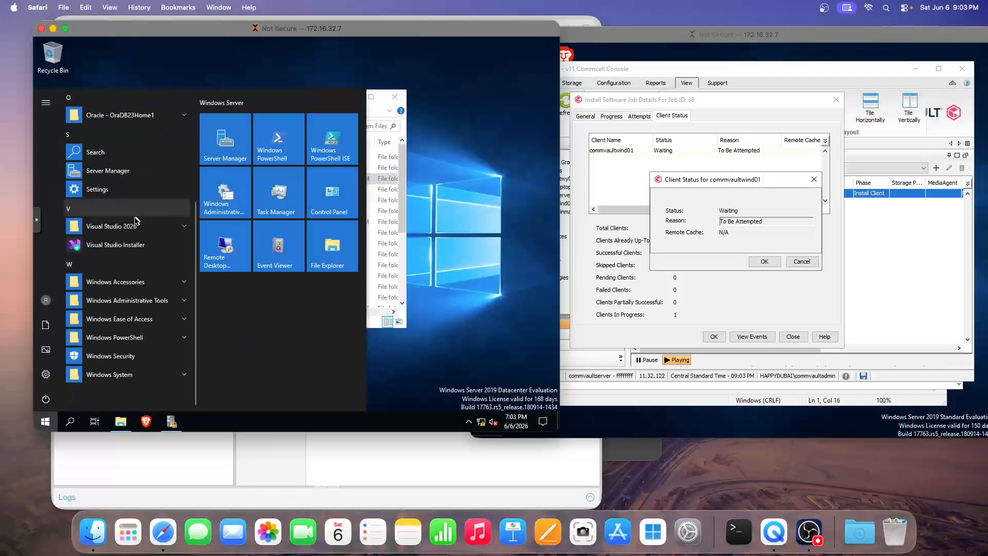
scroll(132, 225, "up", 4)
scroll(129, 226, "down", 5)
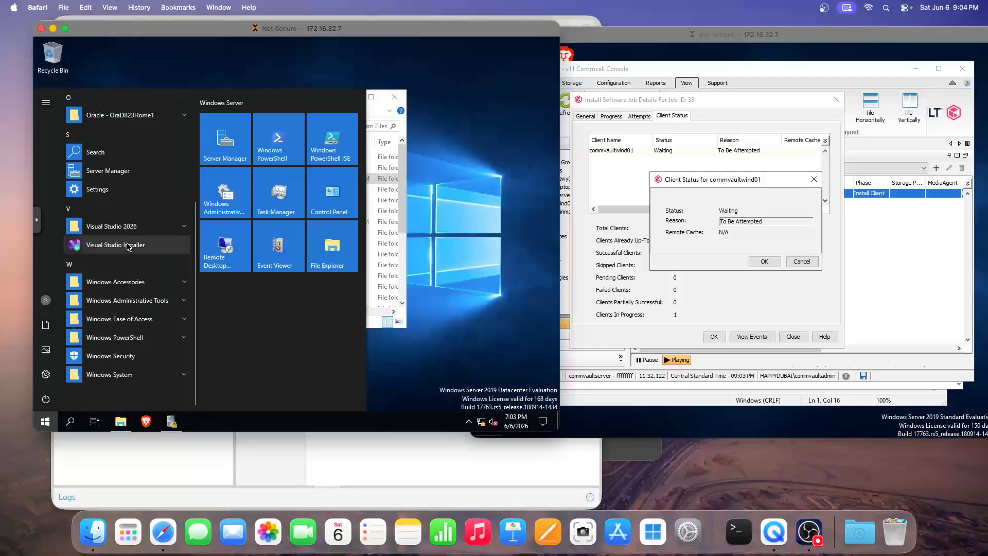
left_click(475, 258)
left_click(316, 126)
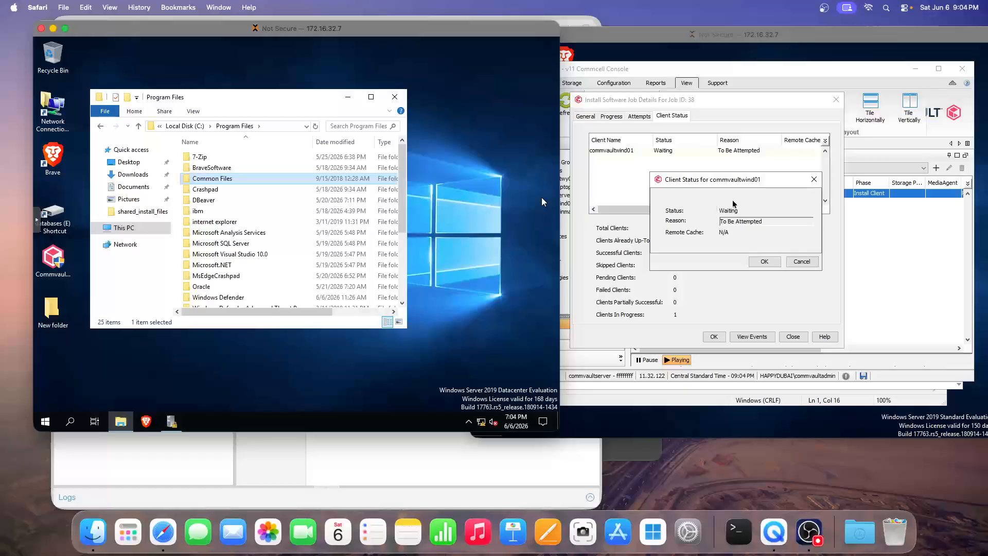
Close the commvaultwind01 client status details and refresh the client server's Program Files folder again
left_click(718, 176)
left_click_drag(755, 181, 741, 177)
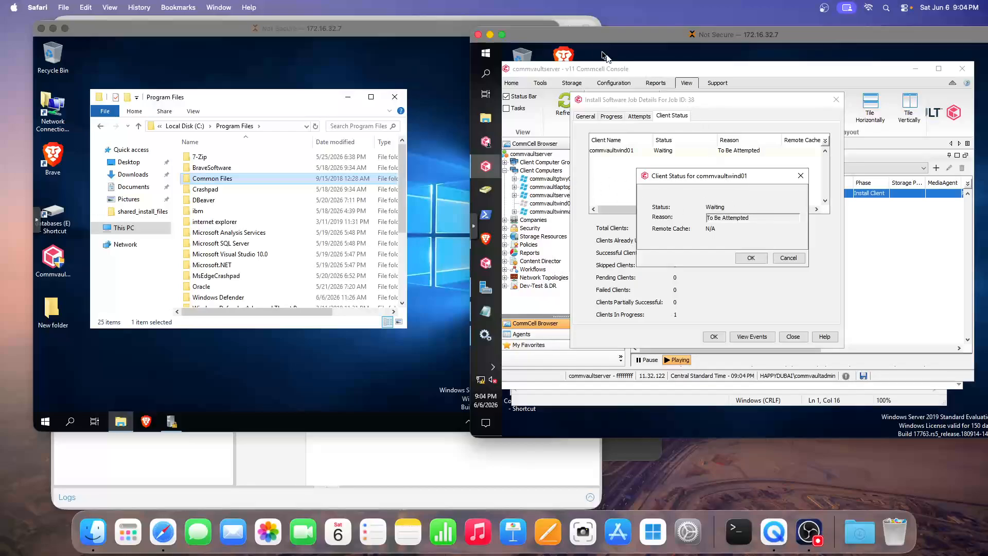
left_click_drag(591, 38, 621, 39)
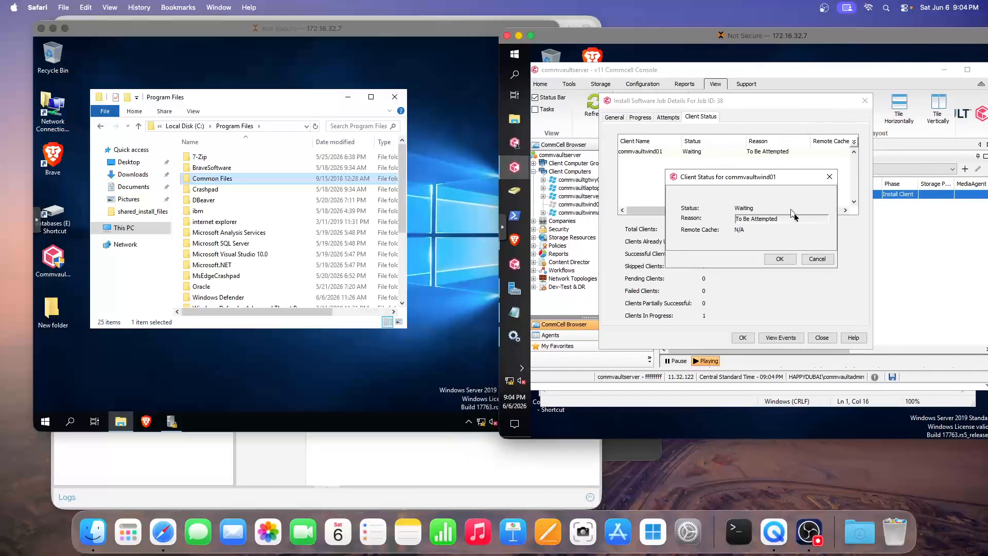
left_click(829, 177)
left_click(316, 127)
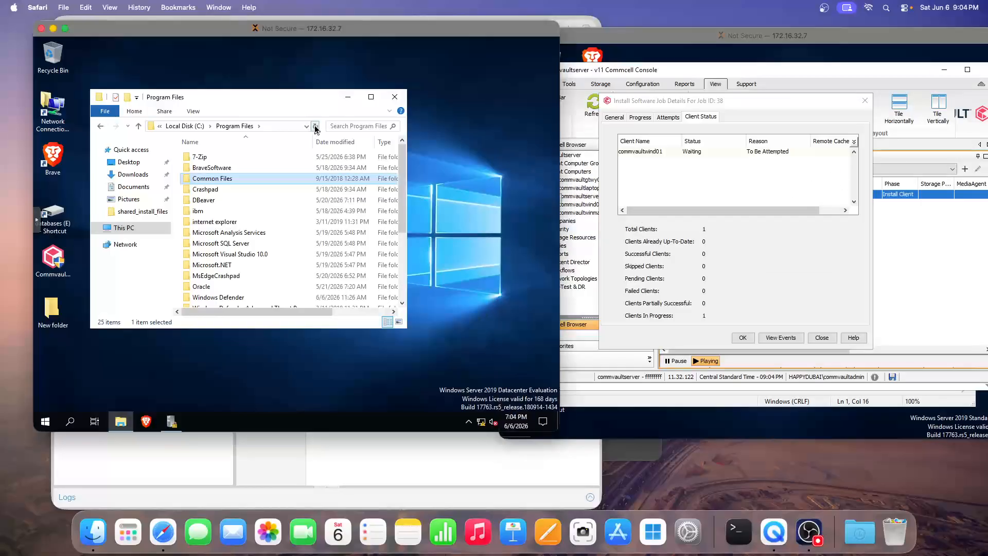
Review the updated status reason for commvaultwind01 in the install job and return to the client server's desktop
left_click(744, 462)
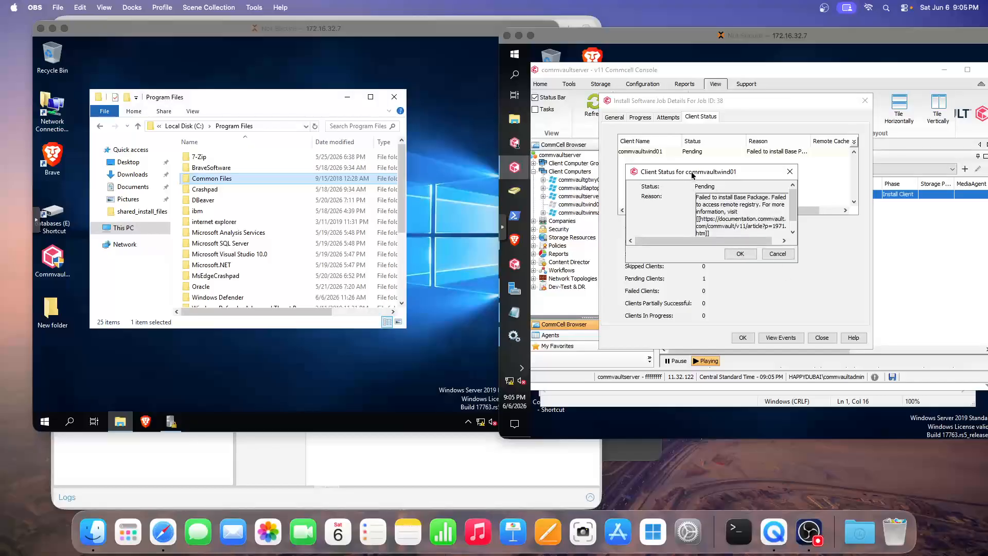
left_click(589, 60)
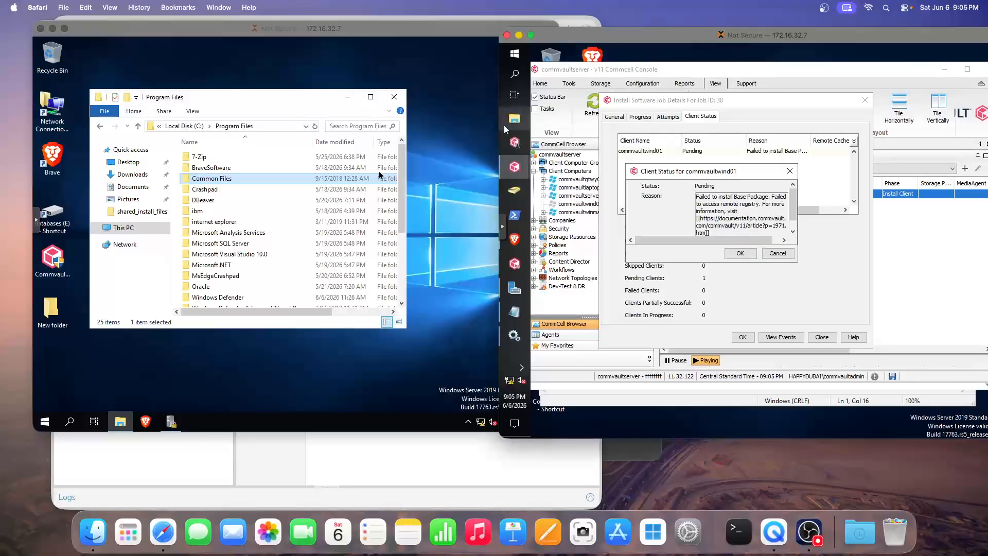
left_click(177, 66)
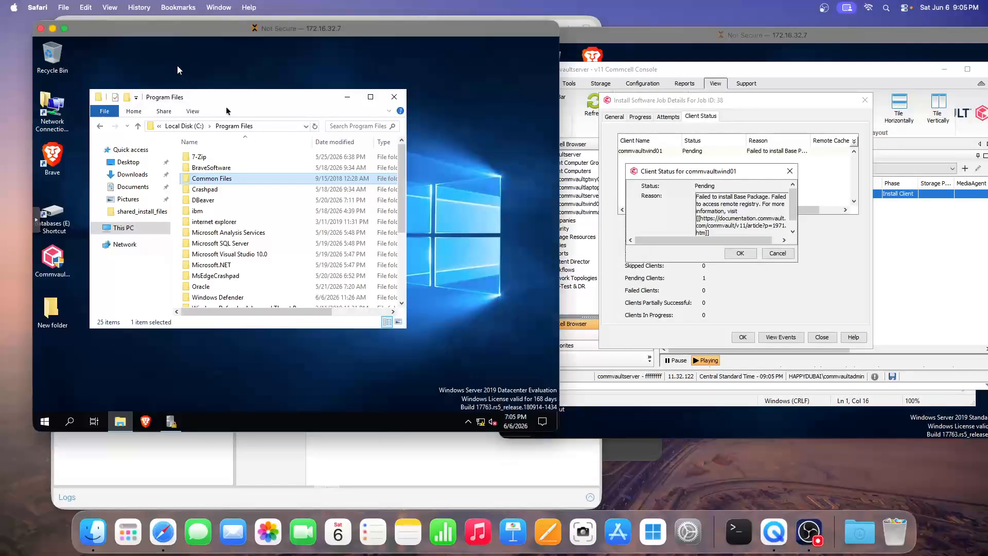
Turn off Windows Defender Firewall for the domain network on the client server
left_click(45, 421)
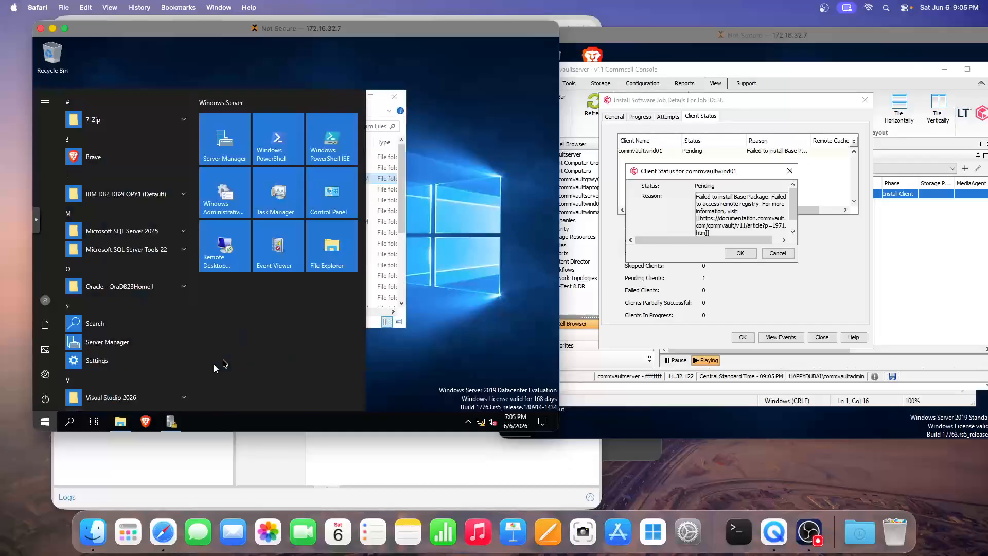
type("fire")
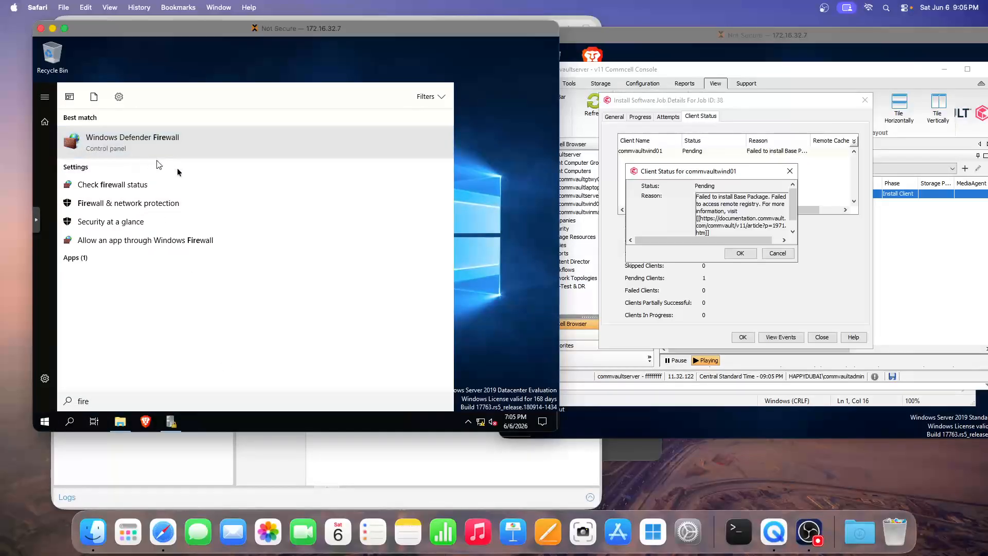
key("Return")
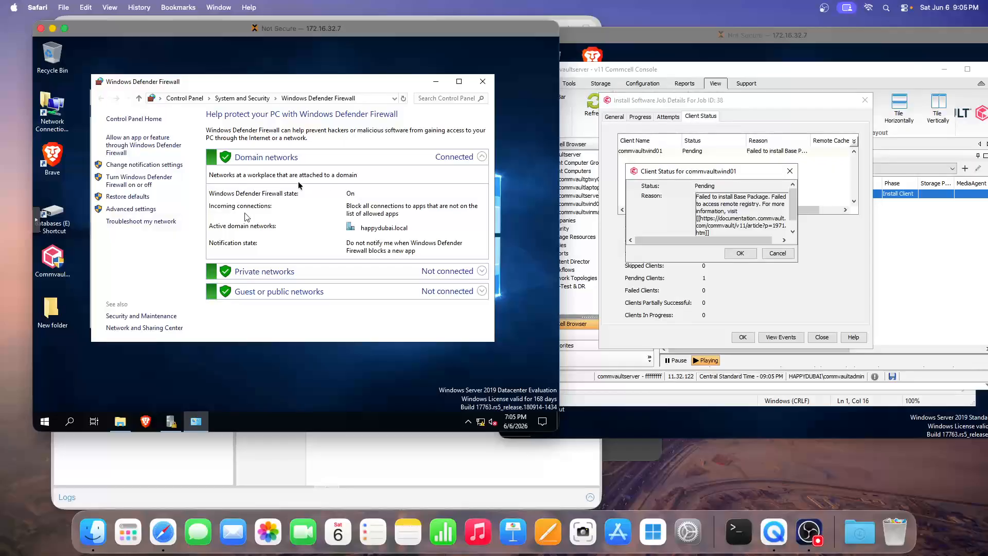
left_click(132, 180)
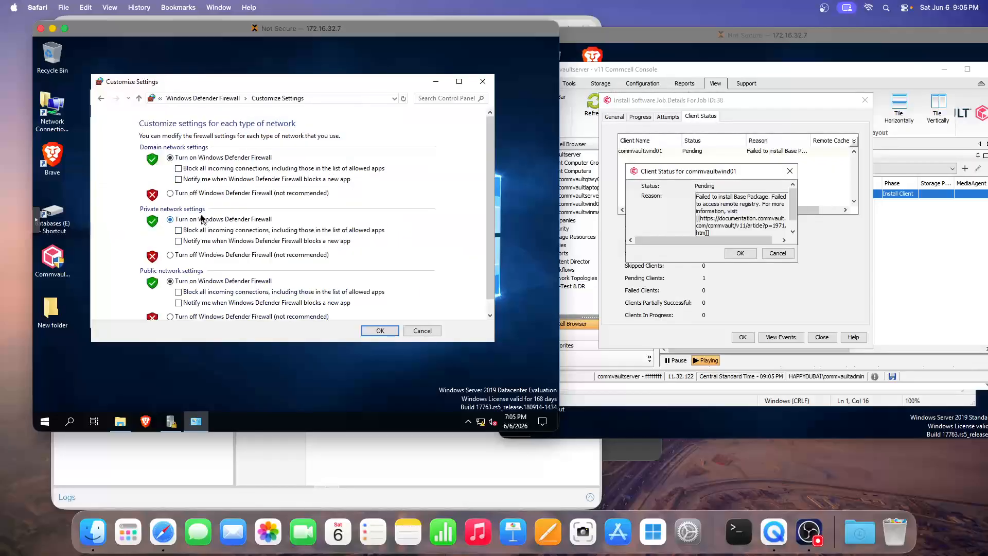
left_click(172, 194)
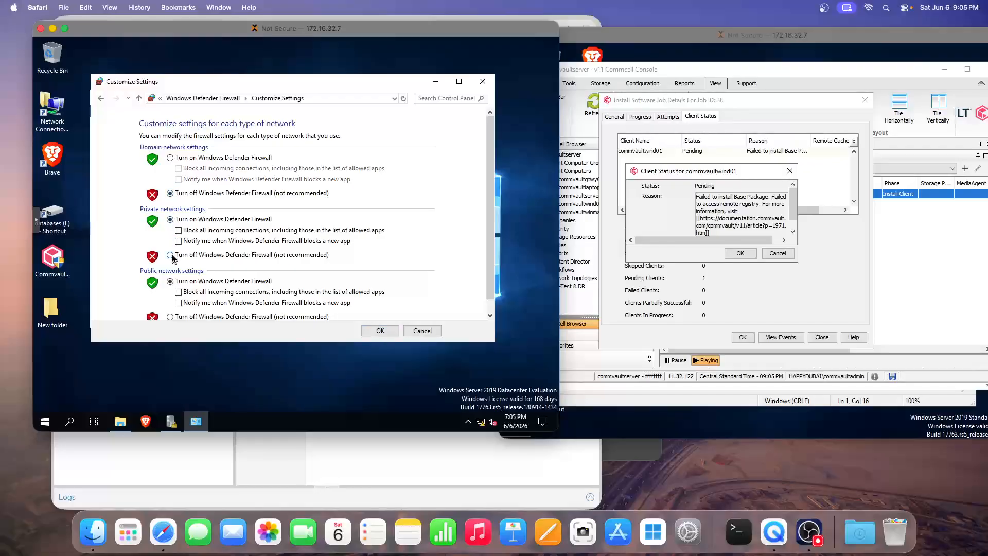
scroll(175, 252, "down", 1)
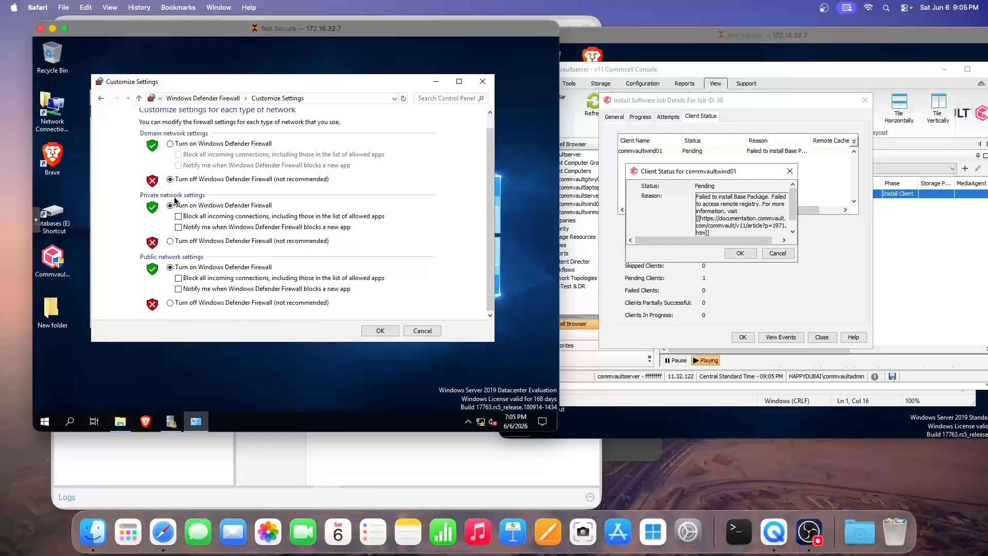
left_click(384, 330)
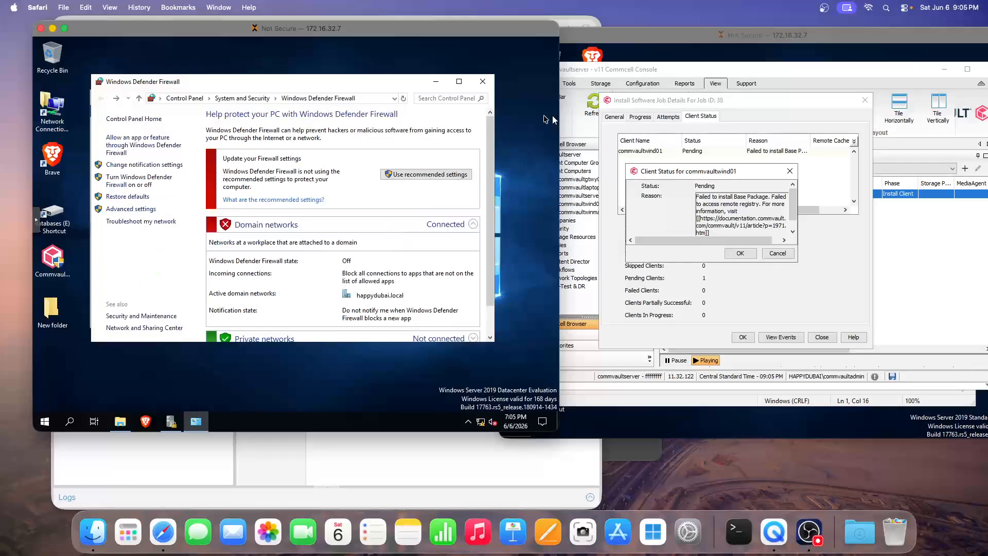
Close the client status and install job details, and resume the pending install job in the Job Controller
left_click(744, 256)
left_click(741, 254)
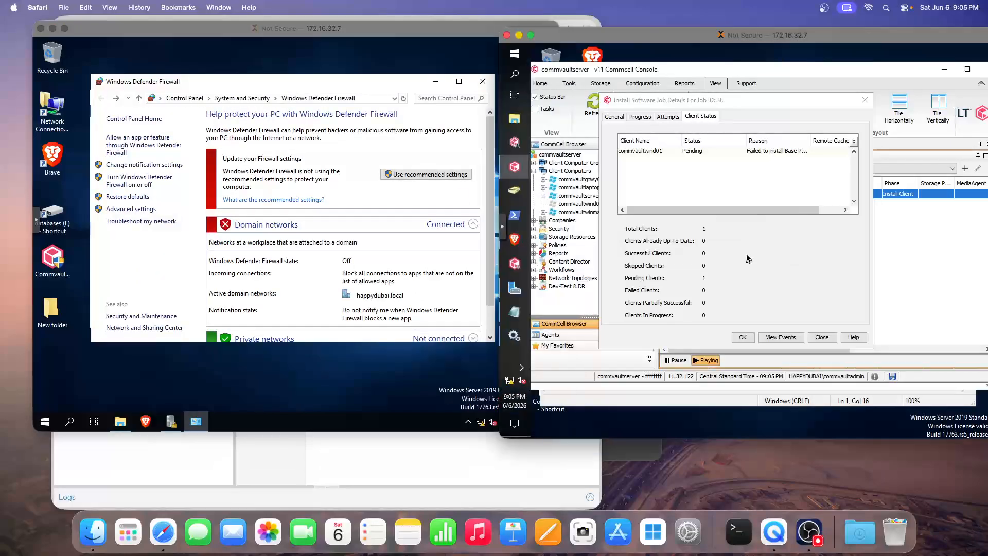
left_click(697, 459)
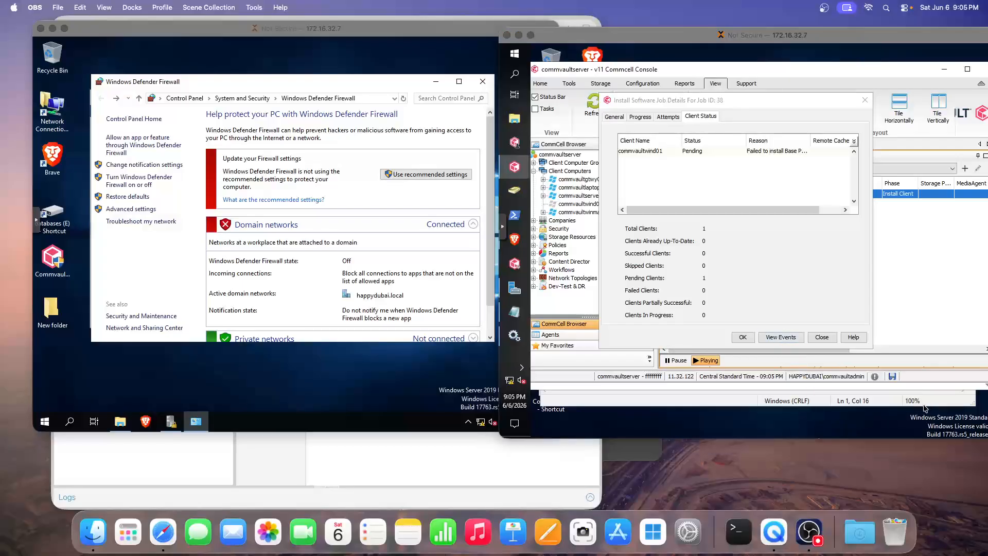
left_click(685, 34)
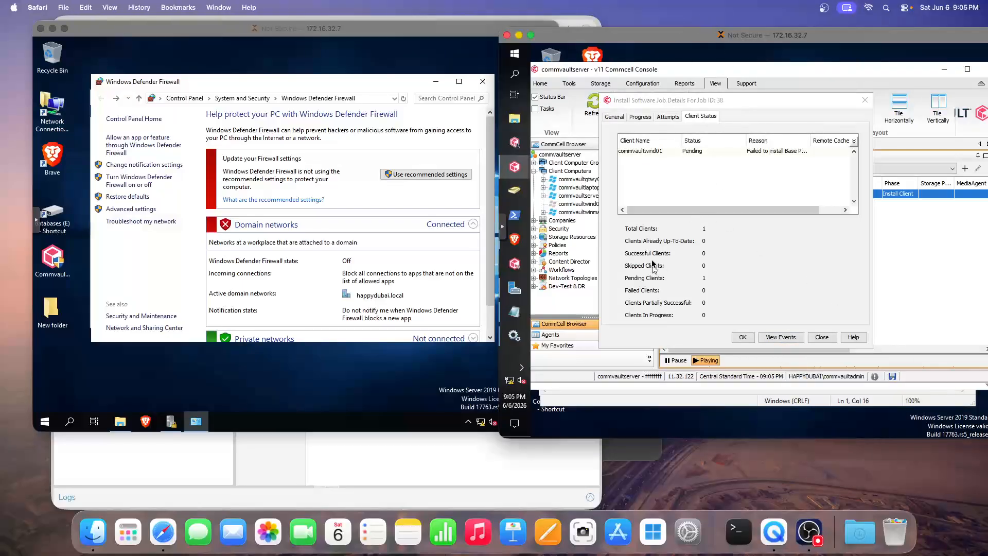
left_click(865, 100)
right_click(719, 194)
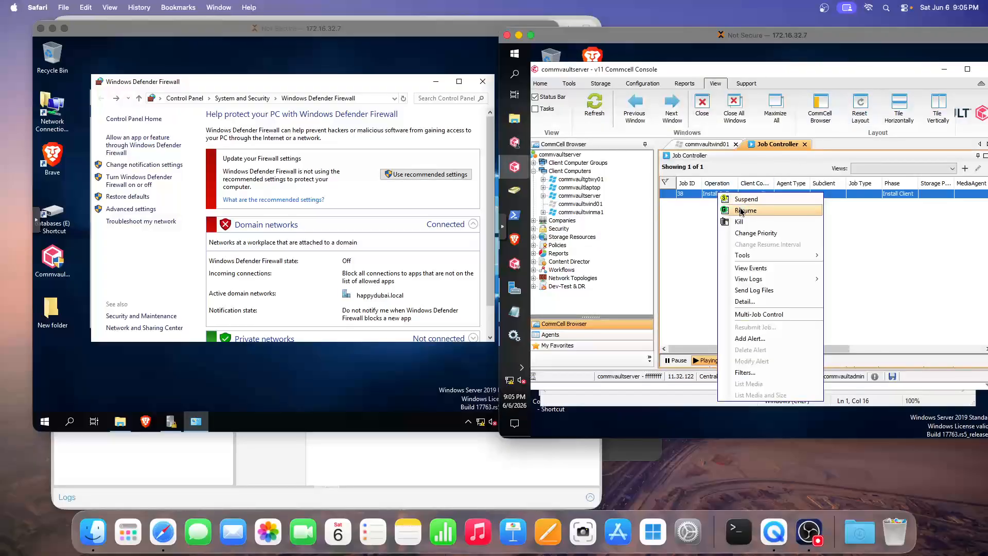
left_click(741, 211)
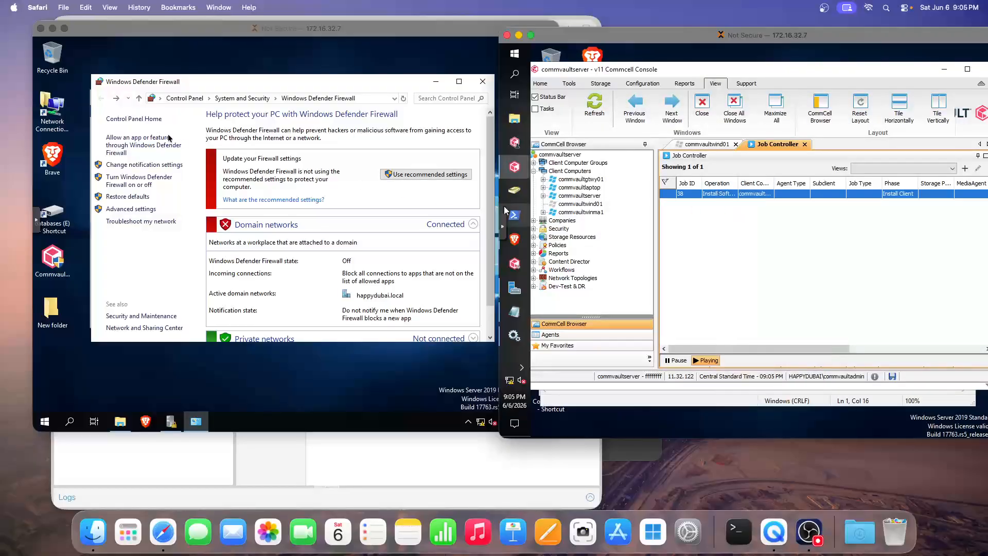
Review the domain, private and public network firewall states on the client server
left_click(160, 87)
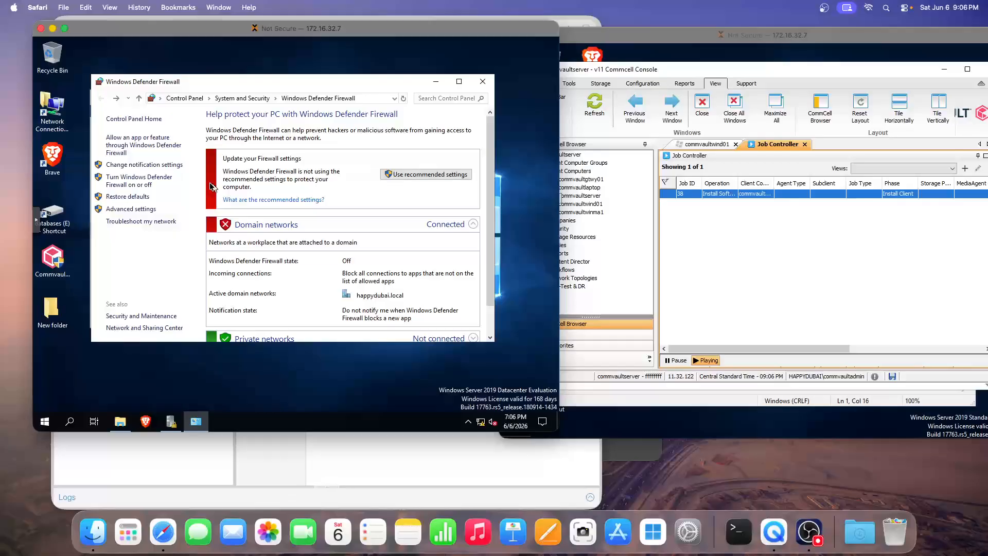
scroll(302, 230, "down", 1)
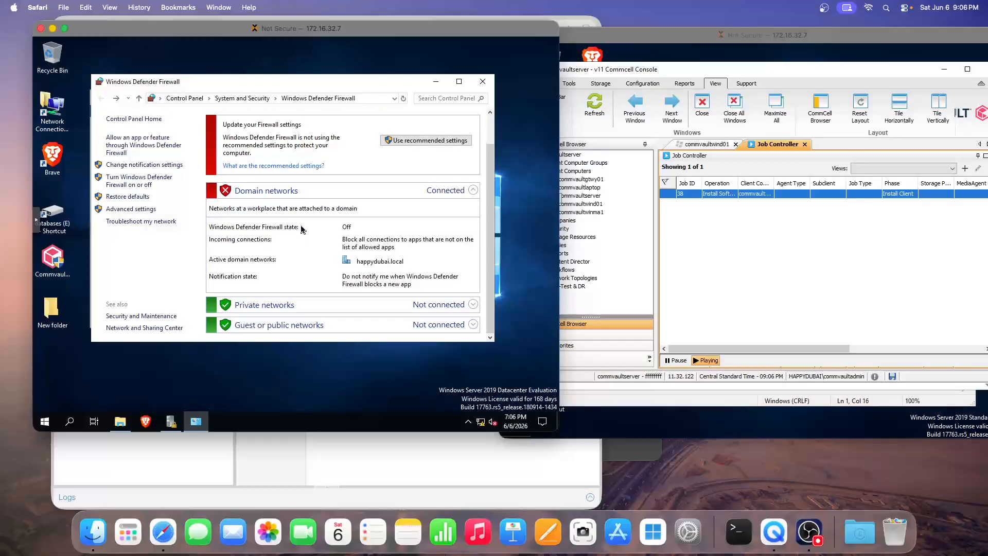
scroll(259, 216, "up", 1)
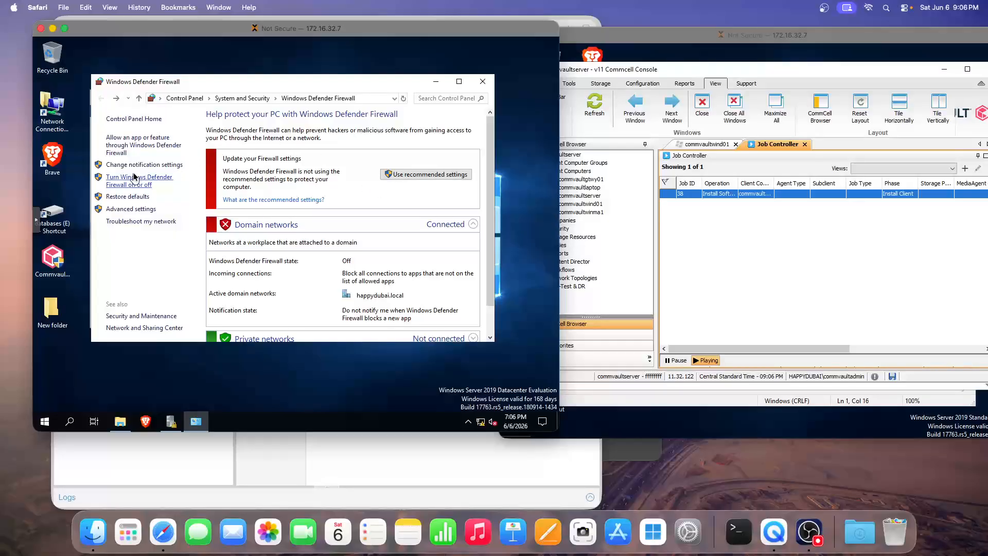
Reopen the install job's details and check the client status of commvaultwind01
double_click(722, 194)
left_click(730, 117)
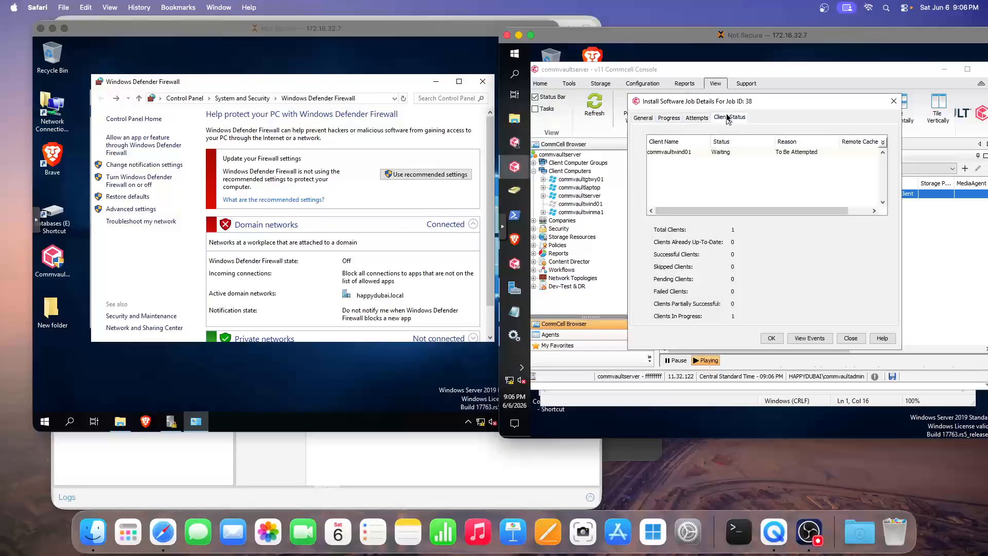
left_click_drag(726, 102, 679, 97)
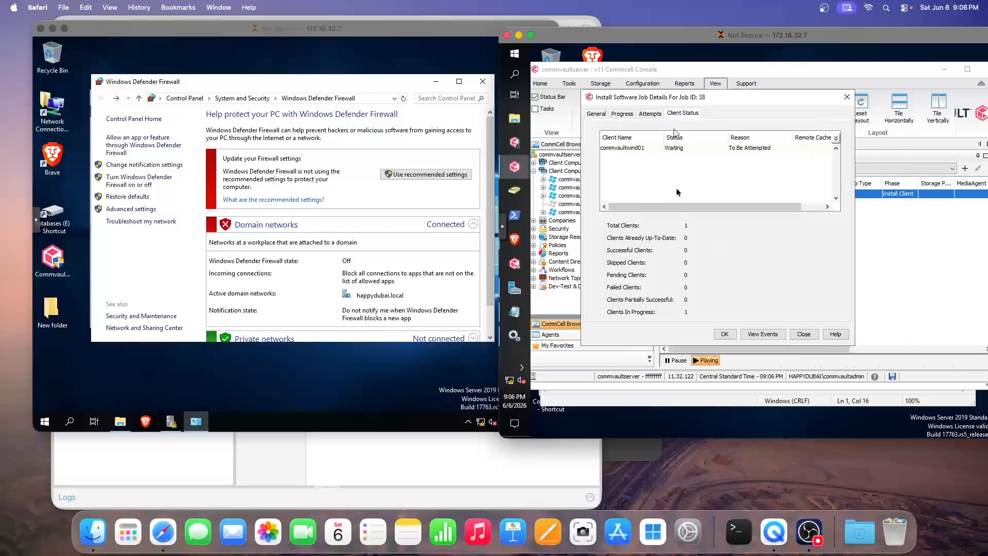
left_click(720, 454)
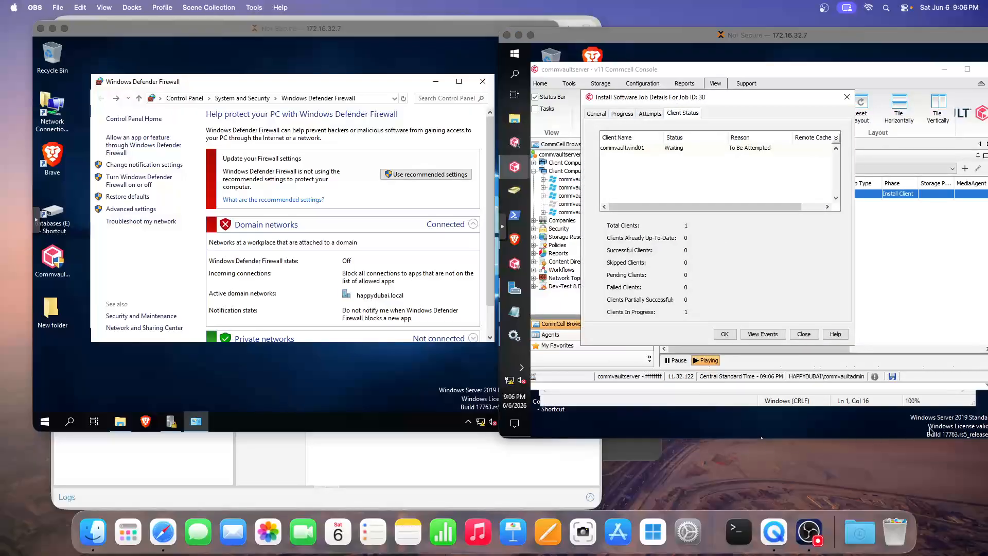
left_click(606, 36)
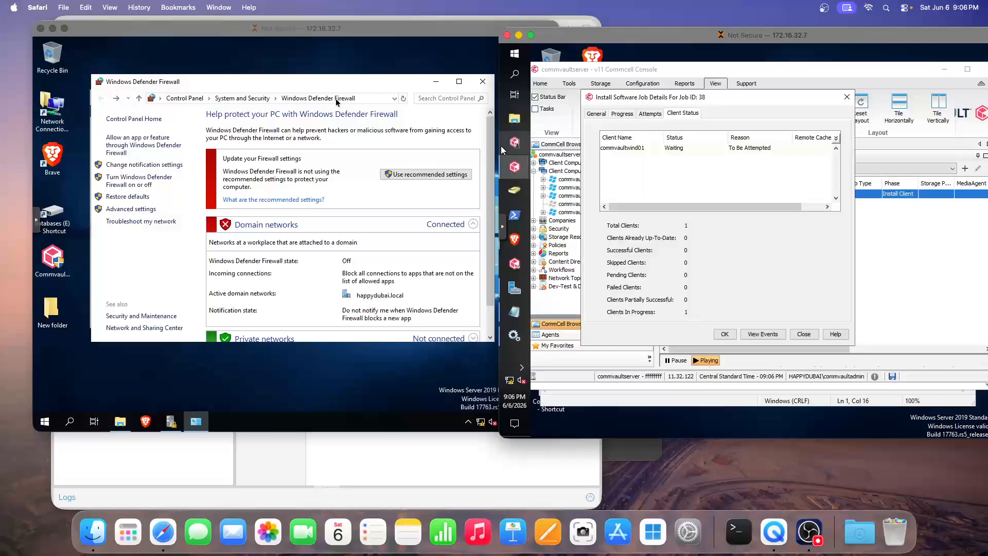
left_click(685, 148)
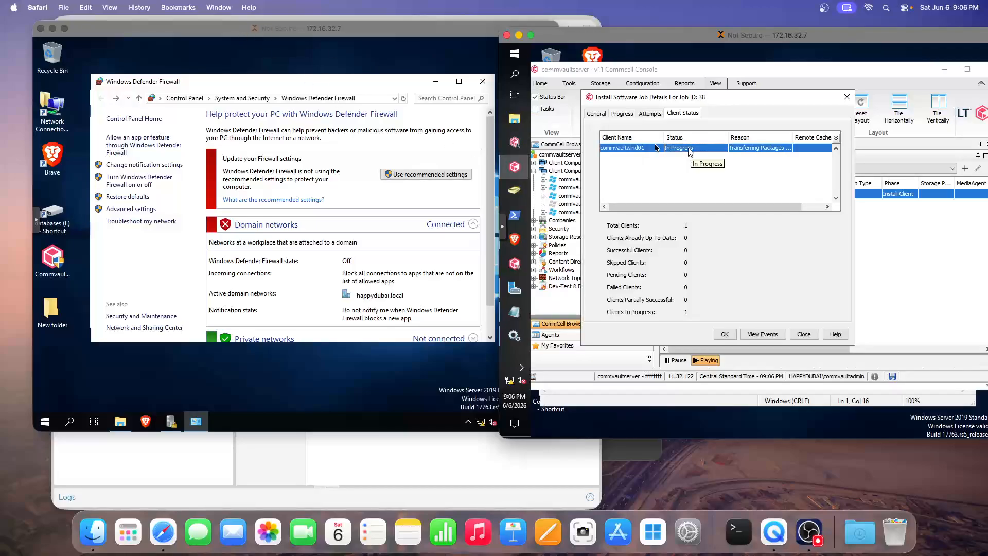
Close the client server's Windows Defender Firewall window and reposition the Program Files window behind it
left_click(484, 90)
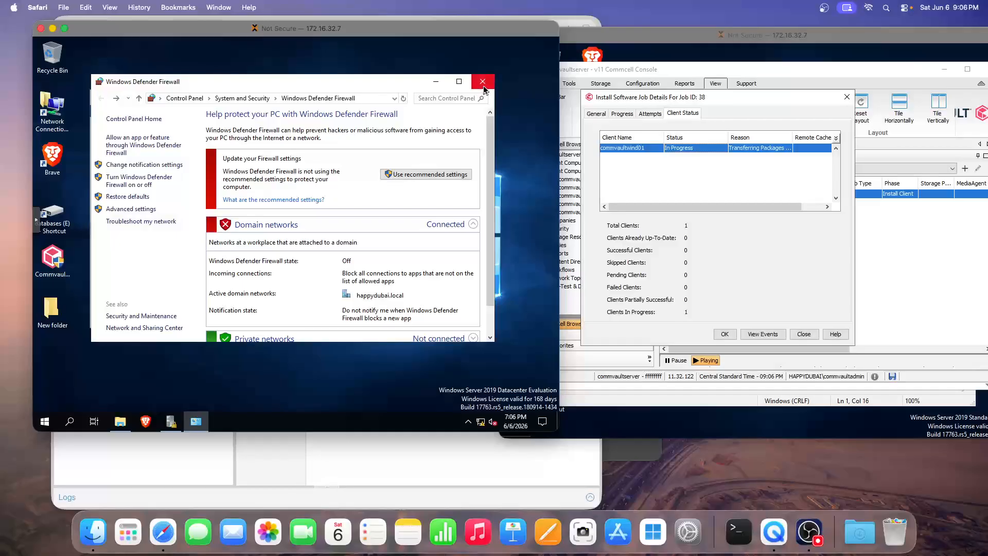
scroll(308, 257, "down", 1)
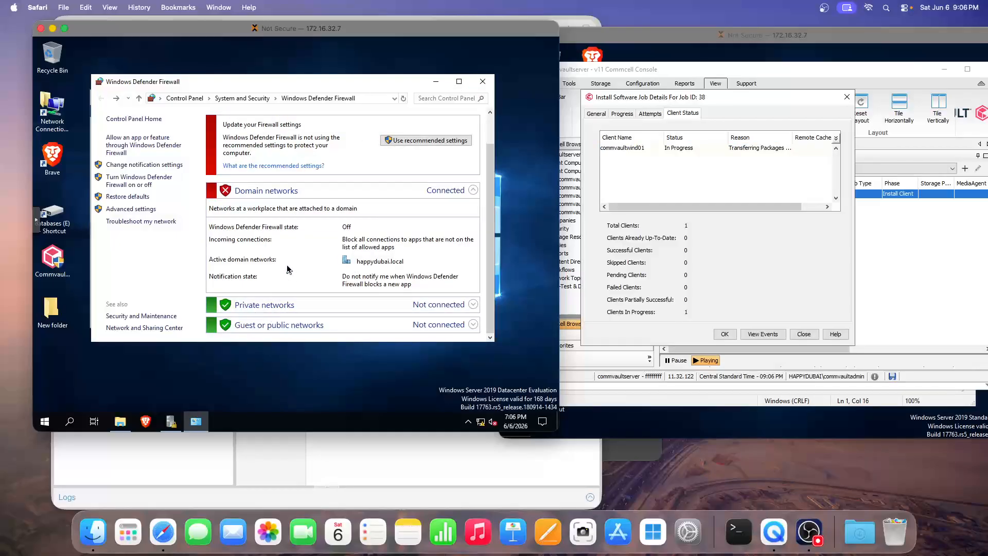
scroll(290, 261, "up", 1)
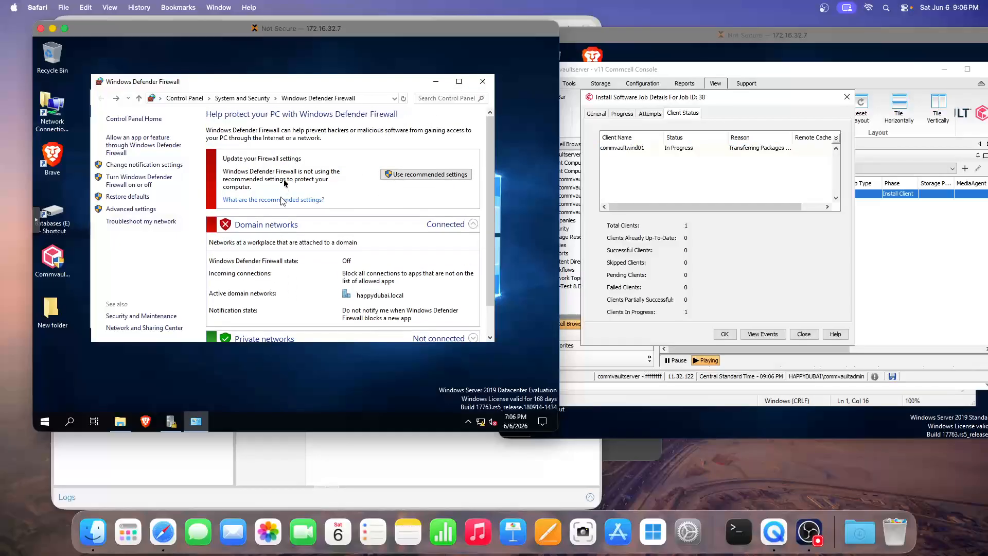
left_click(482, 81)
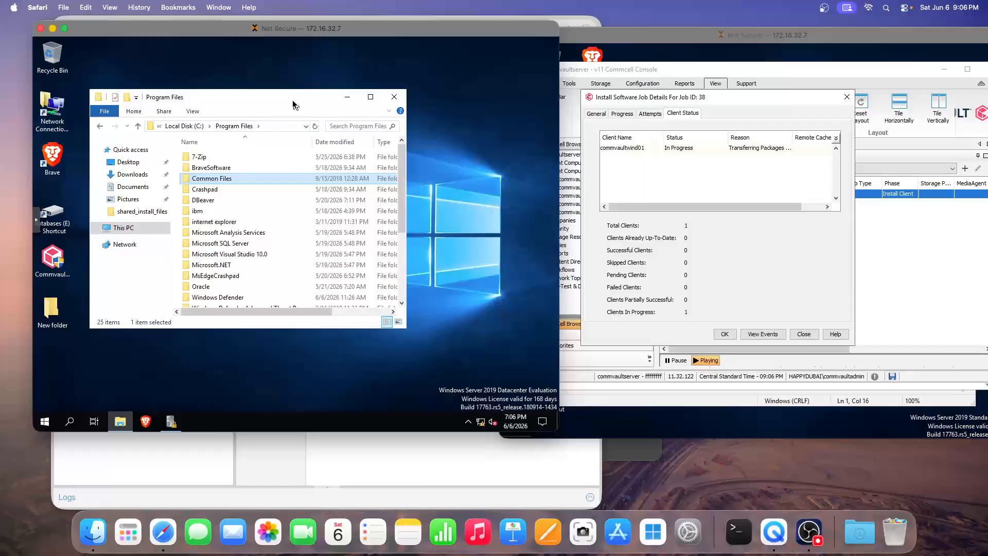
left_click_drag(295, 103, 325, 98)
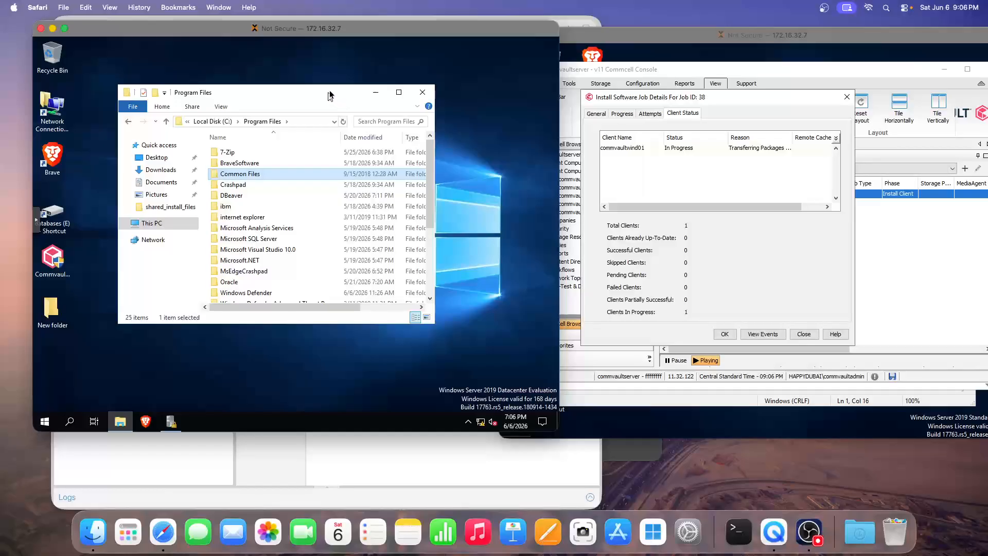
left_click_drag(330, 95, 337, 89)
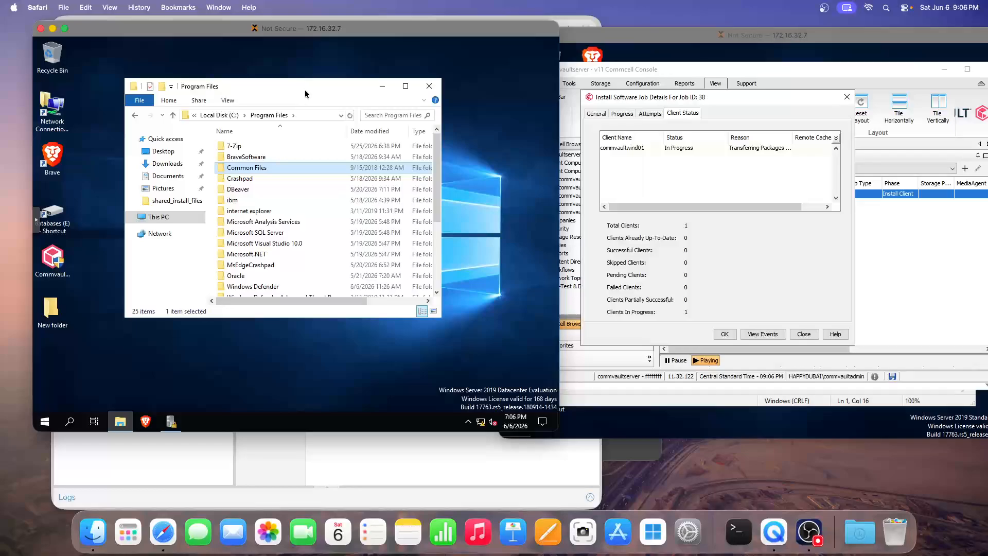
left_click_drag(305, 90, 303, 95)
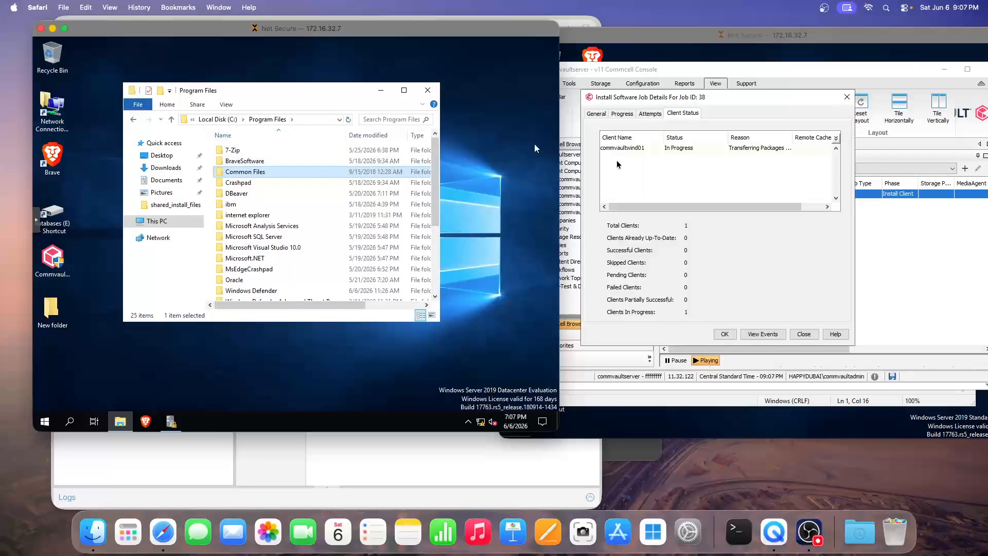
Look through Program Files (x86) and Program Files on the client server's C: drive for the Commvault installation
left_click(258, 161)
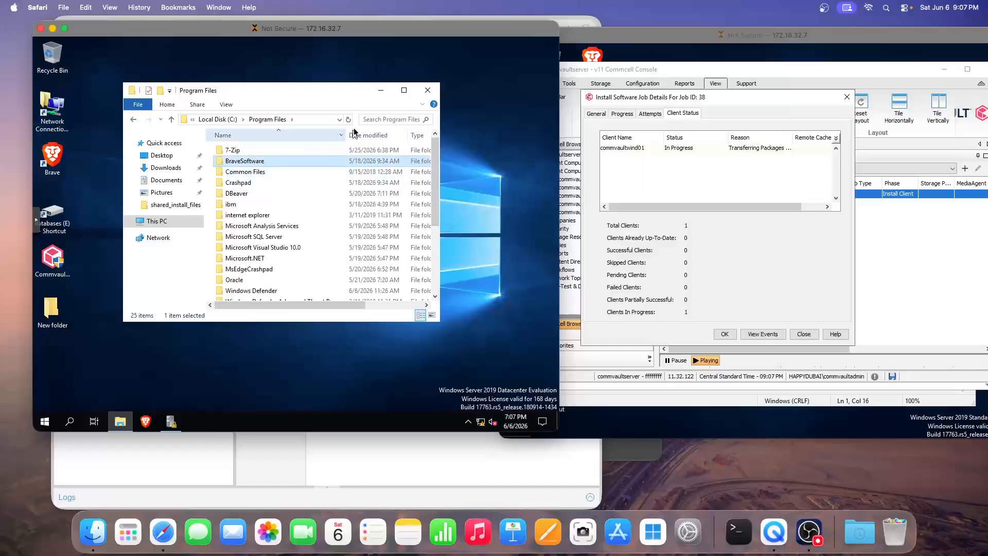
left_click(216, 119)
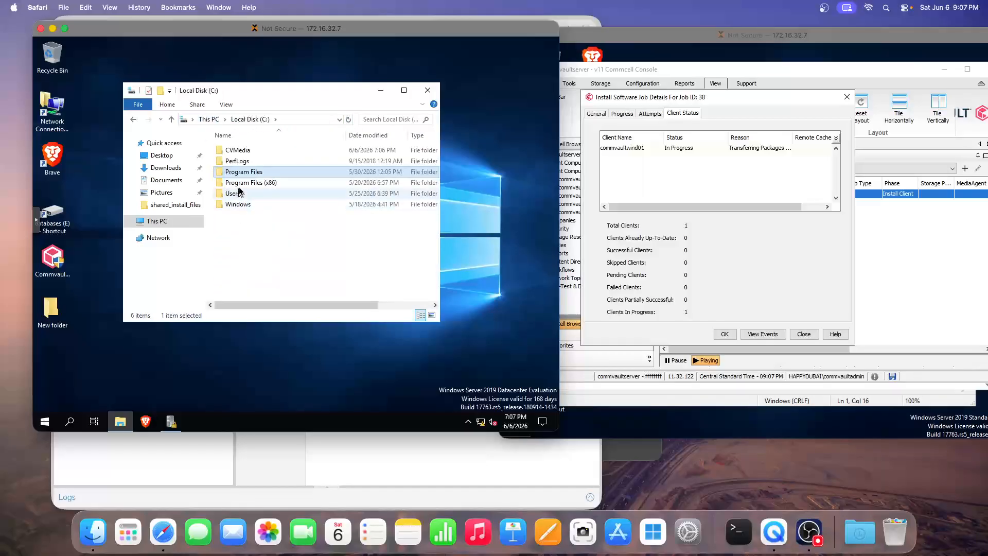
left_click(243, 184)
double_click(242, 184)
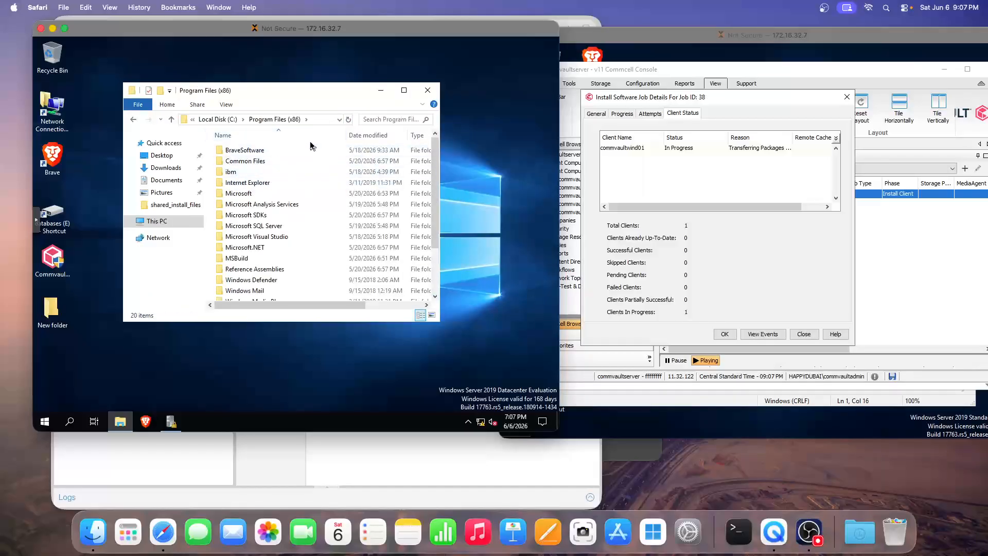
left_click(216, 120)
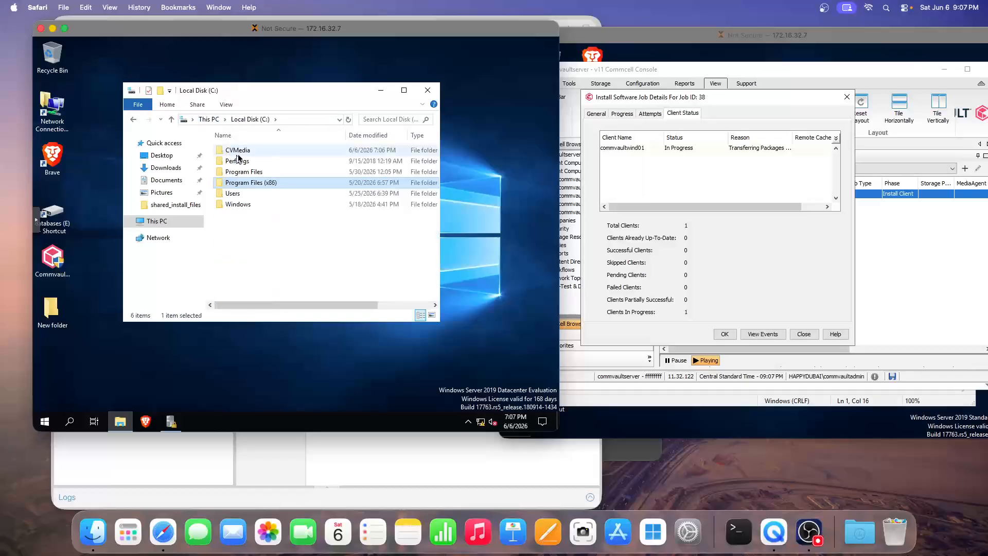
left_click(244, 173)
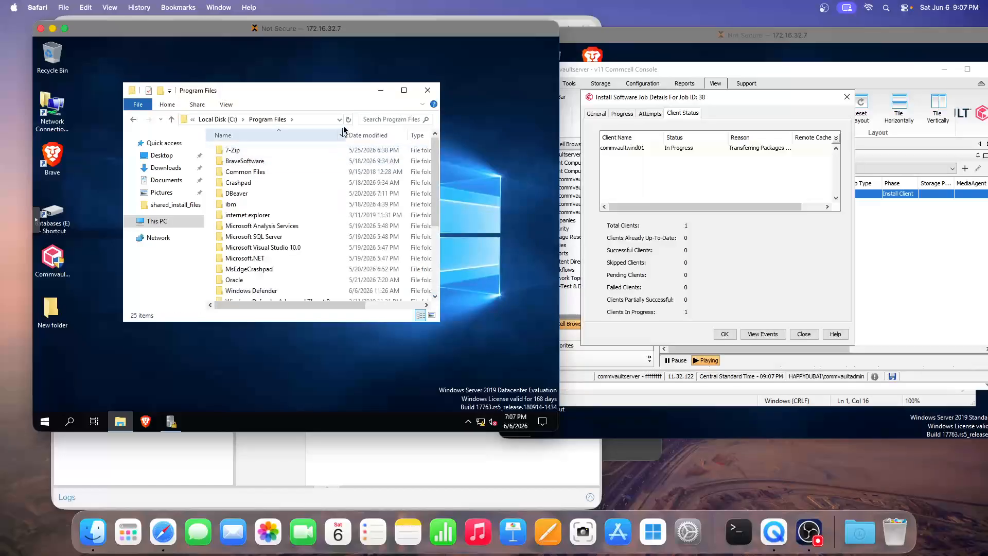
left_click(240, 173)
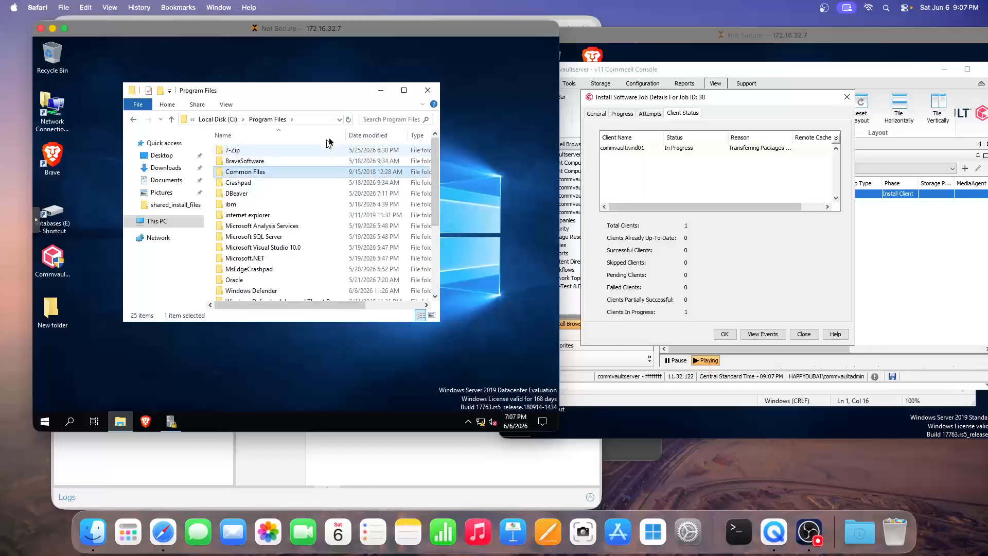
Look through the client server's installed app list for Commvault entries
left_click(44, 421)
scroll(127, 234, "down", 3)
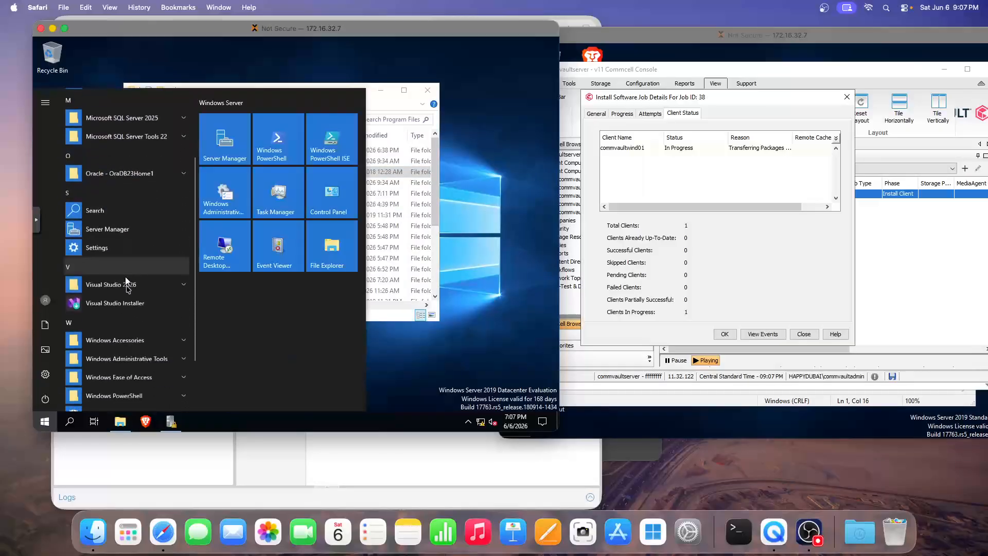
scroll(136, 317, "down", 3)
scroll(139, 319, "up", 7)
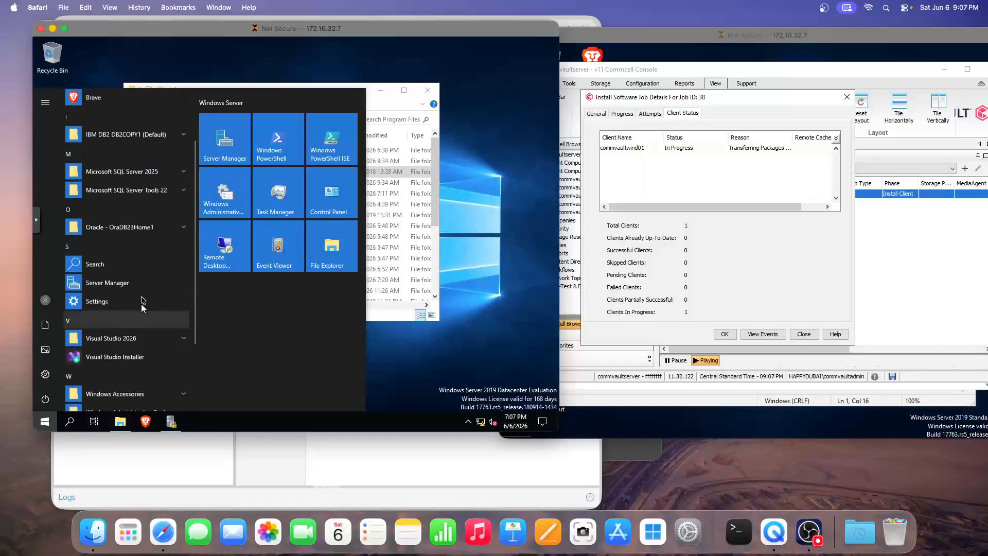
Close the client server's app list and watch its Program Files folder for Commvault while comparing the install job's client status
left_click(194, 74)
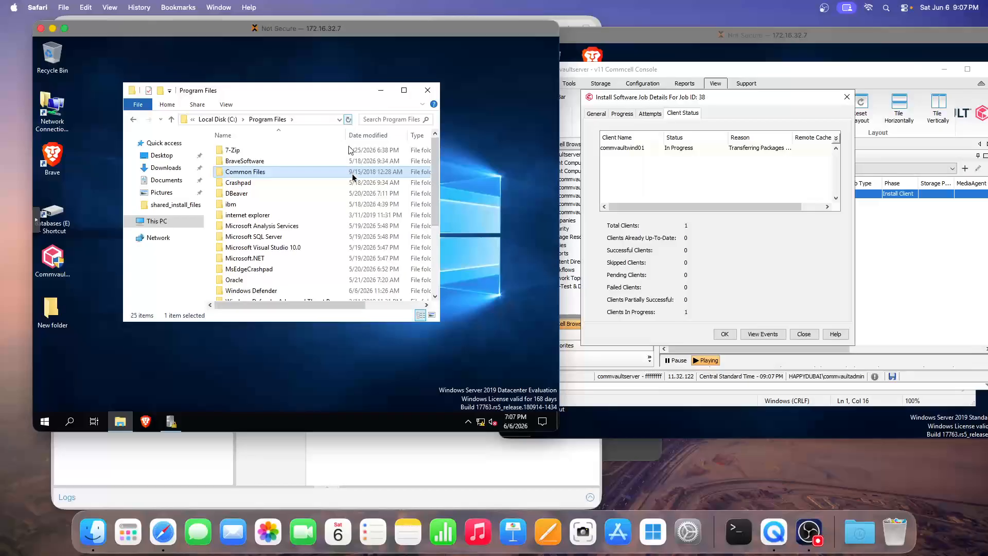
left_click(702, 462)
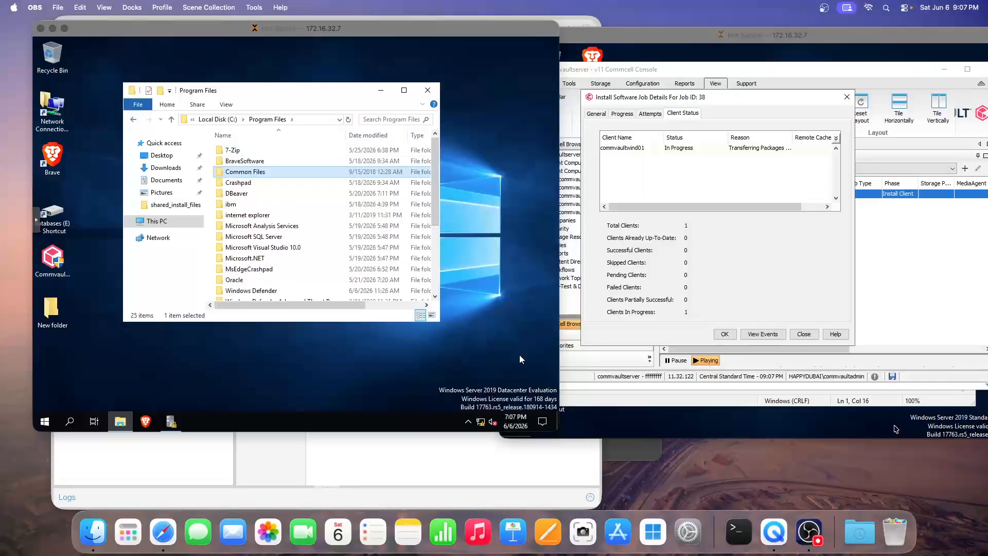
left_click(392, 40)
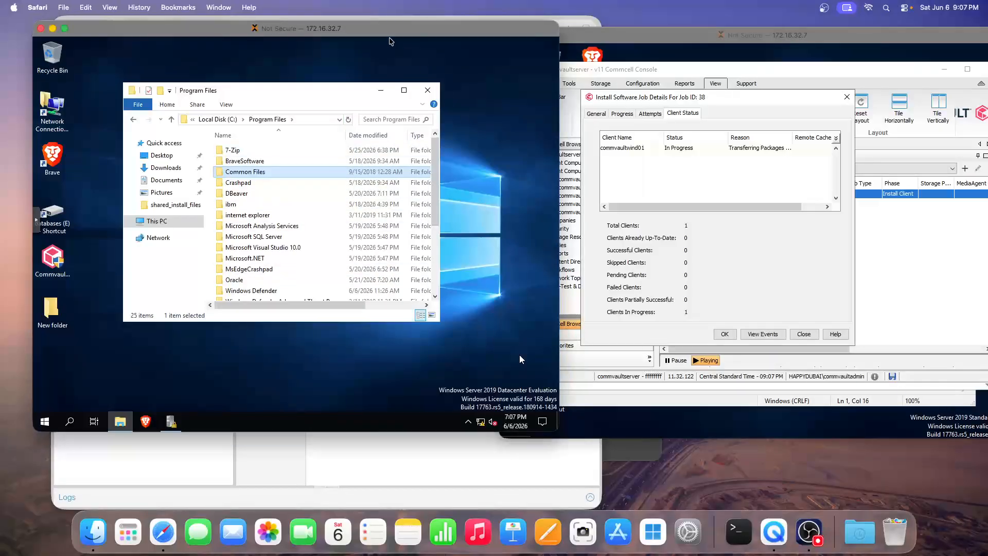
left_click(678, 38)
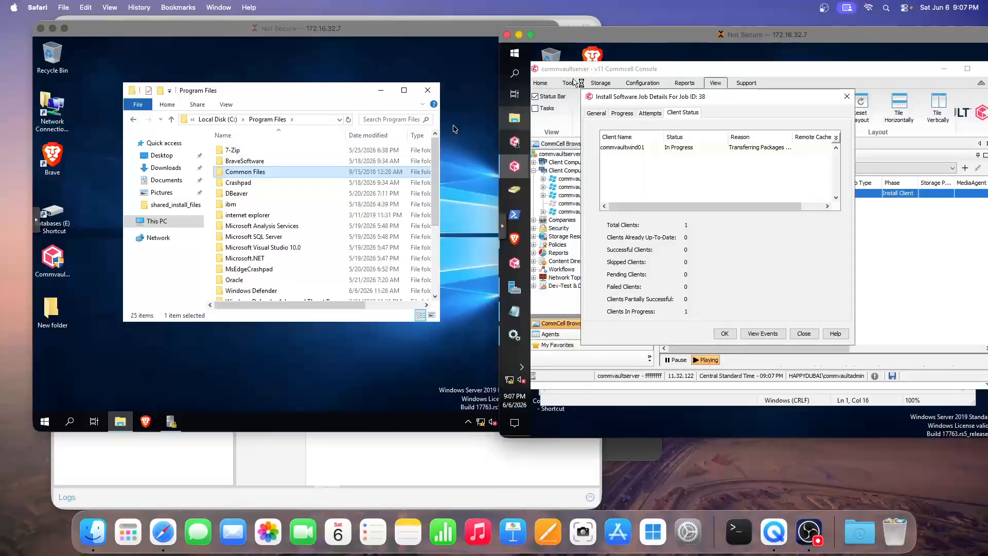
left_click(237, 181)
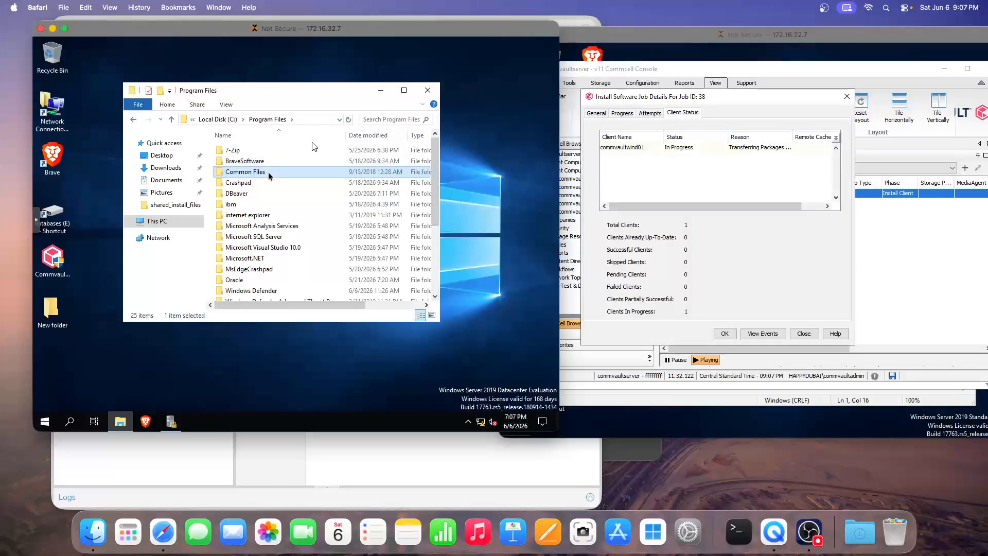
left_click(250, 180)
left_click(249, 175)
left_click_drag(323, 87, 335, 96)
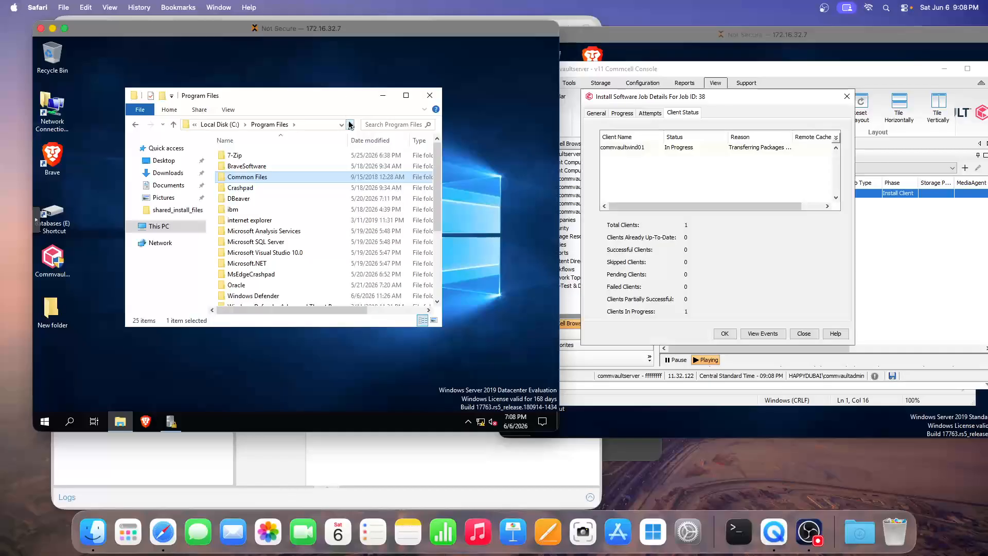
left_click(539, 171)
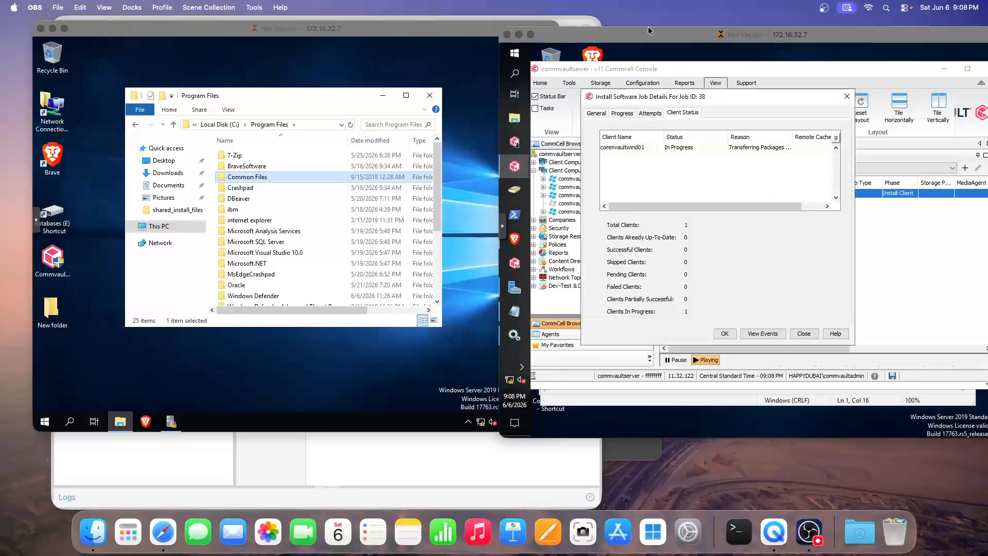
left_click(497, 45)
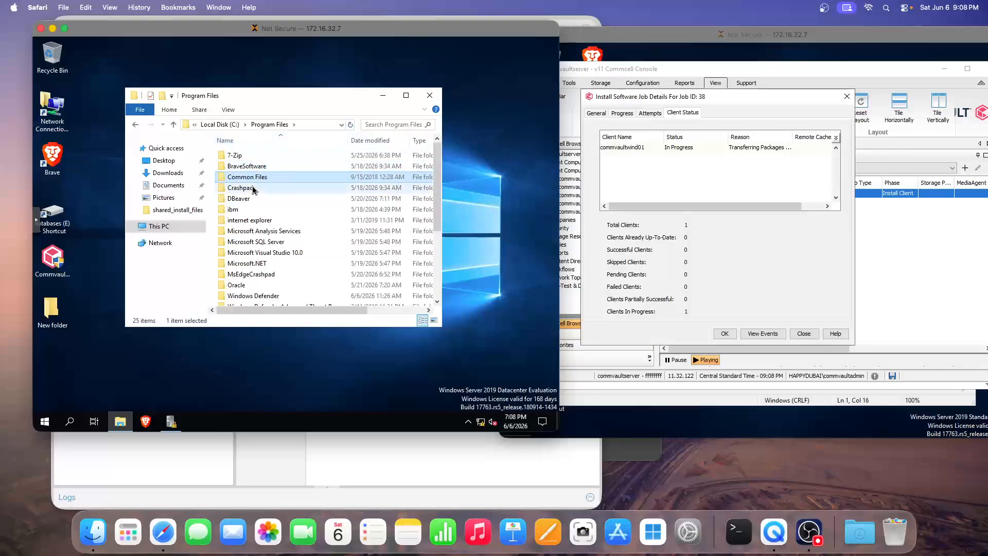
left_click(288, 166)
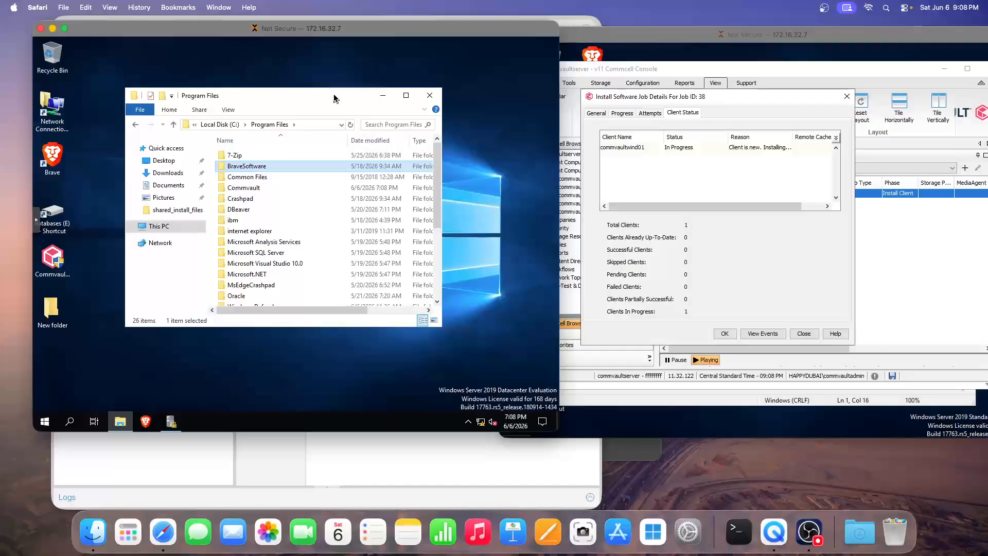
Open the Install log from the Commvault\ContentStore\Log Files folder in the client's Program Files
double_click(250, 188)
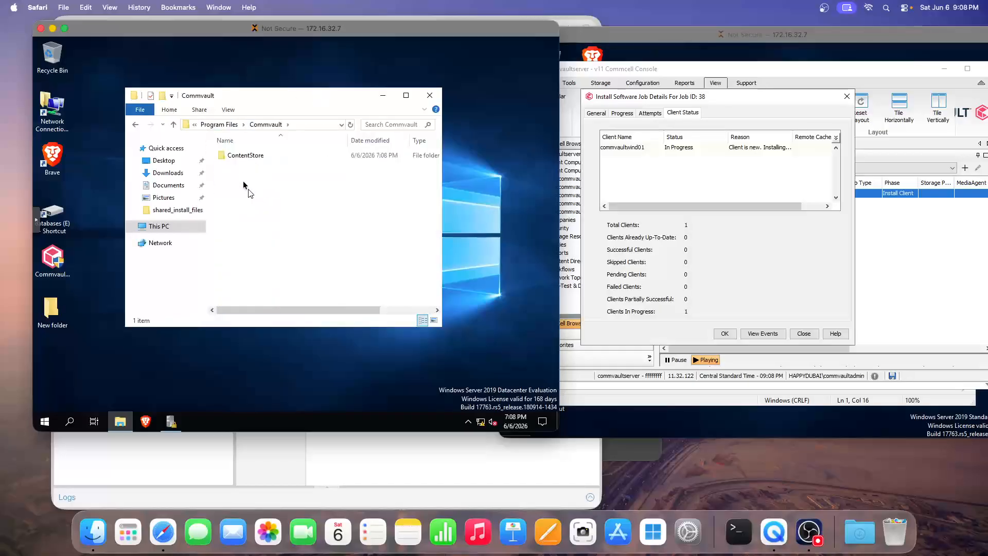
double_click(247, 160)
left_click(236, 161)
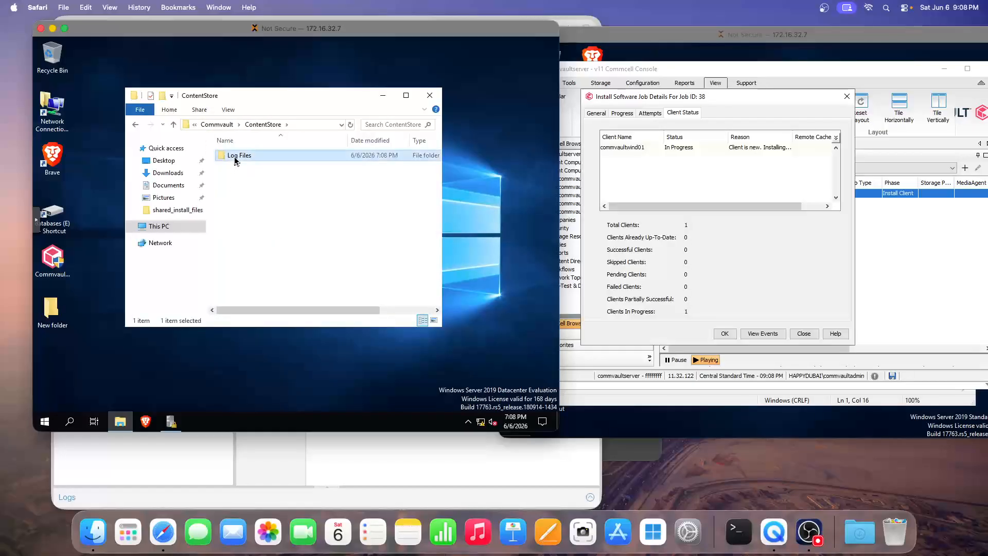
double_click(235, 160)
double_click(235, 166)
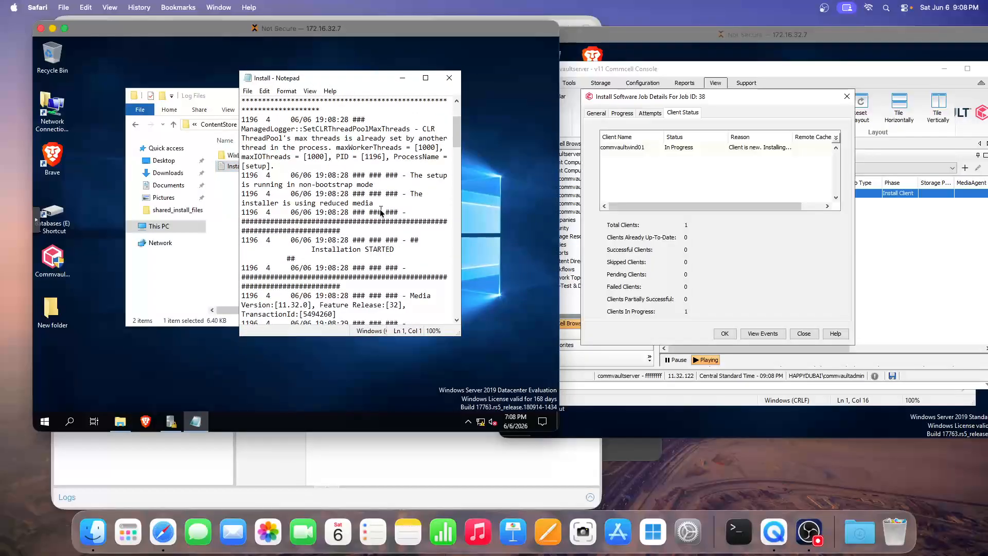
Read through the Install log to its last entries in an enlarged window, highlighting the Job Results folder path
scroll(380, 211, "down", 6)
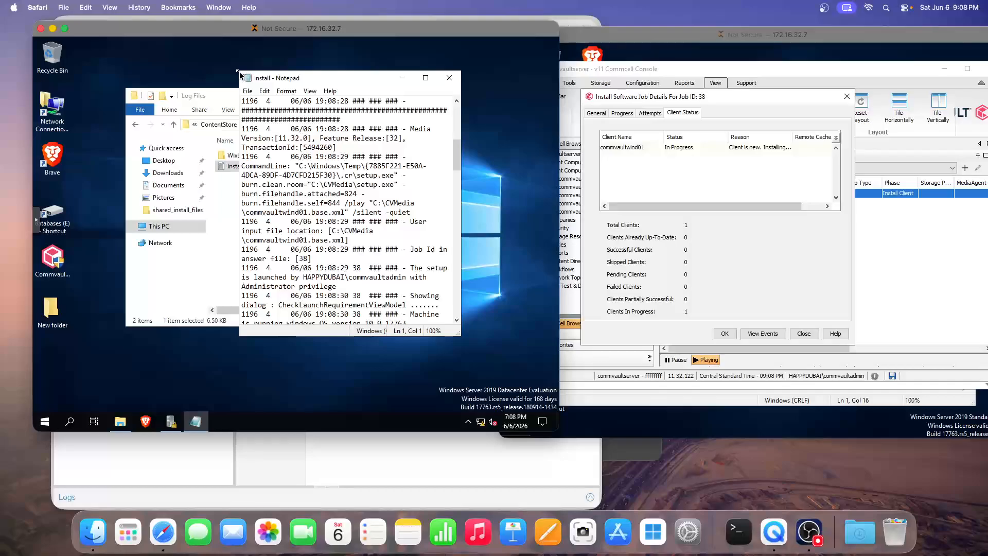
left_click_drag(239, 74, 267, 66)
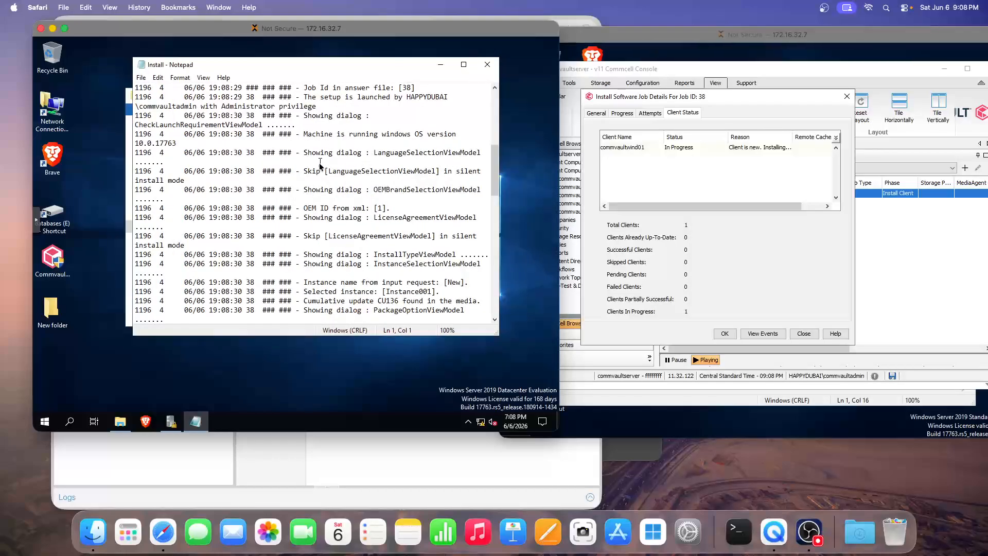
scroll(320, 164, "down", 4)
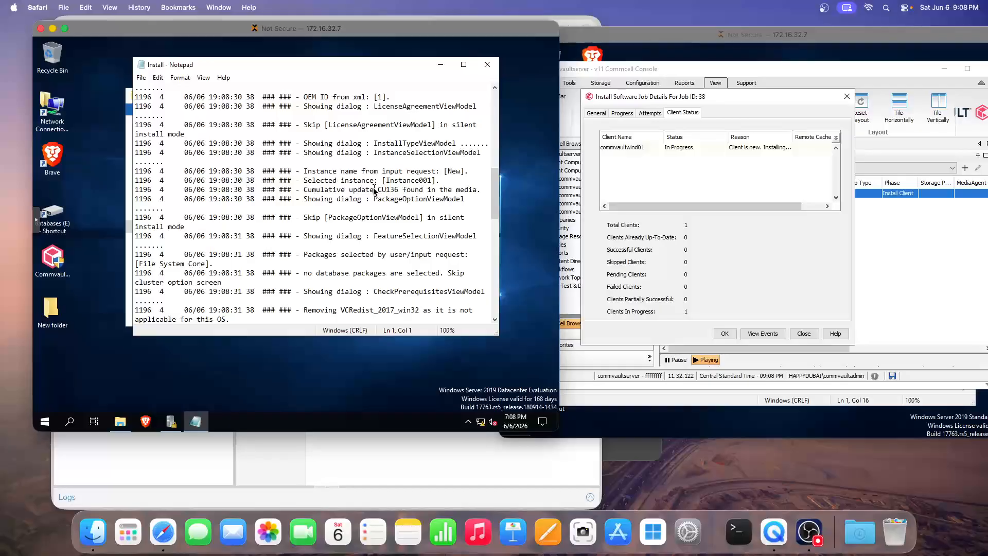
scroll(366, 227, "down", 5)
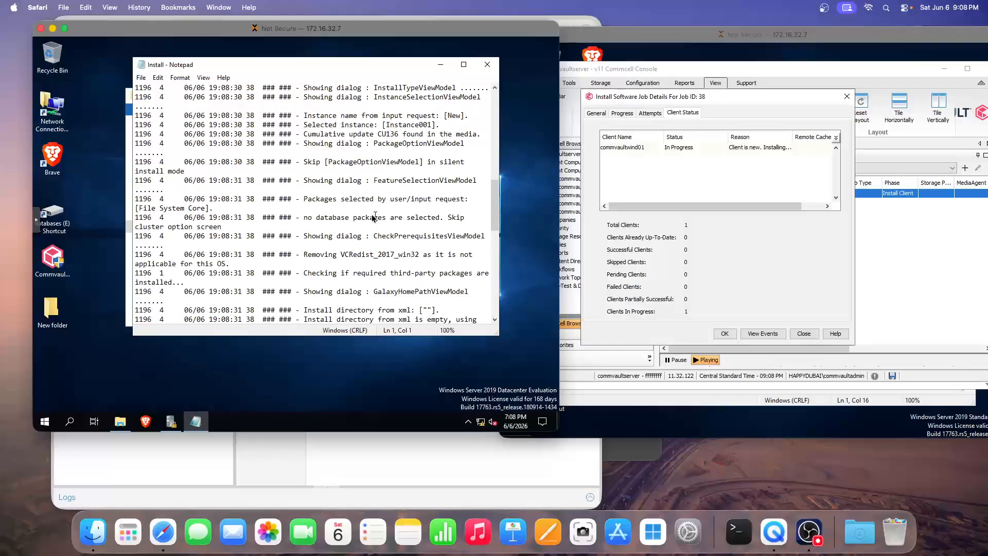
scroll(403, 218, "down", 4)
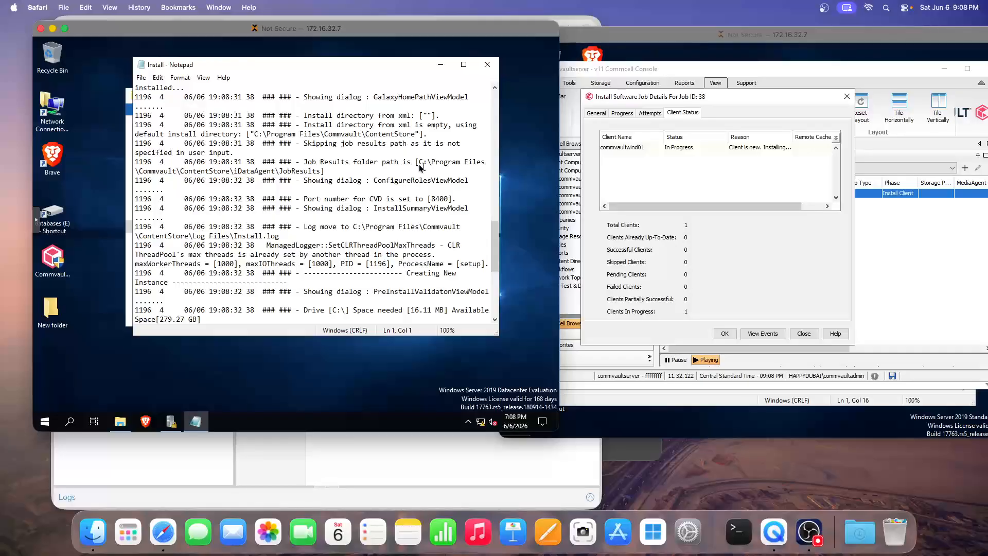
left_click_drag(301, 162, 333, 176)
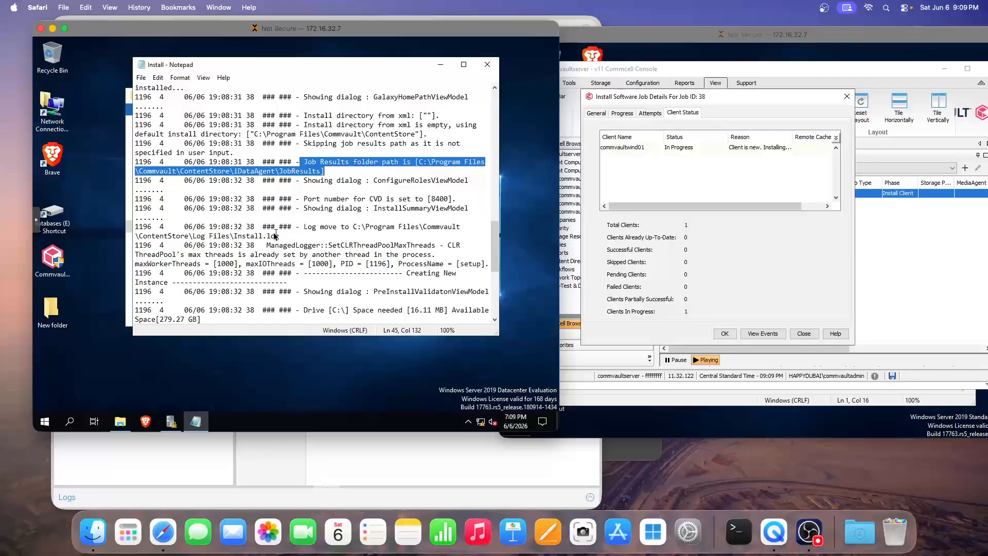
scroll(332, 231, "down", 6)
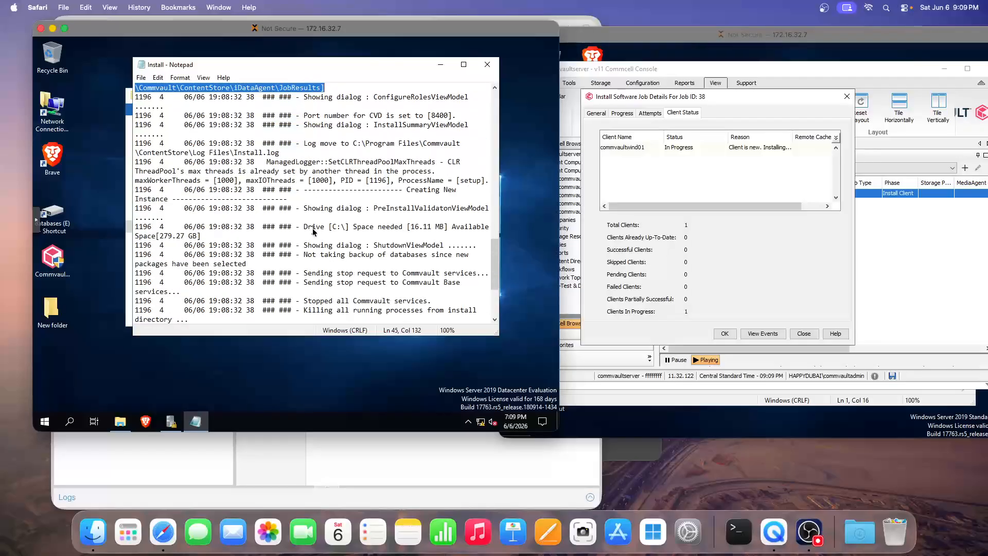
scroll(311, 227, "down", 2)
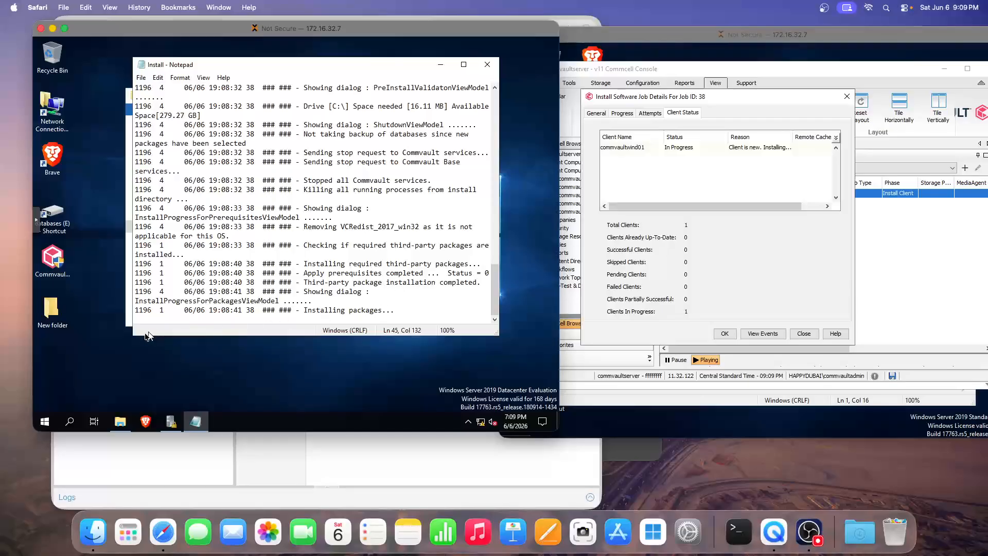
left_click_drag(133, 337, 89, 337)
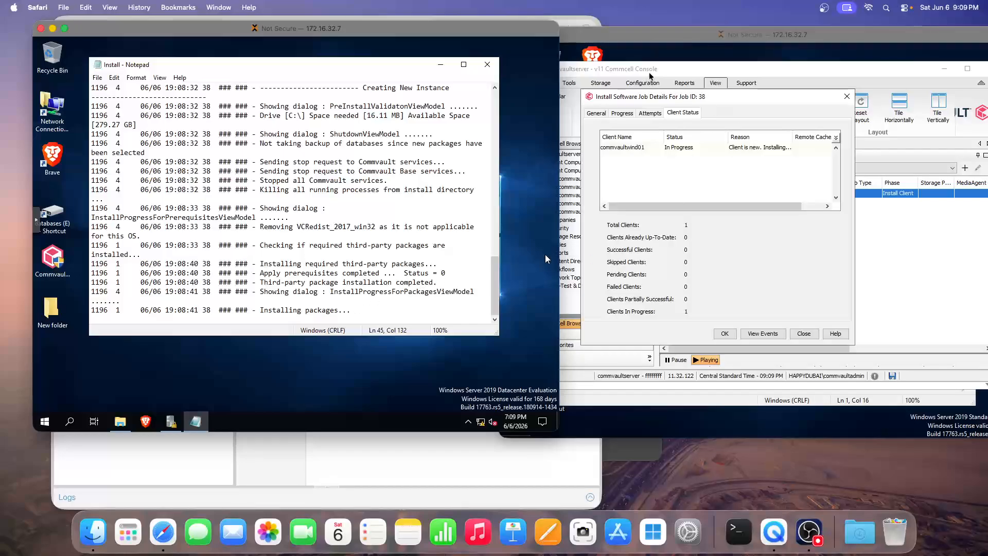
Arrange the client session and job details windows side by side and recheck the client status of commvaultwind01
left_click_drag(486, 31, 472, 33)
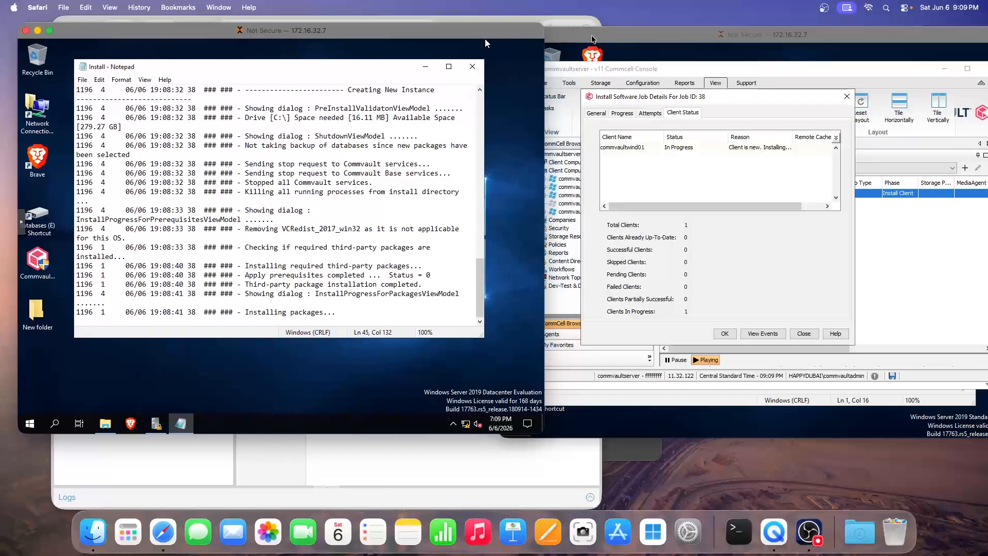
left_click(594, 35)
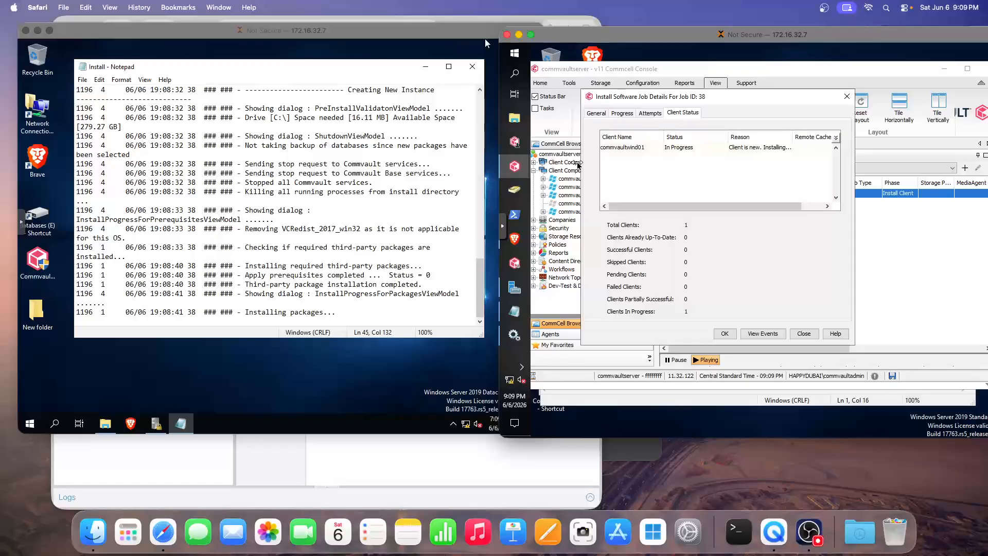
mouse_move(619, 103)
left_mouse_down()
mouse_move(623, 116)
mouse_move(625, 97)
left_mouse_up()
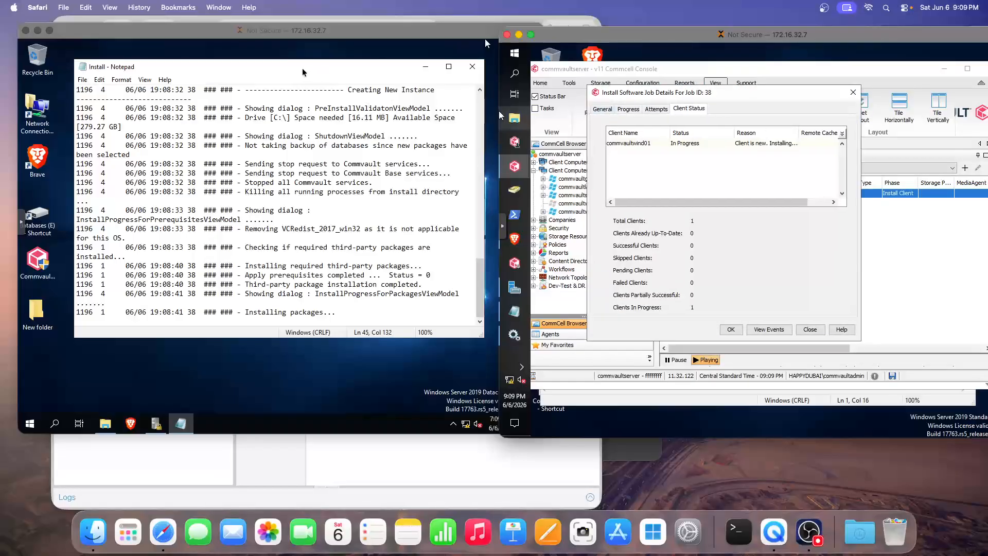
left_click(485, 39)
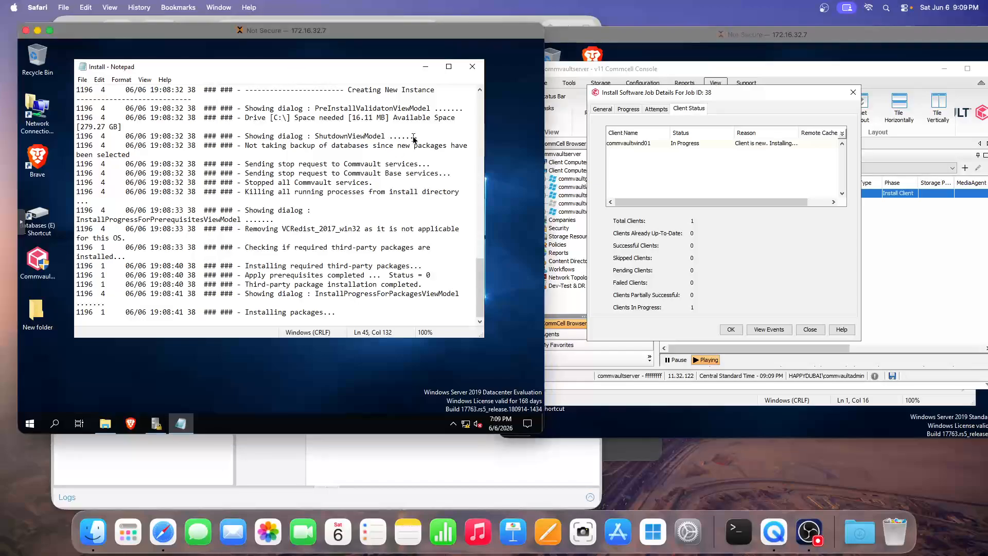
Close the Install log, read through the UpdateInfo log in the same folder, and close it
left_click(472, 67)
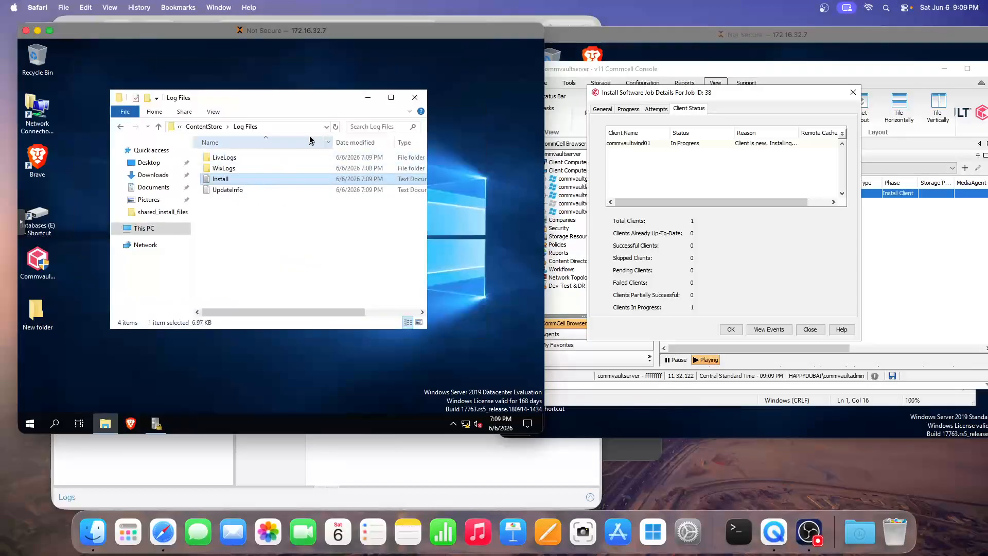
double_click(227, 189)
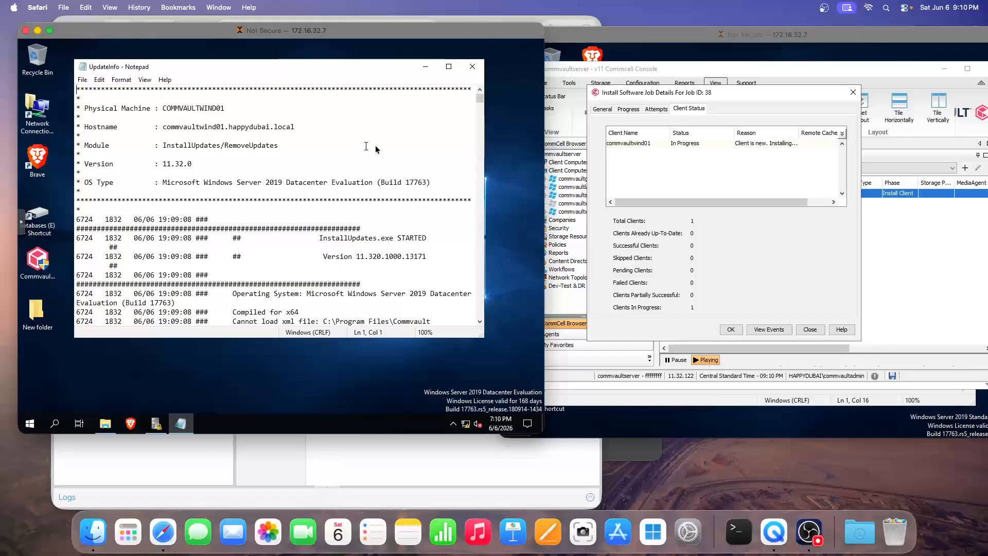
scroll(473, 123, "down", 15)
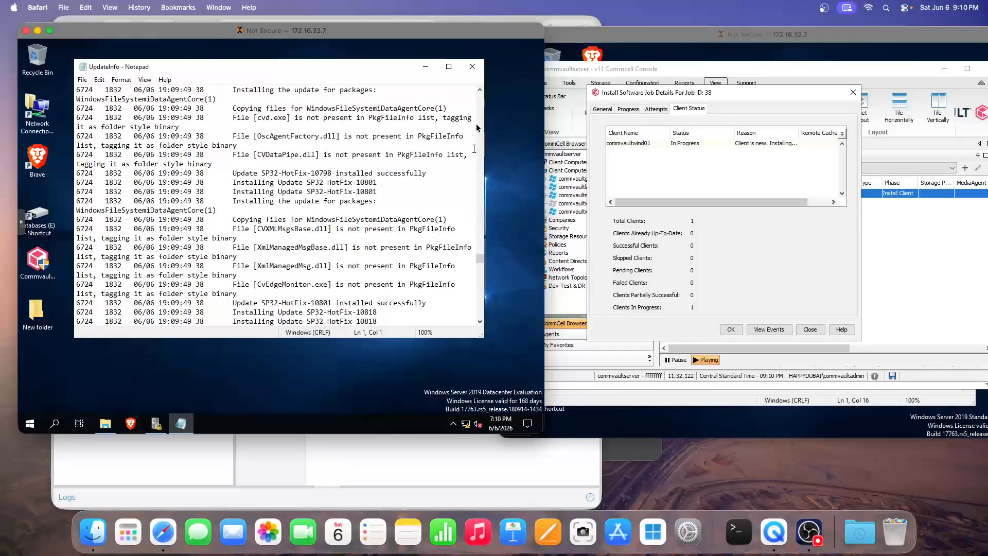
left_click(473, 66)
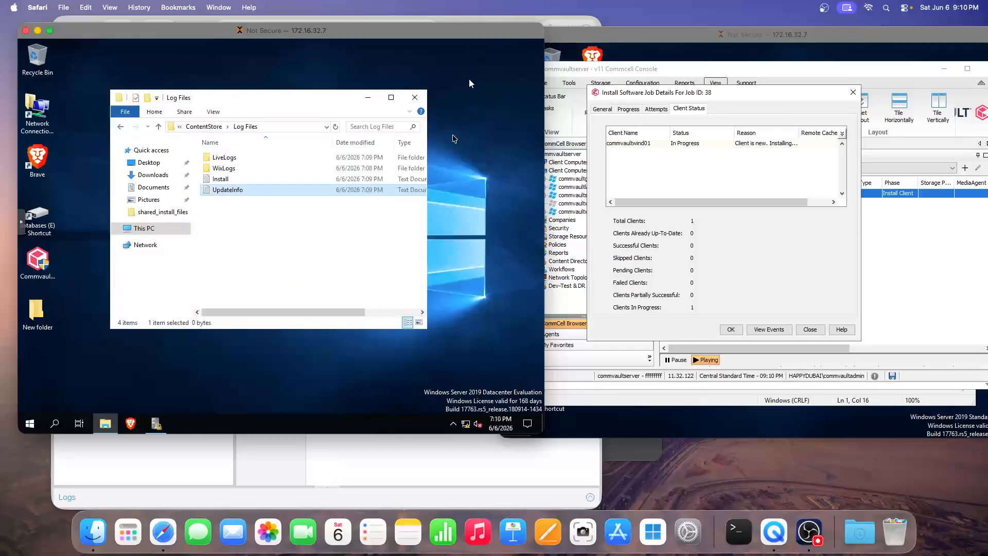
Look inside the WixLogs and LiveLogs folders and return to the ContentStore folder
double_click(217, 170)
left_click(120, 126)
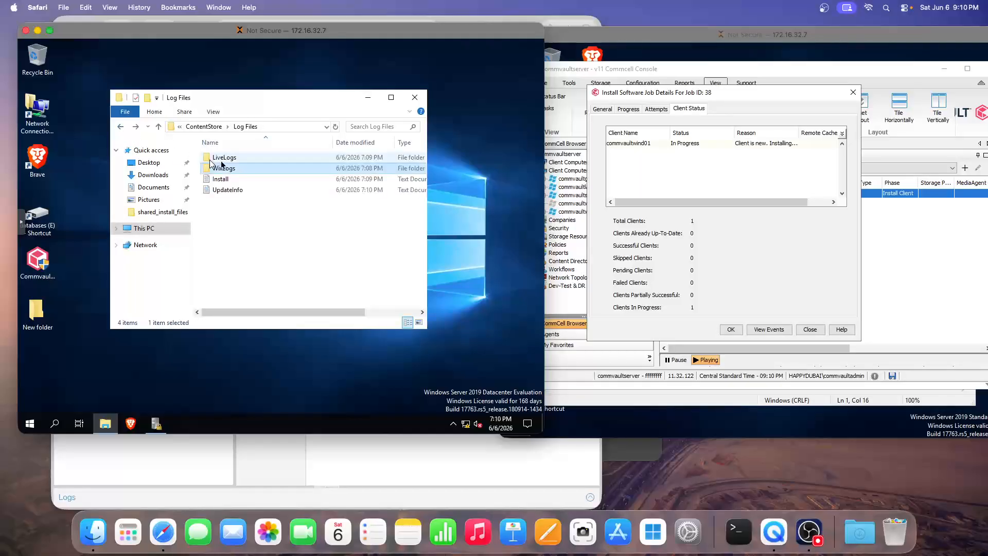
left_click(224, 160)
double_click(224, 159)
left_click(120, 127)
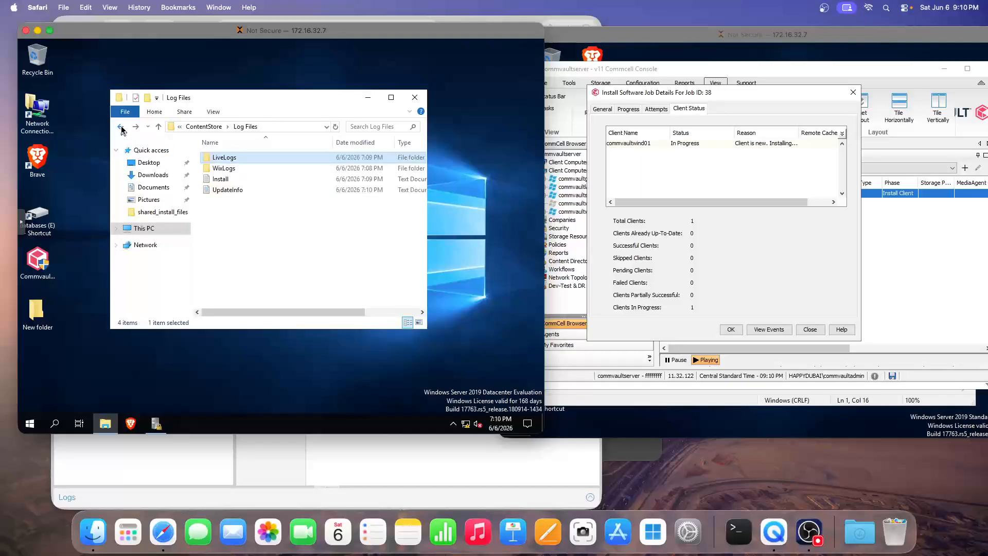
left_click(120, 126)
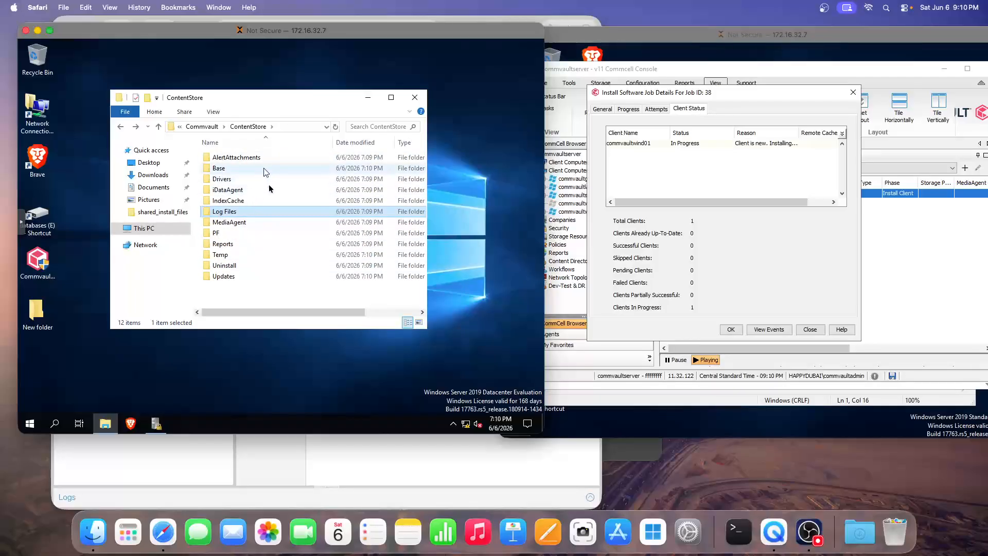
Reposition the ContentStore folder window, look inside the Base folder and return to ContentStore
mouse_move(254, 97)
left_mouse_down()
mouse_move(262, 101)
mouse_move(255, 96)
left_mouse_up()
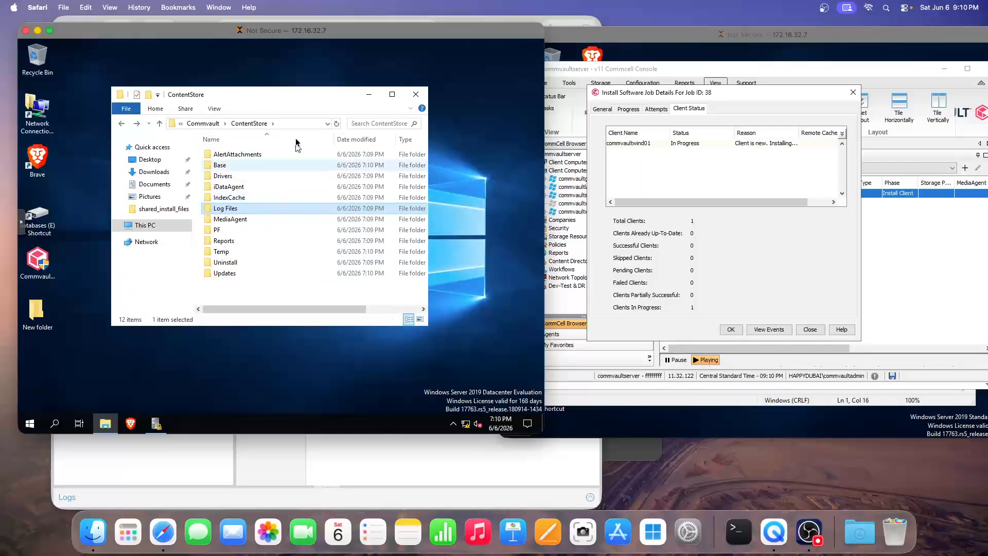
mouse_move(263, 97)
left_mouse_down()
mouse_move(278, 109)
mouse_move(267, 109)
left_mouse_up()
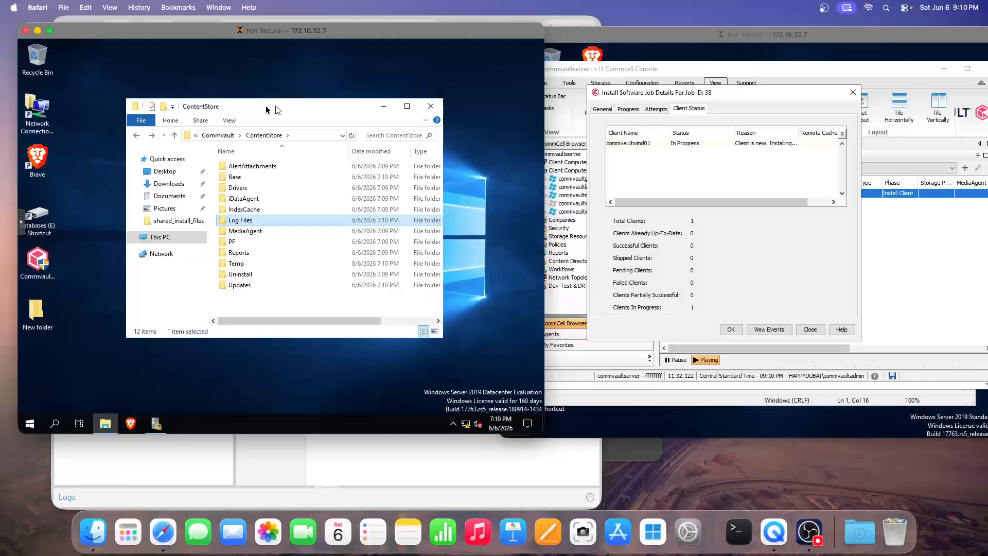
left_click(226, 177)
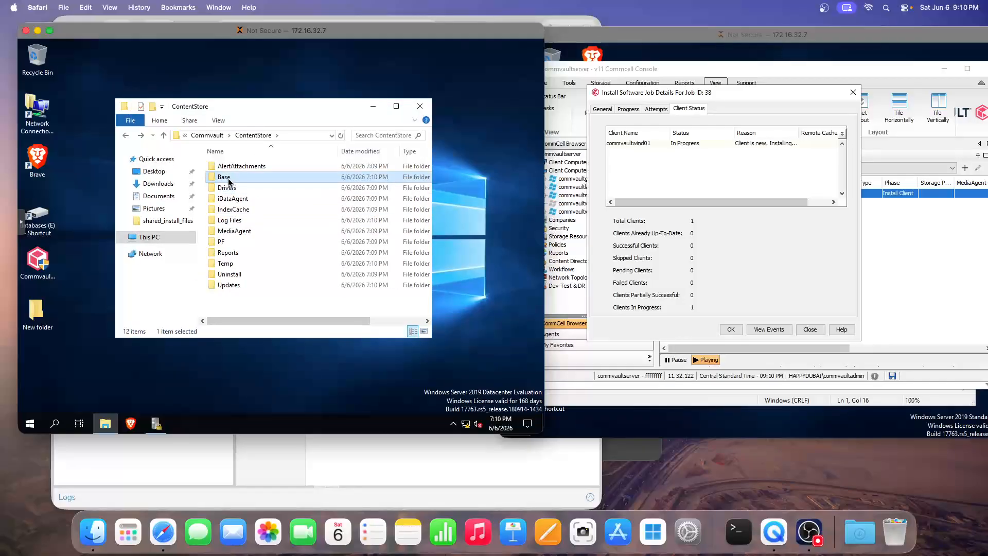
double_click(229, 180)
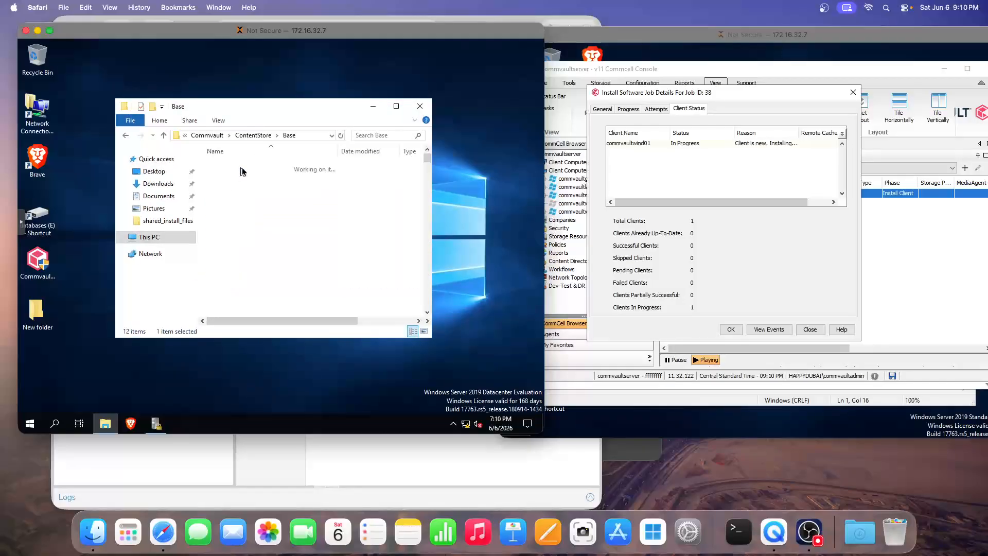
left_click(126, 136)
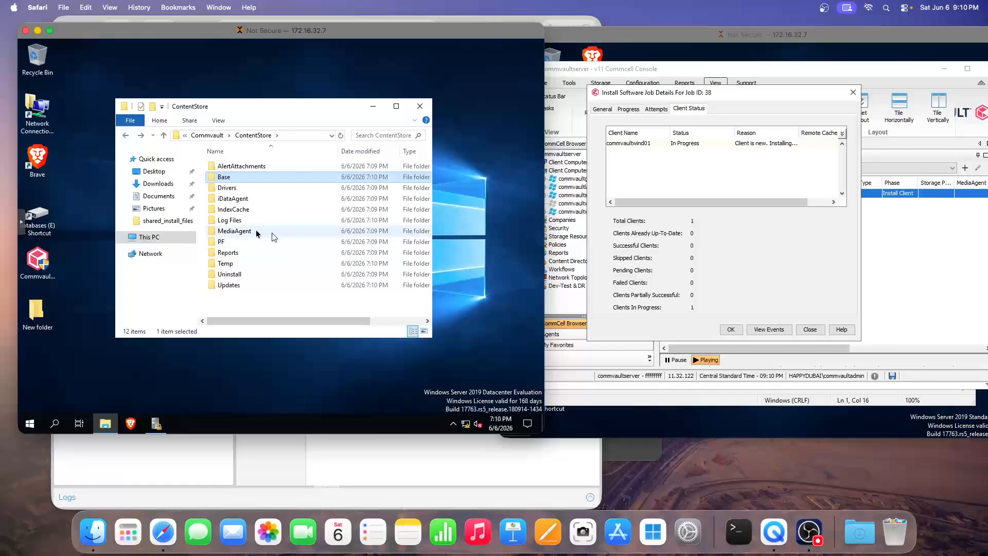
Look through the files in the Log Files folder of ContentStore and open the cvd log
double_click(228, 220)
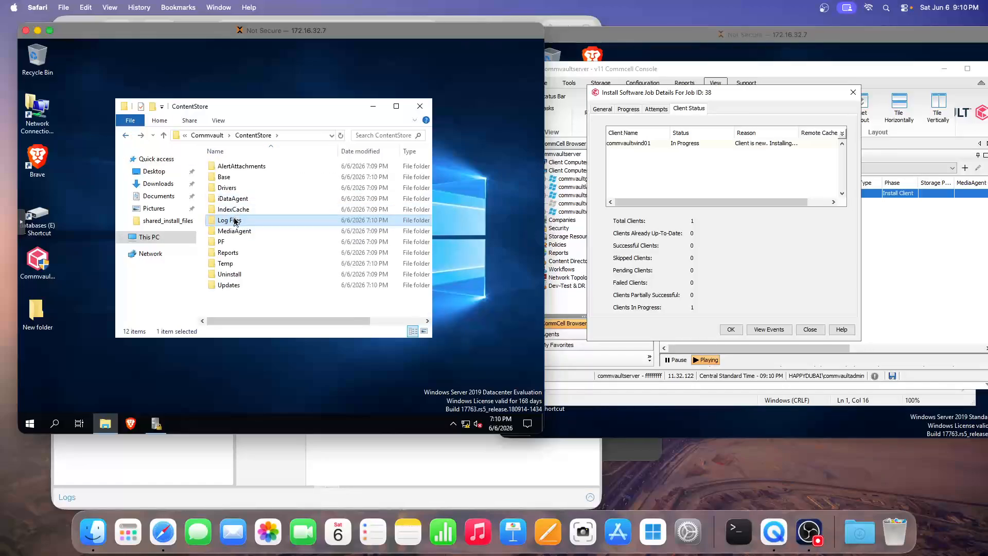
double_click(232, 221)
scroll(309, 234, "down", 3)
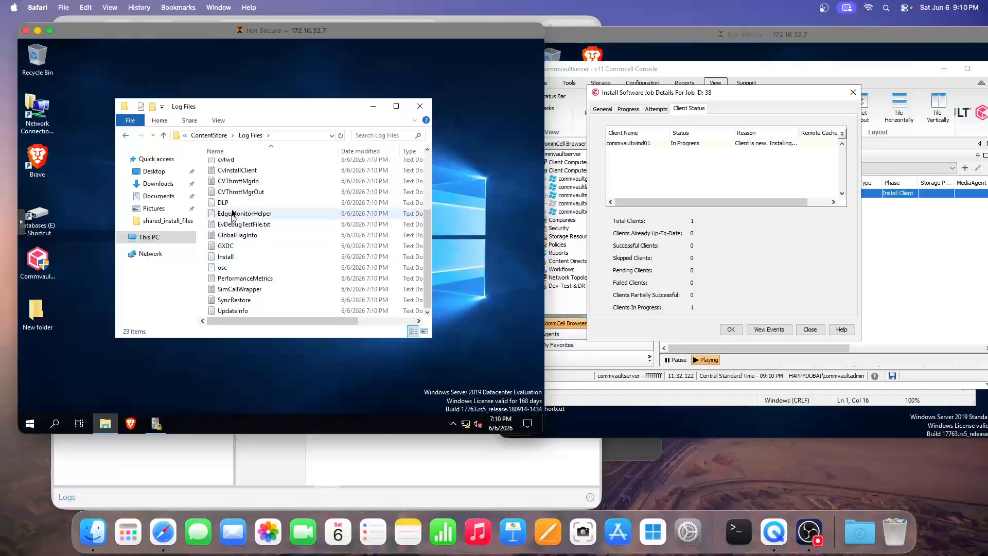
scroll(262, 217, "up", 3)
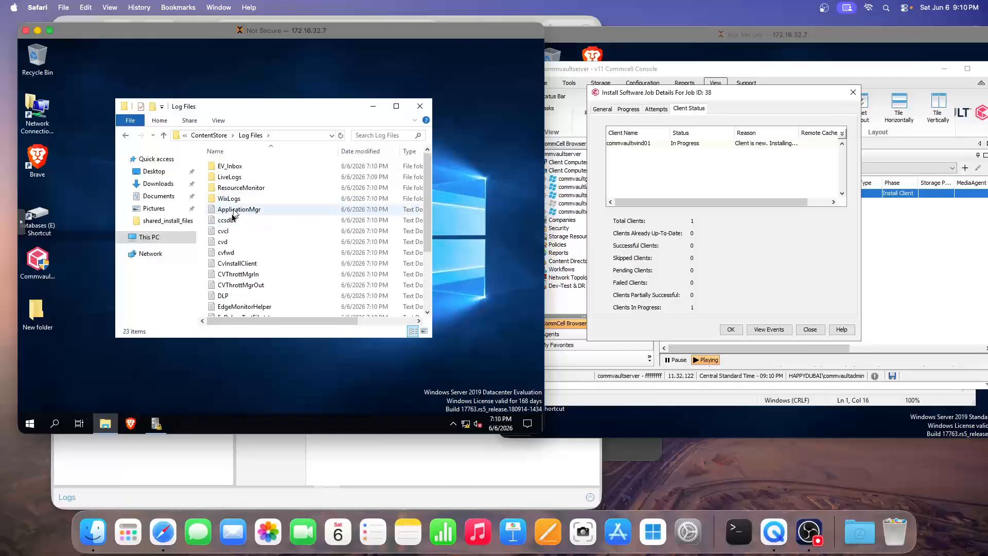
scroll(247, 225, "down", 3)
scroll(249, 228, "up", 2)
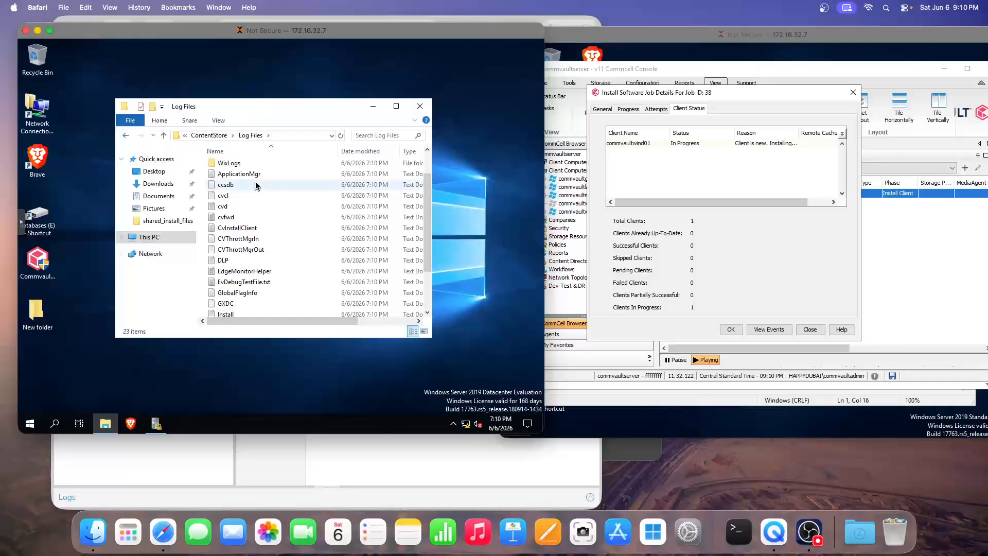
double_click(227, 206)
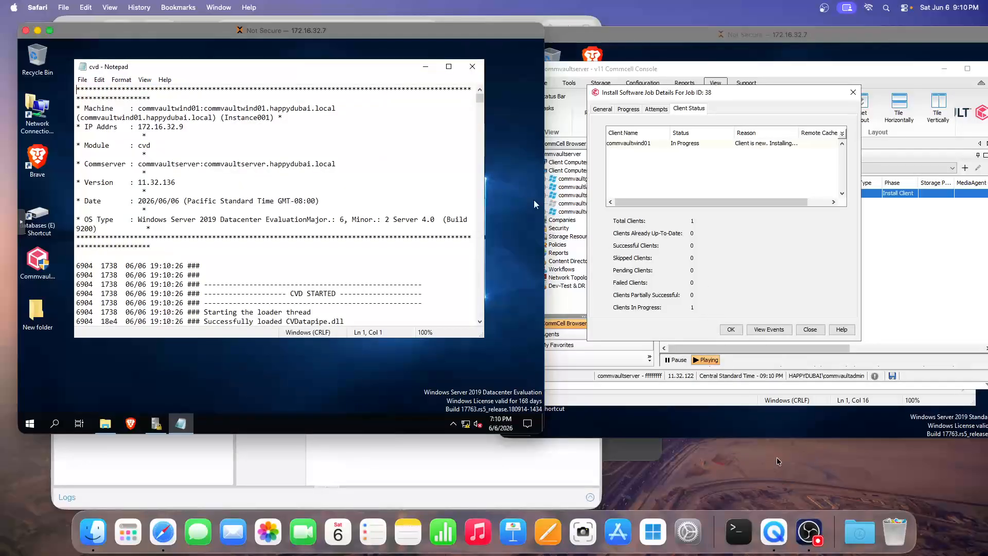
left_click(704, 464)
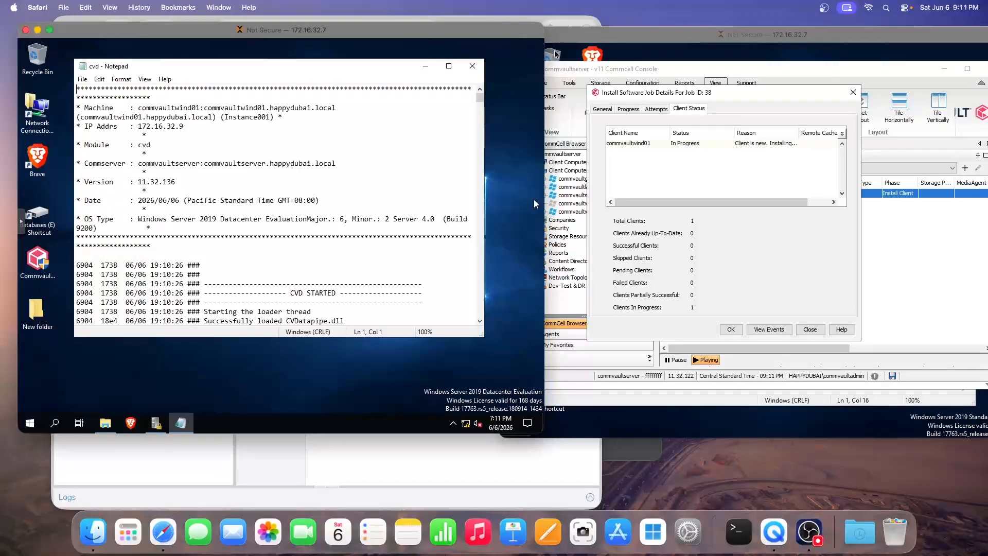
Close the cvd log in Notepad and go back from Log Files to the ContentStore folder on the client
left_click(637, 41)
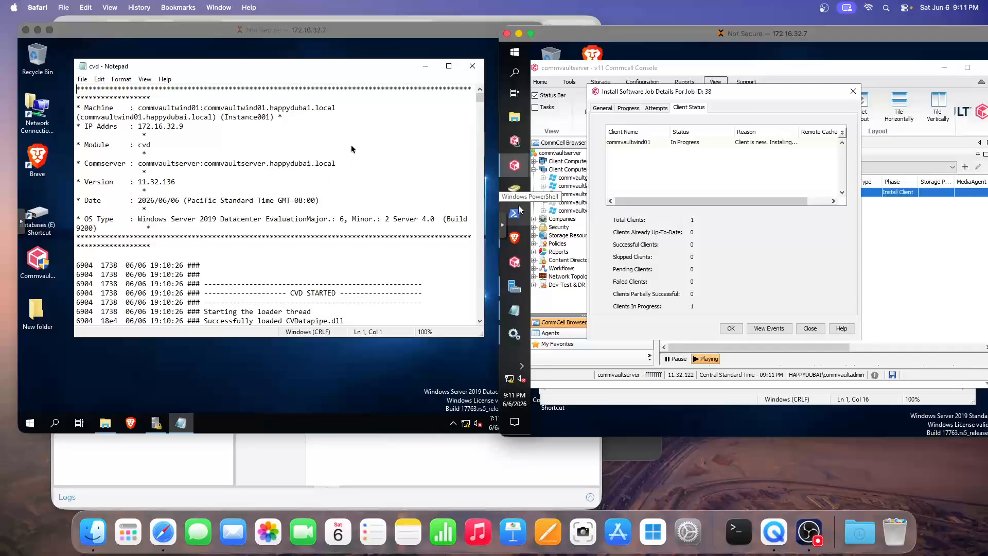
left_click(466, 77)
left_click(472, 72)
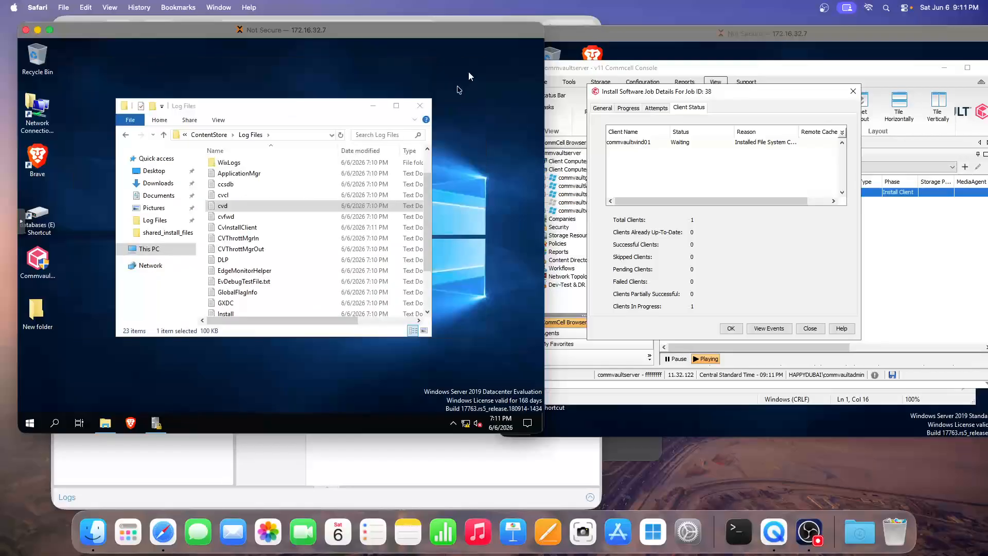
left_click(125, 136)
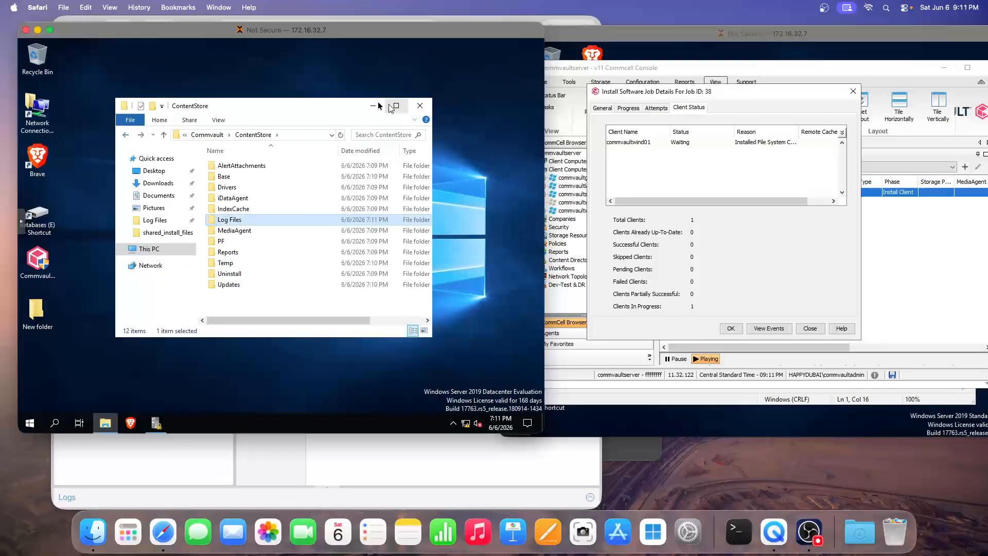
Launch Commvault Process Manager on the client machine and allow GxSplash.exe to make changes to the device
left_click(546, 178)
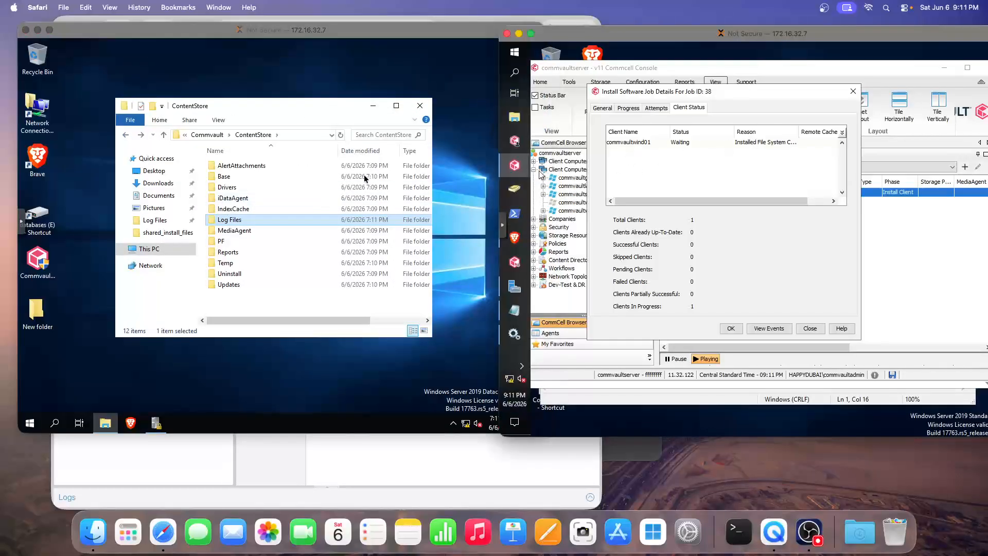
left_click(29, 419)
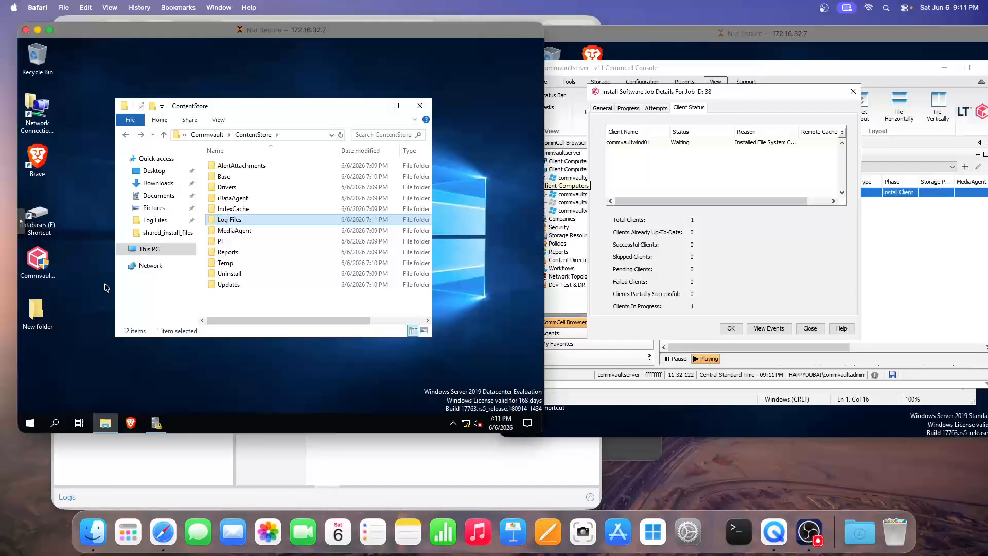
left_click(29, 422)
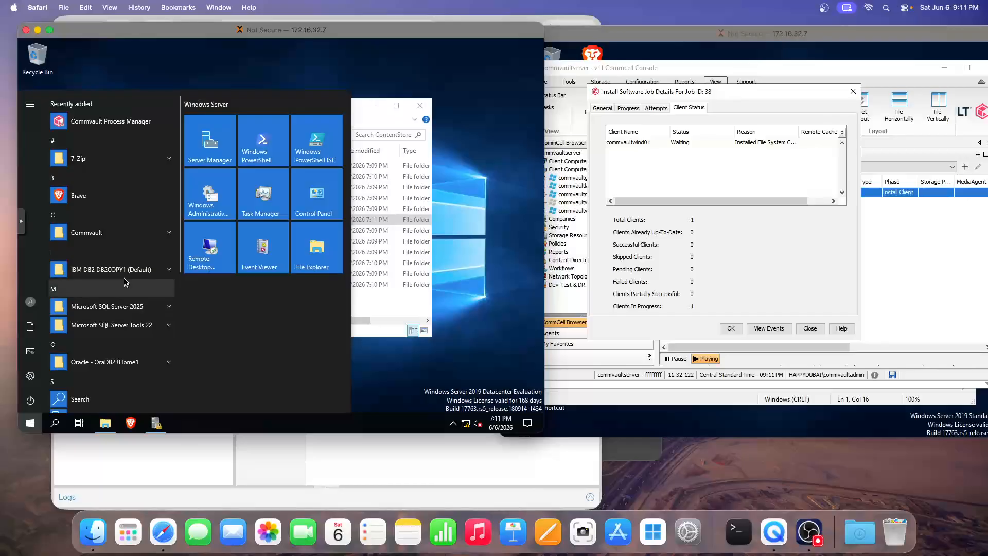
left_click(103, 237)
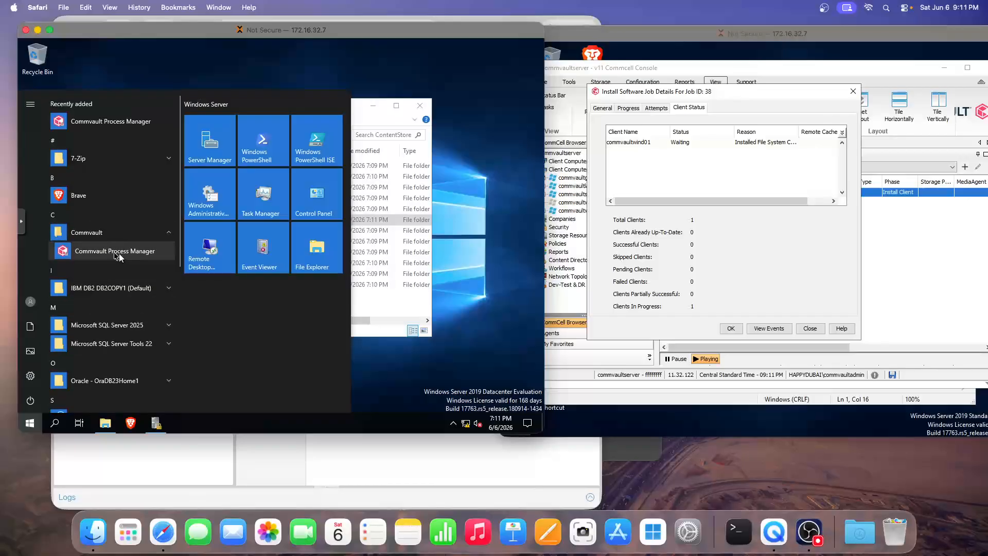
left_click(119, 252)
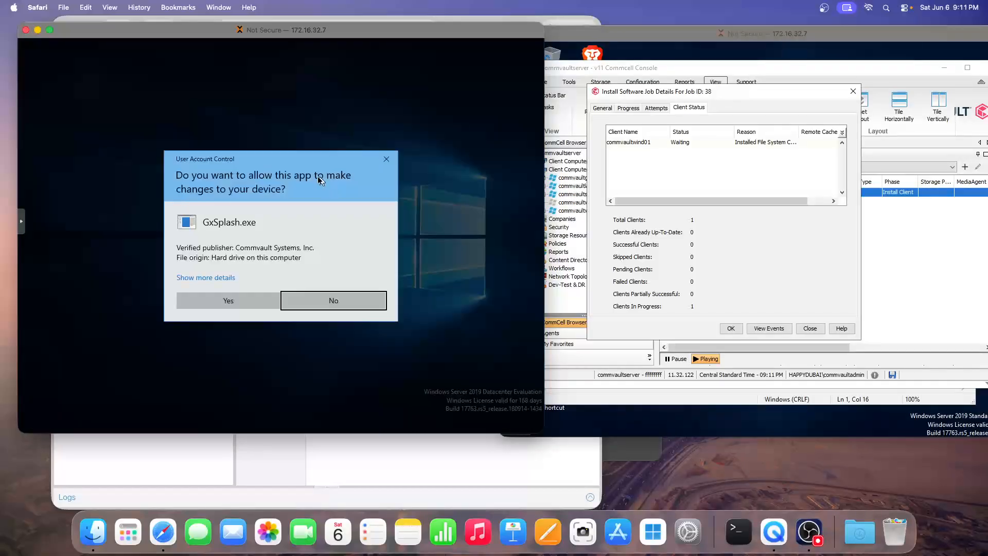
left_click(242, 301)
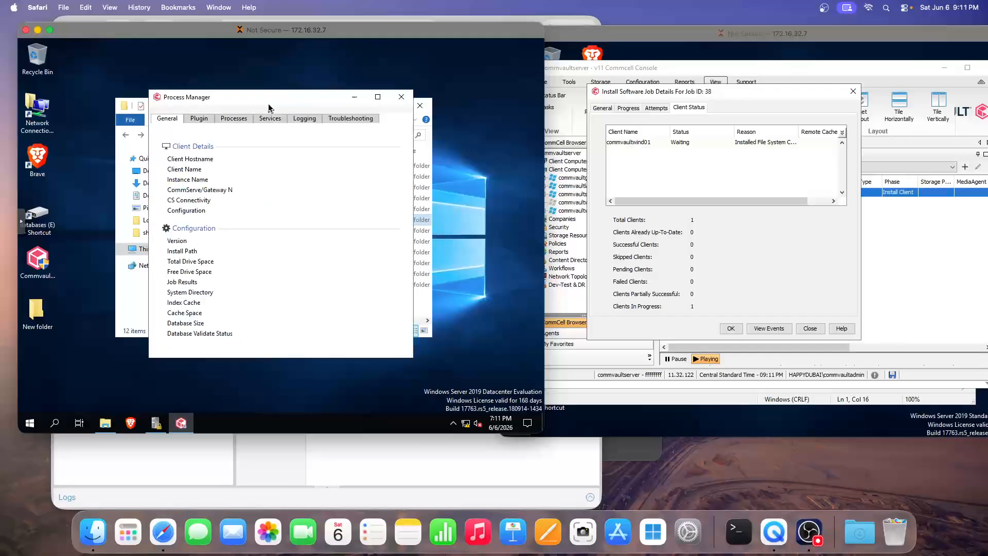
Spread the Process Manager and ContentStore windows apart and examine the client and configuration details in Process Manager
left_click_drag(183, 101, 183, 106)
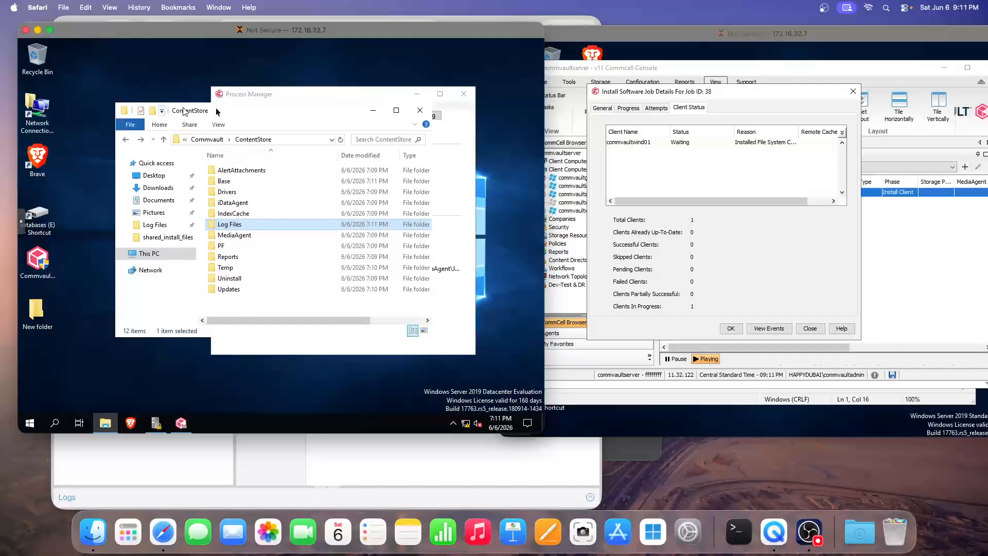
left_click_drag(249, 114, 236, 118)
left_click(286, 97)
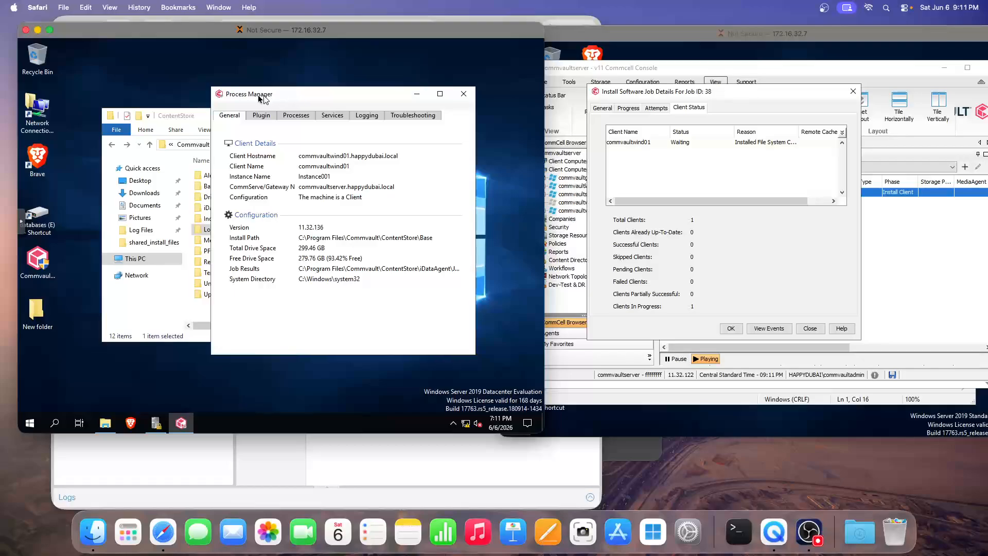
left_click_drag(194, 117, 183, 128)
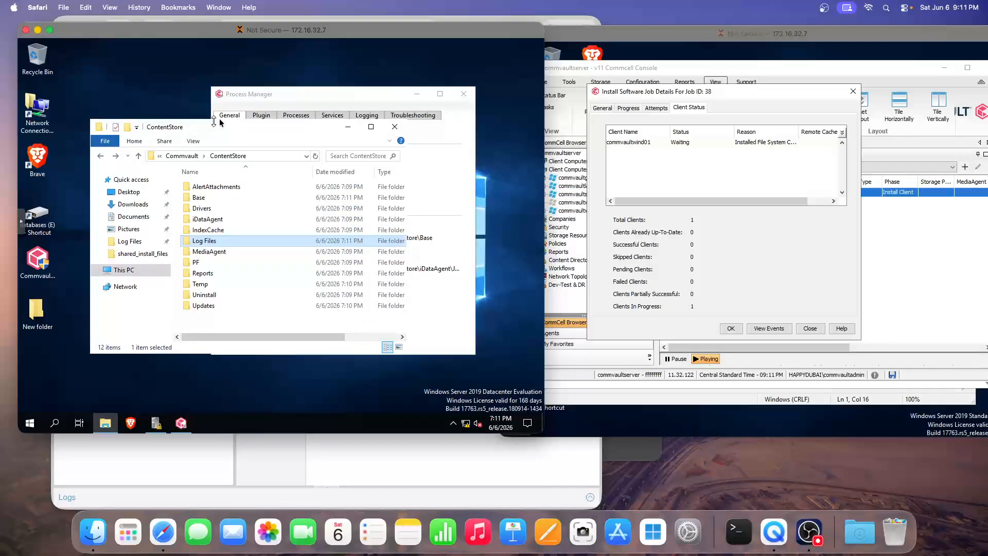
left_click(276, 97)
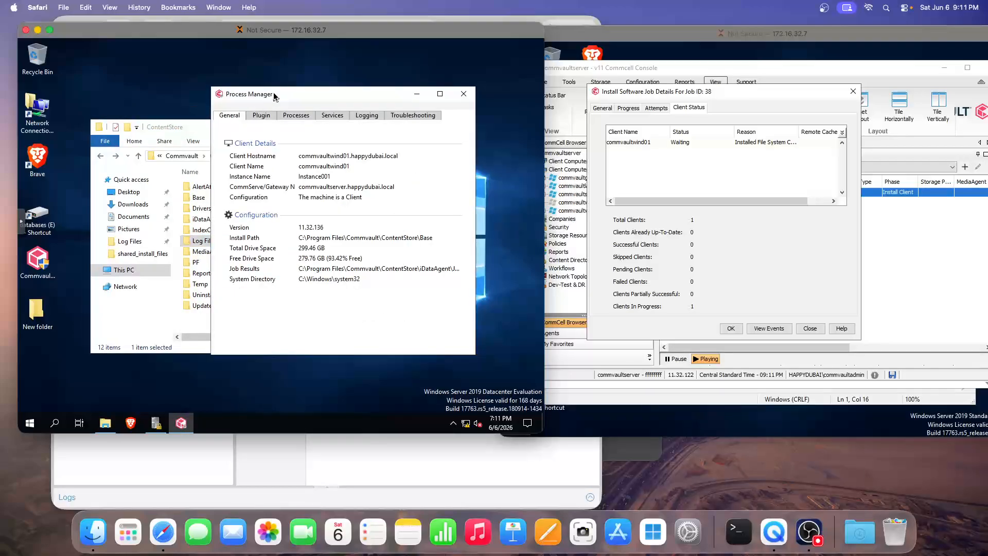
left_click_drag(185, 129, 180, 135)
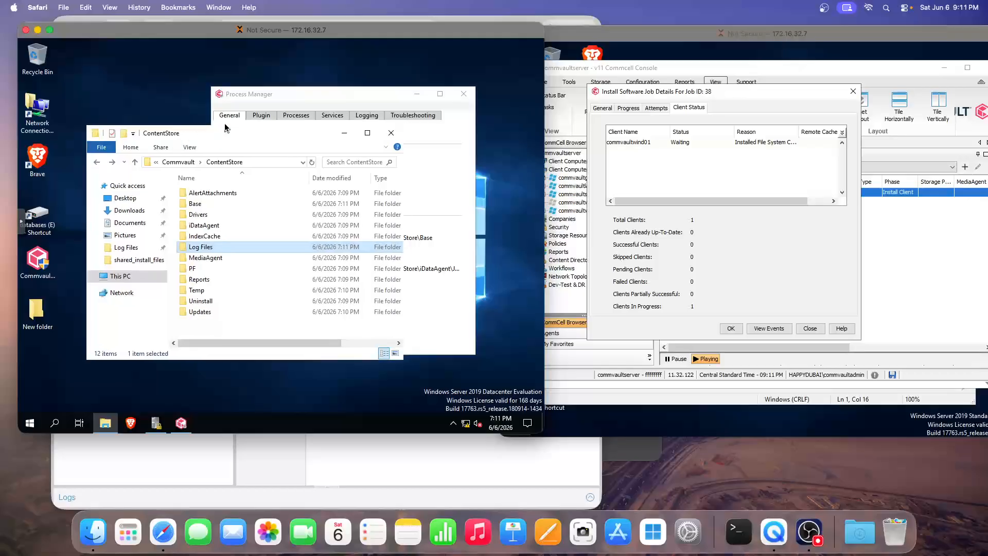
left_click(287, 95)
mouse_move(287, 96)
left_mouse_down()
mouse_move(332, 94)
mouse_move(285, 84)
left_mouse_up()
left_click(202, 133)
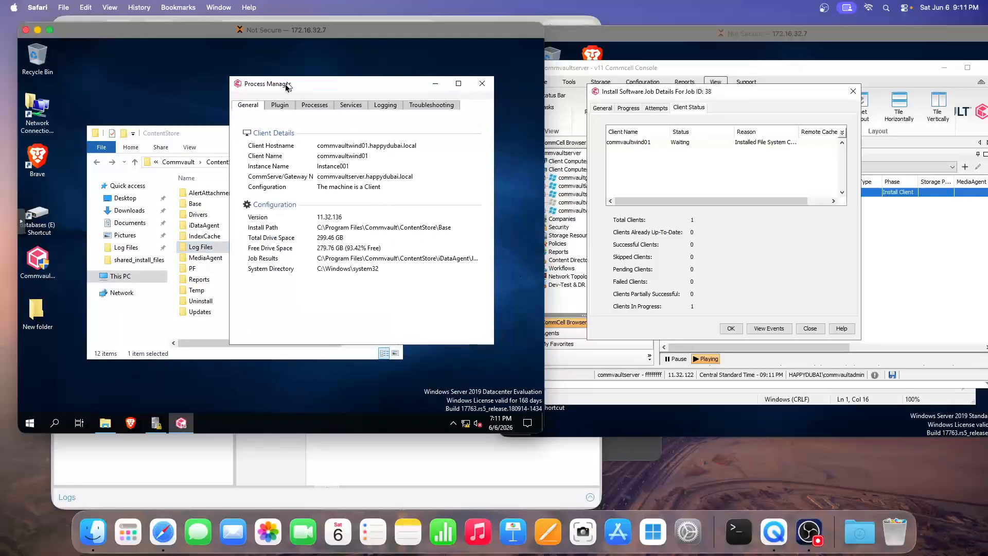
left_click_drag(199, 134, 194, 138)
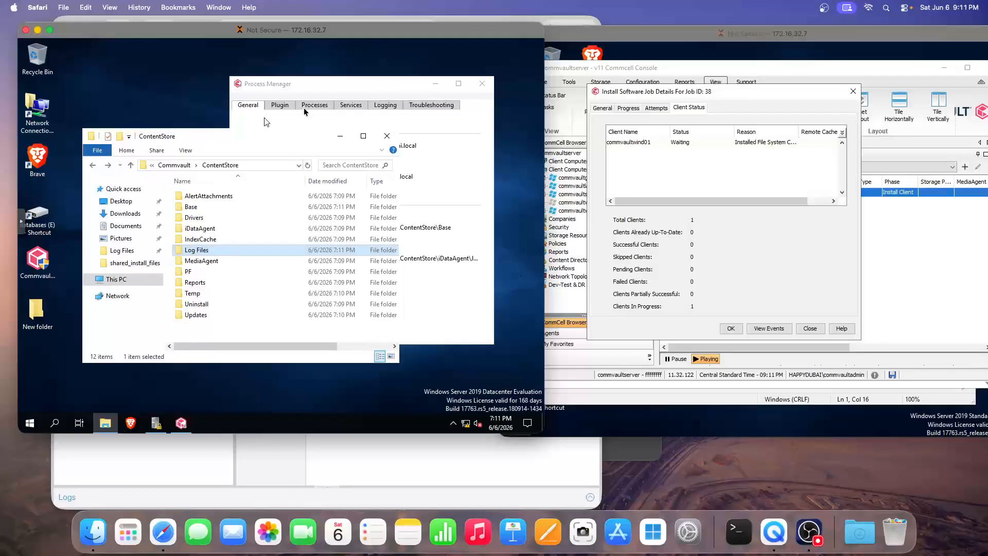
left_click(329, 86)
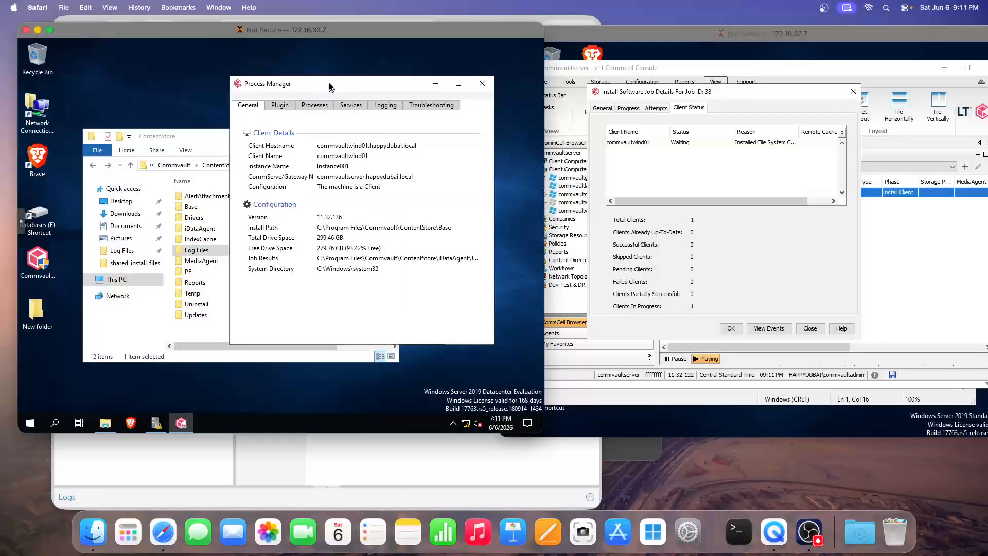
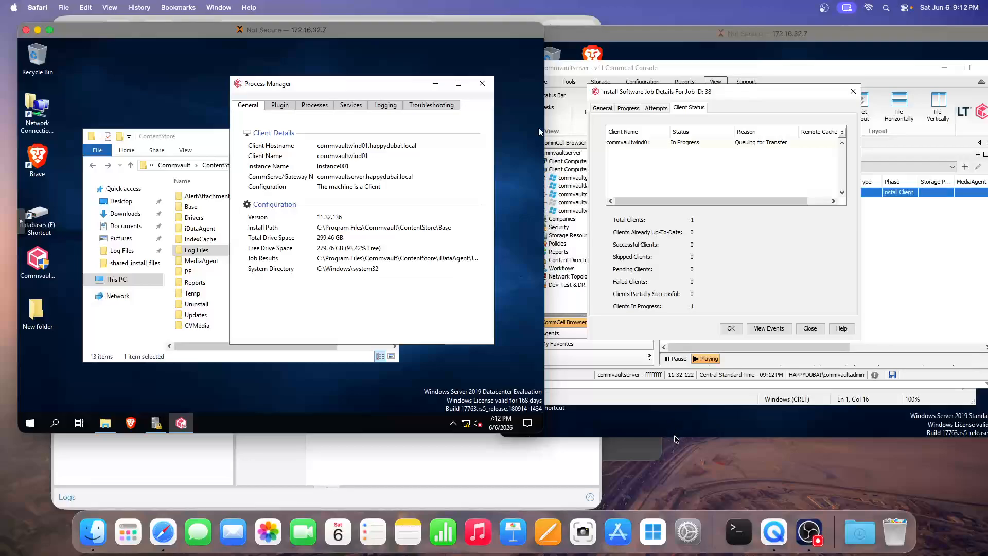
Separate the overlapping windows further and monitor the ContentStore folders alongside the install job's client status
left_click(675, 451)
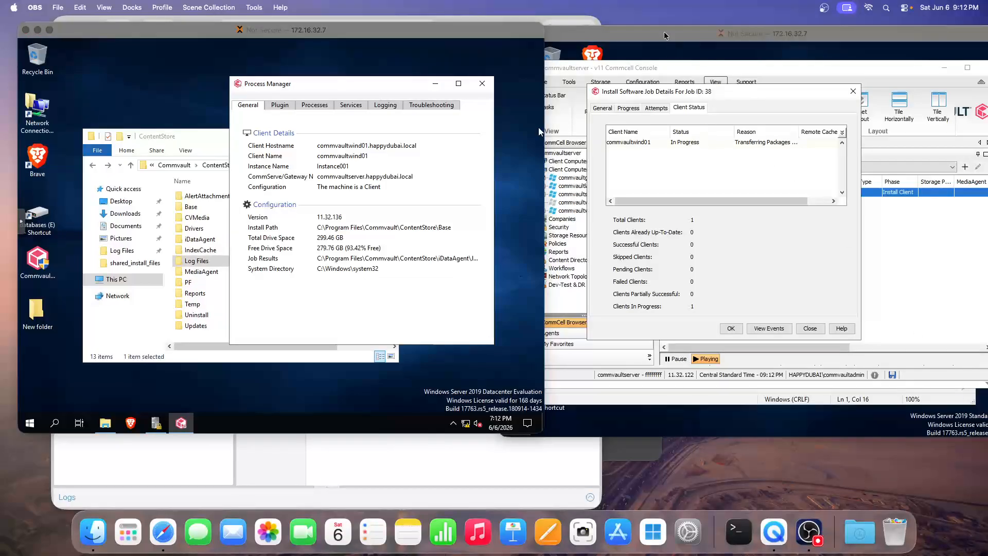
left_click(538, 128)
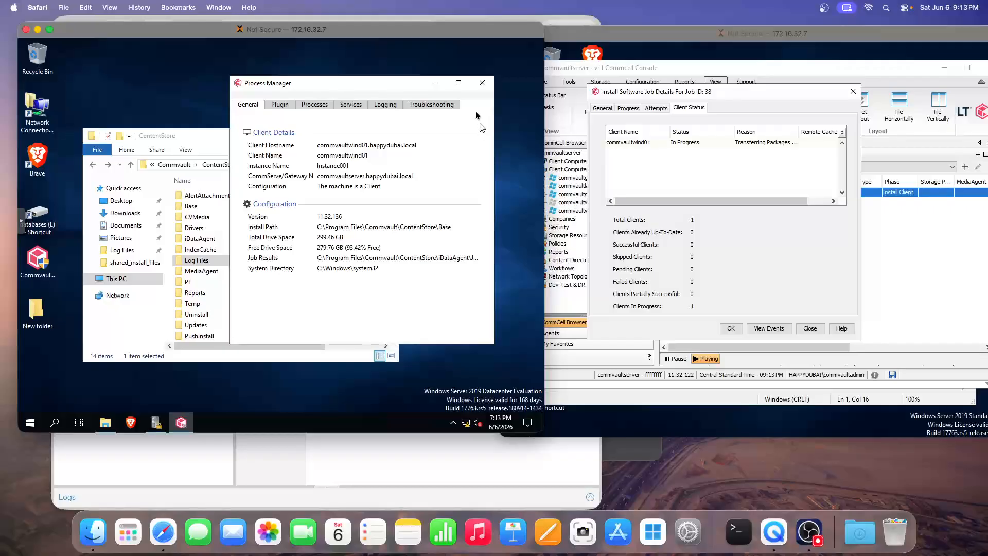
left_click(184, 142)
left_click_drag(286, 138, 280, 147)
left_click(332, 77)
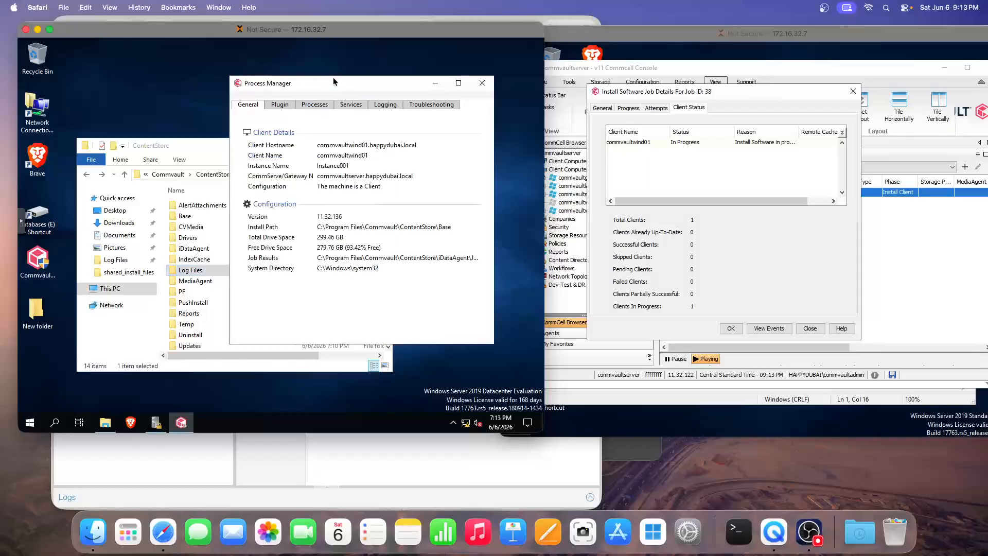
left_click_drag(332, 77, 352, 70)
left_click(222, 142)
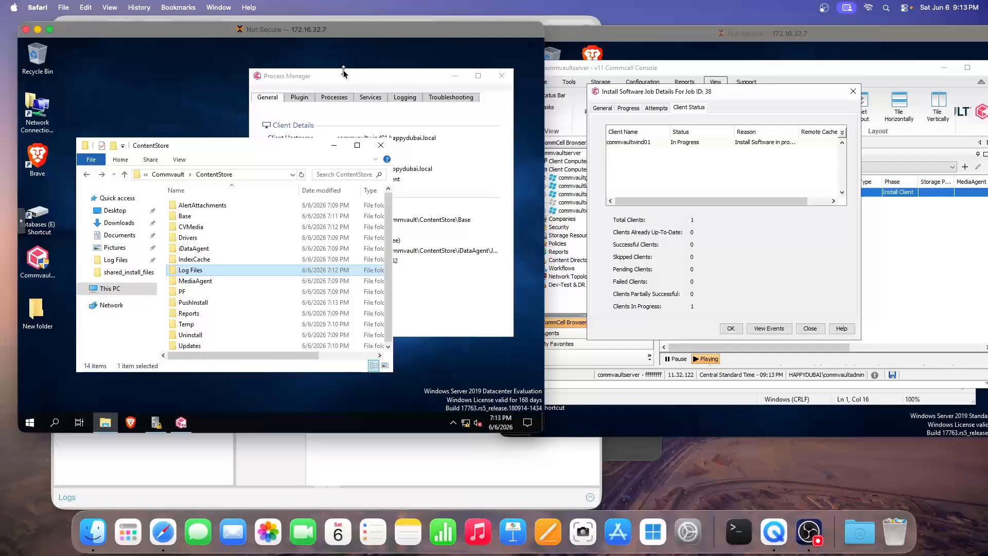
left_click_drag(364, 81, 372, 73)
left_click(230, 147)
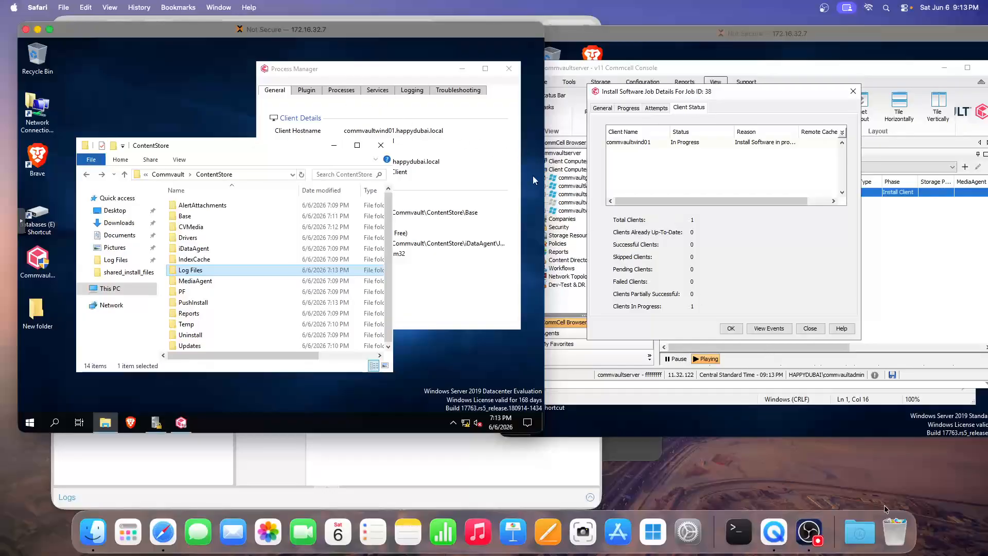
left_click(678, 463)
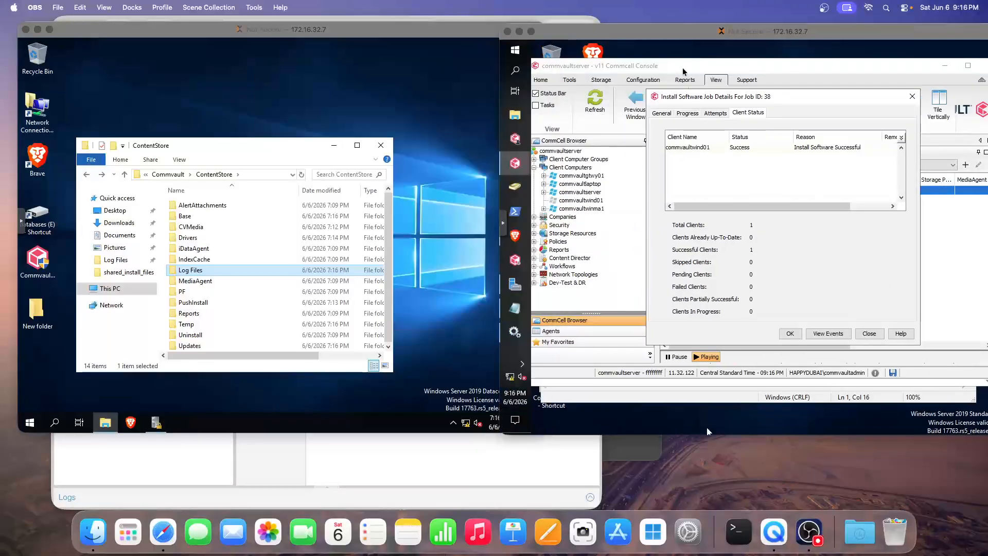
Close the ContentStore folder window on the client desktop
left_click(613, 50)
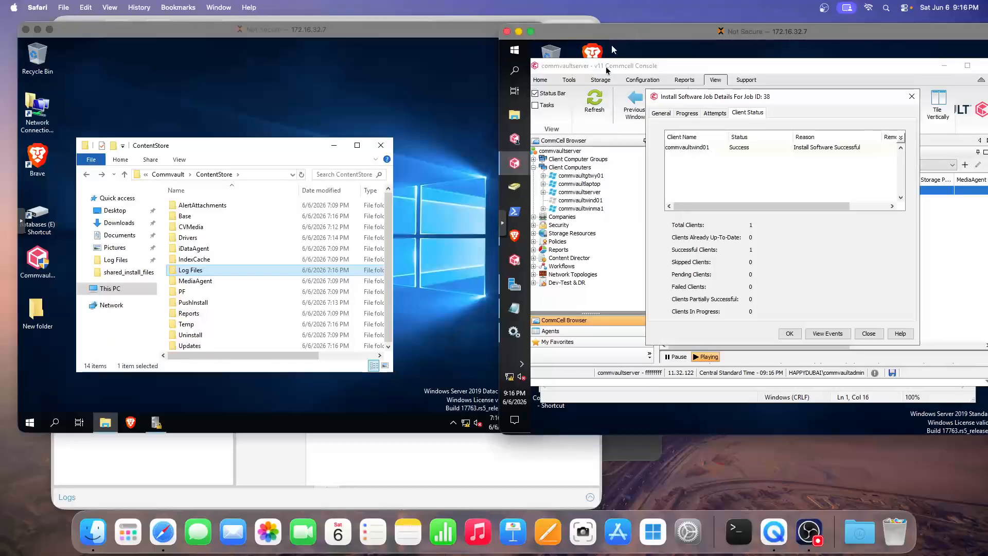
left_click(186, 106)
left_click(380, 146)
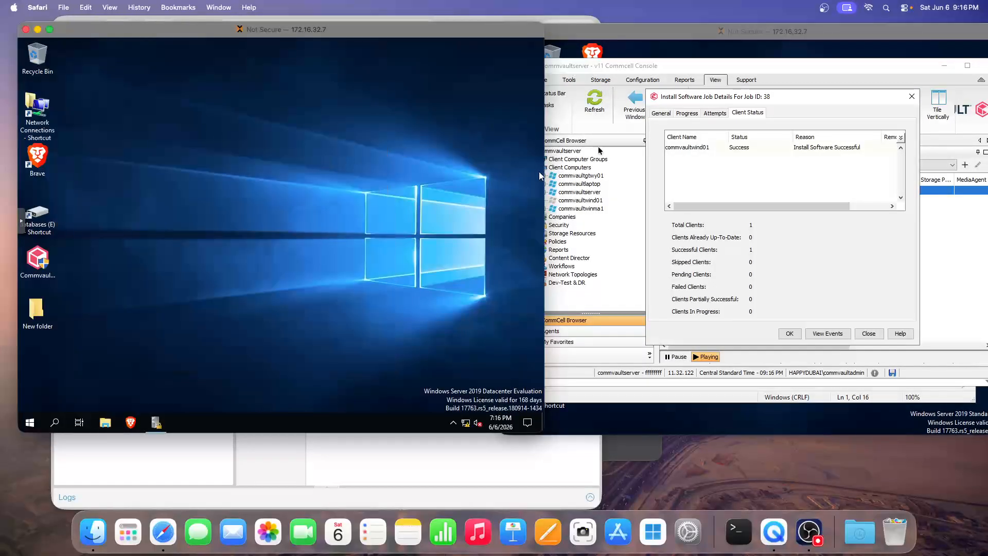
Check the detailed client status of commvaultwind01 in install job 38, then close the job details
left_click(705, 87)
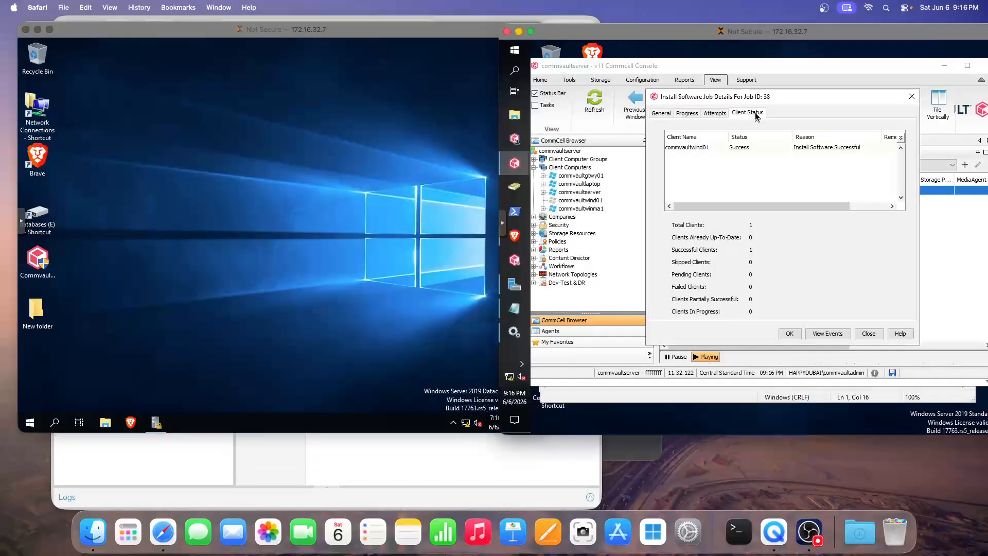
double_click(711, 149)
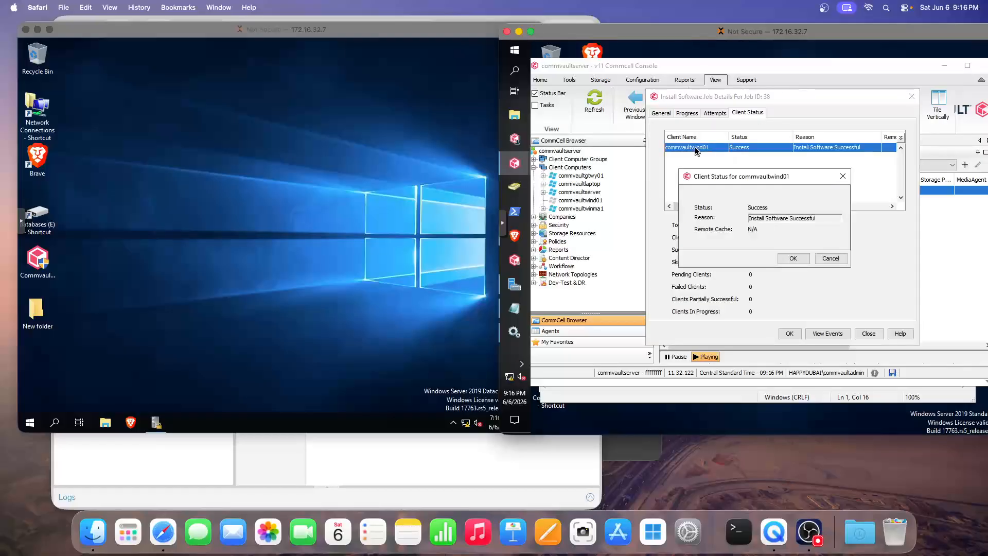
left_click(843, 177)
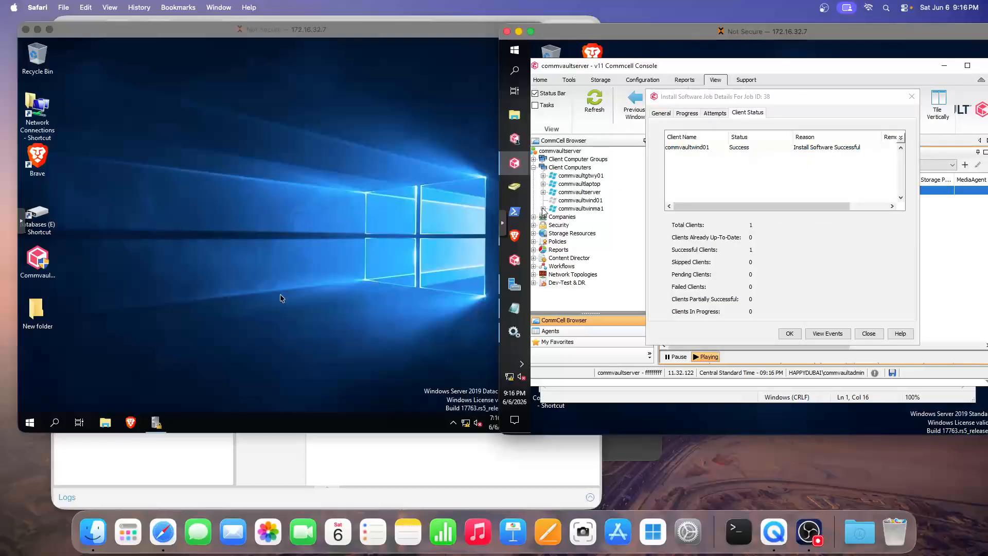
left_click(912, 96)
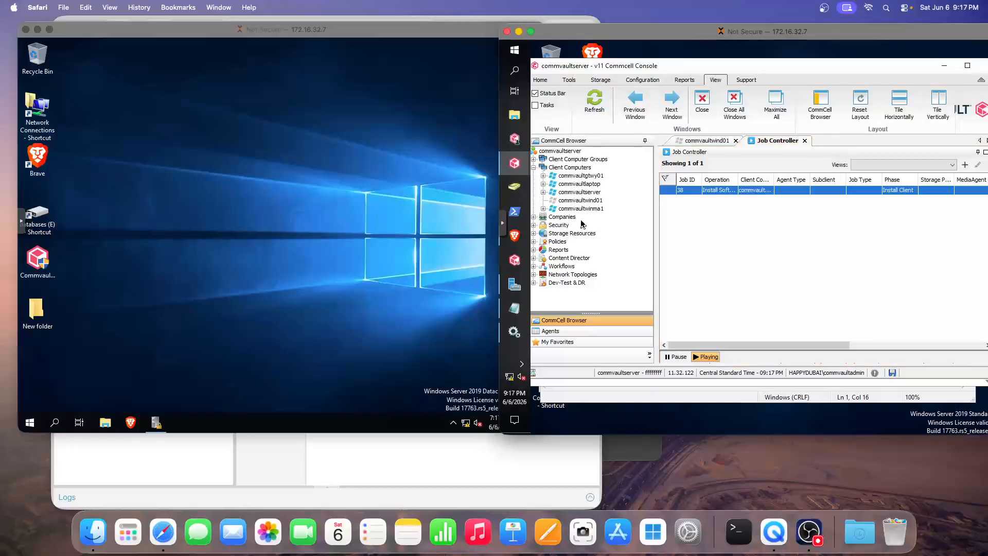
Refresh the Commcell Console to update the commvaultwind01 client and its agents
left_click(595, 100)
left_click_drag(610, 67, 621, 64)
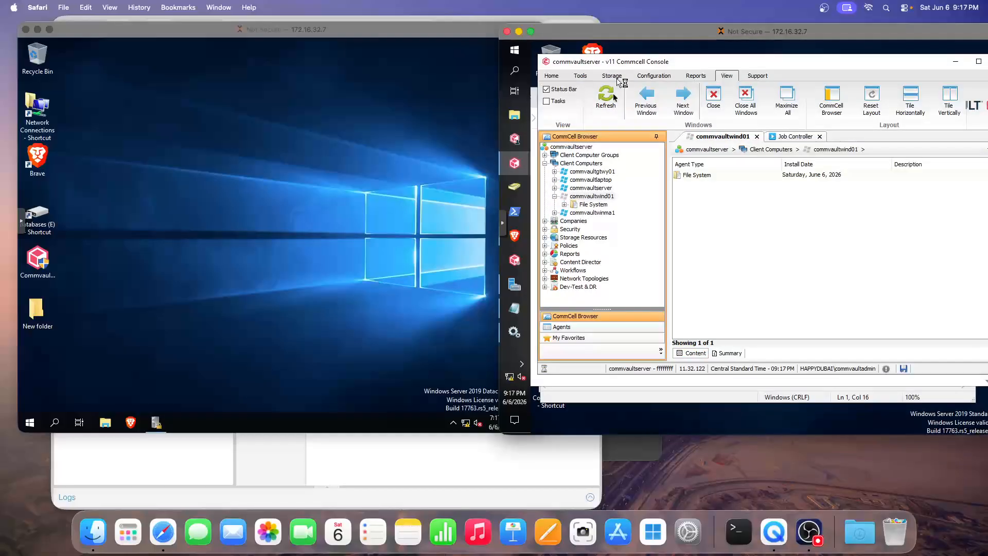
left_click(601, 103)
left_click(606, 95)
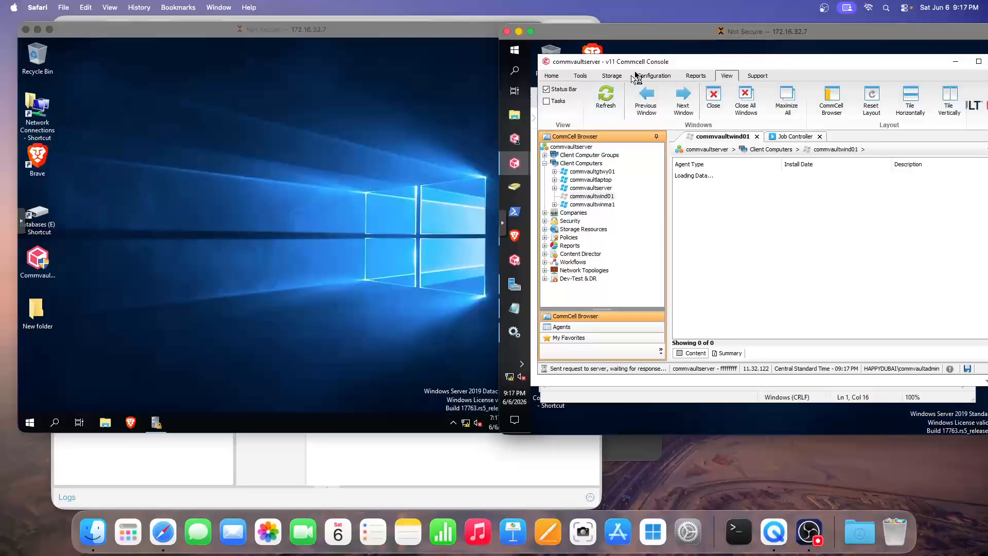
left_click_drag(632, 62, 627, 59)
Refresh the Client Computers list and open commvaultwind01 to check its installed agents
left_click(592, 161)
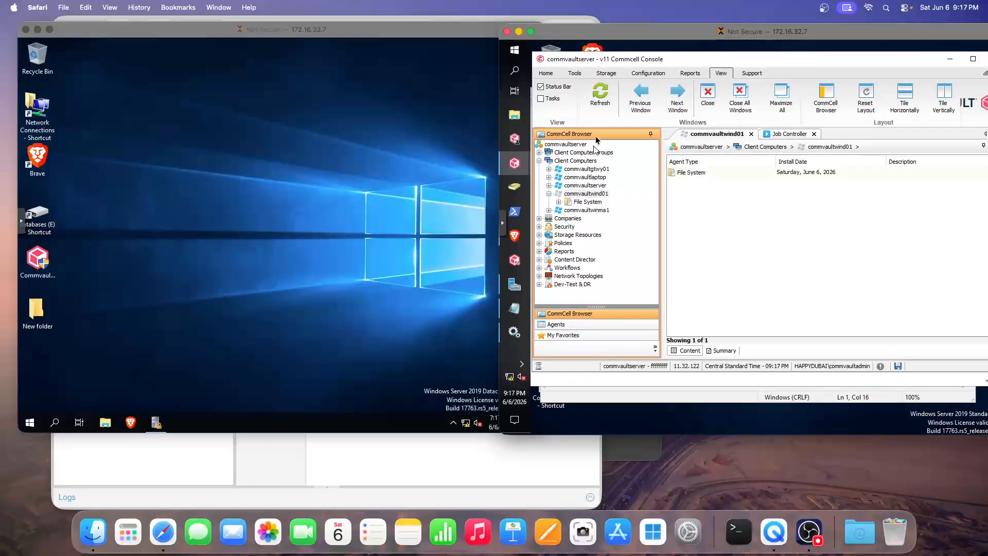
left_click(600, 95)
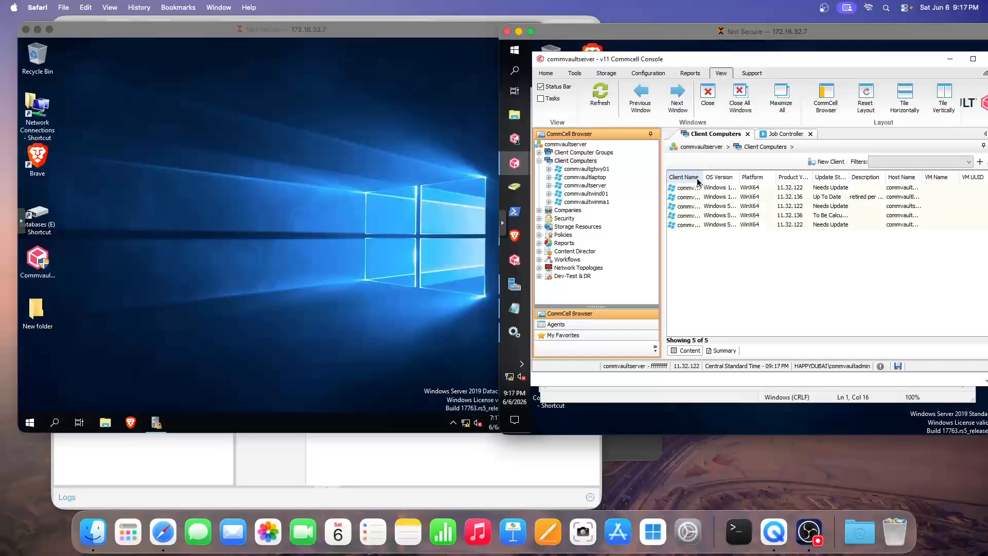
left_click(592, 194)
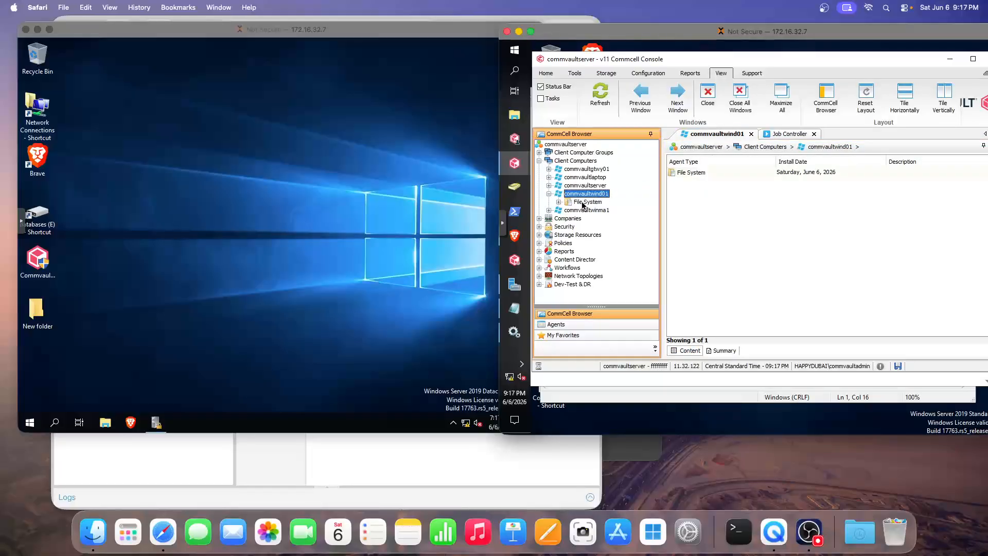
Open the File System agent of commvaultwind01 and view the subclients in its defaultBackupSet
left_click(584, 203)
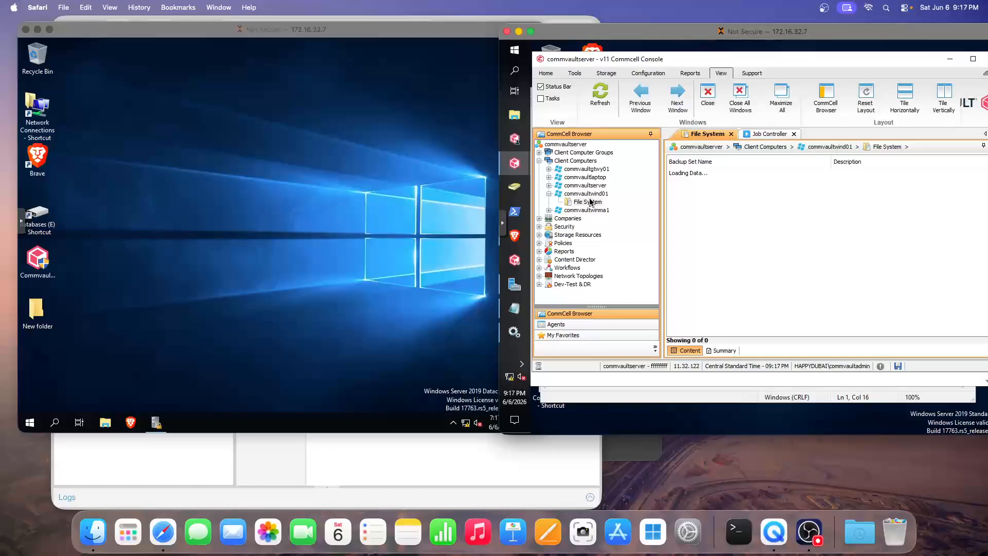
left_click(693, 173)
key("Return")
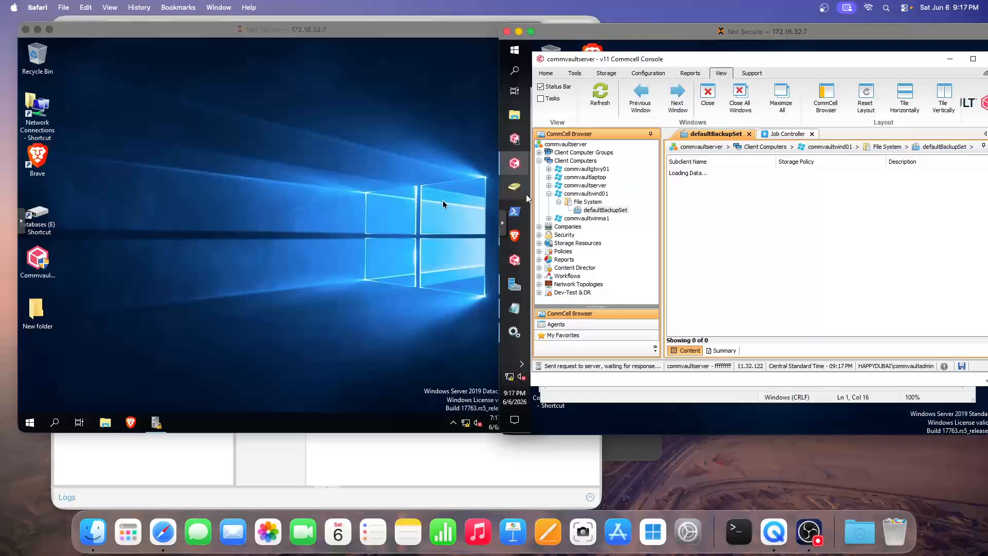
left_click(680, 174)
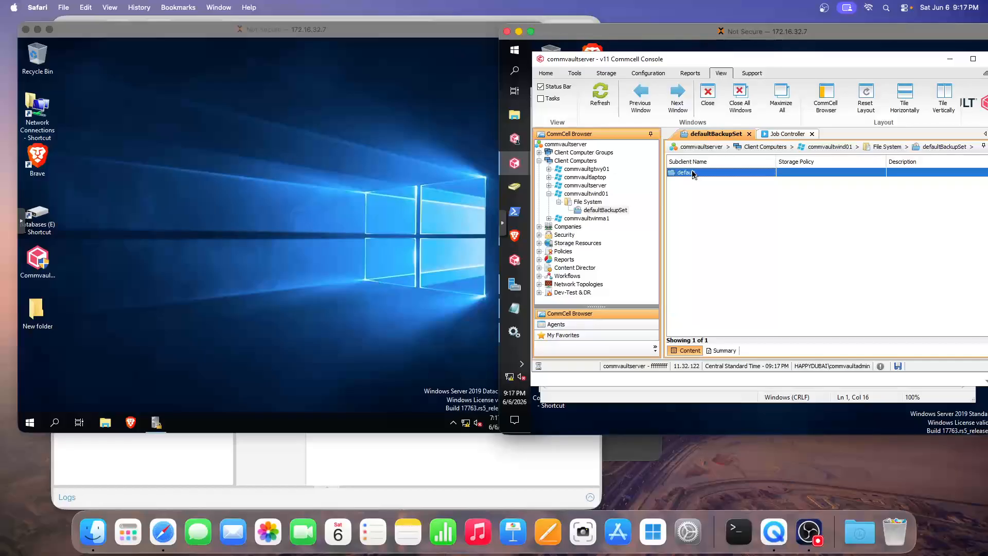
Check the default subclient's content by browsing the E: drive of commvaultwind01, then close its properties without adding any path
double_click(693, 175)
left_click(653, 62)
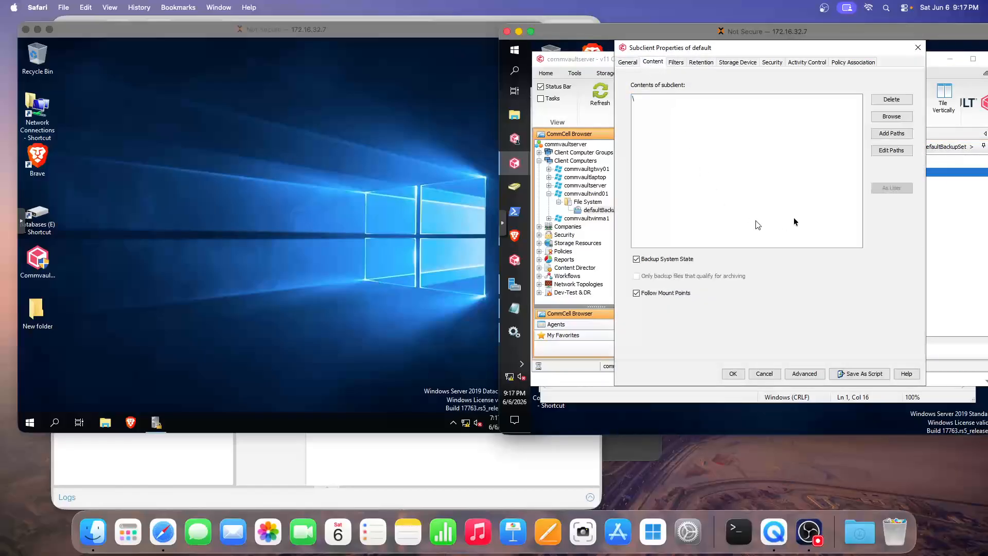
left_click(891, 116)
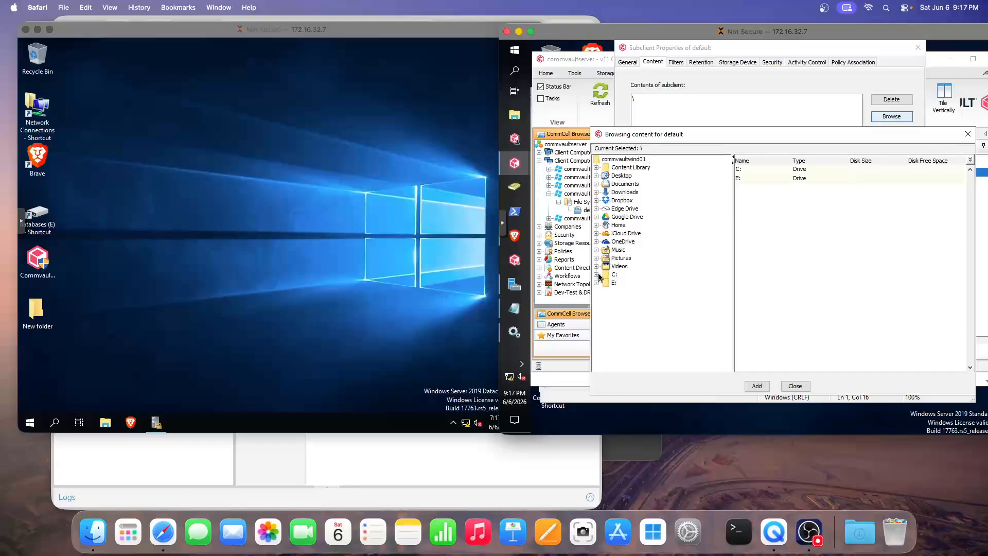
double_click(614, 284)
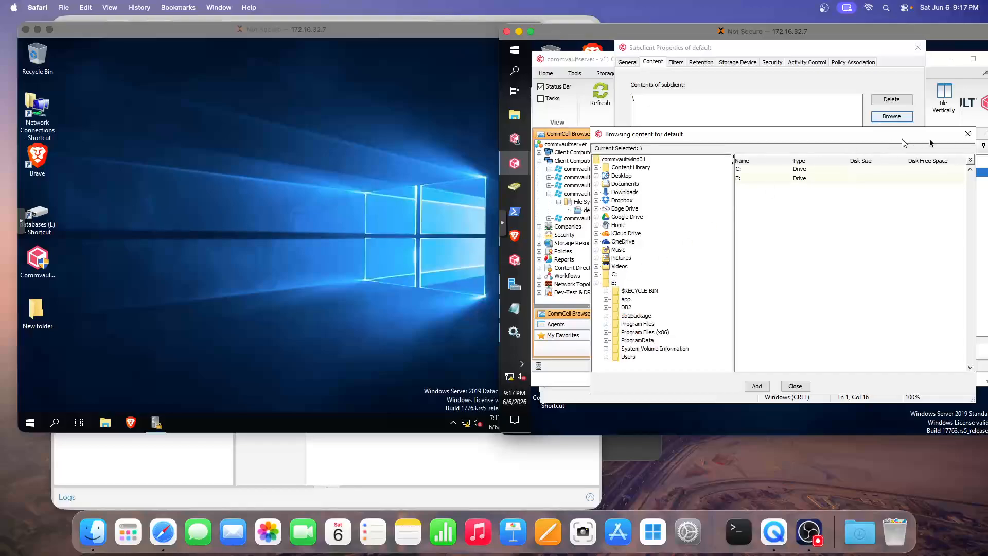
left_click(968, 134)
left_click(917, 47)
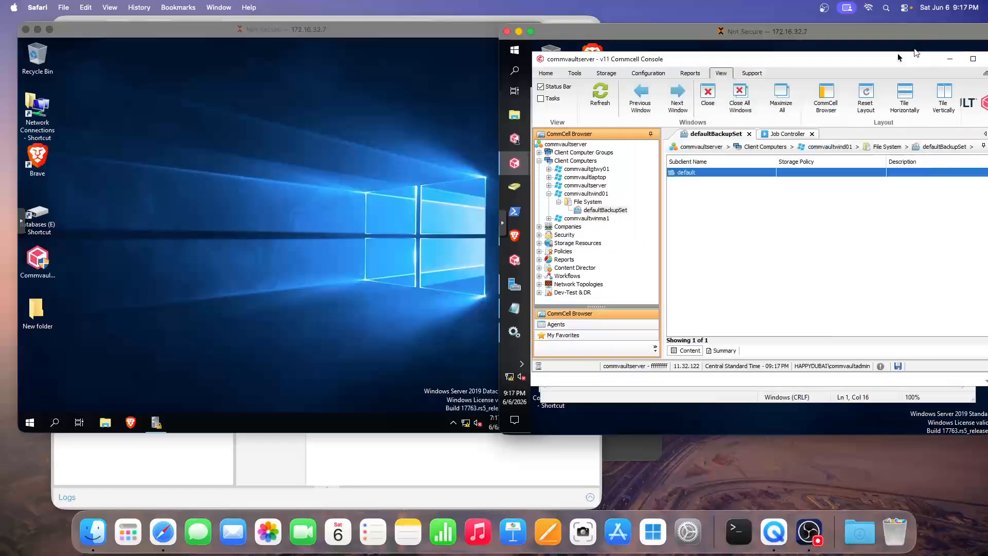
Switch to the client desktop and launch Commvault Process Manager, allowing GxSplash.exe to make changes to the device
mouse_move(517, 250)
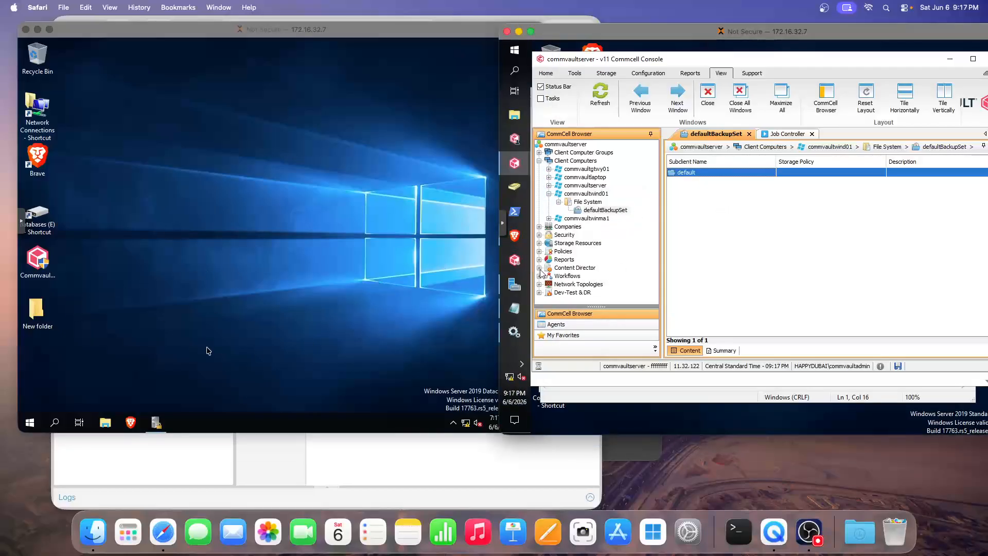
left_click(35, 419)
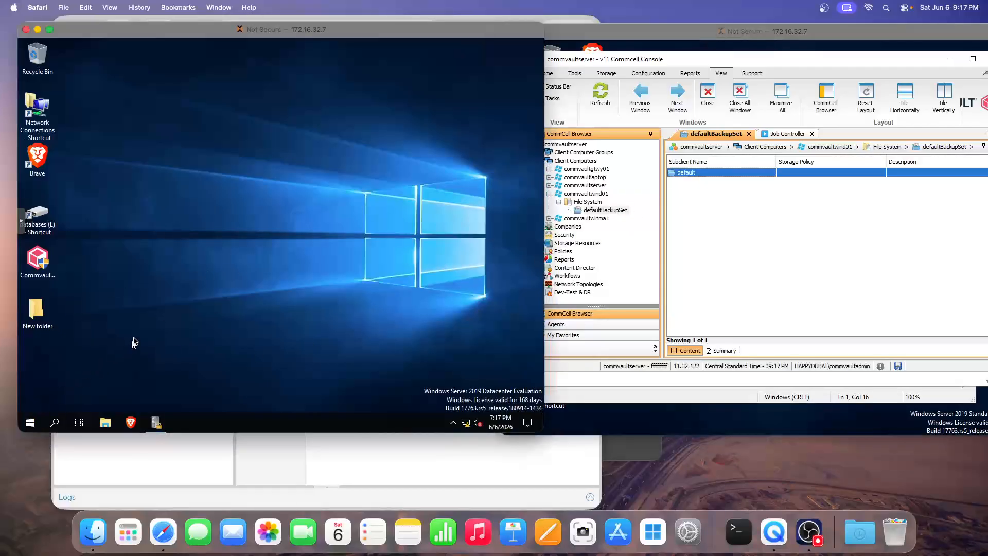
left_click(30, 422)
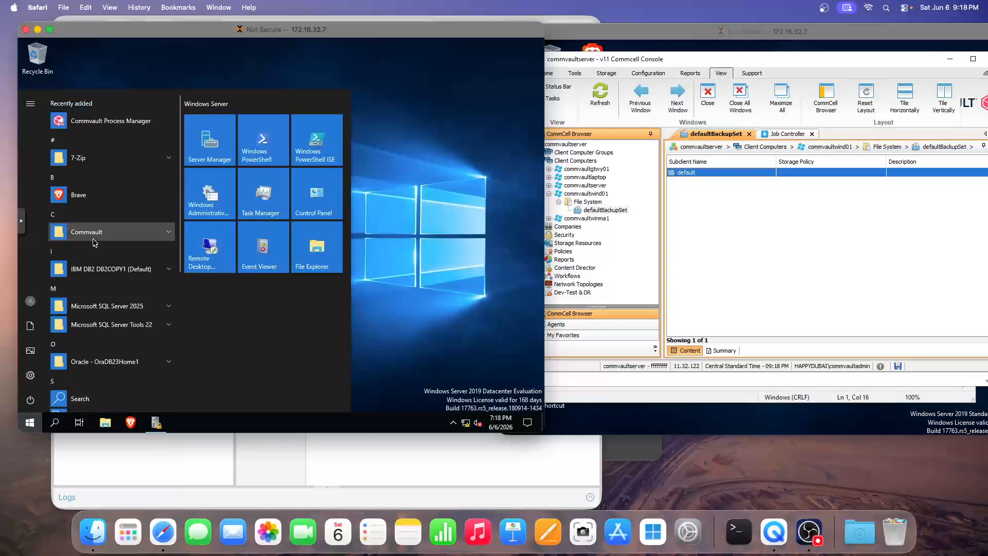
left_click(98, 232)
left_click(103, 250)
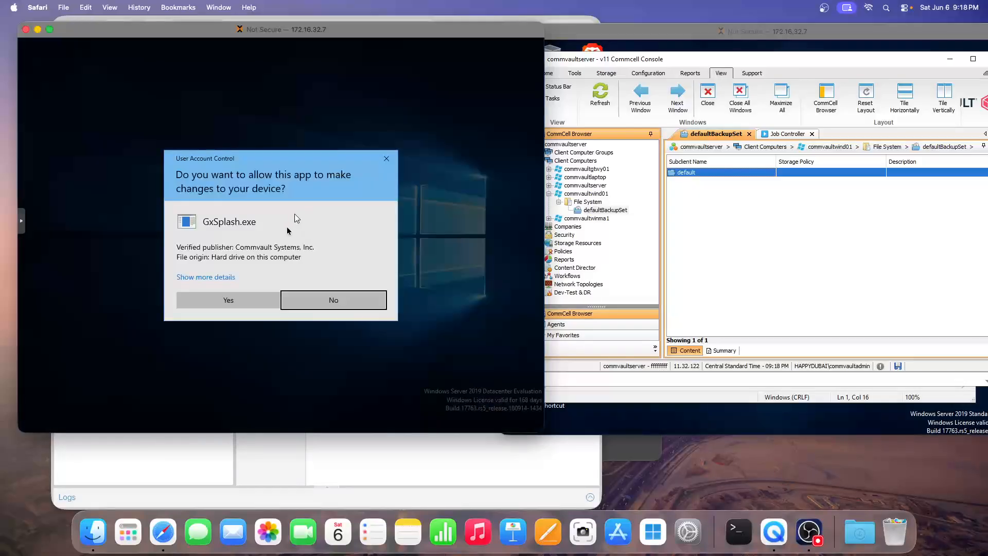
left_click(241, 297)
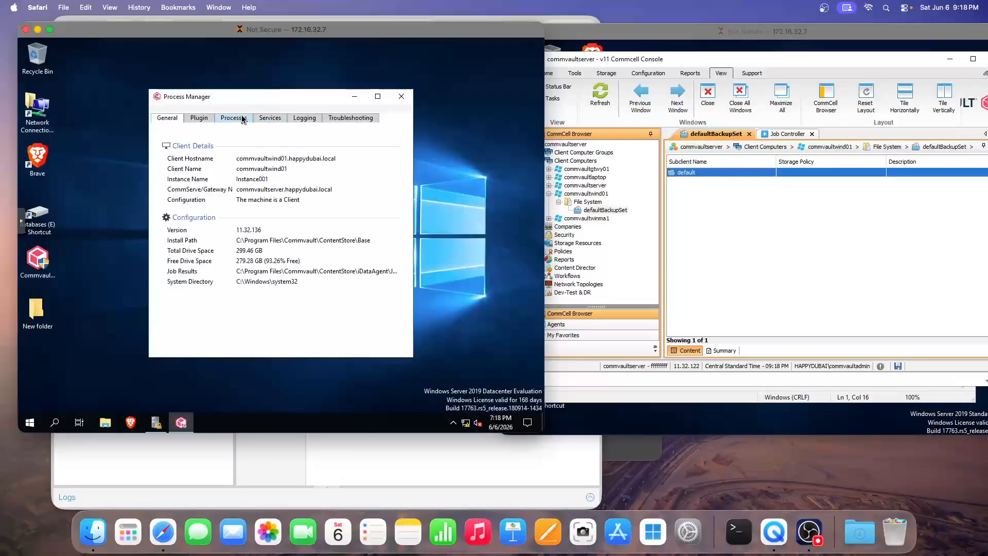
Review the client details and the Commvault services of commvaultwind01 in Process Manager
left_click(243, 119)
left_click(274, 119)
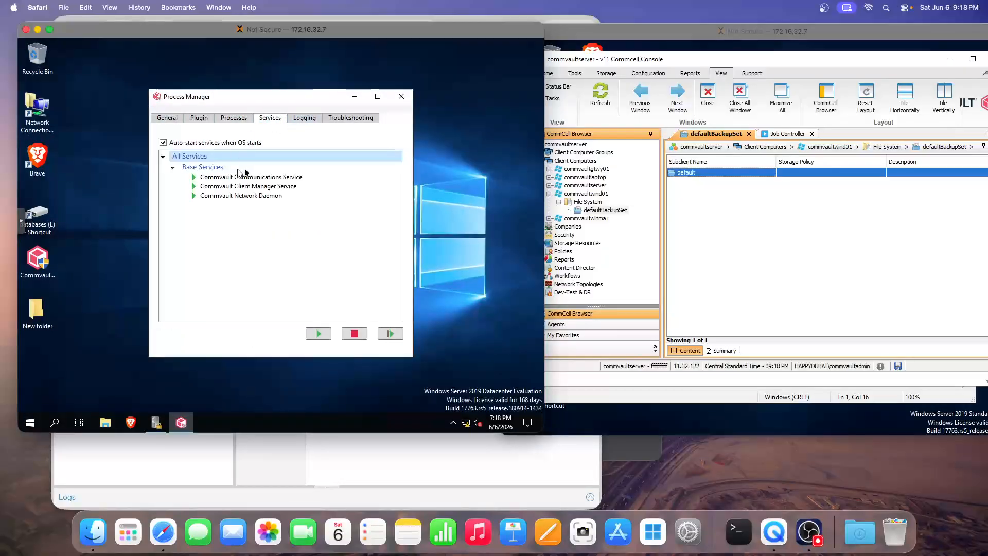
left_click(171, 120)
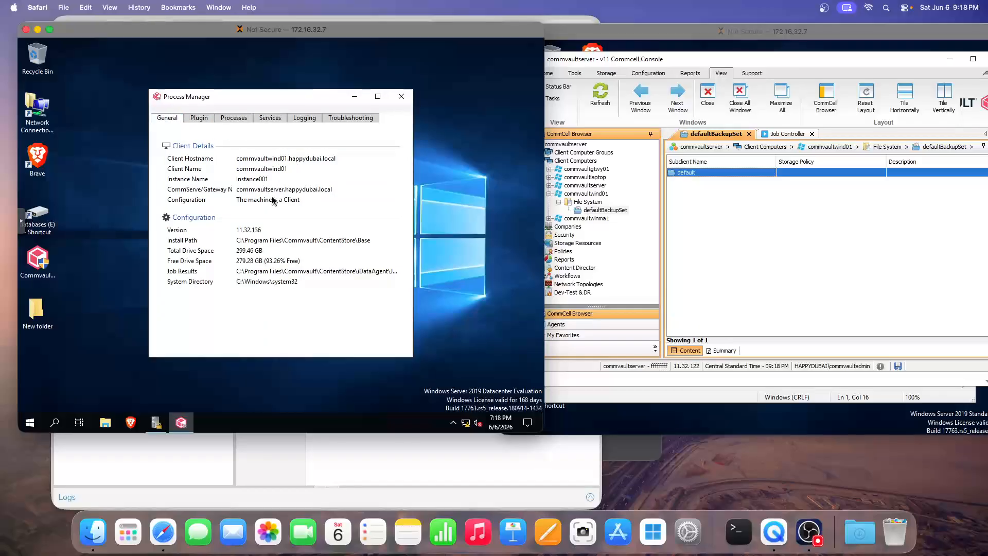
left_click(235, 119)
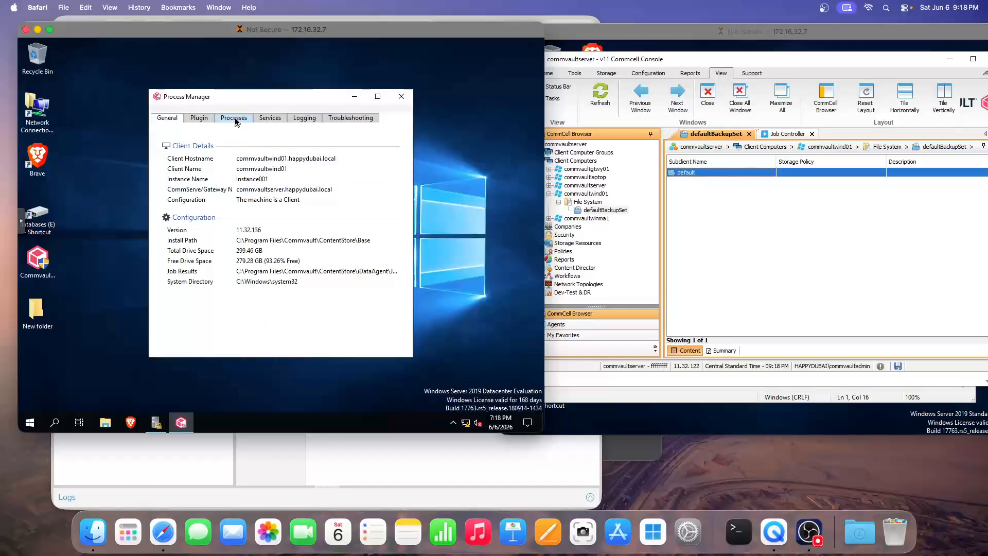
left_click(269, 119)
Examine the default subclient's general and advanced properties in the Commcell Console, including scan and performance options, then close them unchanged
left_click(889, 278)
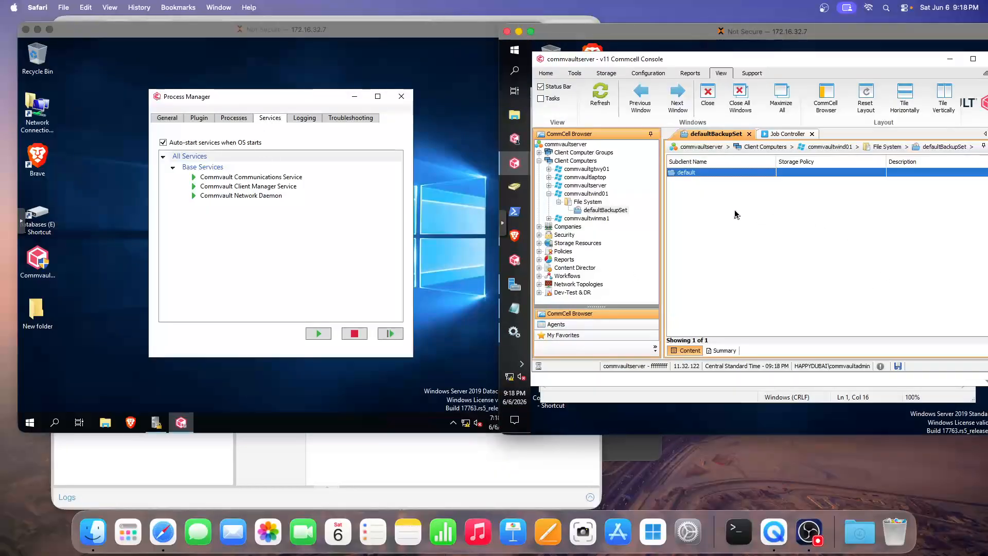
right_click(686, 173)
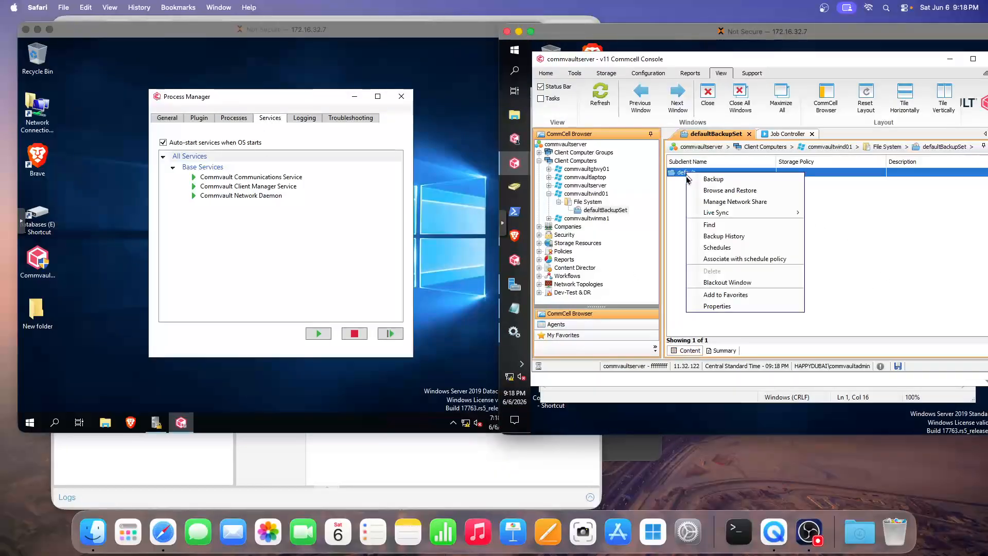
left_click(727, 308)
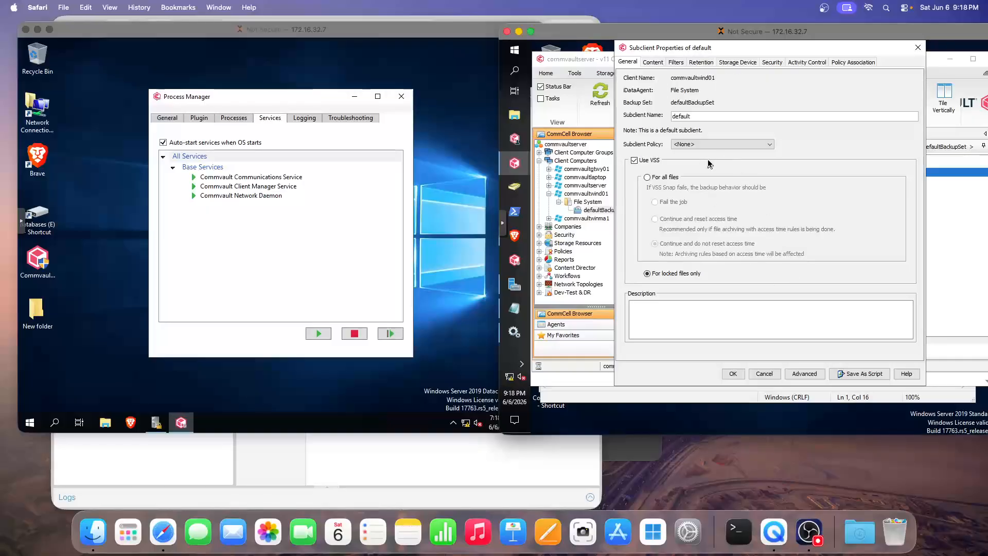
left_click(804, 373)
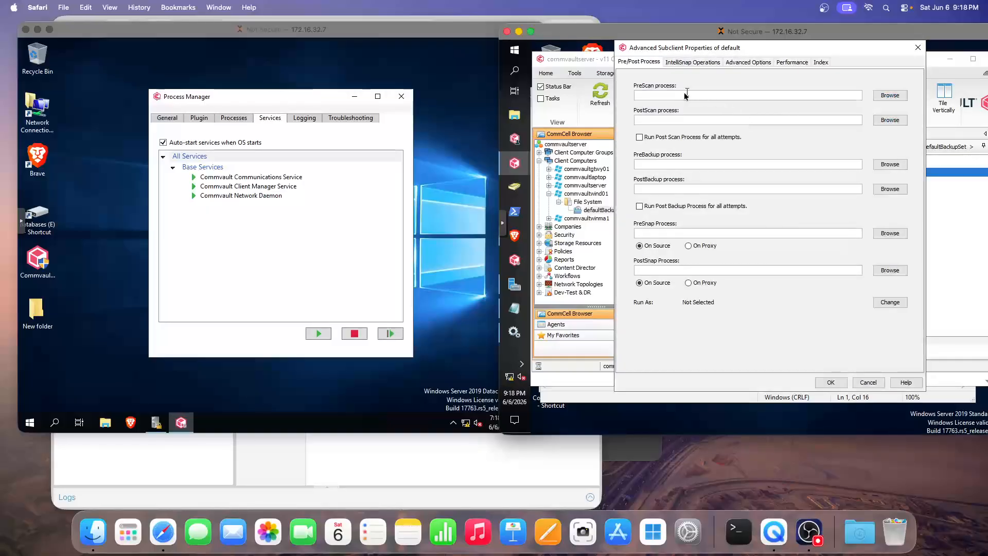
left_click(748, 63)
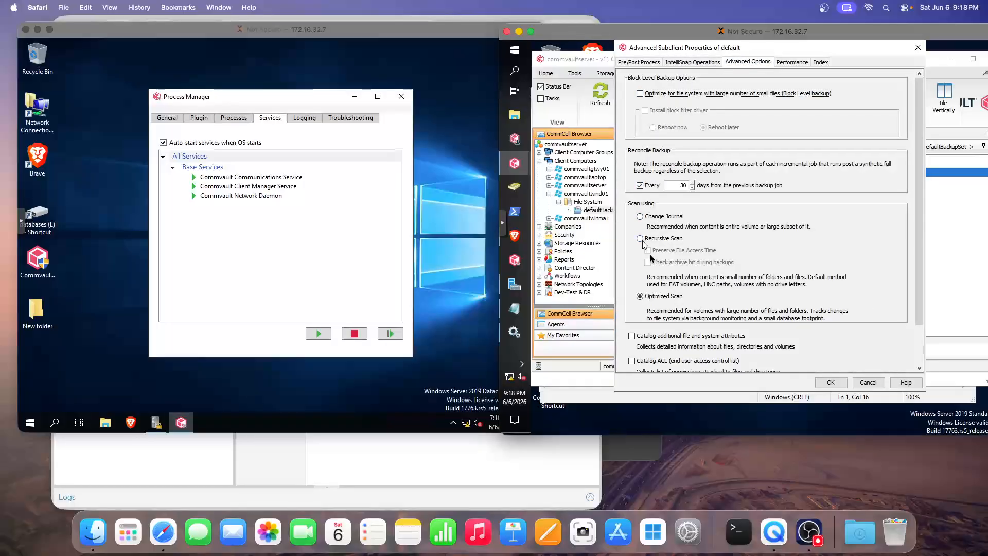
left_click(787, 64)
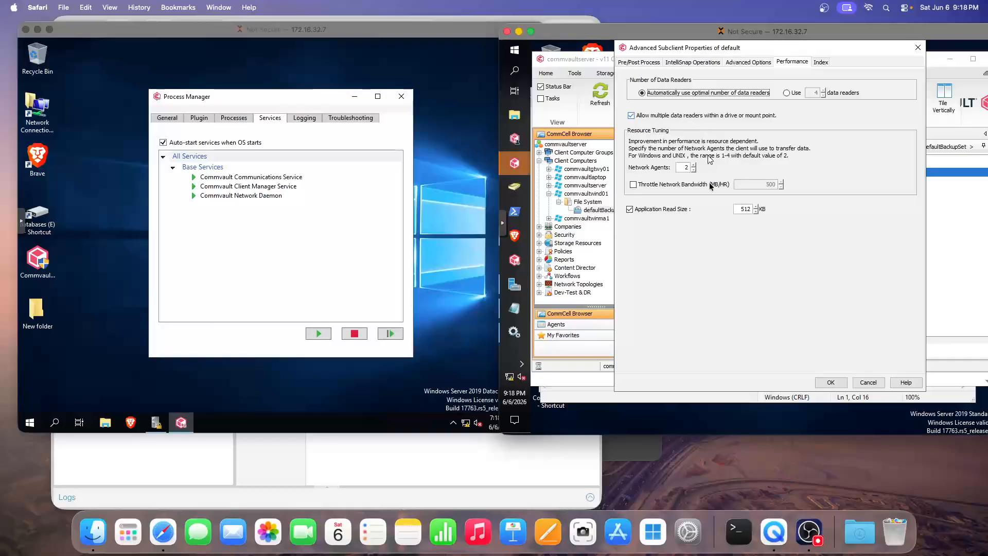
left_click(913, 50)
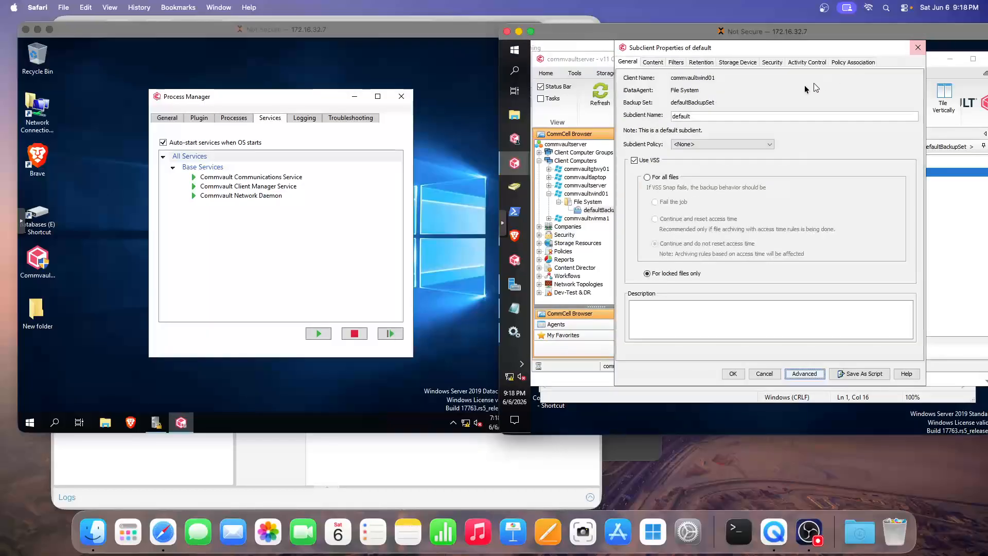
left_click(917, 48)
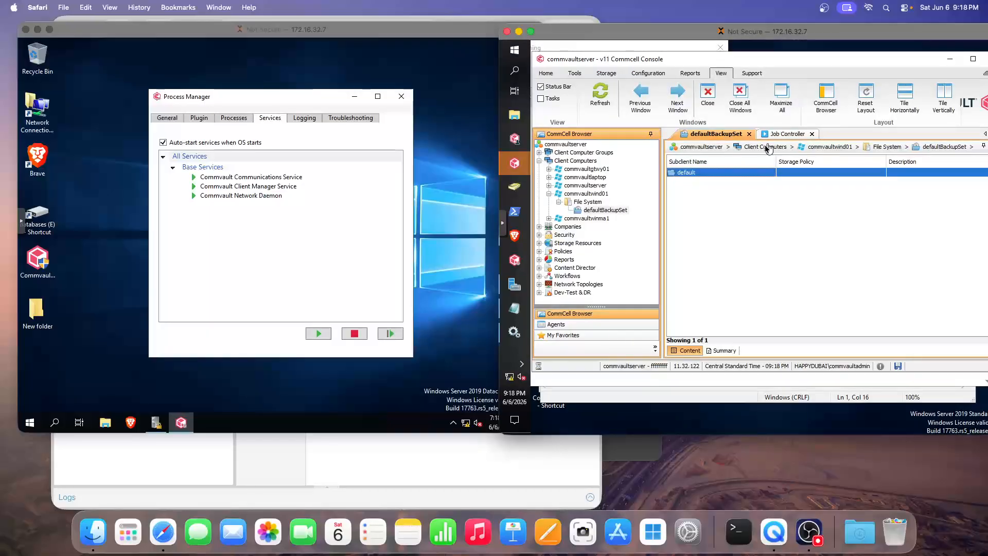
Bring up the other Commcell Console window and dismiss its idle-connection prompt
left_click(514, 164)
left_click(598, 178)
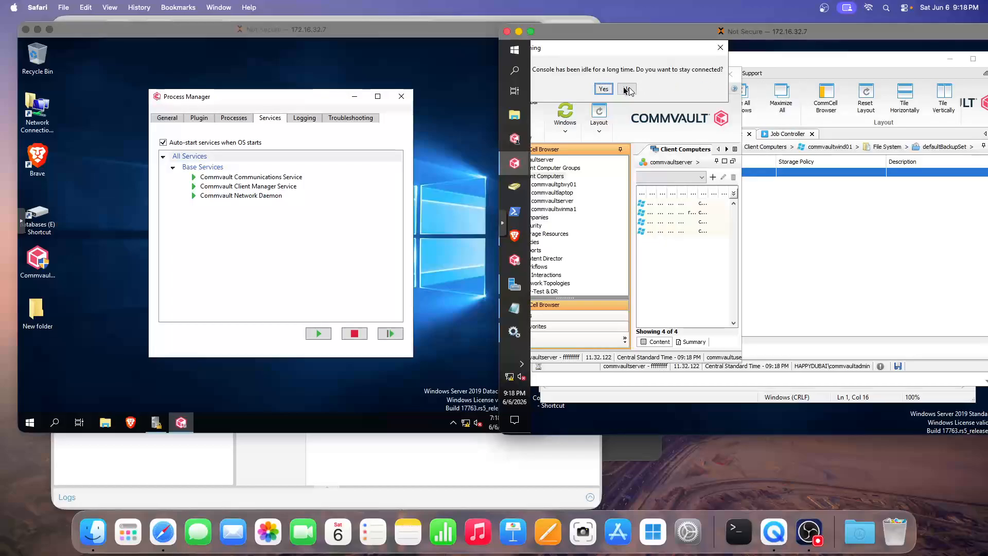
left_click(604, 89)
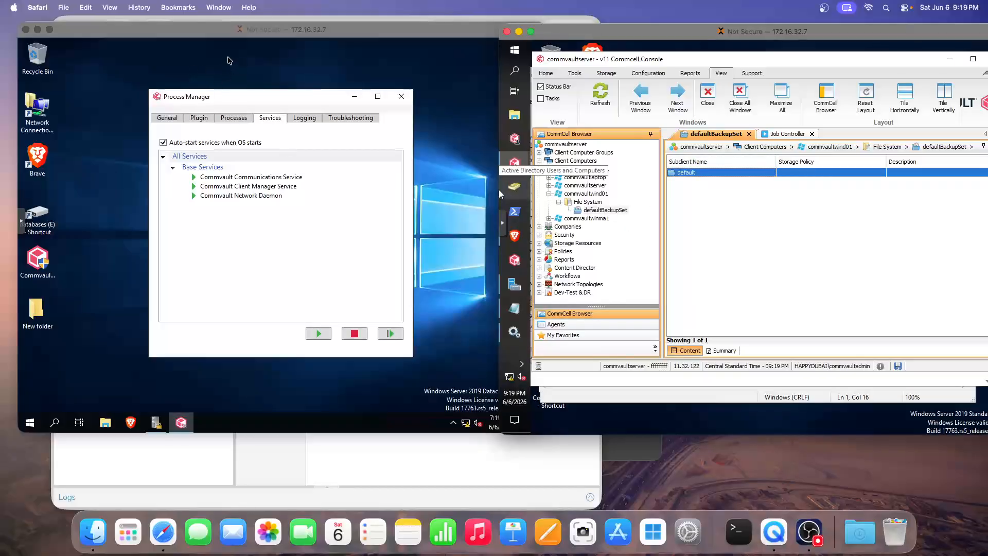
Restart all services on the client commvaultwind01 from the Commcell Console and acknowledge the completion note
right_click(580, 196)
mouse_move(638, 205)
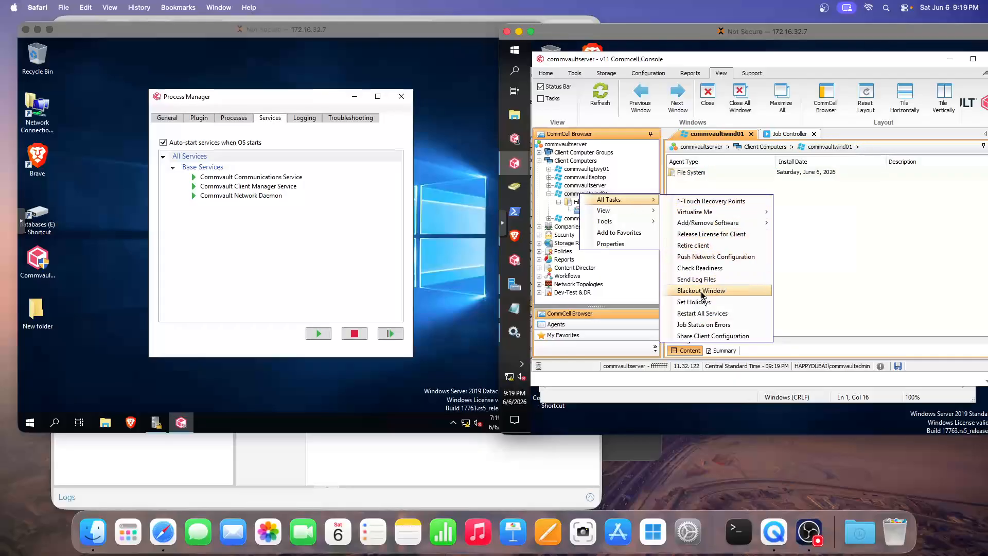
left_click(705, 314)
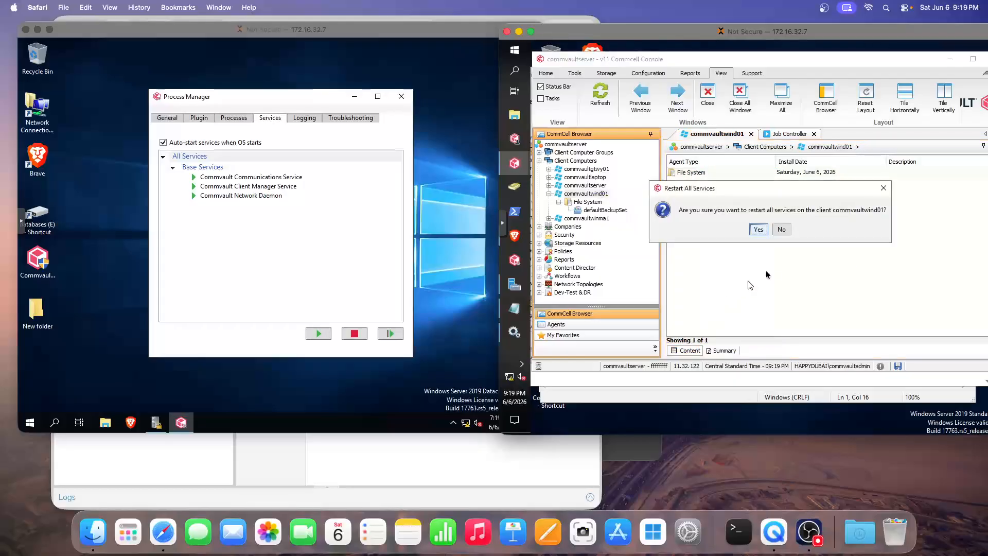
left_click(760, 230)
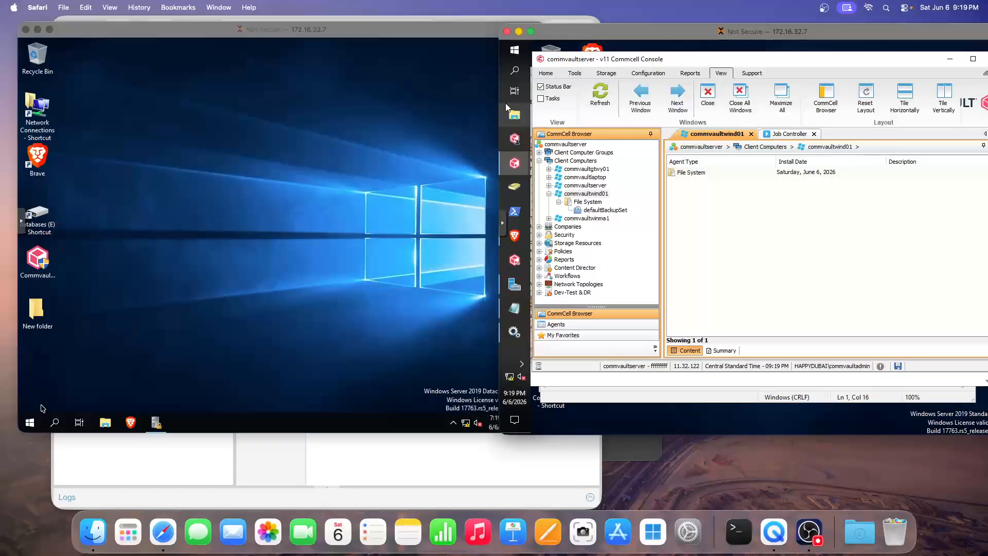
left_click(29, 423)
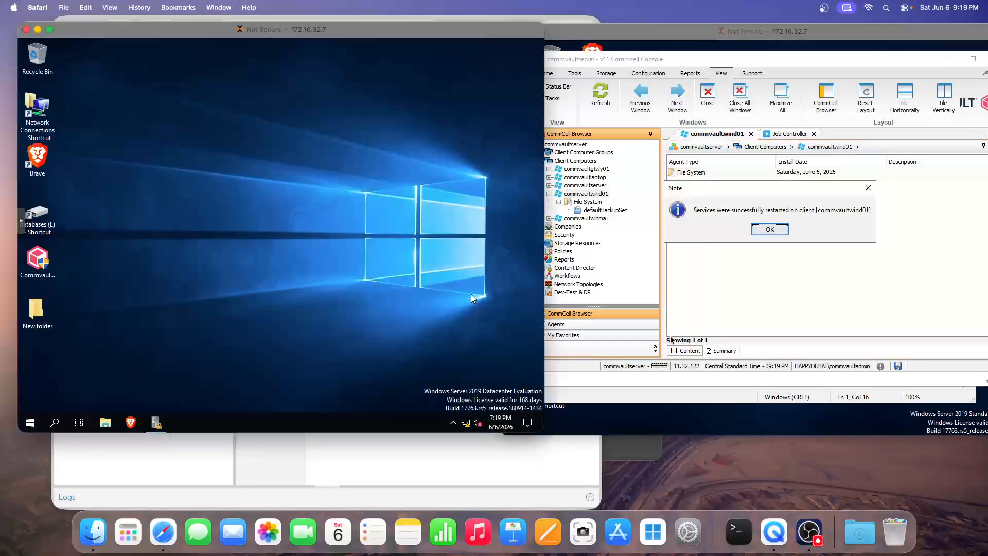
left_click(773, 233)
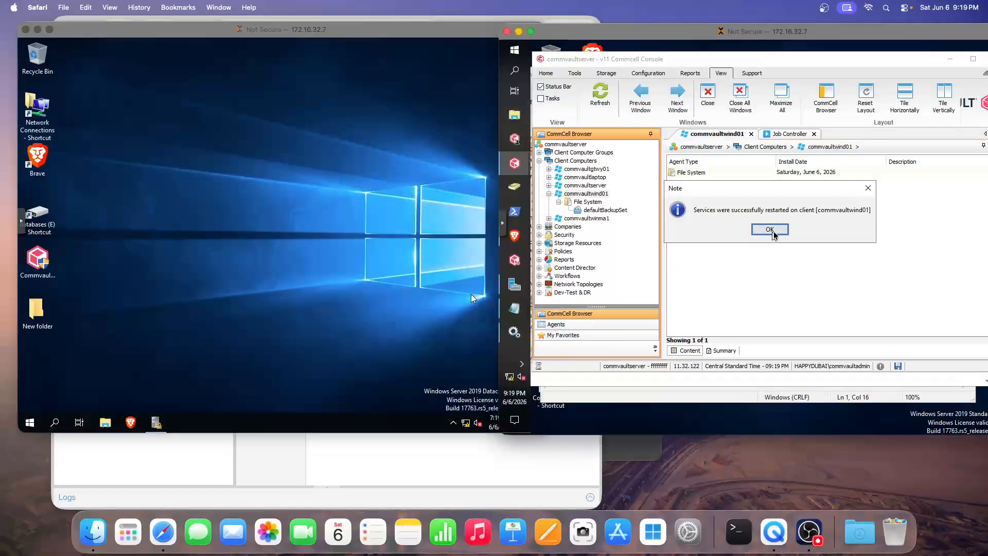
left_click(770, 229)
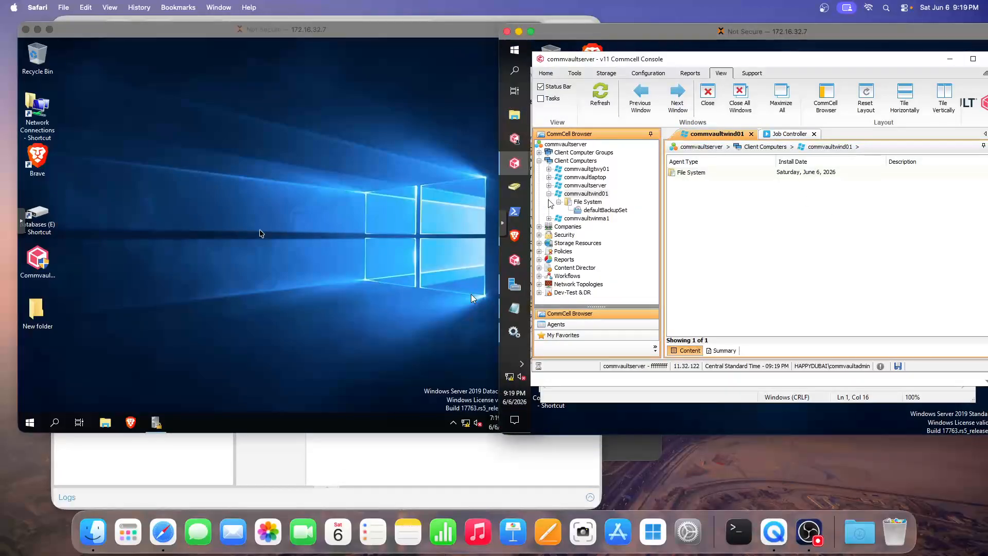
Return to the client desktop and reopen Commvault Process Manager
left_click(471, 296)
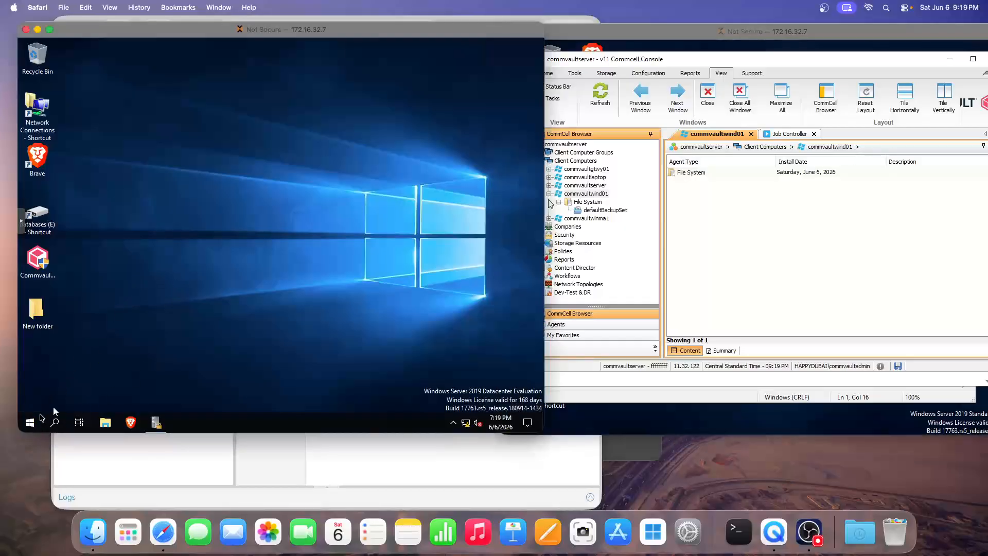
left_click(29, 422)
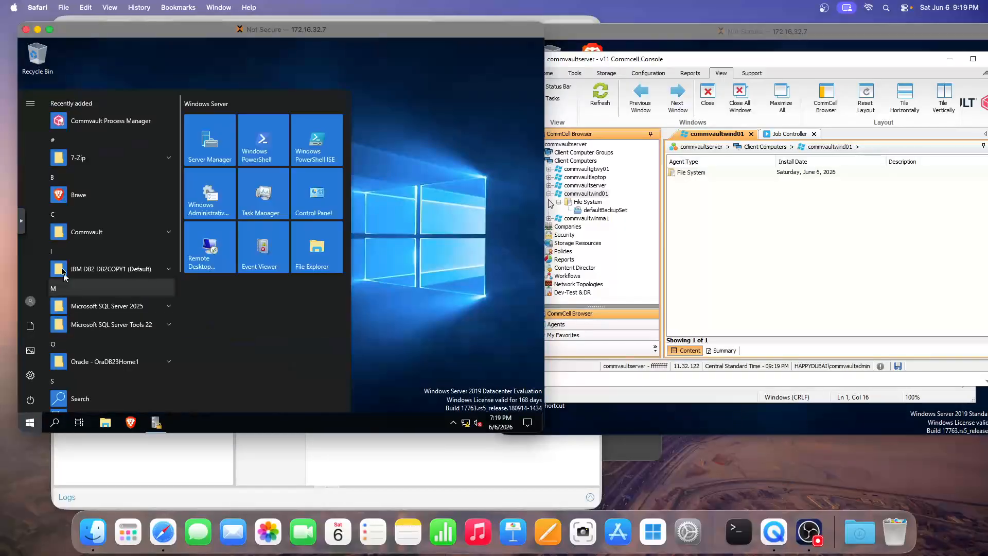
left_click(85, 232)
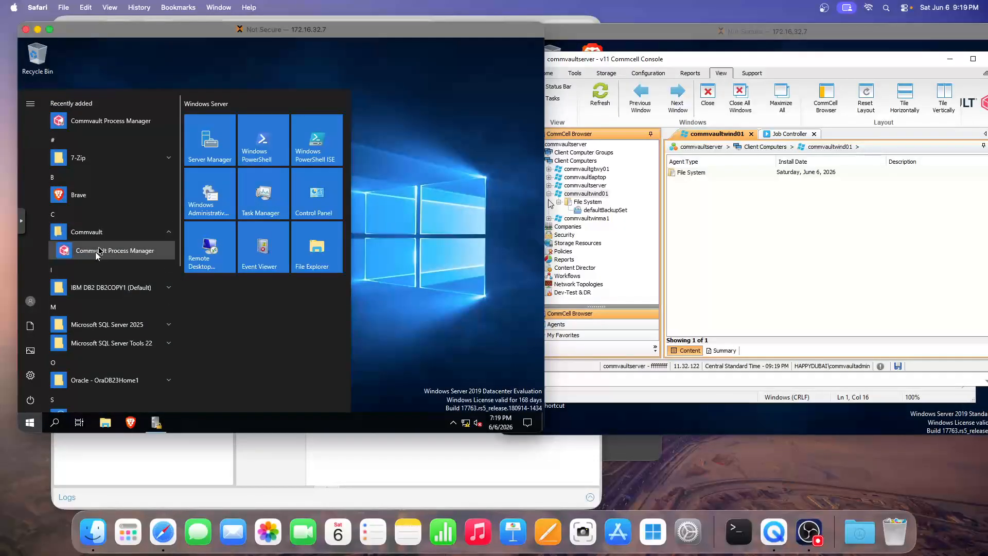
left_click(97, 251)
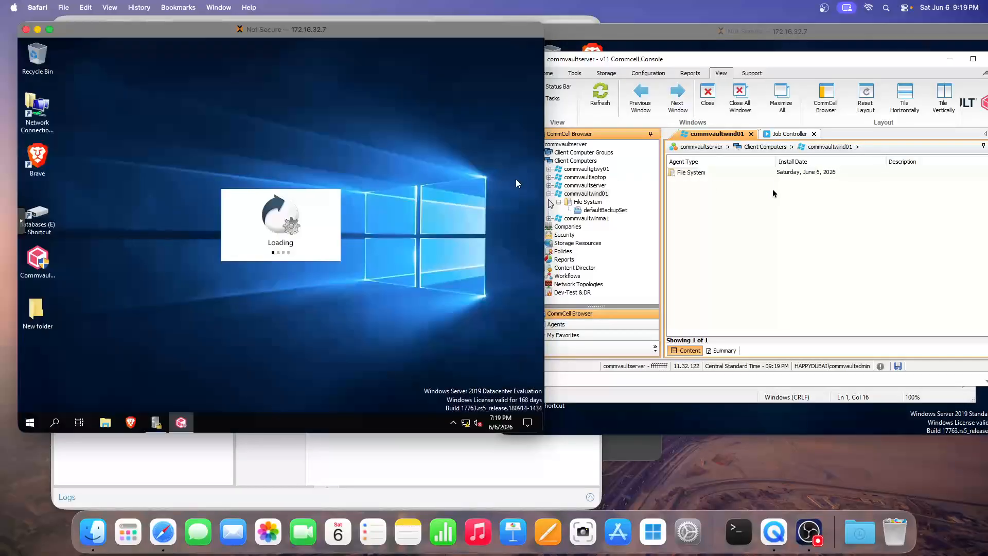
Run a readiness check on the client commvaultwind01 from the Commcell Console
left_click(773, 191)
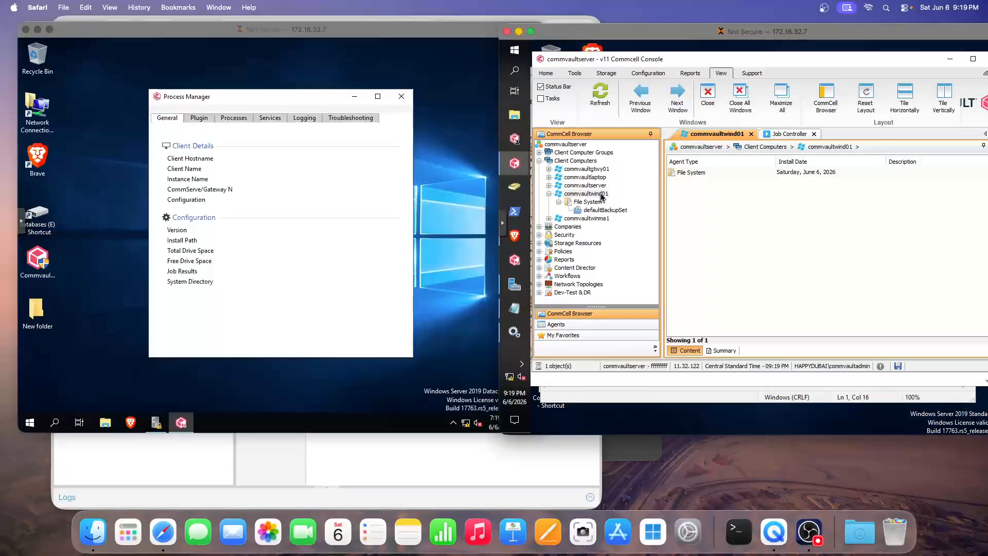
right_click(601, 196)
mouse_move(643, 201)
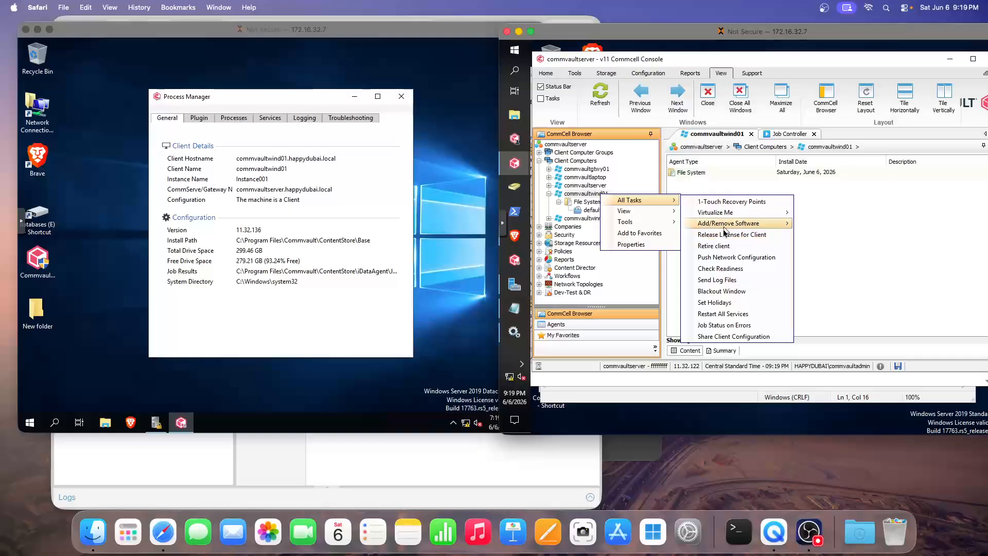
left_click(720, 269)
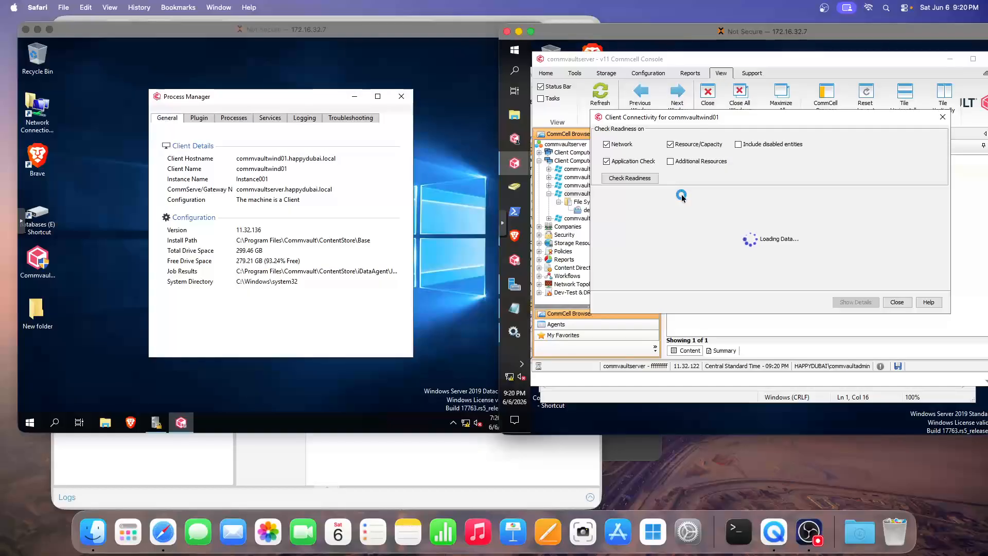
left_click(274, 119)
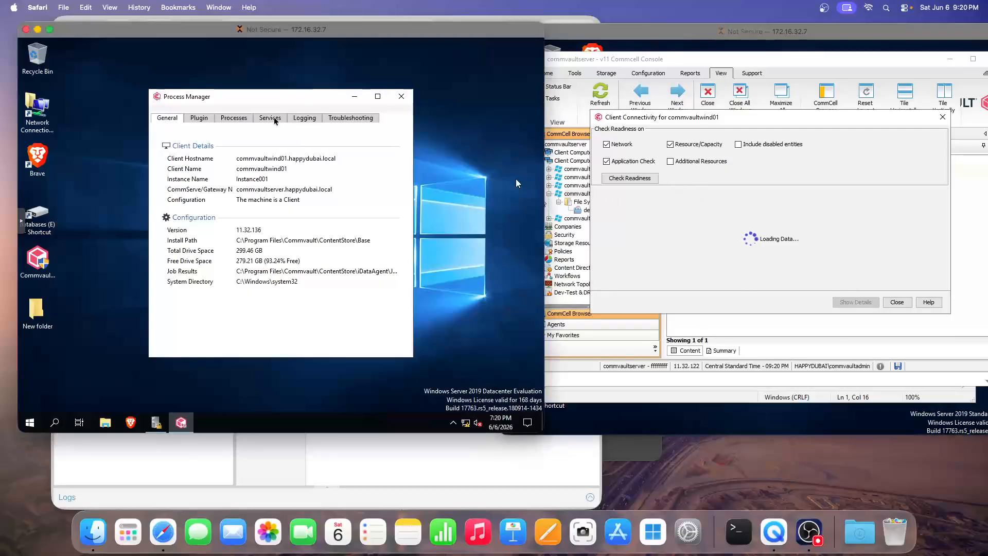
left_click(167, 118)
left_click(696, 121)
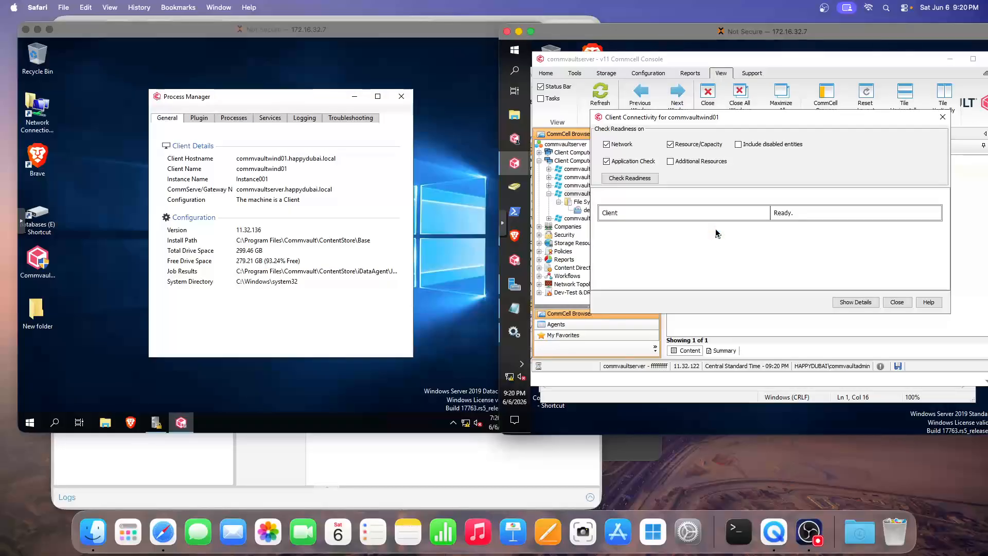
Repeat the readiness check with additional resources and disabled entities included, review its details, and close the connectivity results
left_click(672, 162)
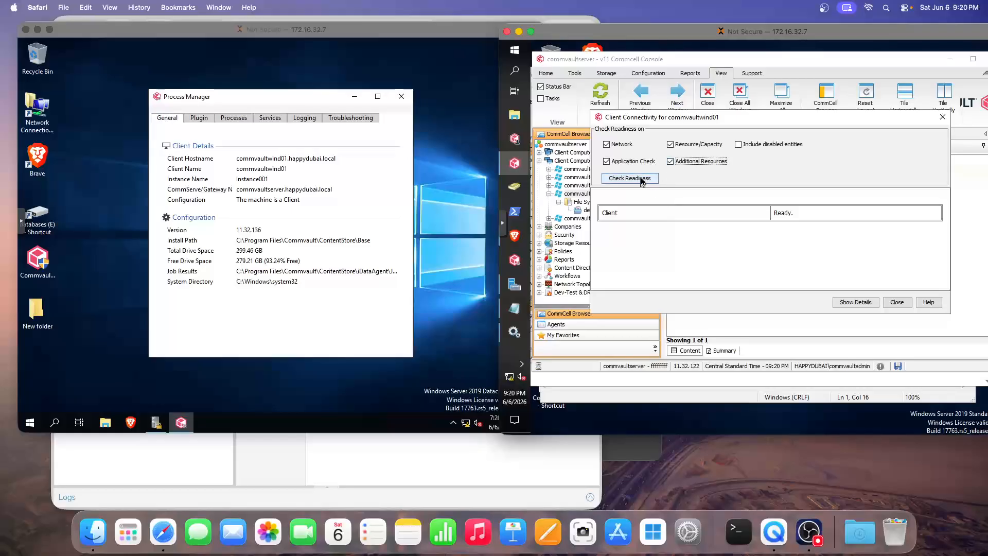
left_click(737, 146)
left_click(638, 178)
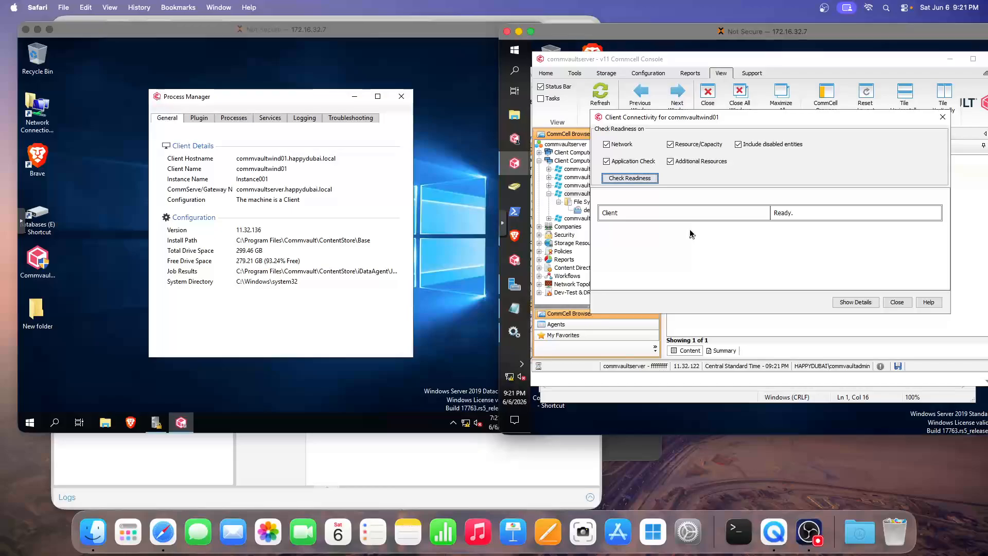
left_click(855, 302)
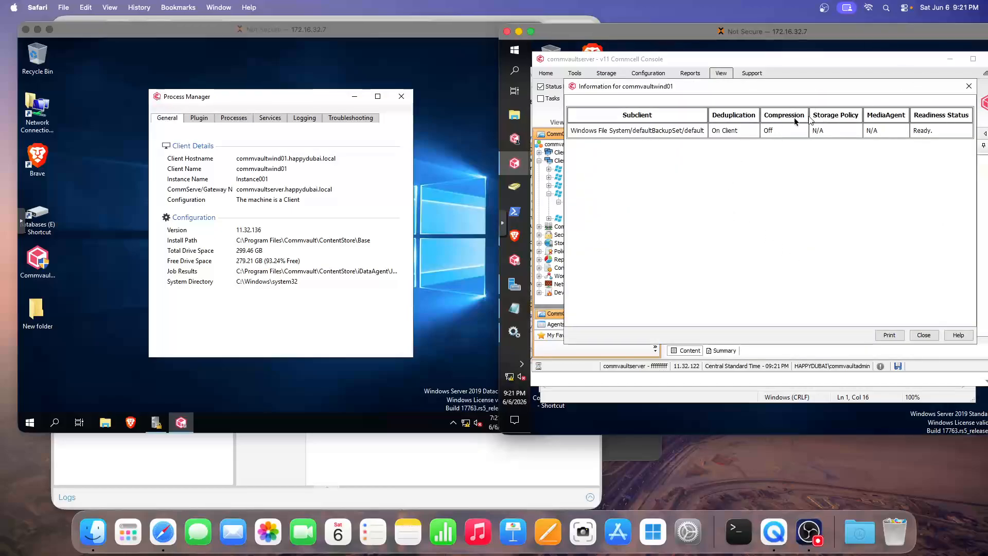
left_click(970, 87)
left_click(942, 116)
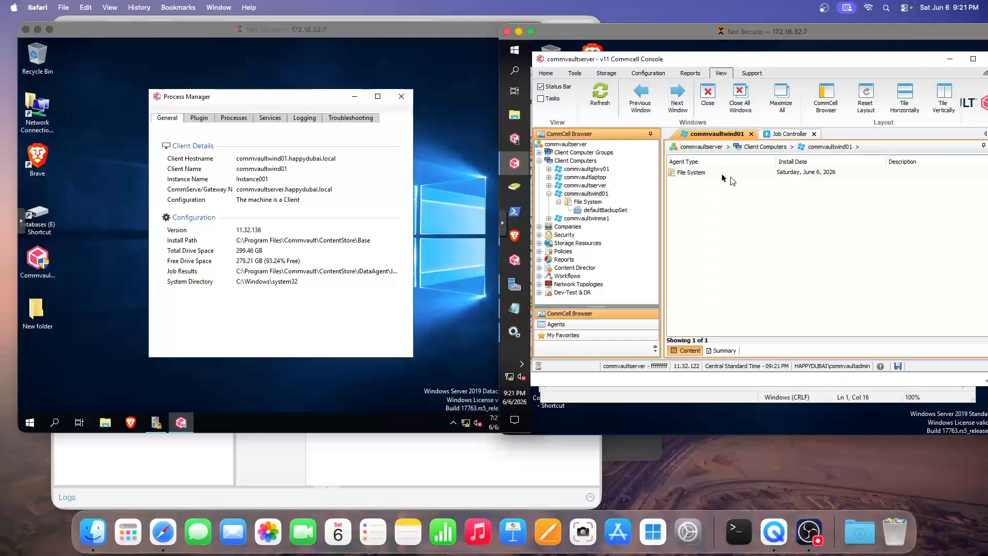
View the schedules of the client commvaultwind01, then close the schedules view
right_click(746, 147)
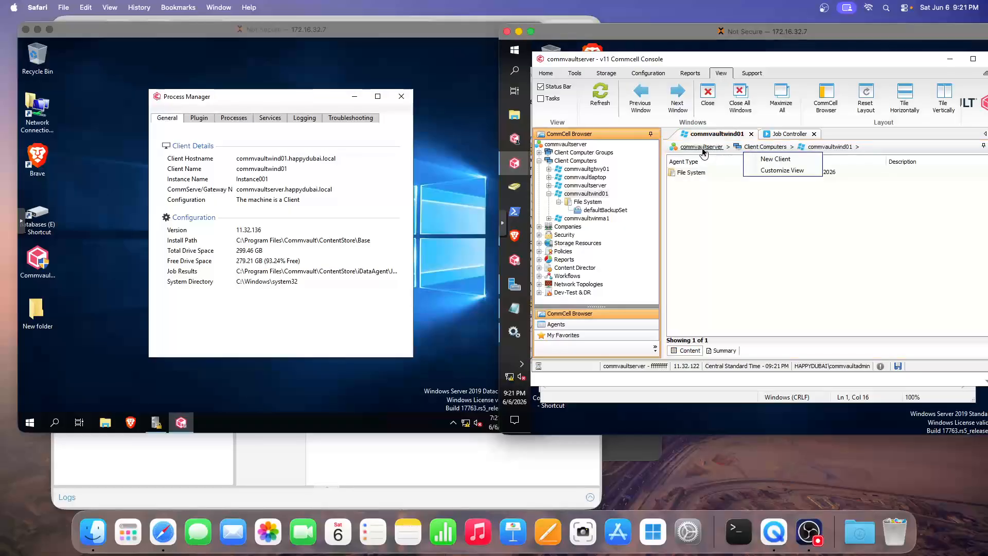
right_click(690, 147)
right_click(812, 149)
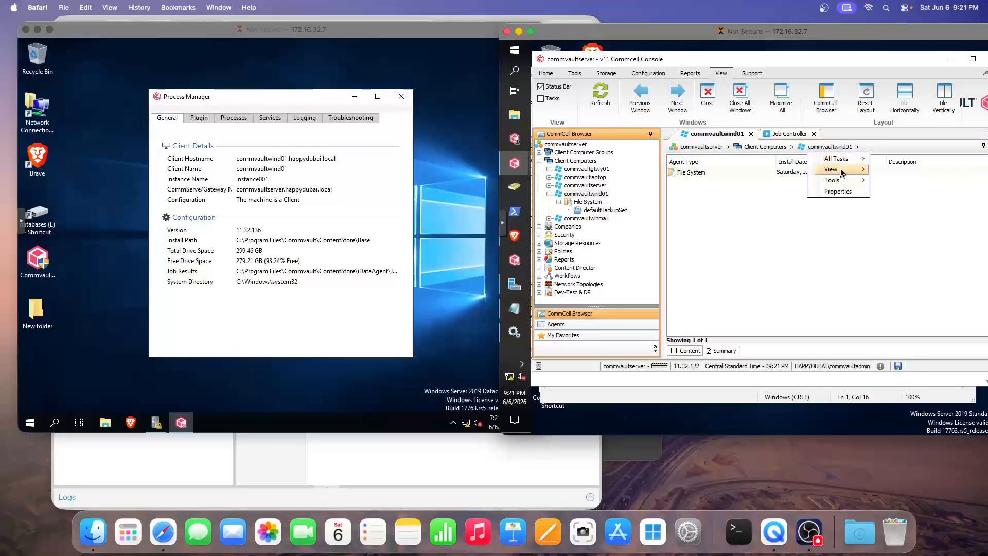
mouse_move(842, 172)
left_click(894, 211)
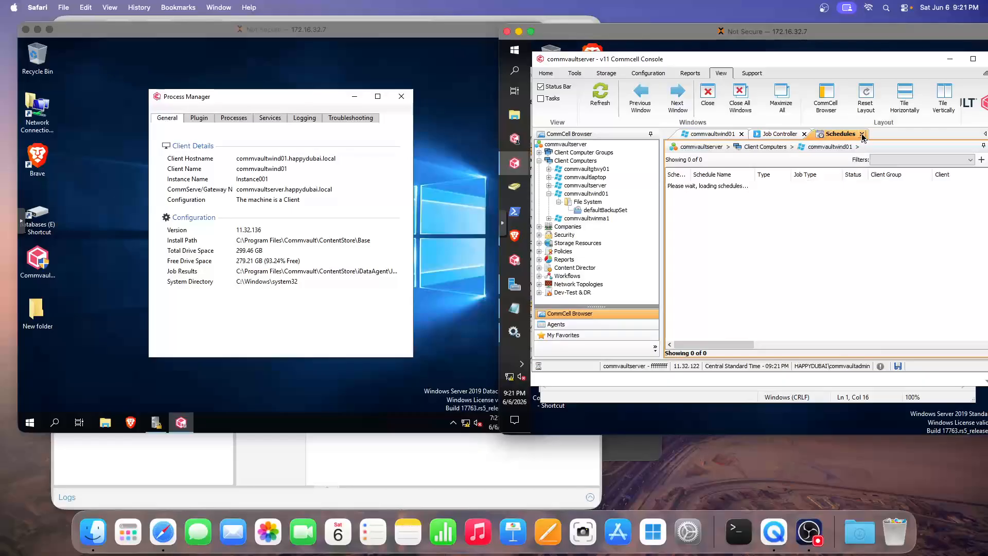
left_click(862, 135)
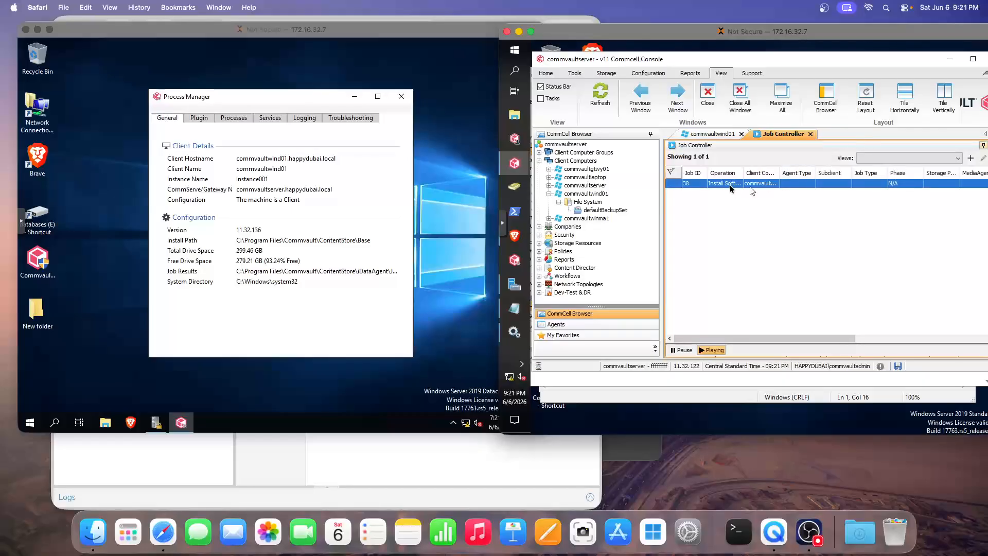
Review the progress, attempts and client status of the install software job, then close its details
left_click(550, 195)
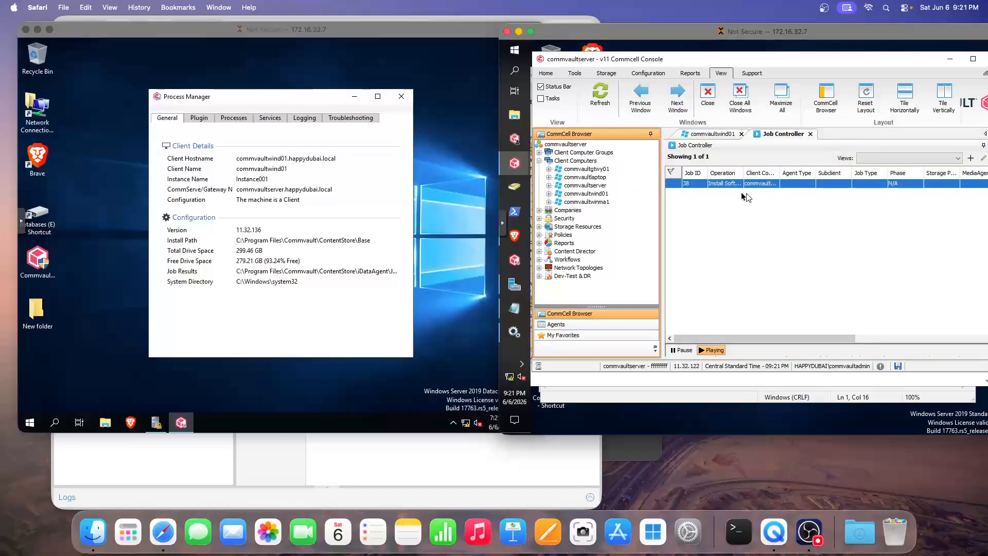
double_click(721, 185)
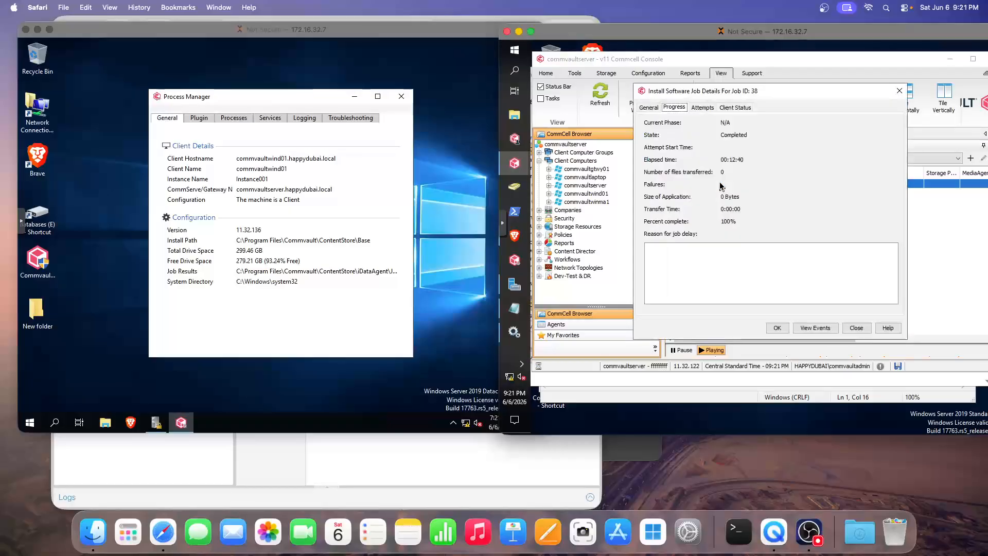
left_click(712, 108)
left_click(731, 107)
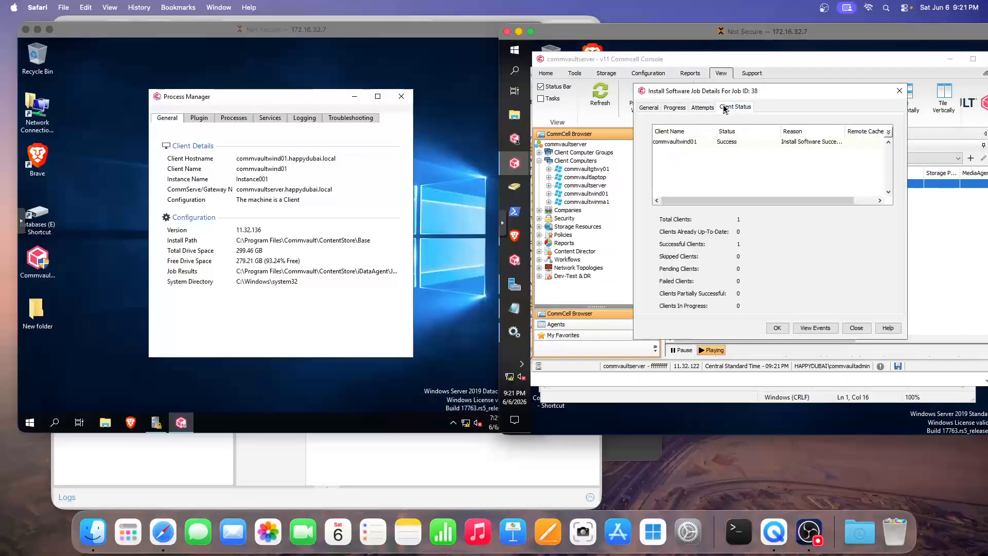
left_click(900, 90)
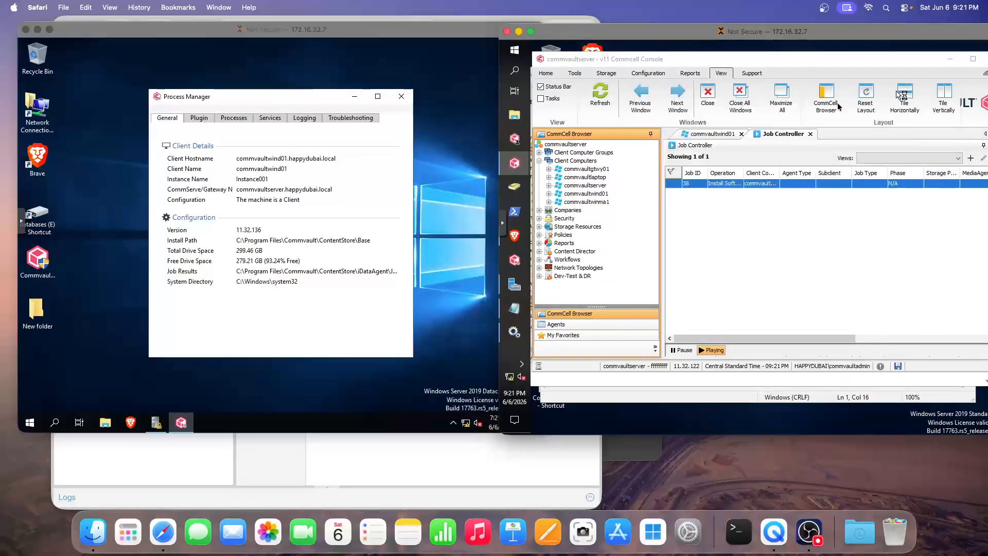
Open the log file of the install software job from the job list and close it again
right_click(727, 187)
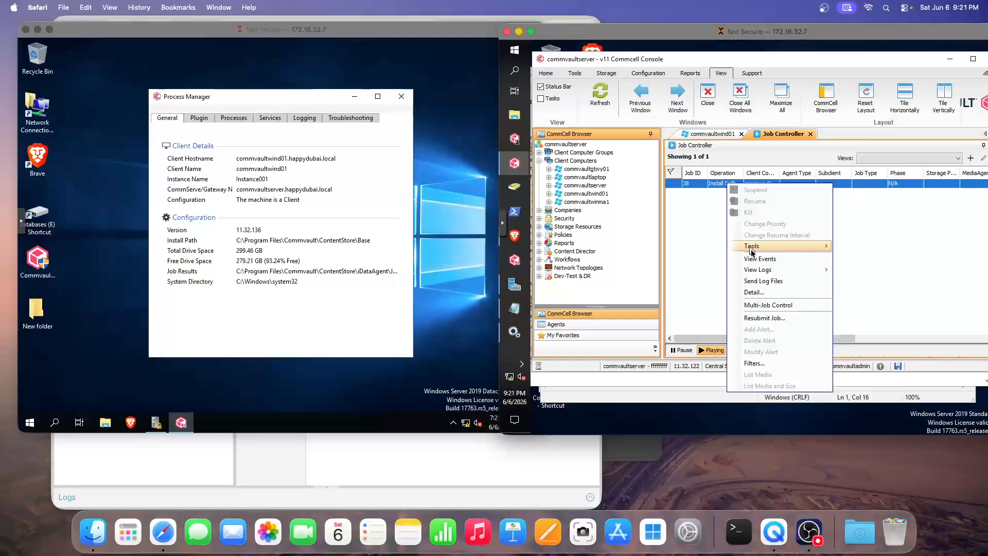
left_click(849, 271)
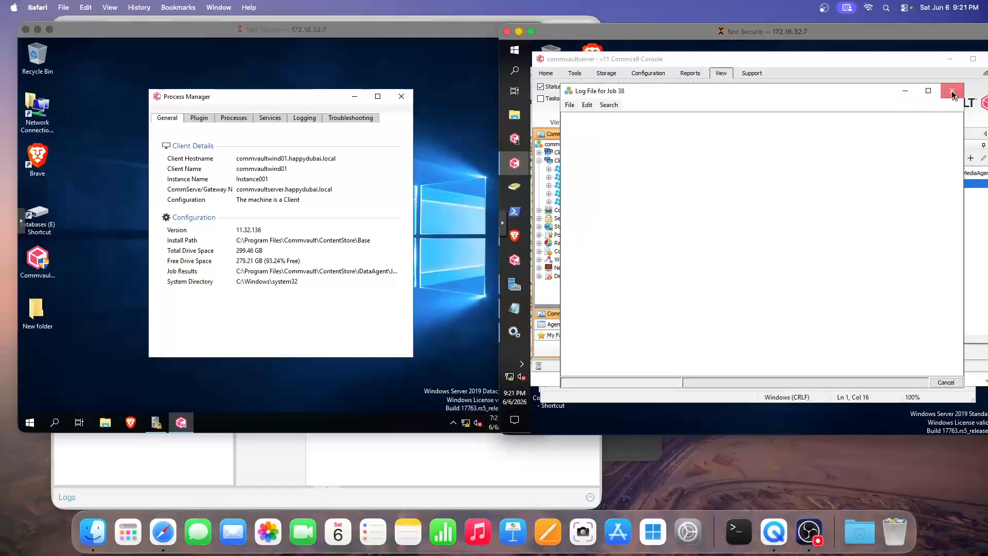
left_click(770, 229)
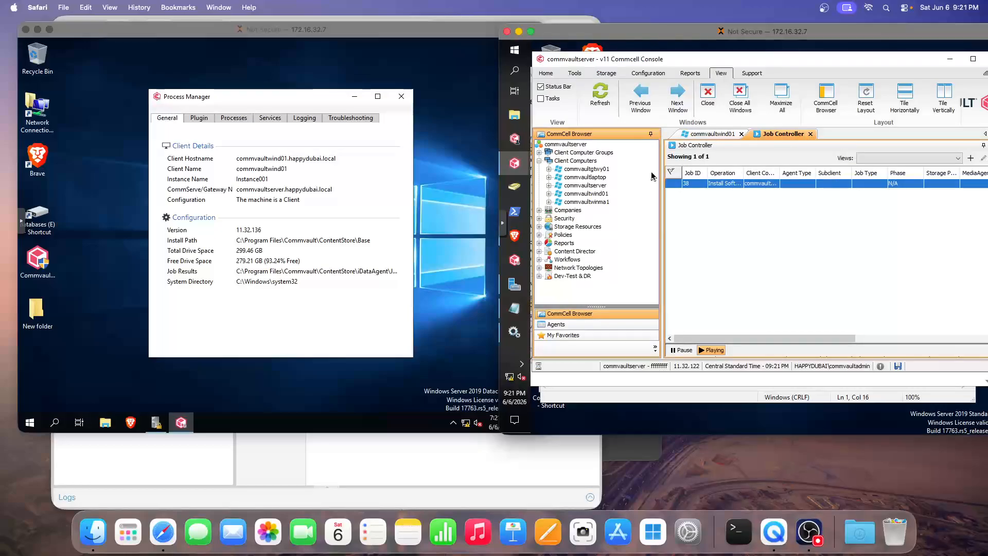
Close Process Manager on the client desktop and shift the two remote desktop windows slightly apart
left_click(277, 93)
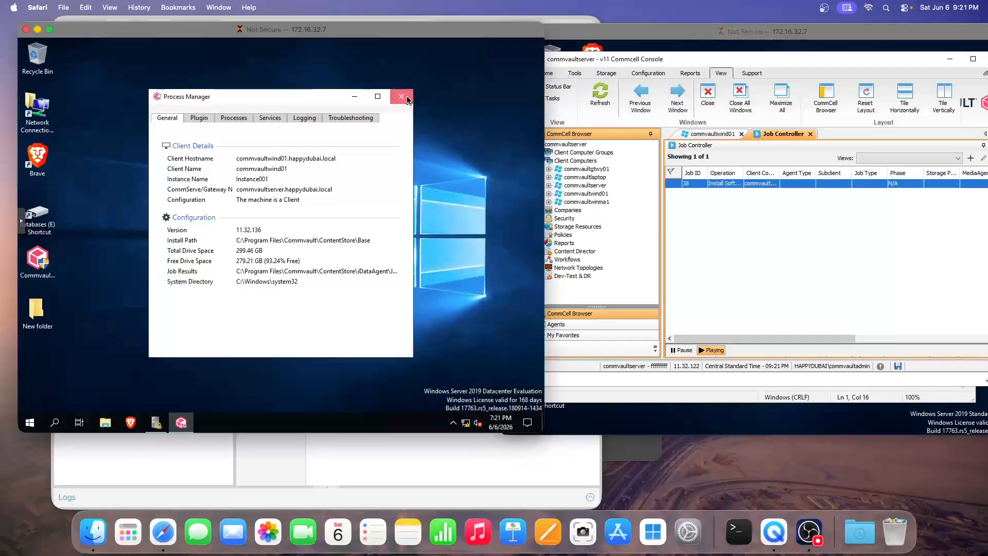
left_click(407, 96)
left_click(590, 35)
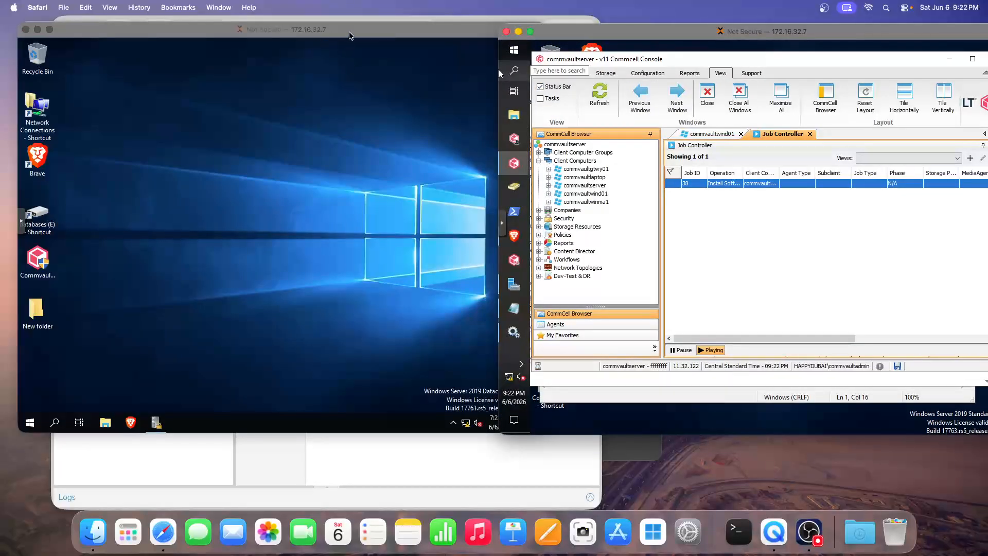
left_click_drag(349, 35, 333, 37)
left_click_drag(579, 35, 582, 31)
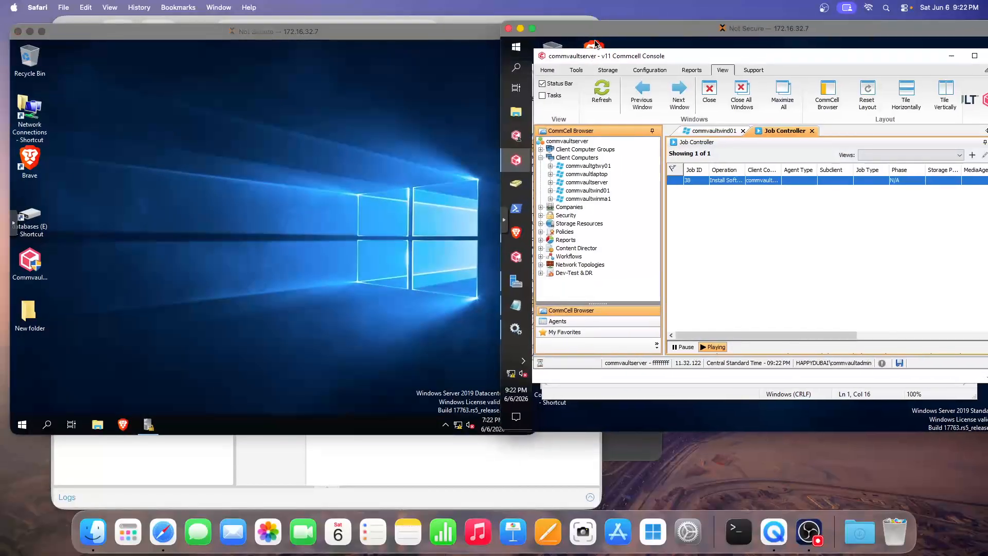
Examine the CommServe software cache configuration and its cached operating systems and versions for feature release 11.32, then close both dialogs
left_click(576, 71)
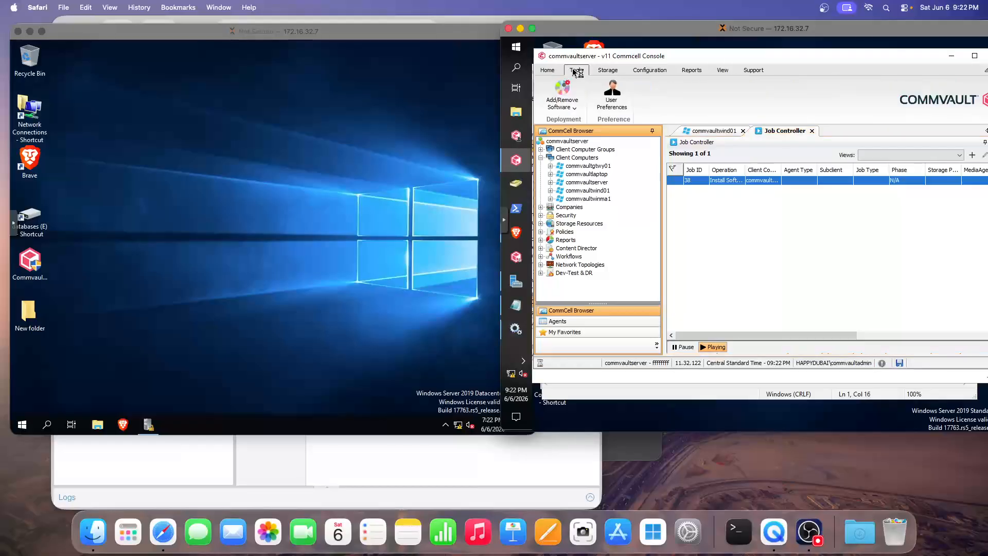
left_click(569, 103)
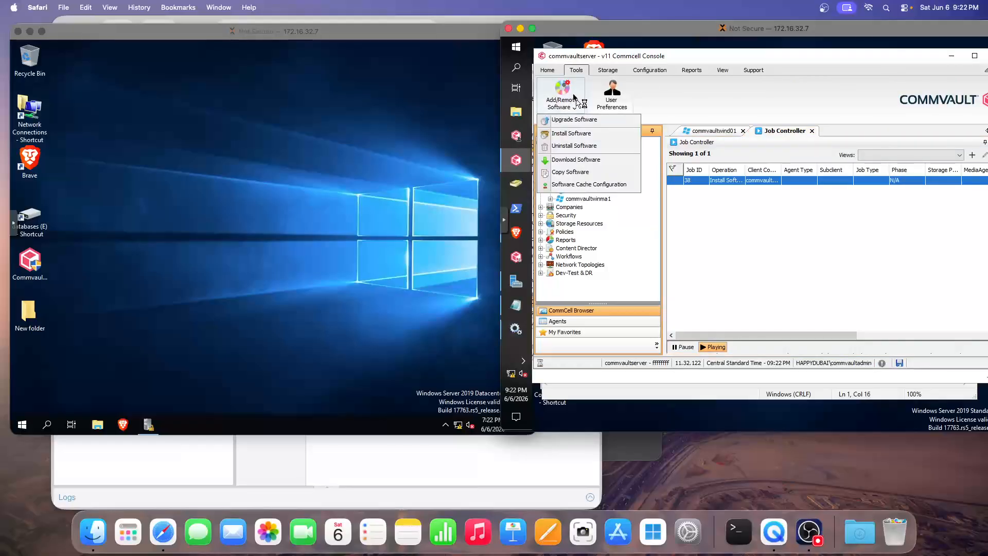
left_click(592, 185)
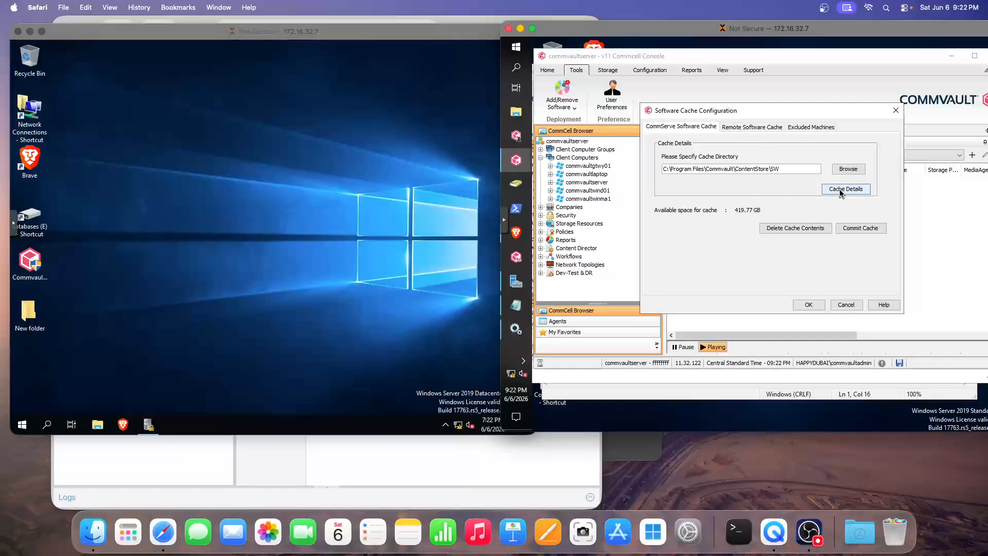
left_click(841, 191)
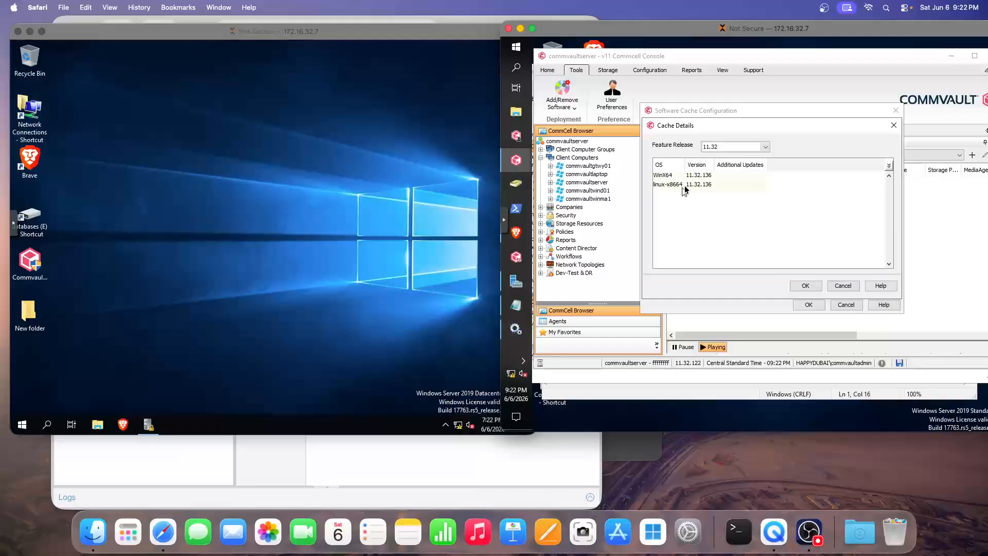
left_click_drag(685, 164, 695, 165)
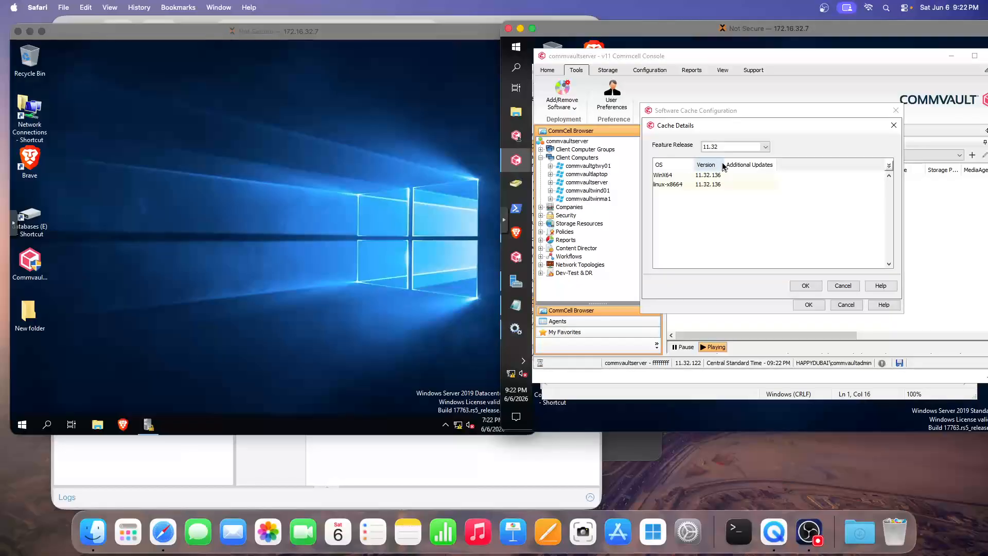
left_click_drag(723, 164, 741, 164)
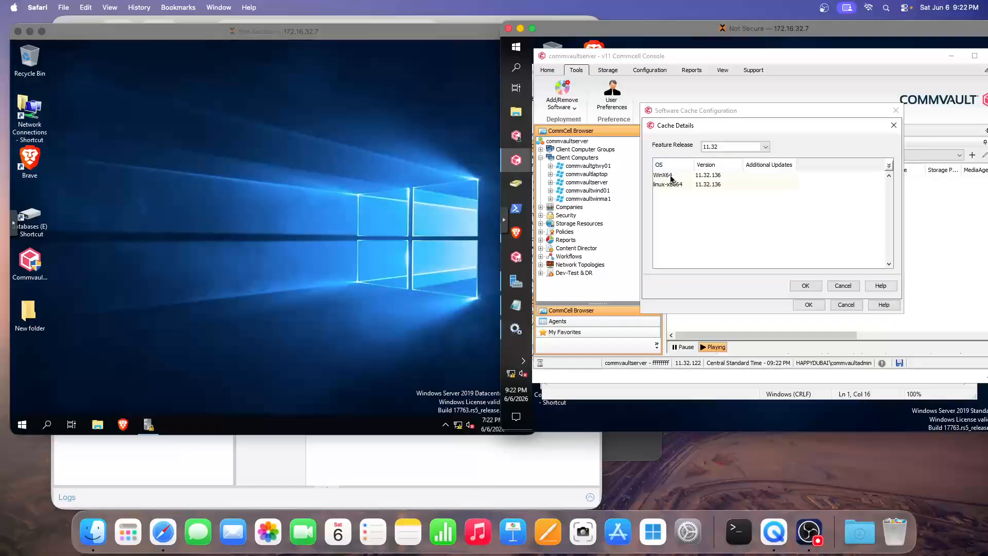
left_click(671, 177)
left_click(671, 185)
left_click(672, 176)
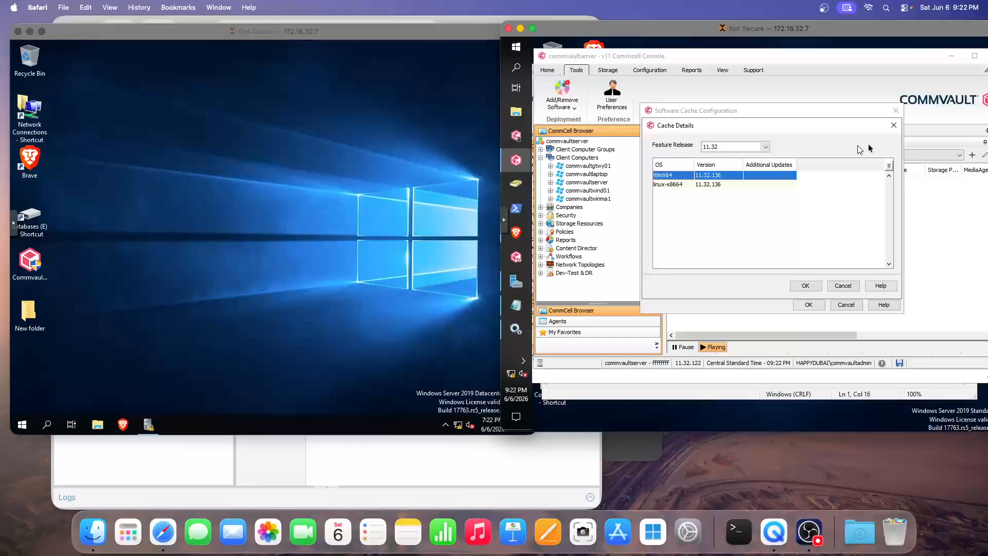
left_click(894, 125)
left_click(895, 112)
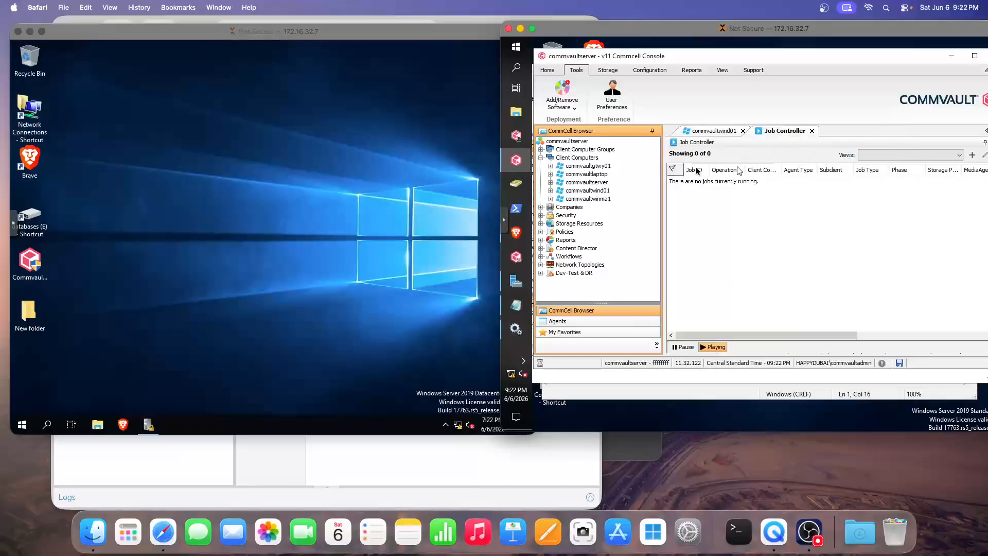
Start the install software wizard for the commvaultwind01 client and keep its current software cache settings
left_click(590, 191)
right_click(591, 192)
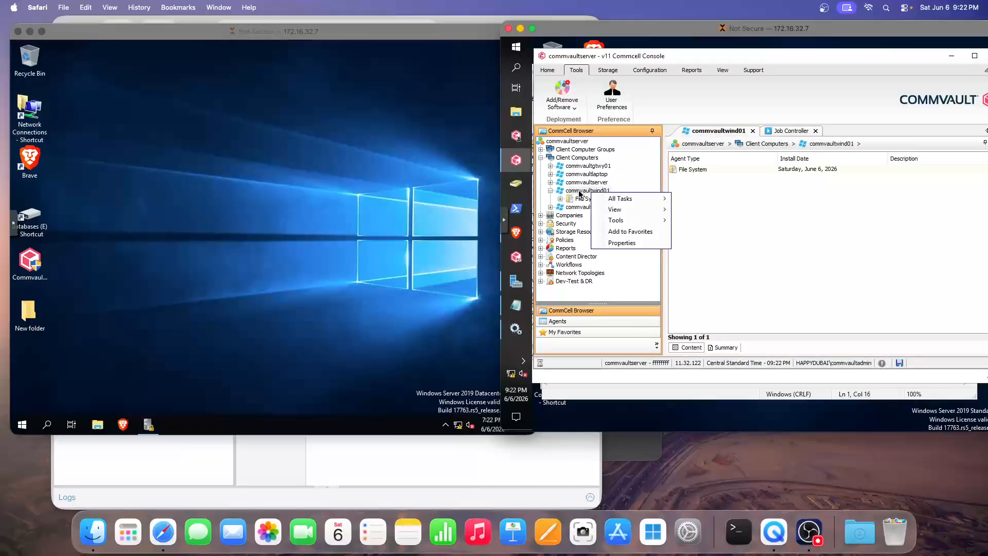
mouse_move(633, 198)
mouse_move(730, 222)
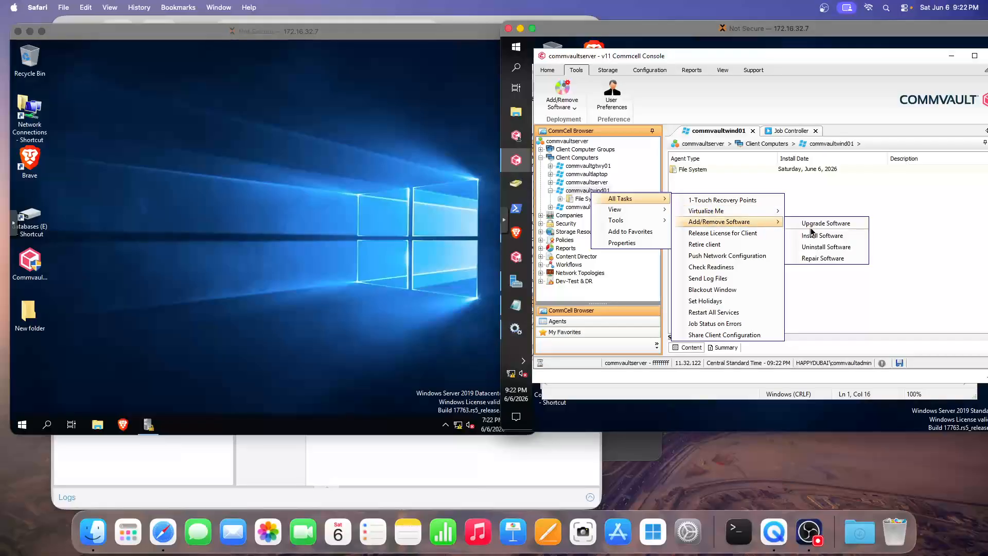
left_click(813, 235)
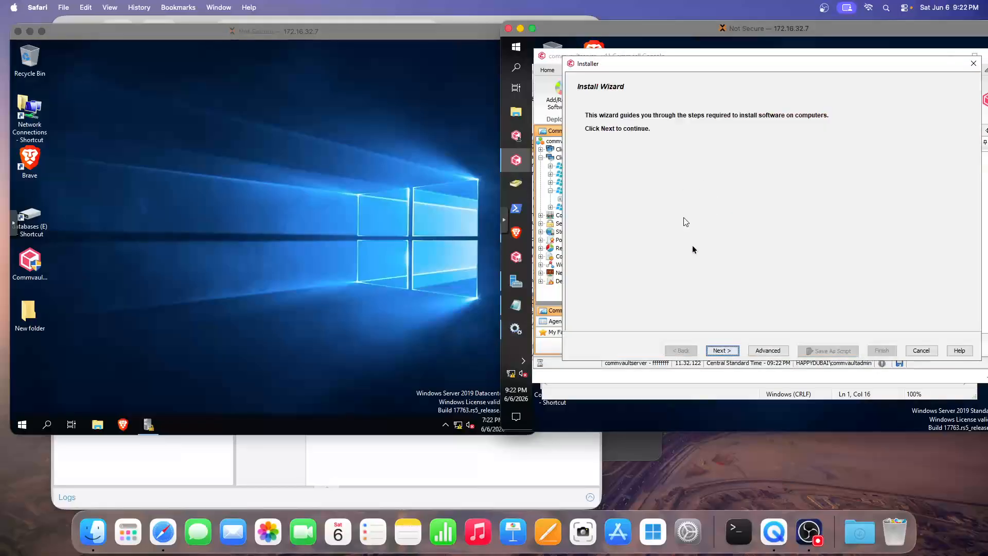
left_click(722, 350)
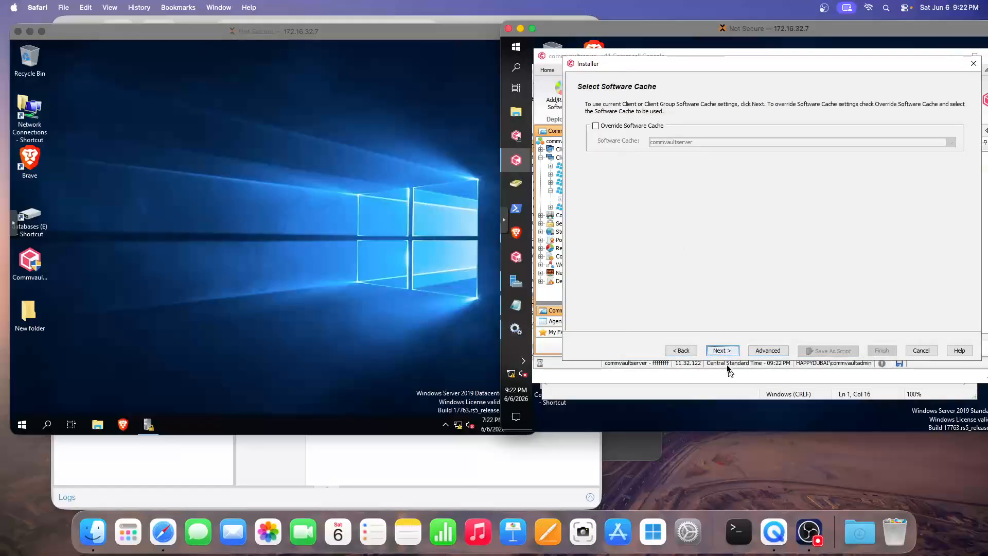
left_click(722, 350)
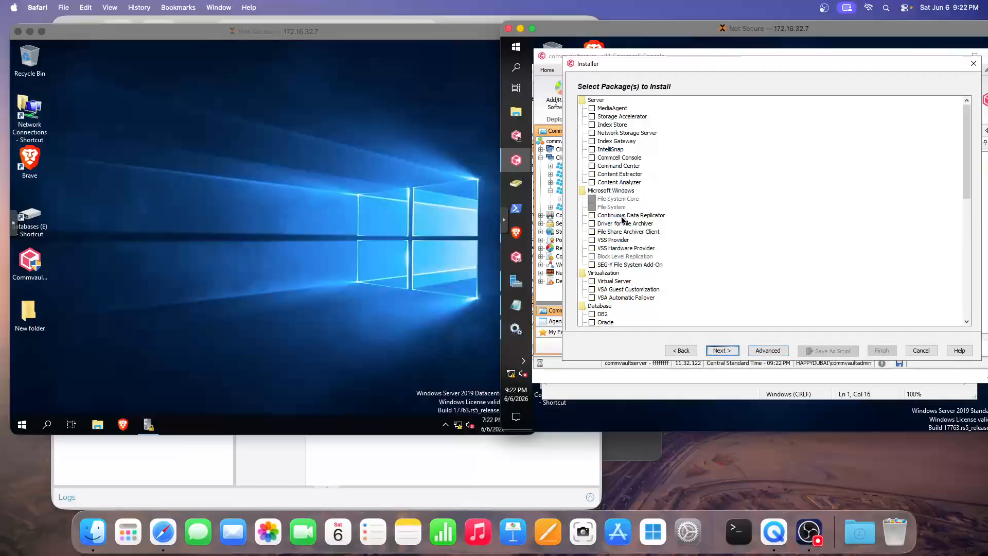
Choose the MSSQL Agent package for installation and leave the storage policy and SQL Server account empty
scroll(621, 246, "down", 4)
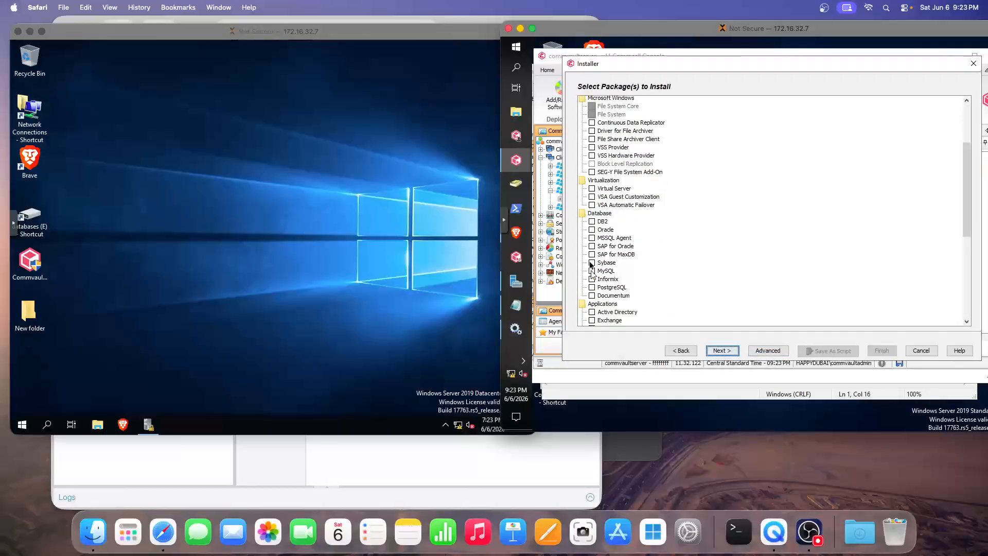
left_click(591, 238)
left_click(722, 350)
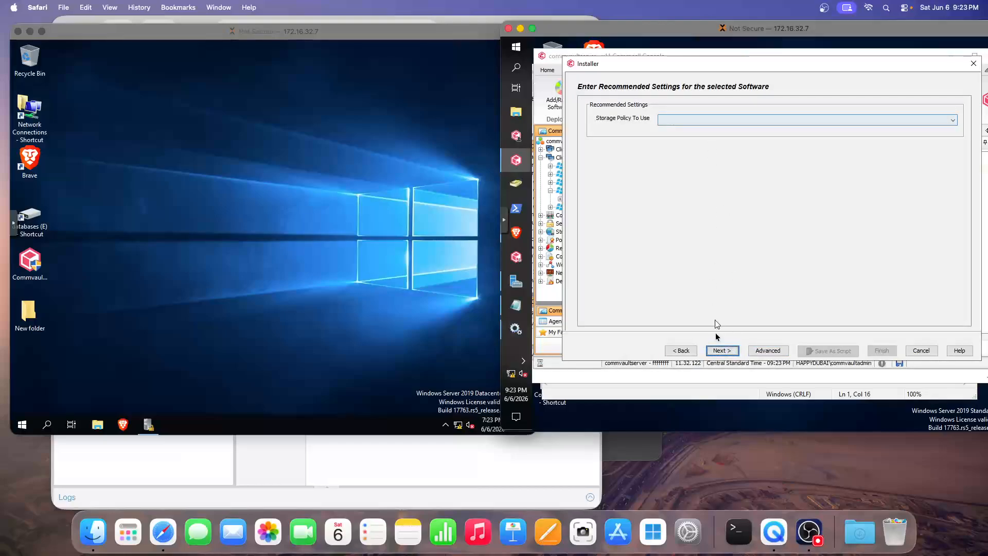
left_click(722, 351)
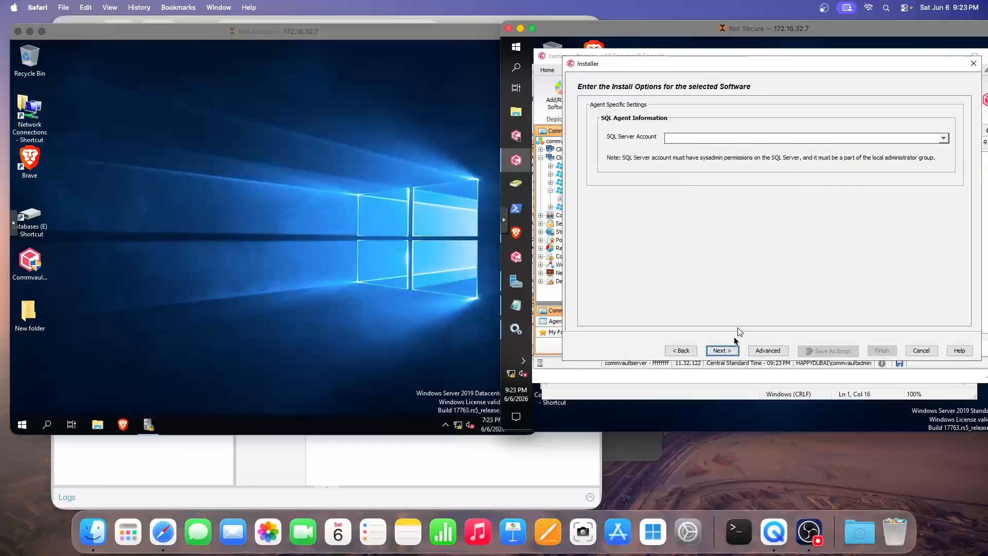
left_click(723, 351)
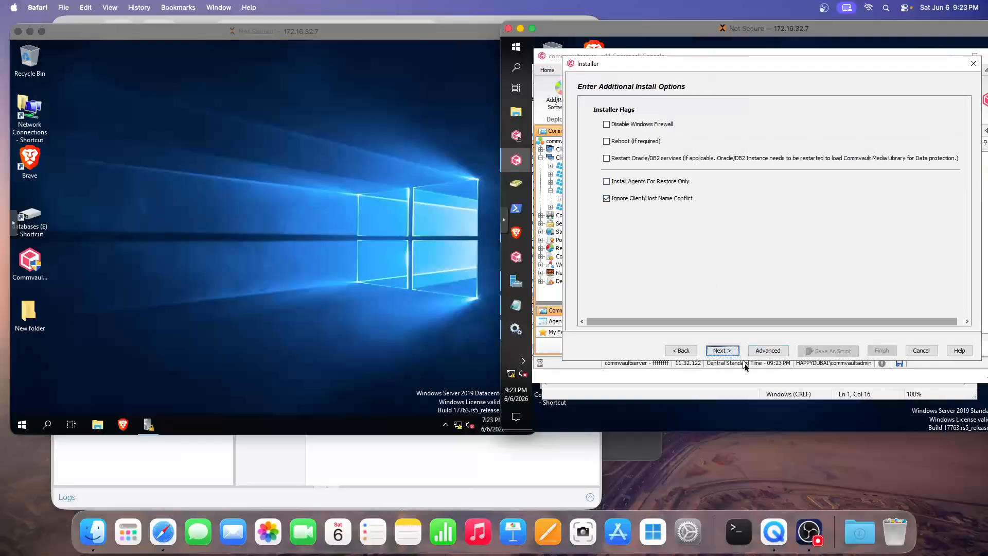
Return to the SQL agent options, check the SQL Server account choices, and proceed with the account left empty
left_click(693, 352)
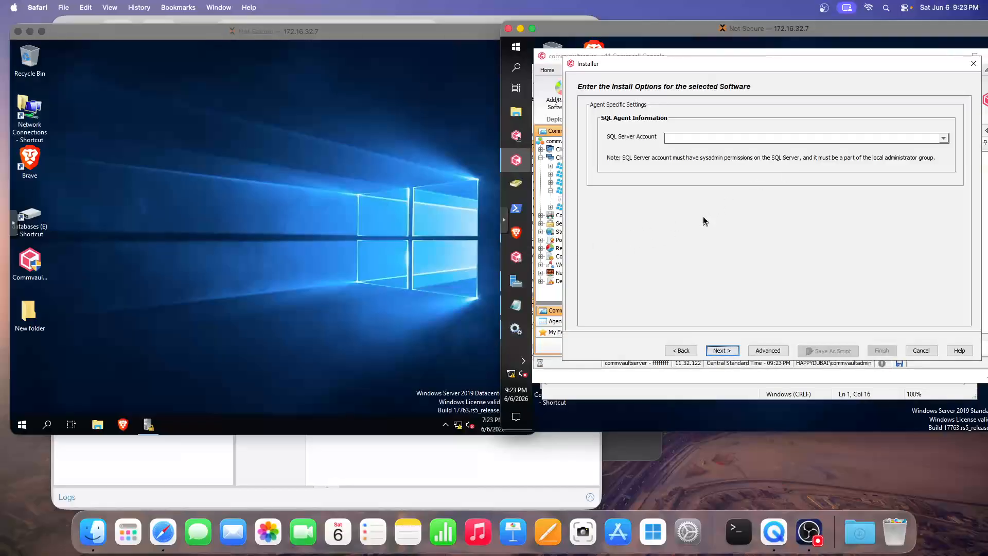
left_click(944, 139)
left_click(944, 140)
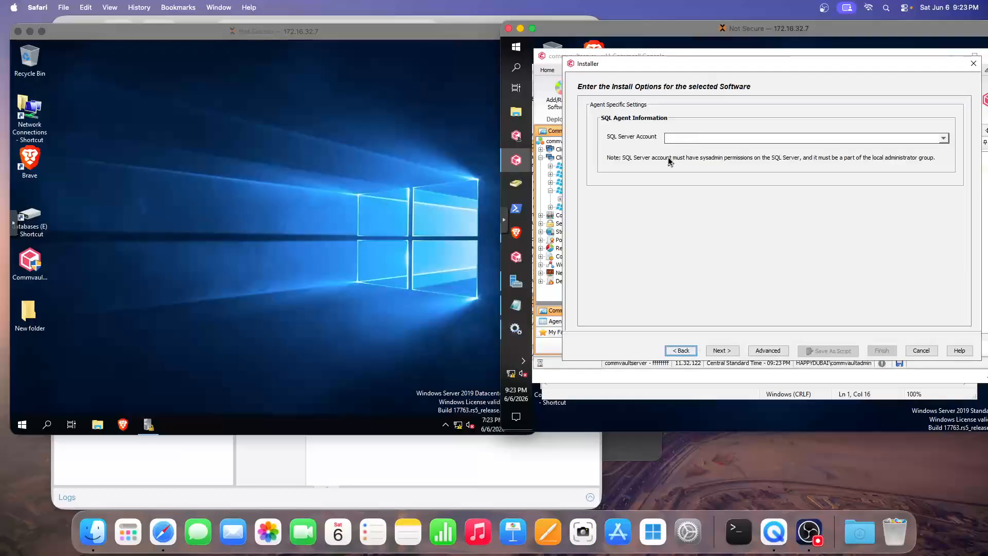
left_click(722, 351)
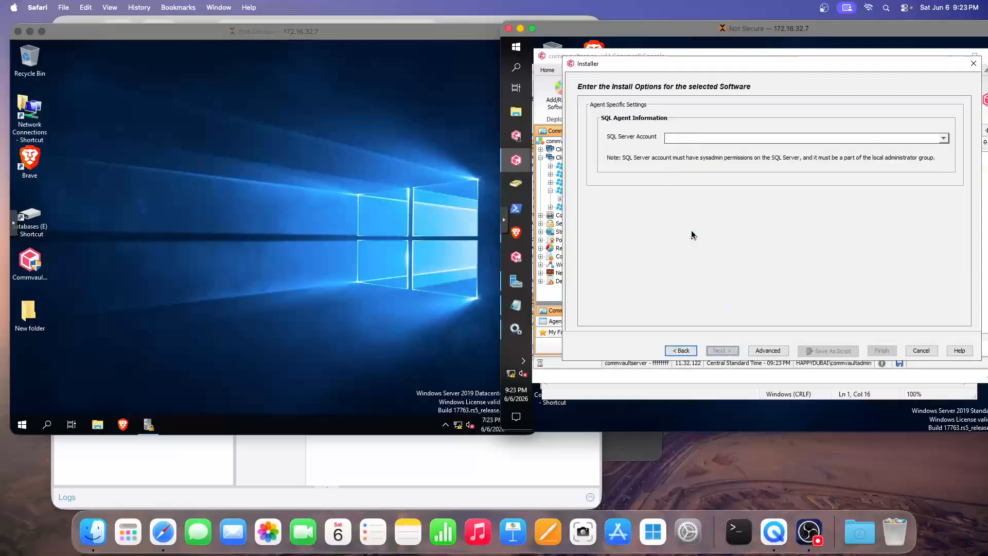
Keep the default additional and optional install settings, review the summary, and submit the MSSQL agent installation to run immediately
left_click(722, 351)
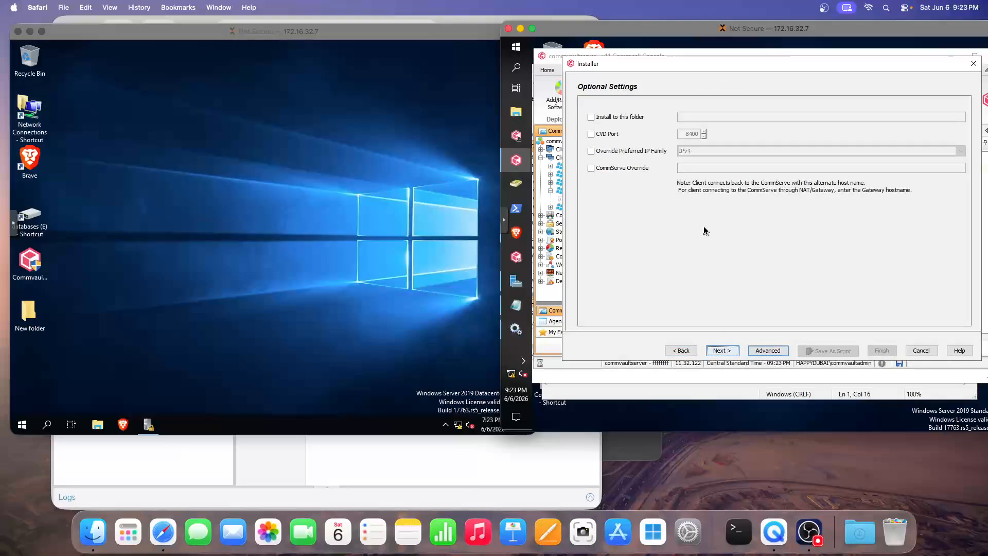
left_click(722, 351)
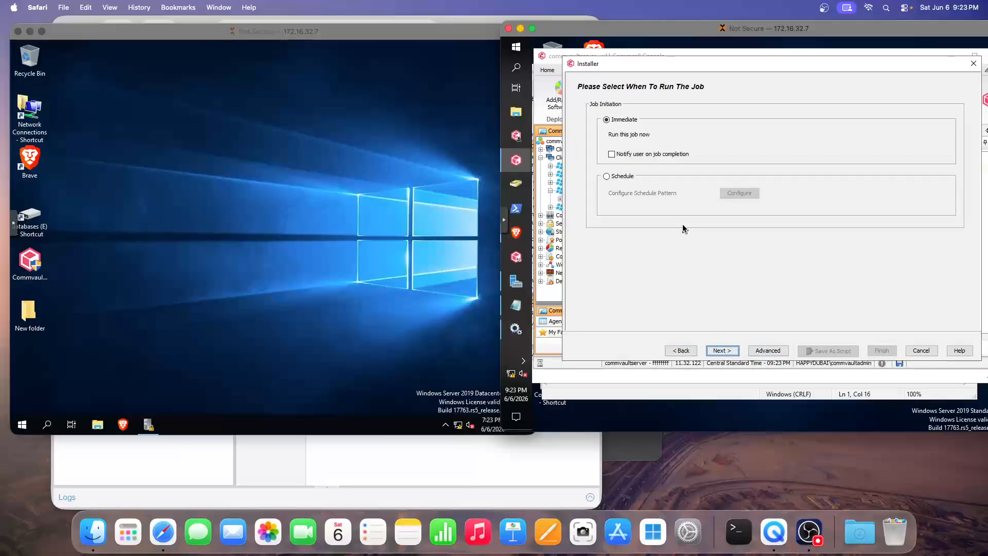
left_click(723, 350)
scroll(834, 293, "down", 10)
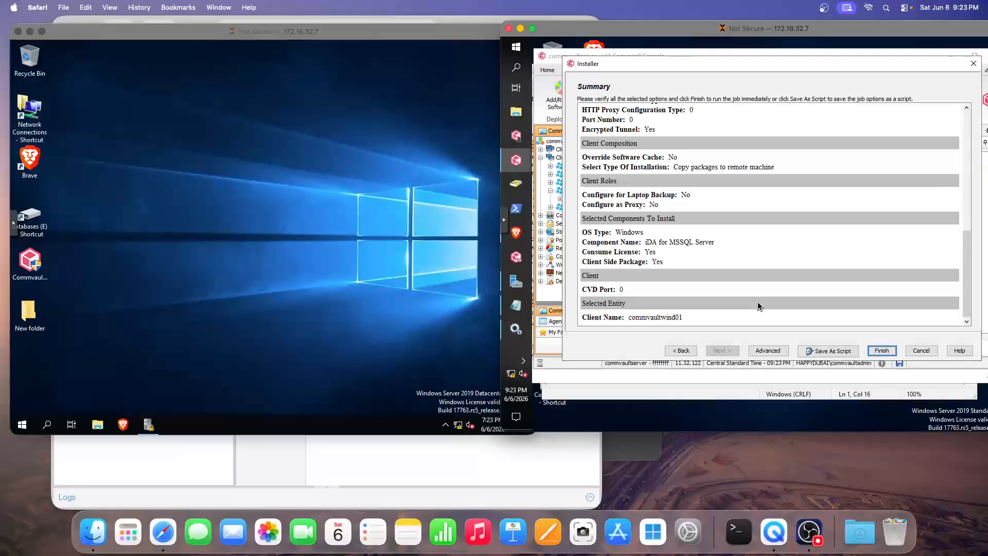
left_click(881, 350)
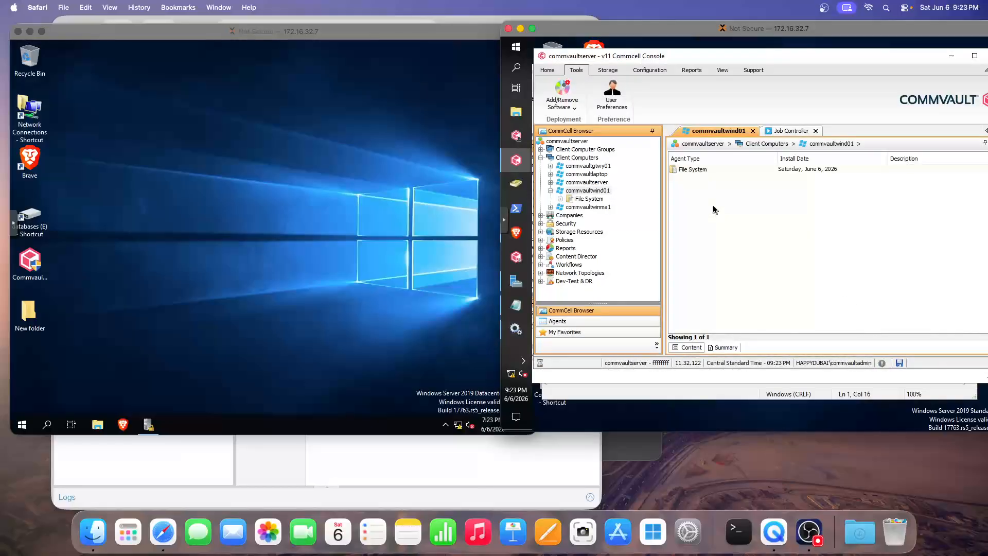
Open the details of the running install software job and check the client status of commvaultwind01
left_click(784, 132)
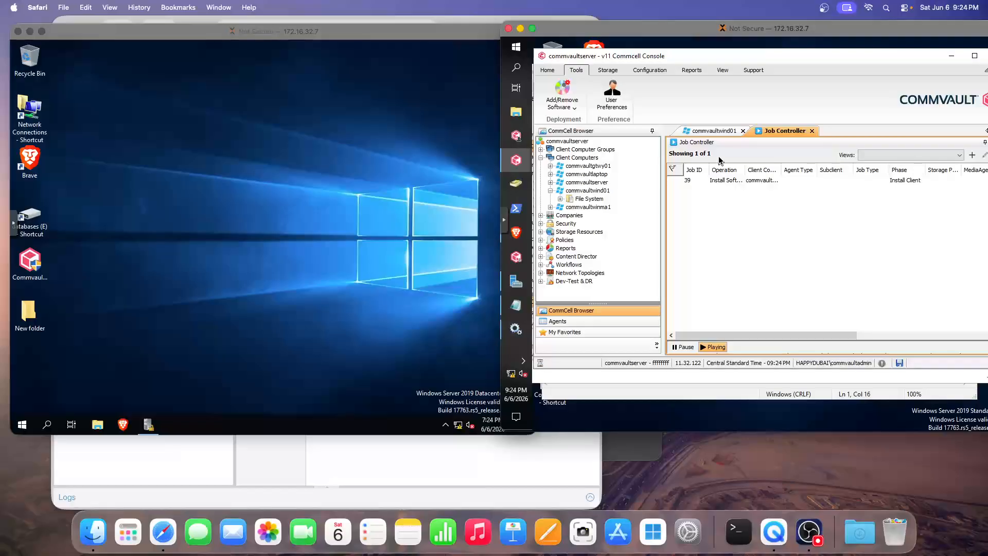
double_click(724, 181)
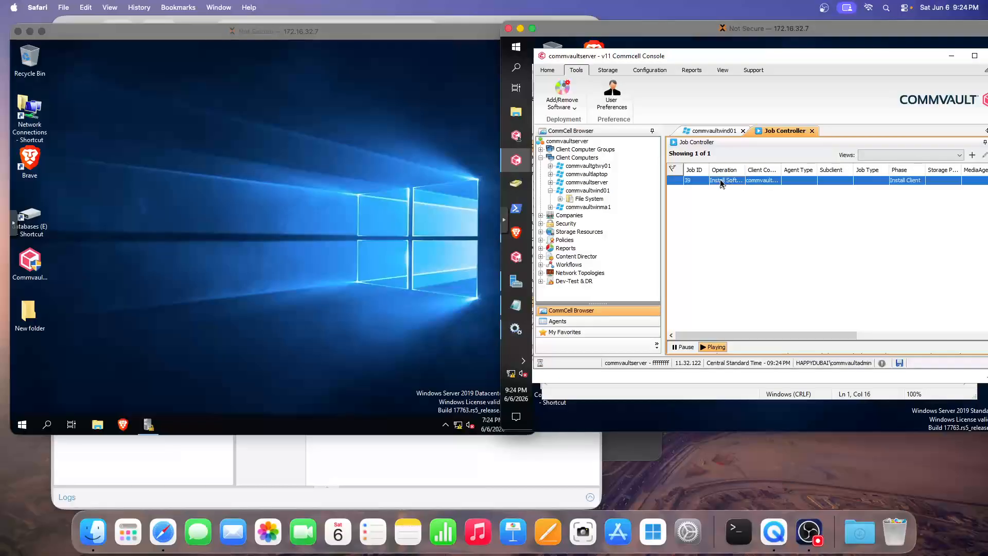
left_click(736, 104)
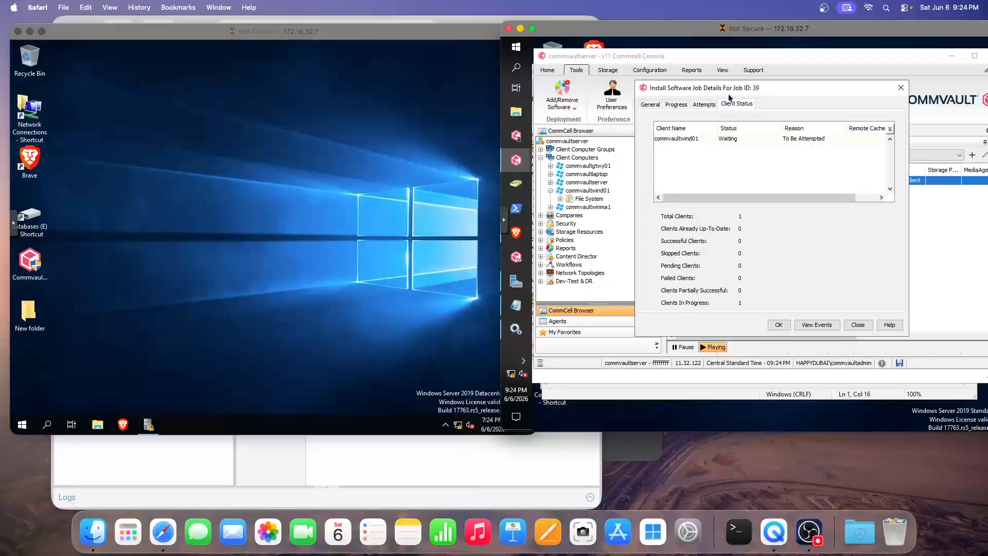
left_click_drag(735, 96, 722, 110)
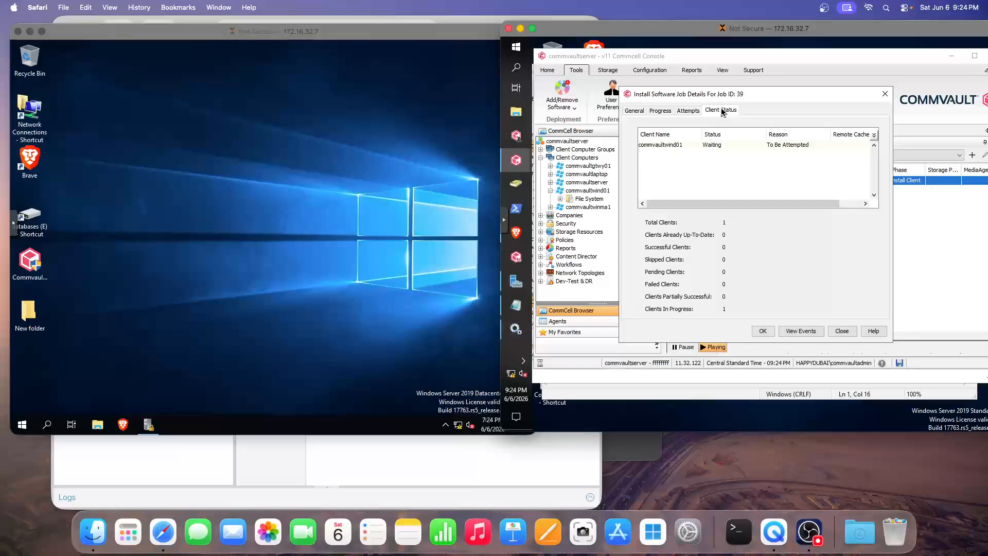
left_click_drag(736, 100, 740, 98)
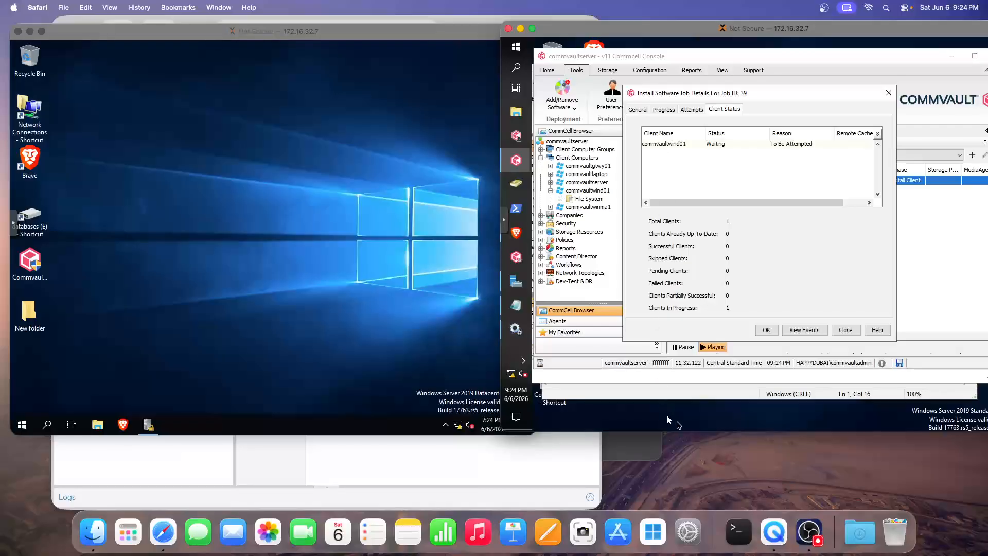
left_click(682, 428)
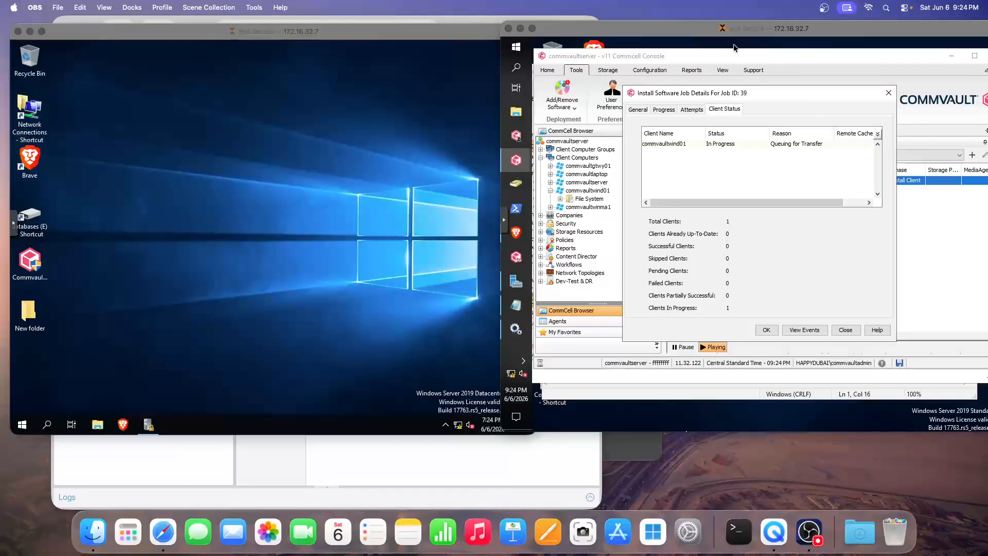
left_click(713, 31)
left_click(682, 145)
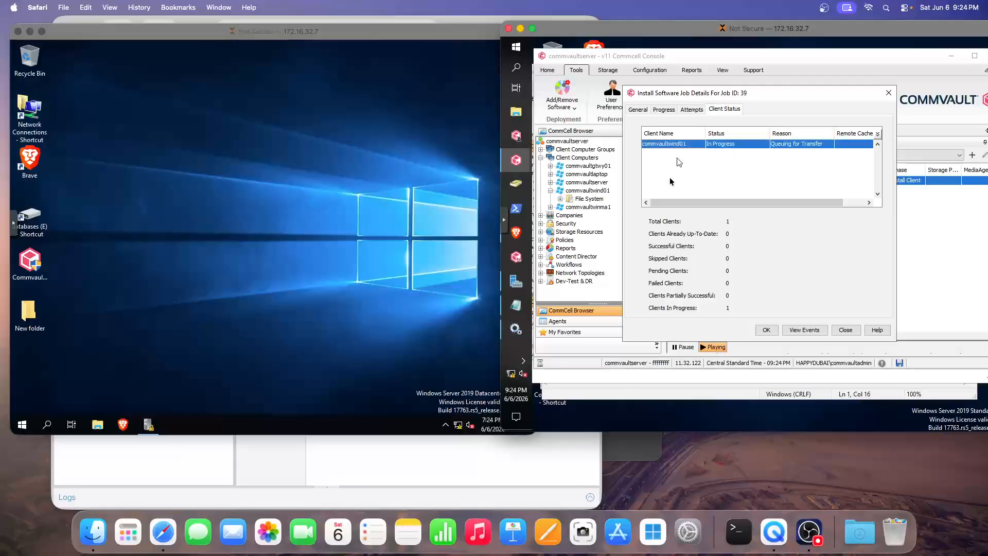
Launch Commvault Process Manager on the client's remote desktop and approve its elevation request
left_click(103, 266)
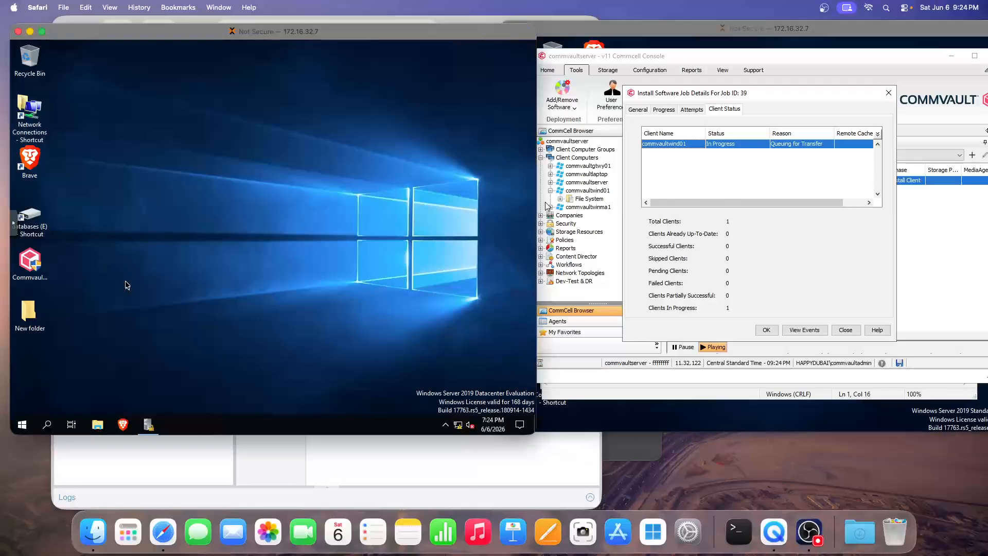
left_click(23, 423)
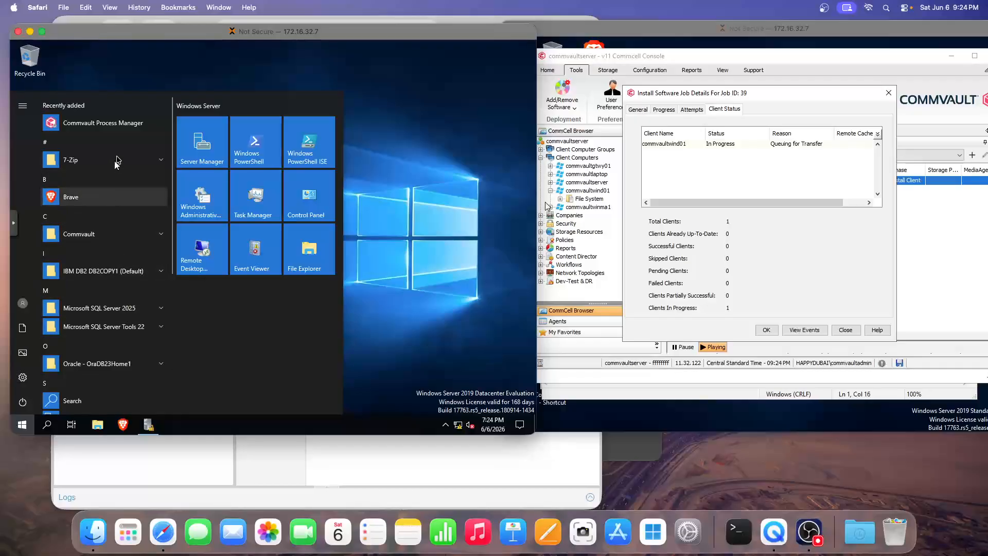
left_click(109, 126)
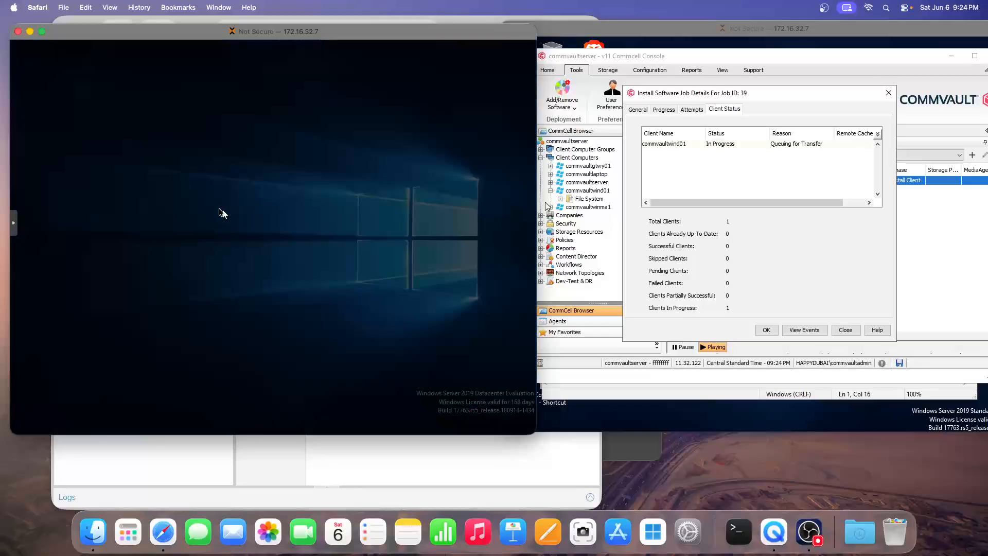
left_click(221, 305)
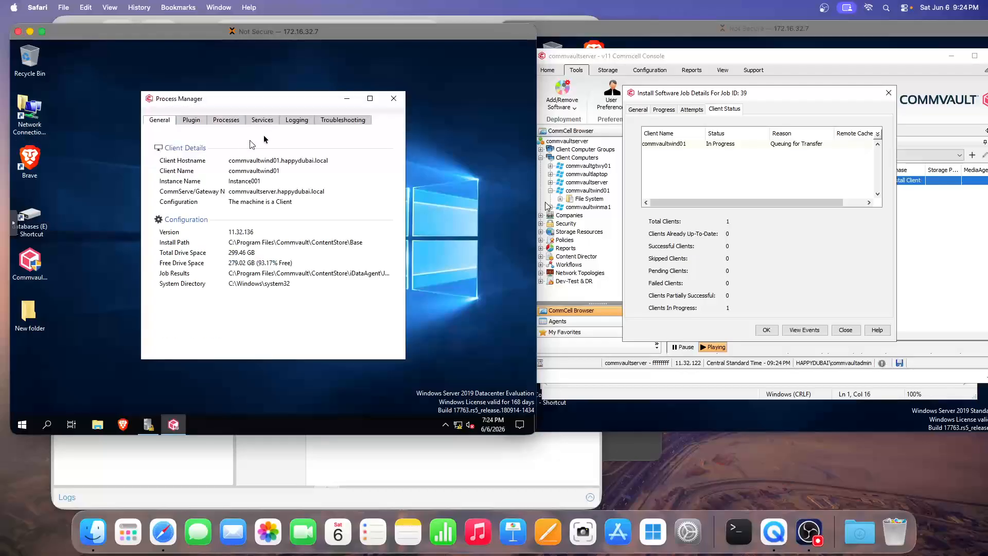
Find the Install module in Process Manager's logging list and open its log file, Install.log
left_click(297, 121)
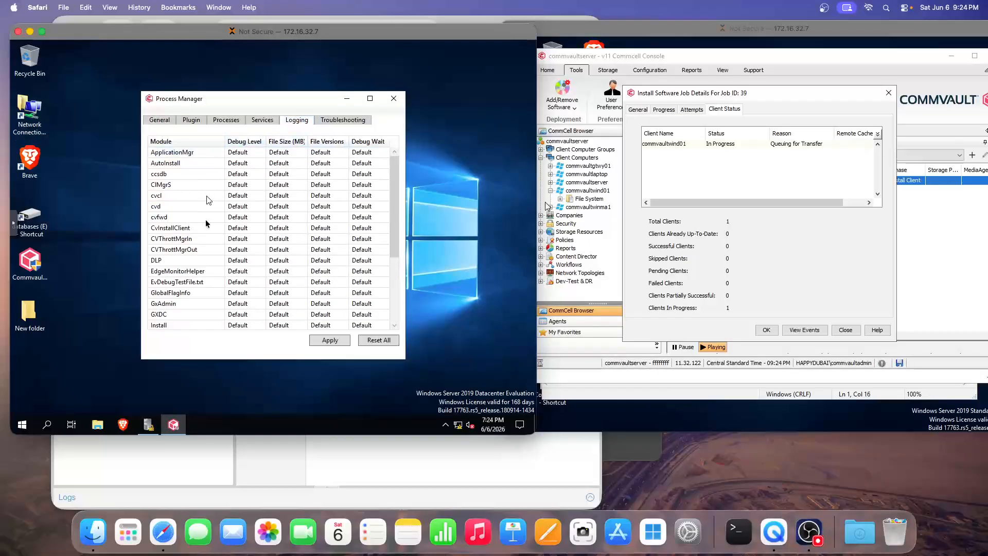
scroll(240, 229, "down", 5)
scroll(238, 208, "up", 2)
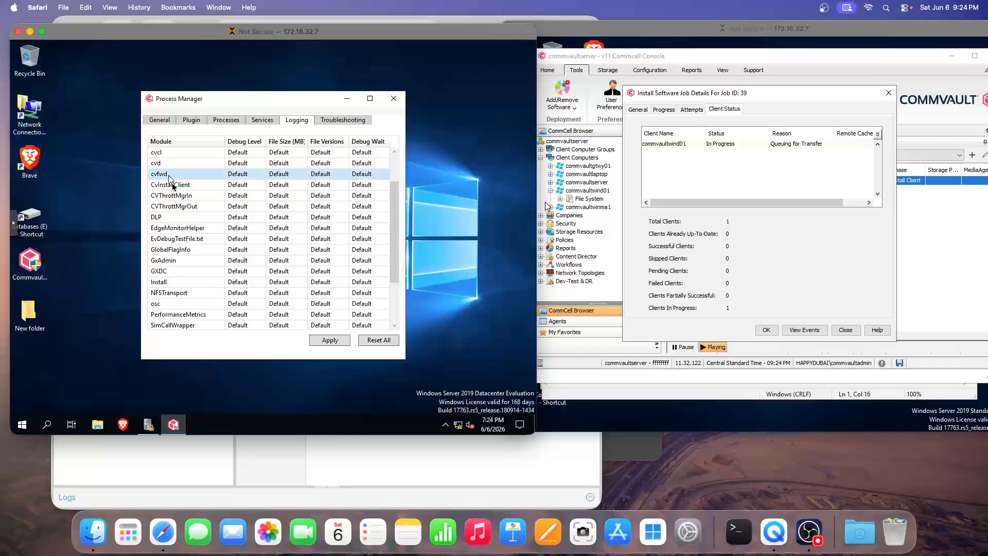
scroll(173, 190, "up", 1)
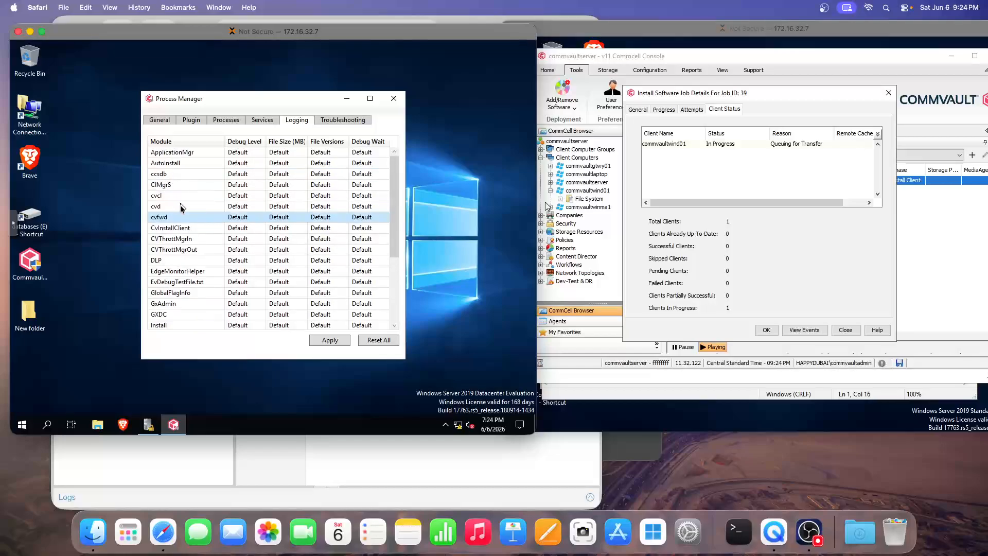
scroll(178, 226, "down", 2)
scroll(178, 226, "down", 1)
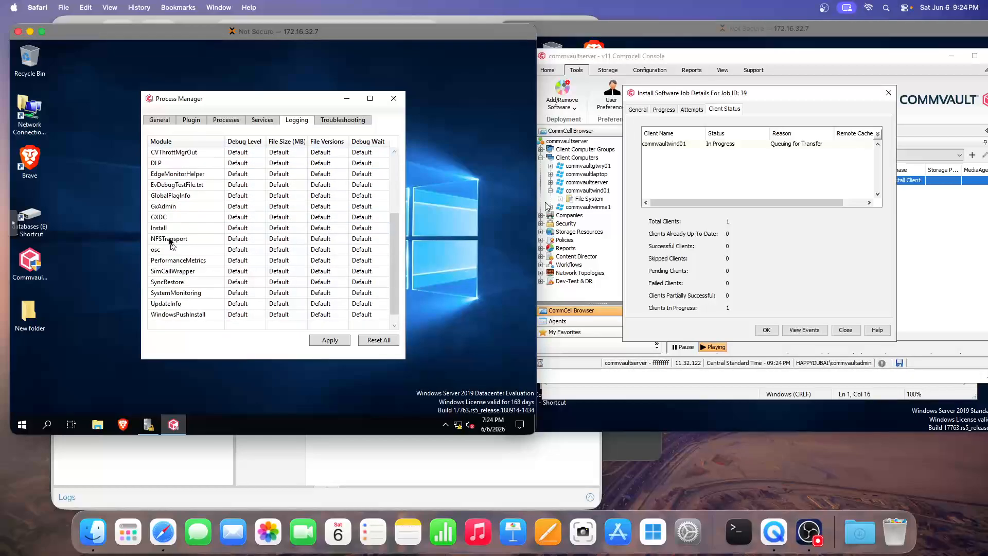
left_click(167, 229)
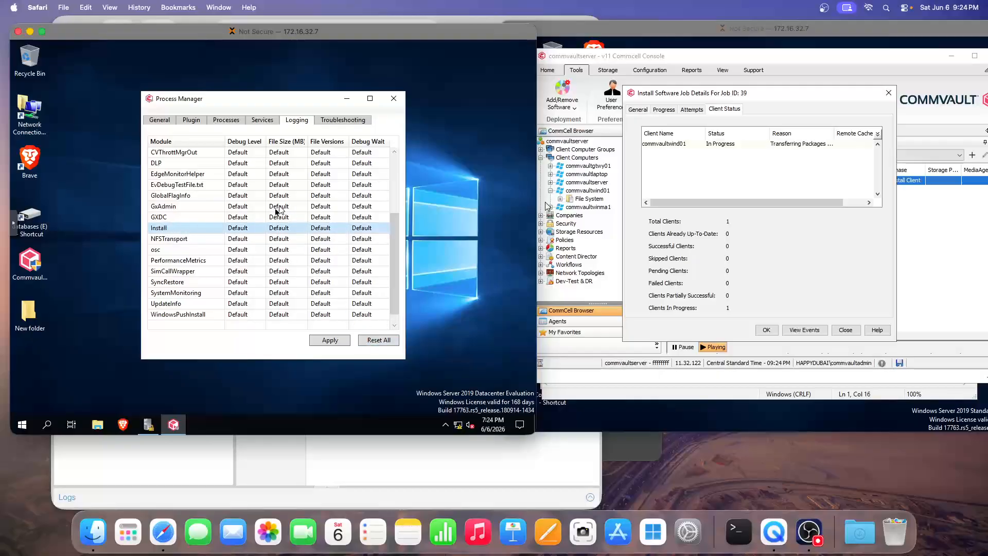
right_click(237, 230)
left_click(267, 237)
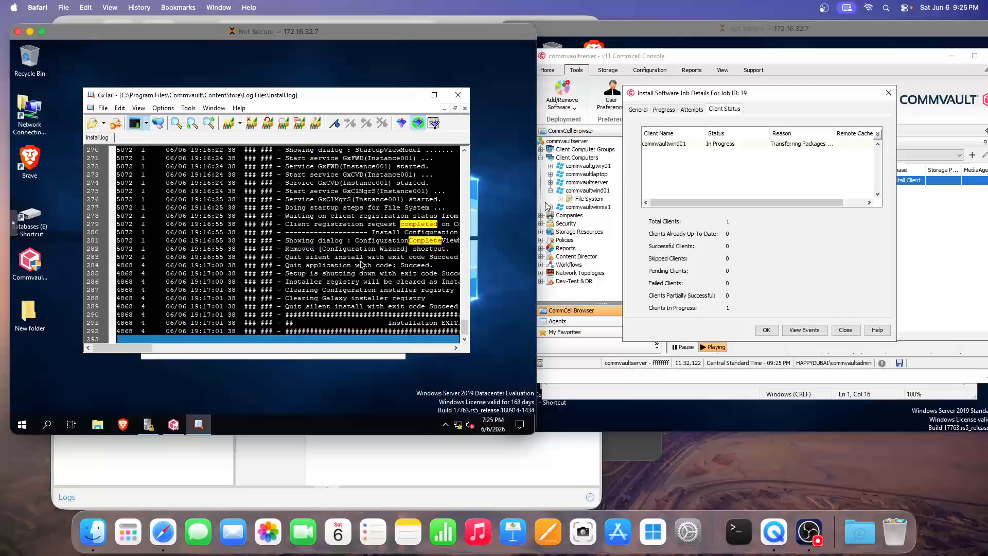
Wrap the long lines of Install.log in GxTail and go to the latest entries
left_click(247, 199)
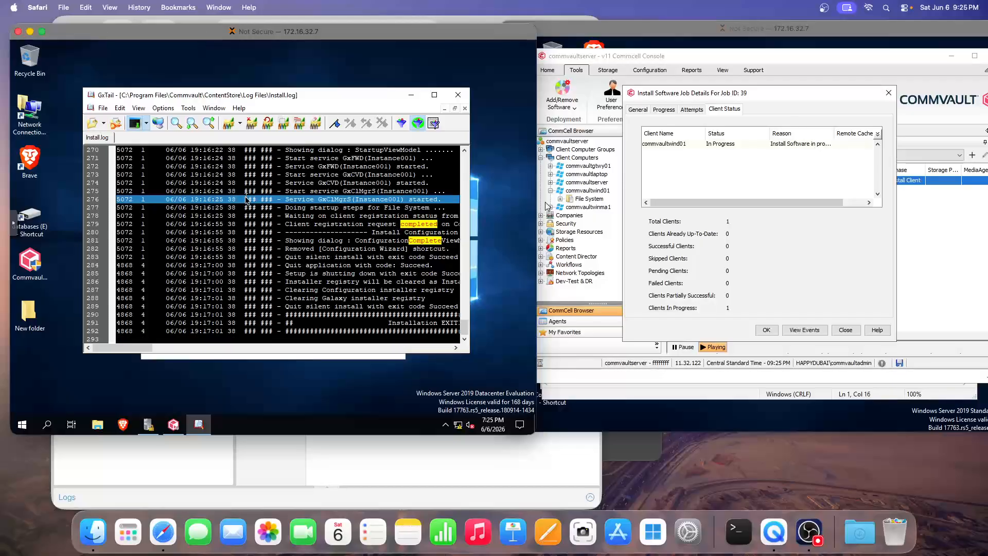
key("ctrl+w")
scroll(276, 252, "down", 3)
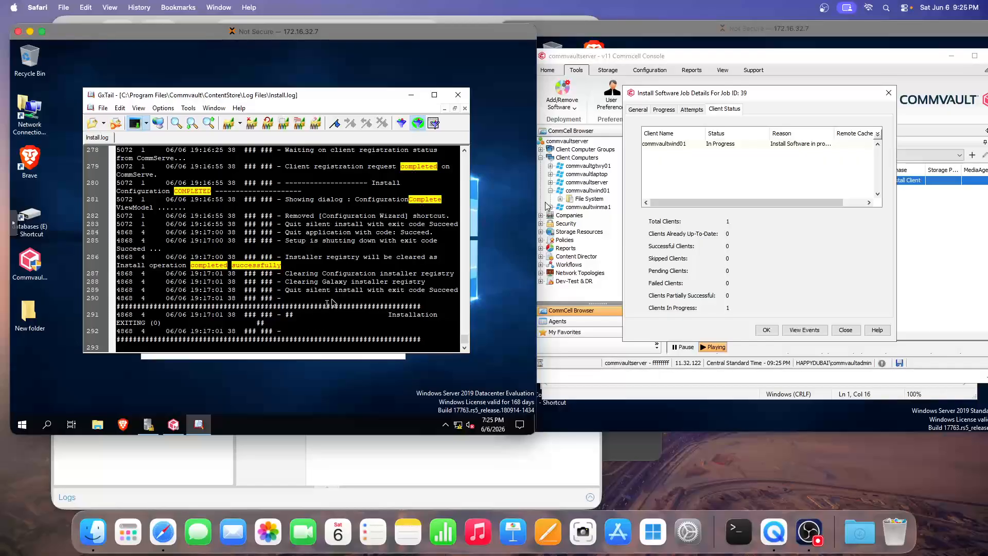
Read the newest Install.log entries about the SQL Server agent package selection and the stopping of the Commvault services
scroll(341, 207, "up", 1)
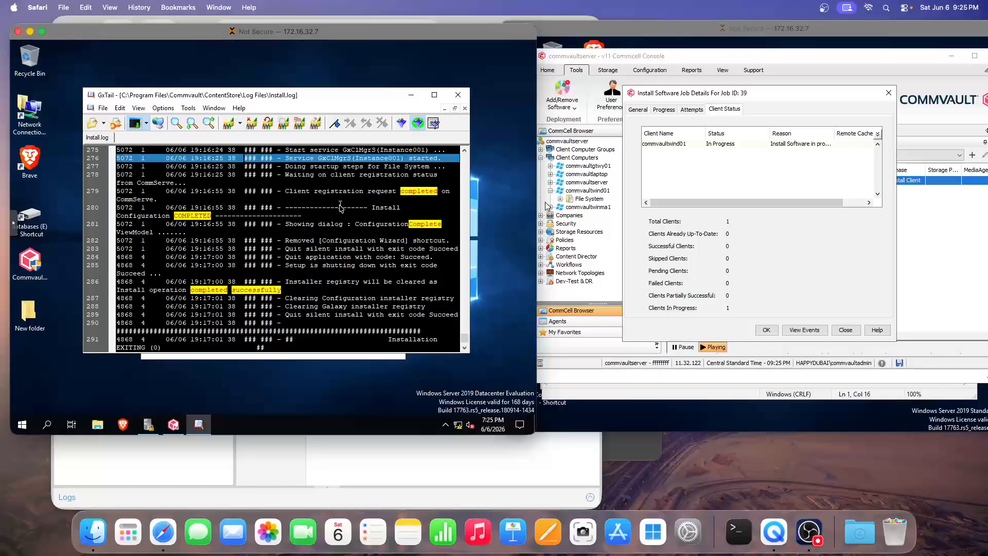
scroll(341, 207, "up", 1)
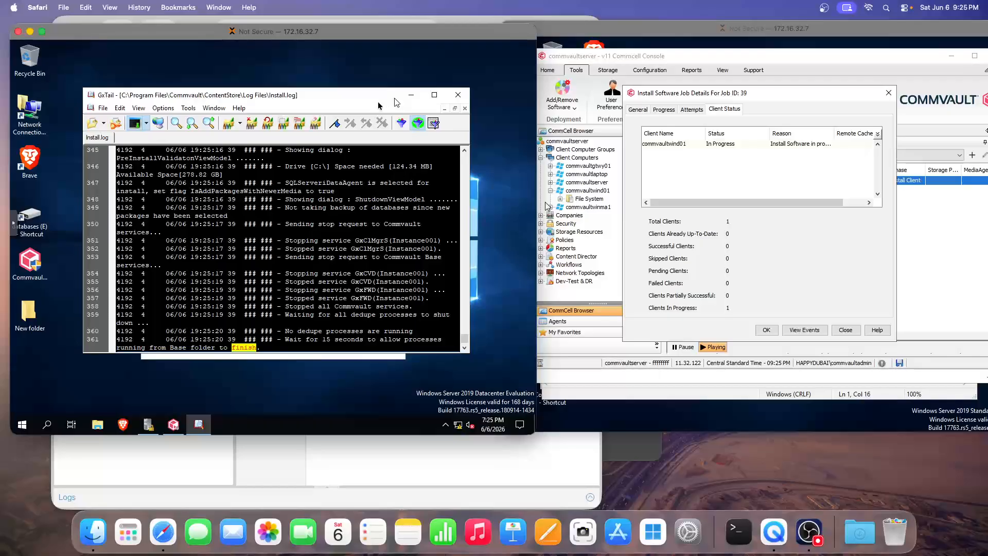
left_click_drag(352, 98, 362, 80)
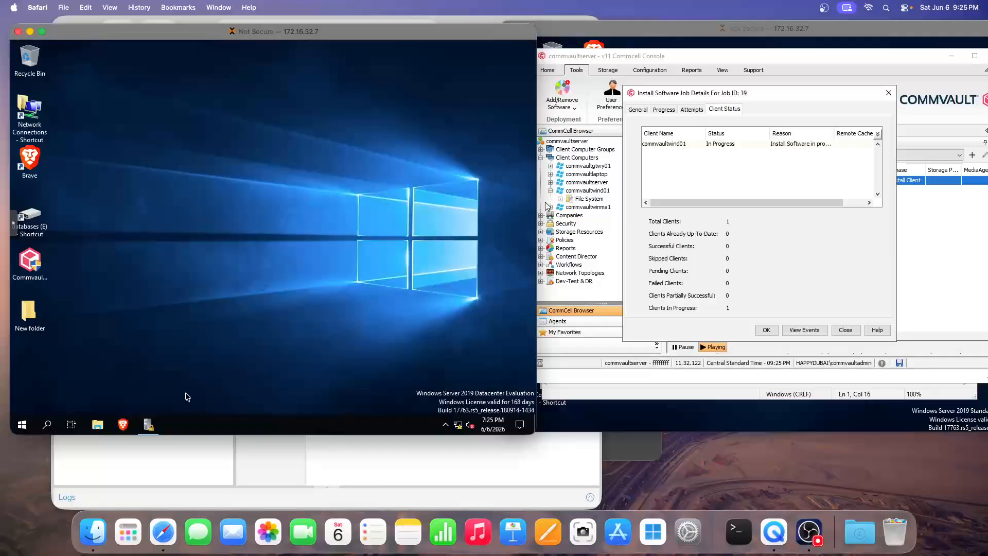
Close Server Manager on the client, relaunch Commvault Process Manager and approve its elevation request
left_click(148, 424)
left_click(472, 66)
left_click(22, 424)
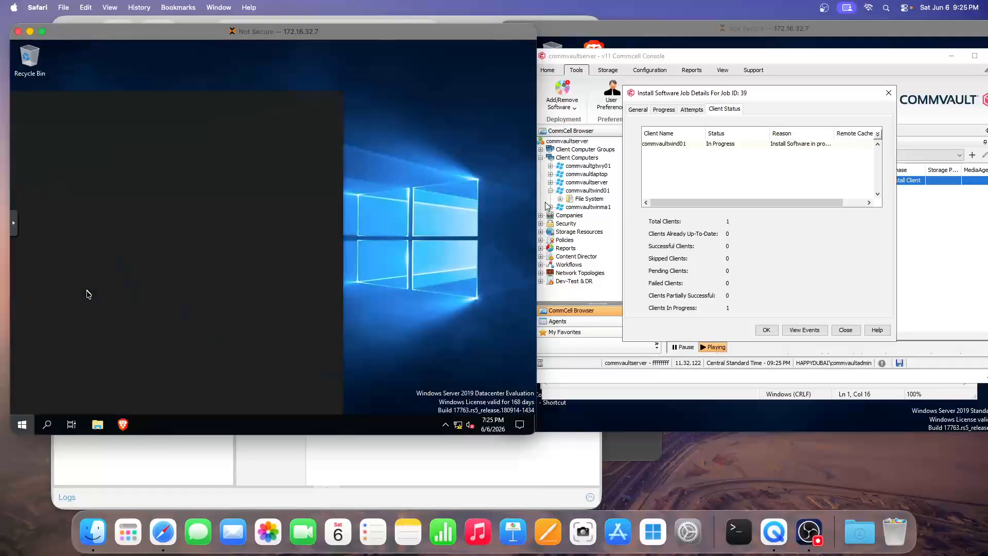
left_click(84, 236)
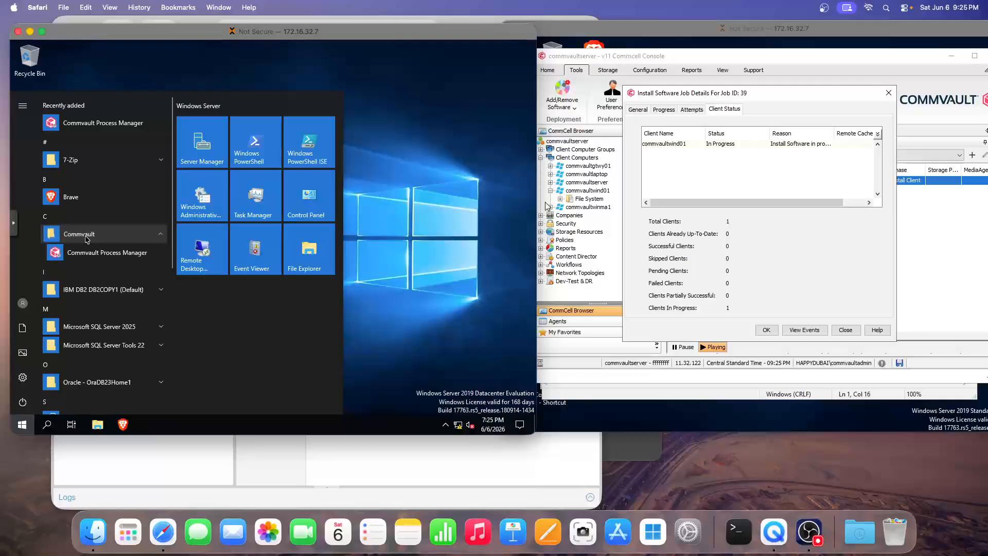
left_click(100, 257)
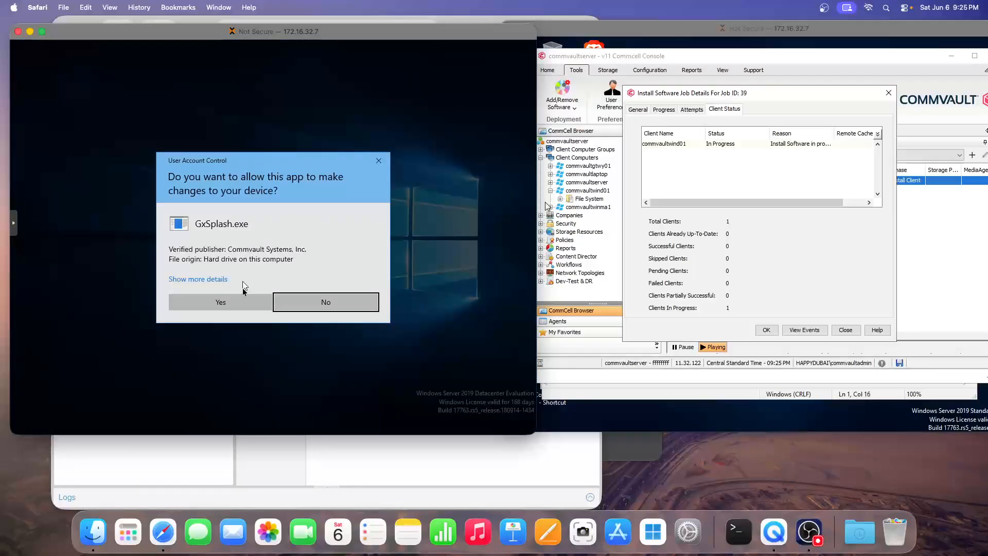
left_click(241, 302)
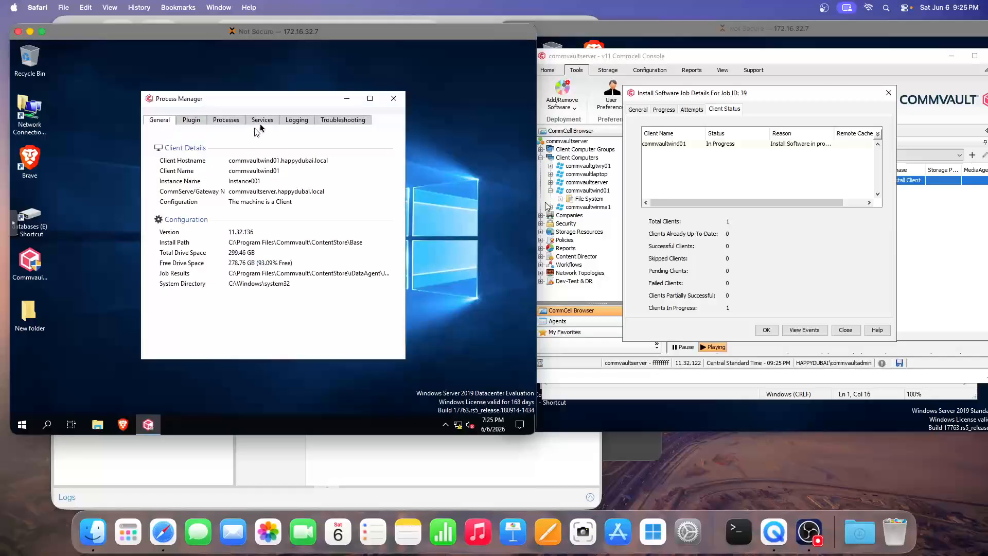
Check the client's Commvault processes and the state of its base services in Process Manager, and close it
left_click(193, 120)
left_click(240, 123)
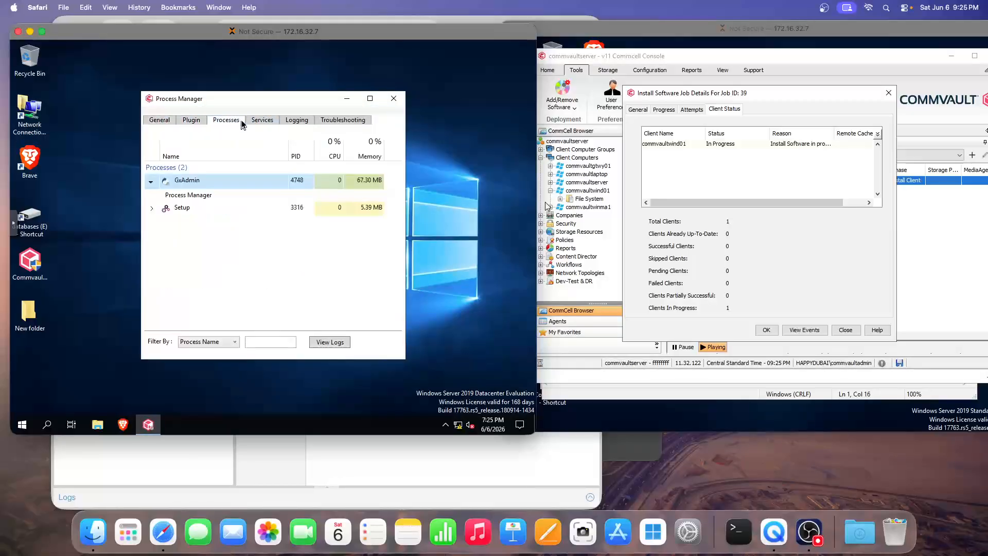
left_click(259, 120)
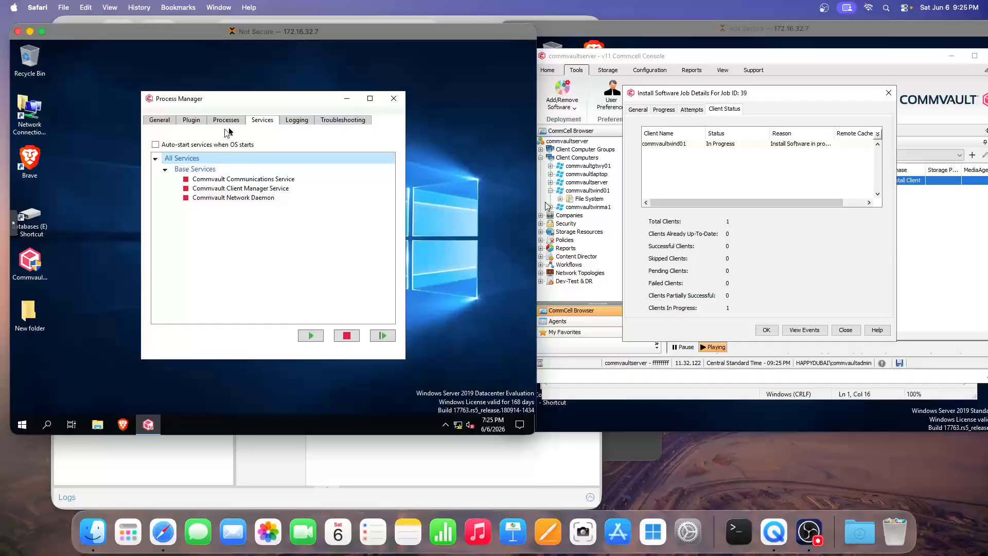
left_click(336, 122)
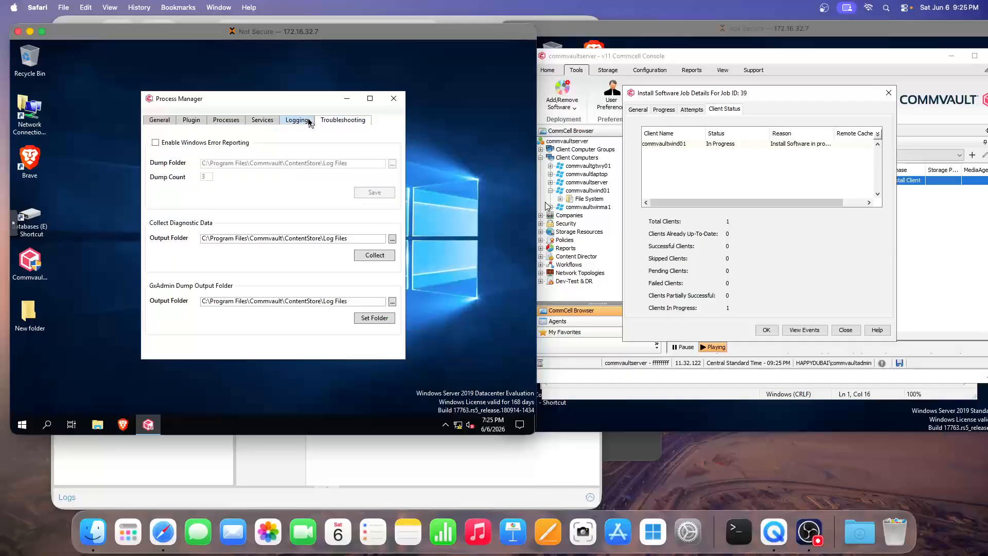
left_click(298, 122)
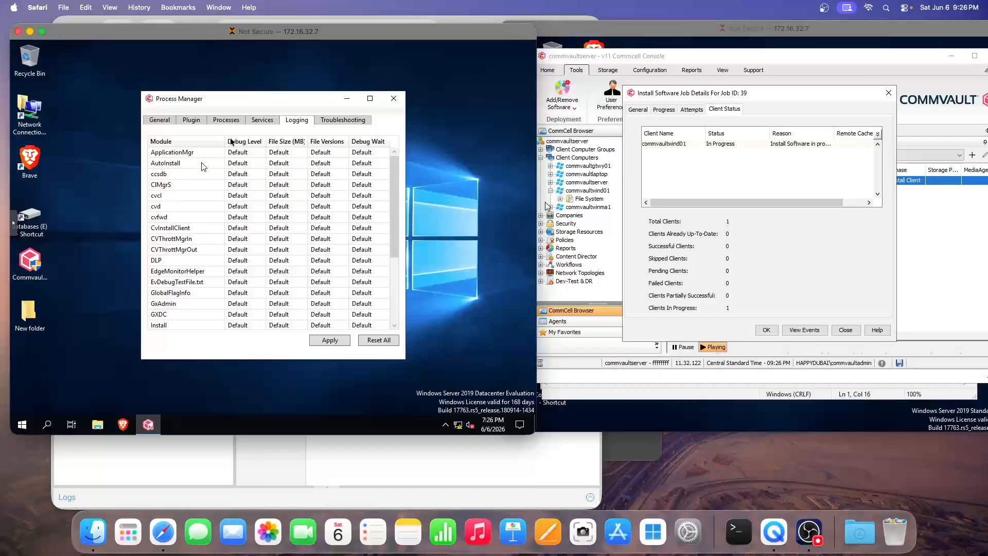
left_click(261, 121)
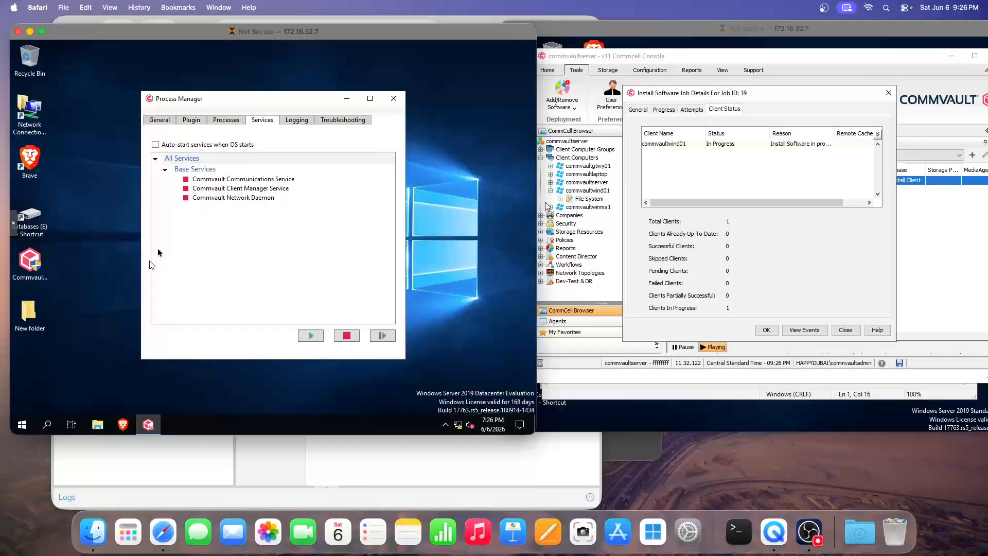
left_click(393, 98)
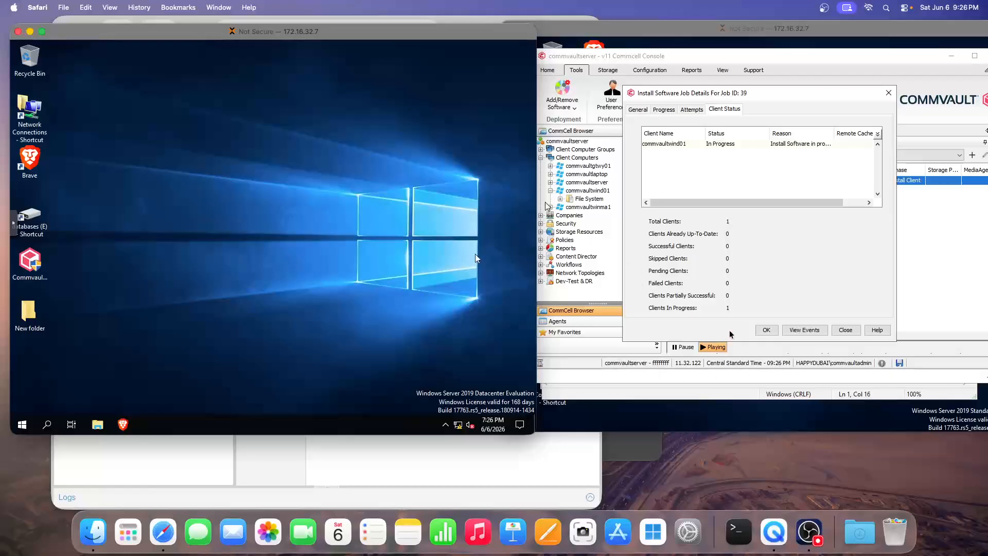
Switch to the CommCell Console session, reposition the install job details dialog and recheck the client status of commvaultwind01
left_click(685, 439)
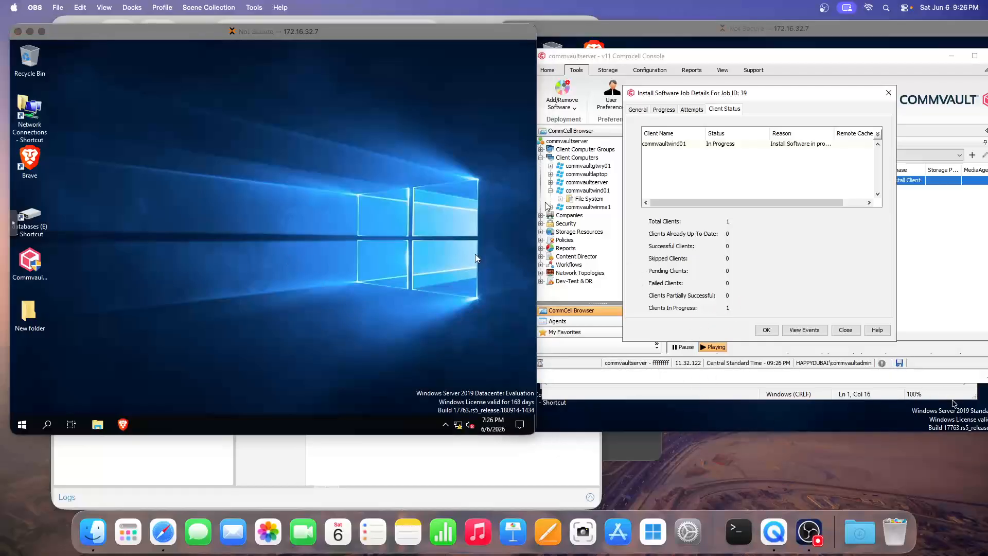
left_click(952, 399)
left_click(743, 427)
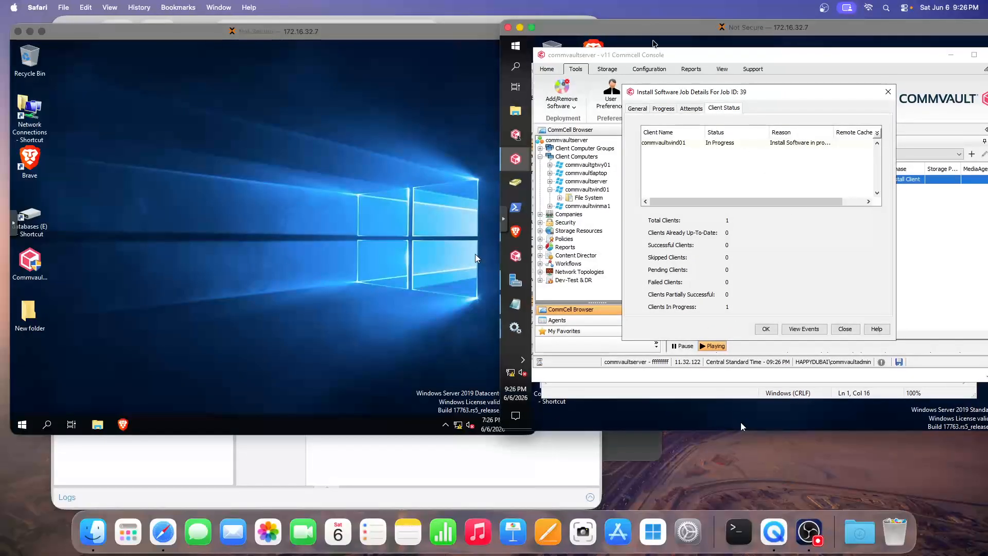
left_click(497, 156)
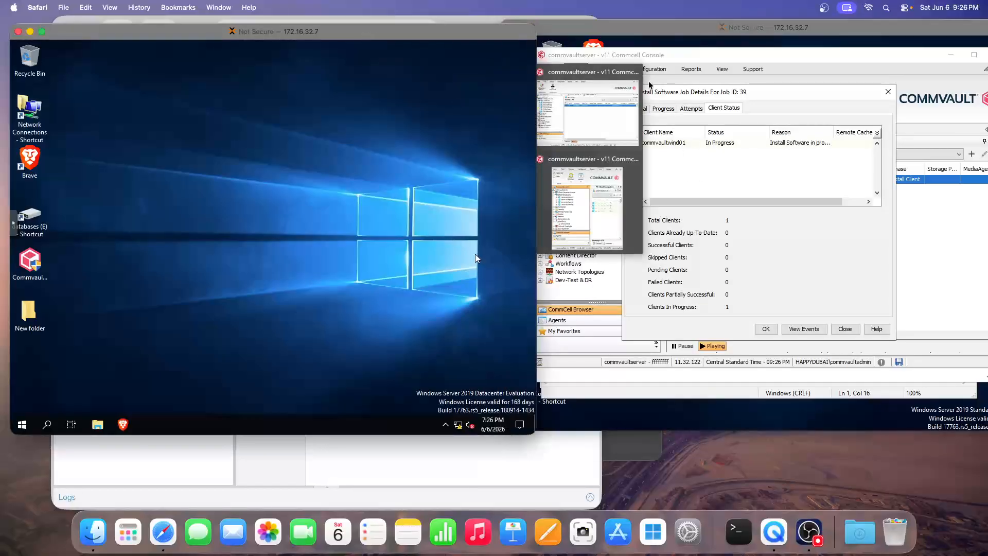
left_click(711, 98)
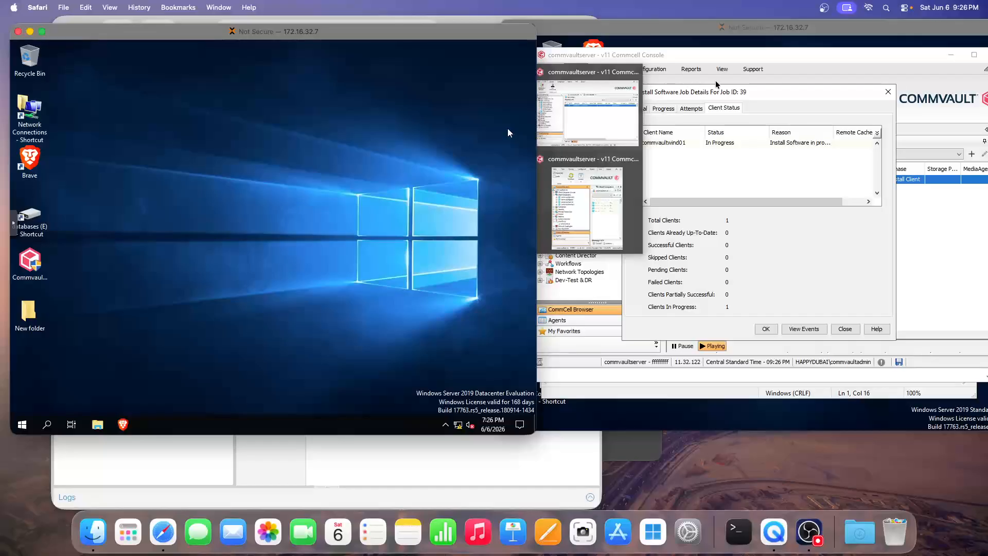
left_click_drag(715, 94, 727, 94)
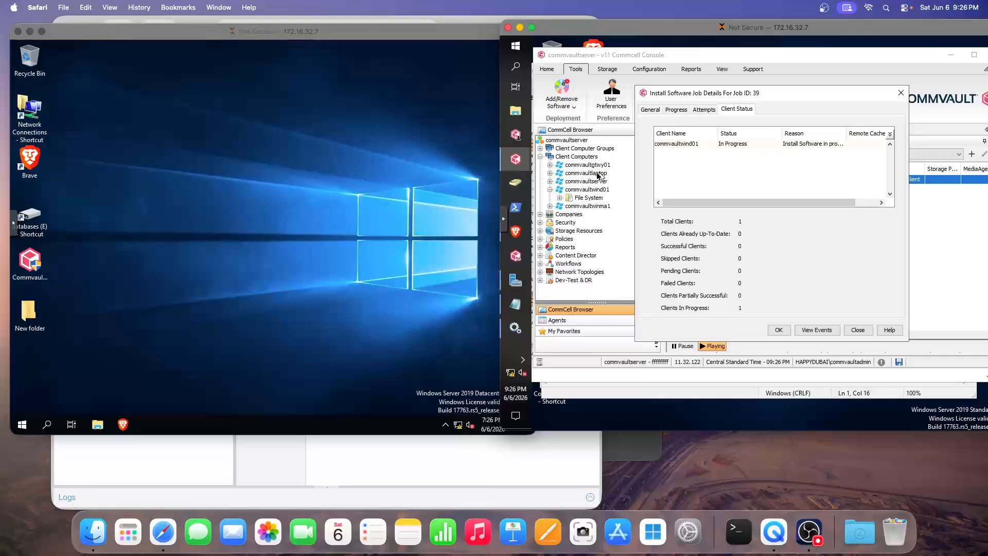
left_click_drag(710, 98, 680, 105)
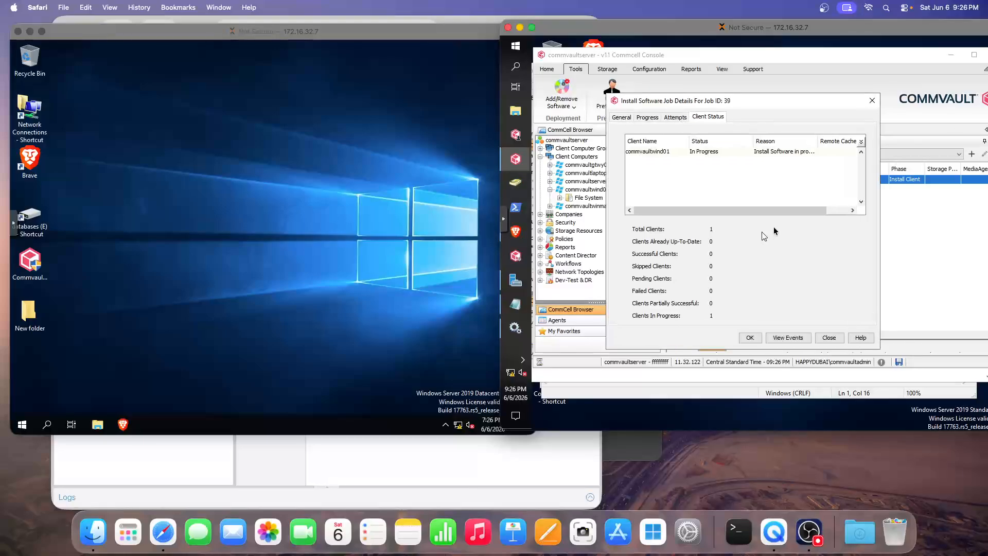
left_click(686, 436)
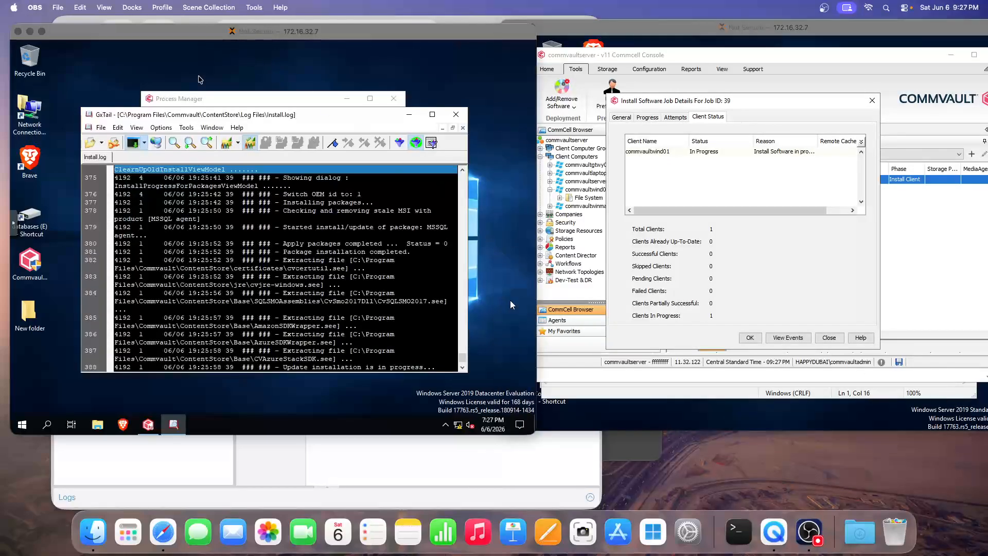
Follow the Install.log entries on the client covering the MSSQL agent package installation and file extraction
left_click(181, 119)
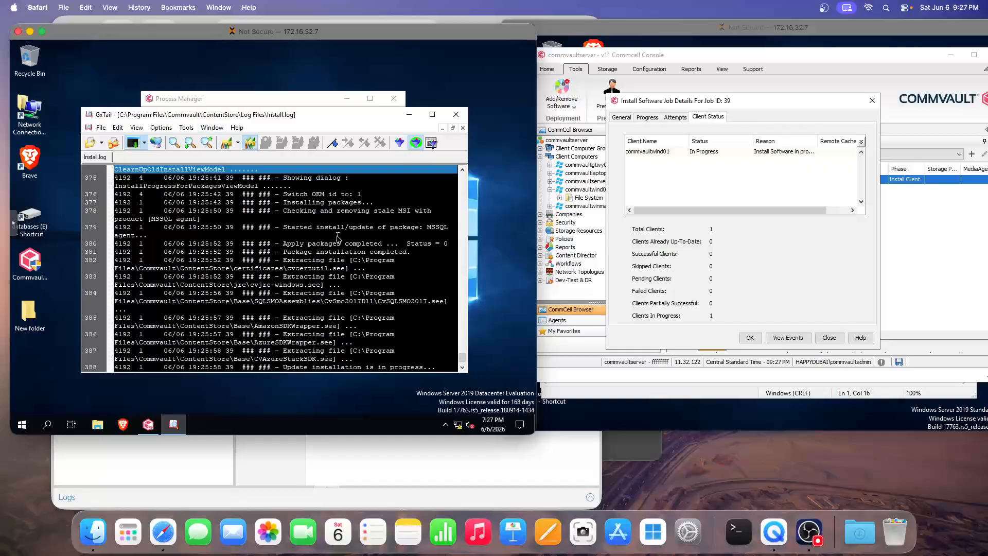
left_click_drag(281, 225, 378, 230)
scroll(375, 230, "up", 1)
left_click(358, 262)
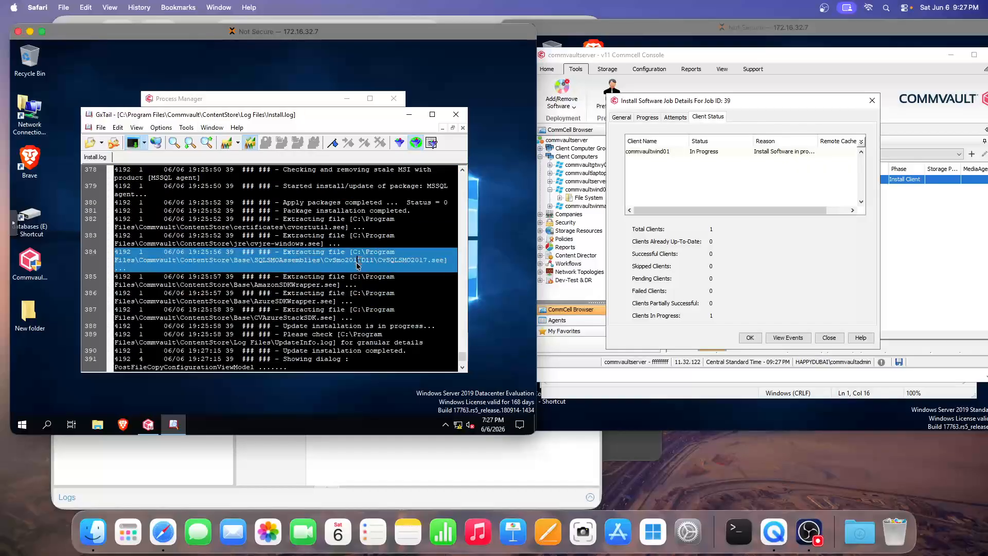
scroll(396, 230, "up", 1)
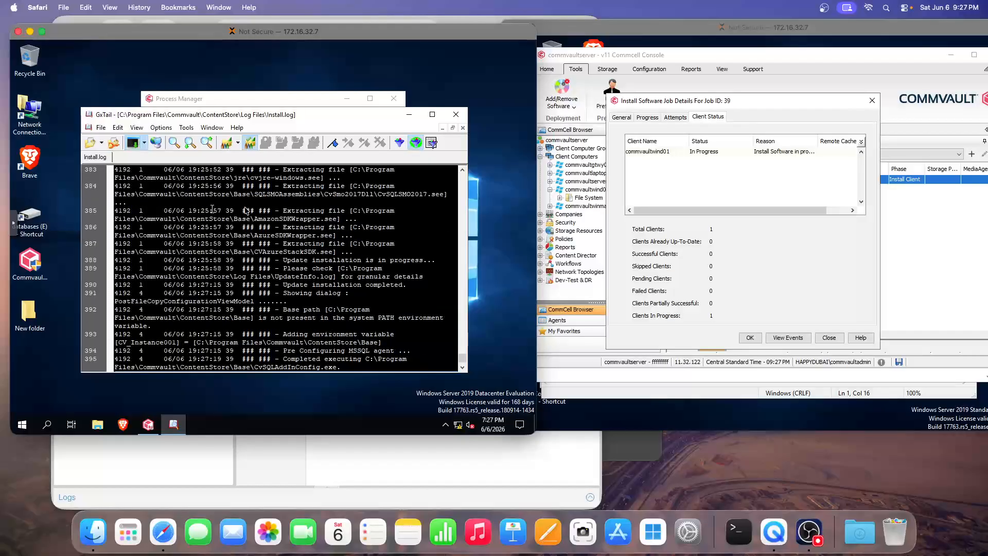
scroll(396, 249, "up", 2)
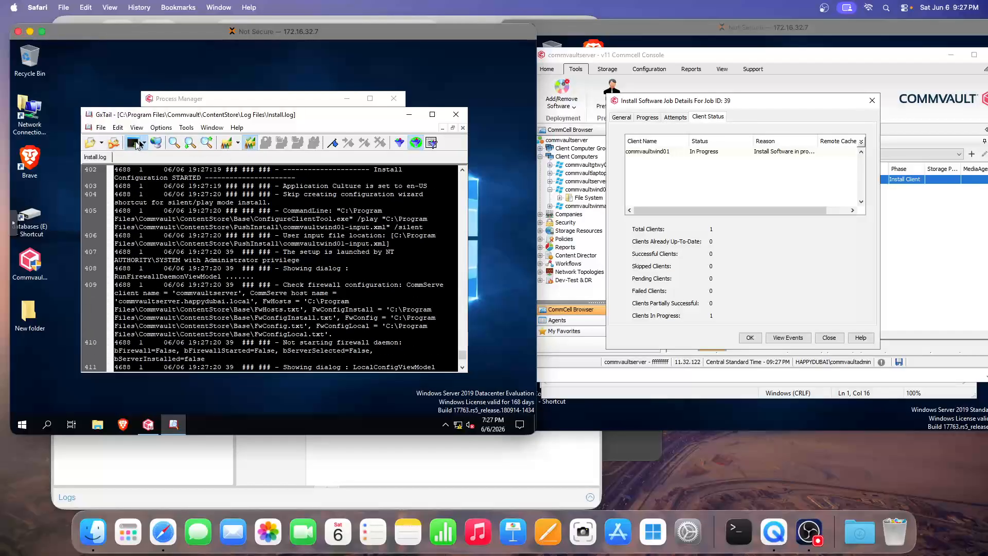
Pause the live updating of Install.log and examine the entries on configuring and pre-configuring the MSSQL agent
left_click(157, 143)
scroll(362, 226, "up", 2)
scroll(361, 228, "up", 1)
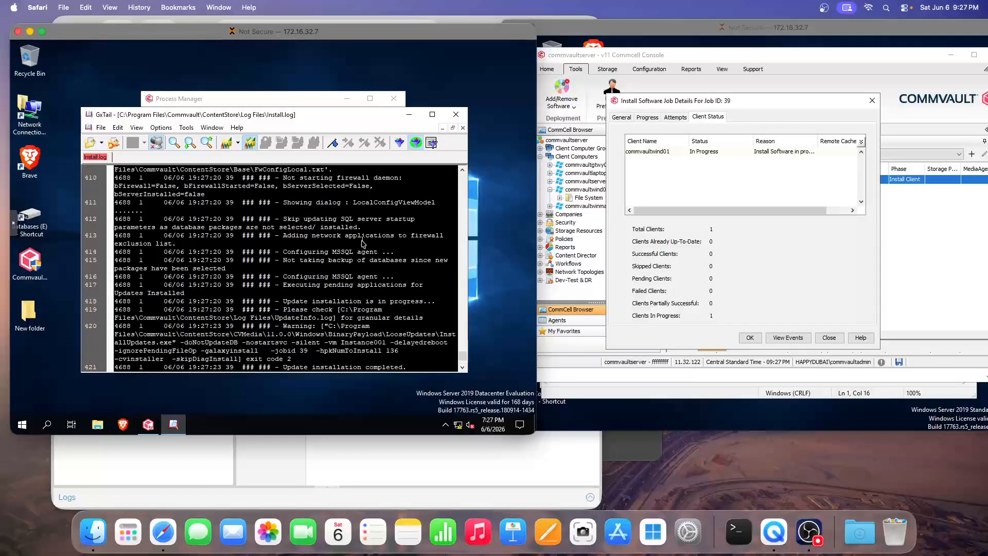
left_click_drag(283, 252, 362, 252)
scroll(362, 238, "up", 5)
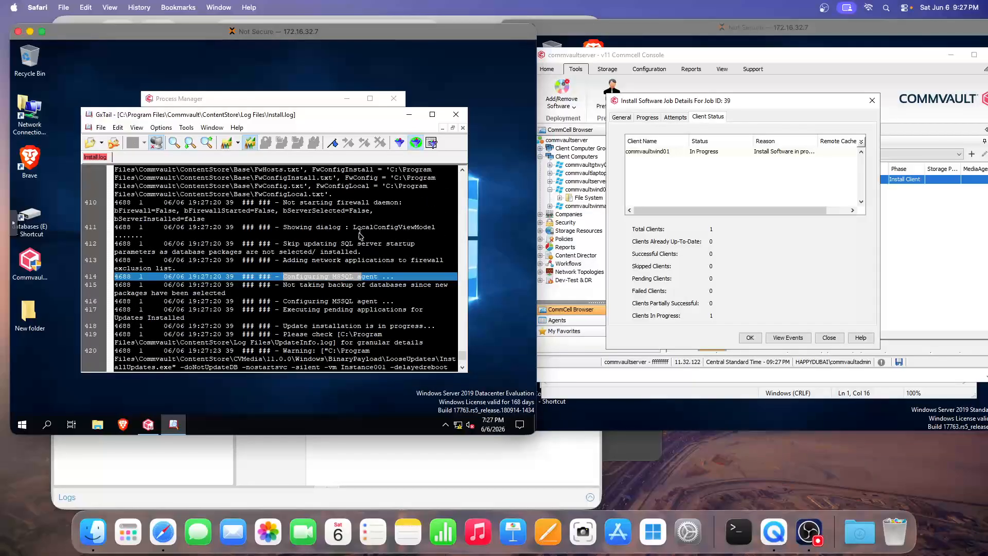
scroll(379, 232, "up", 5)
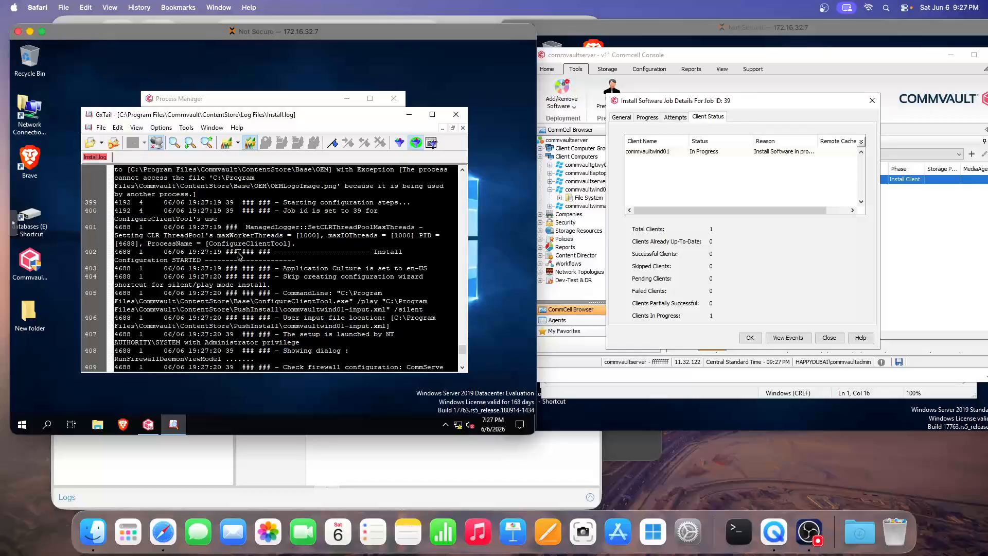
scroll(335, 240, "up", 4)
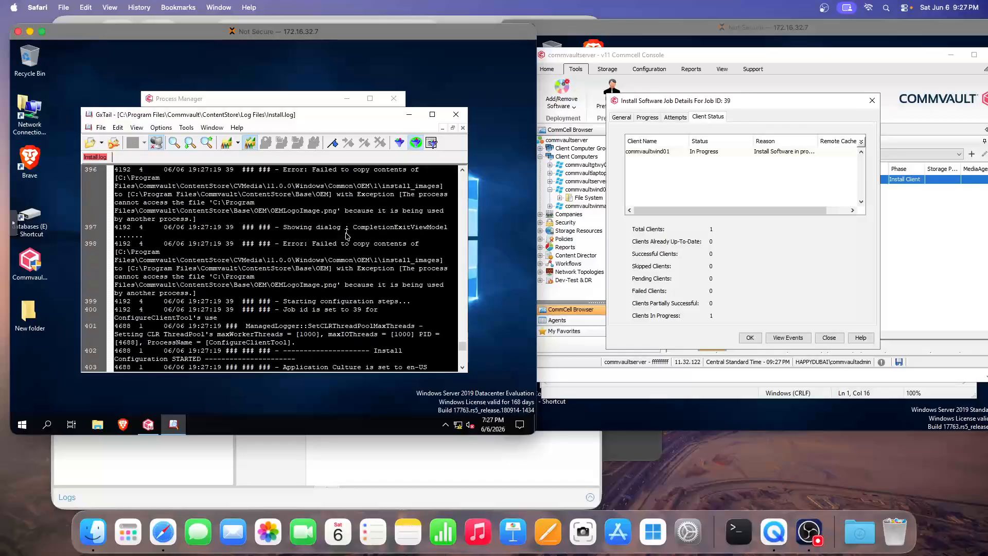
scroll(372, 241, "up", 7)
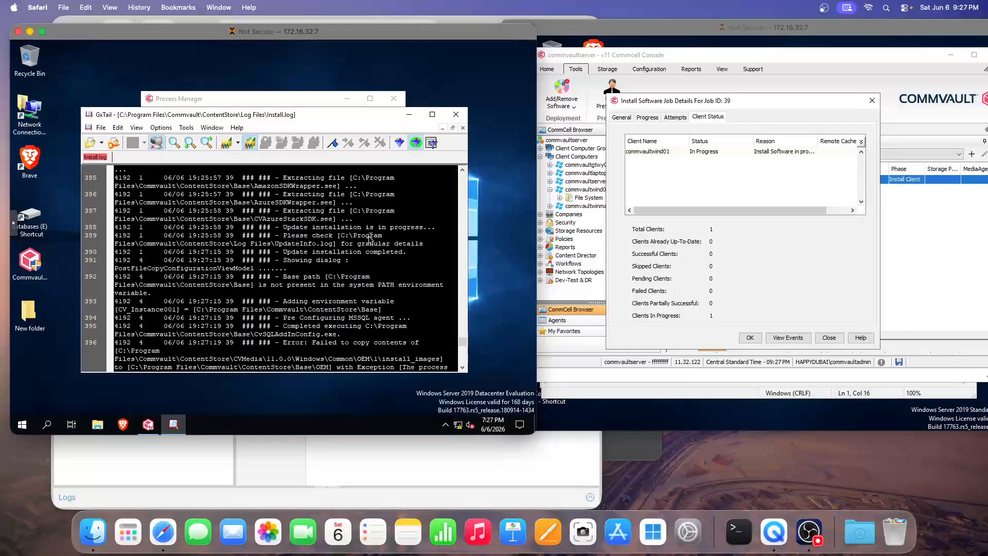
left_click_drag(290, 315, 392, 325)
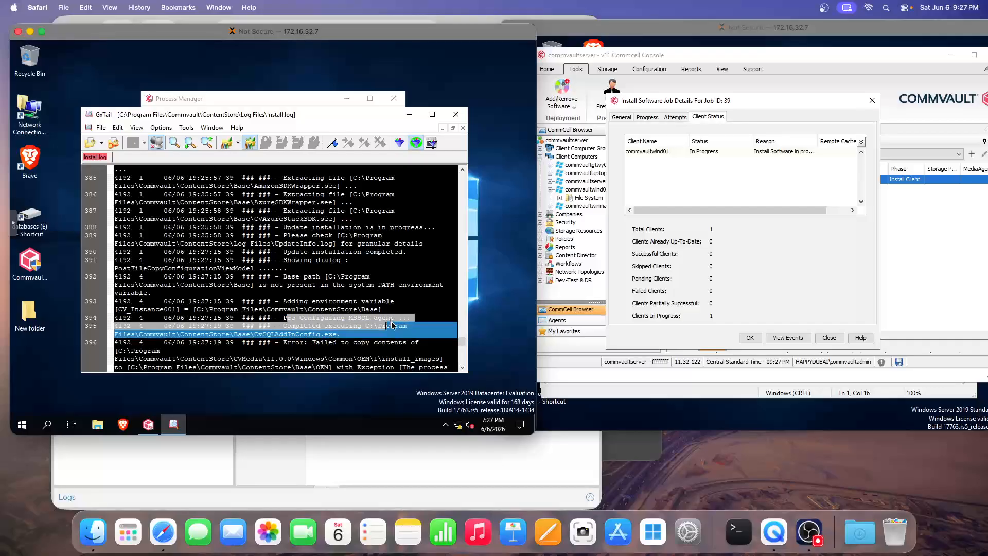
Review the earlier Install.log entries on stopped services, killed processes and third-party packages, and resume live updating
scroll(376, 311, "down", 1)
scroll(345, 304, "up", 5)
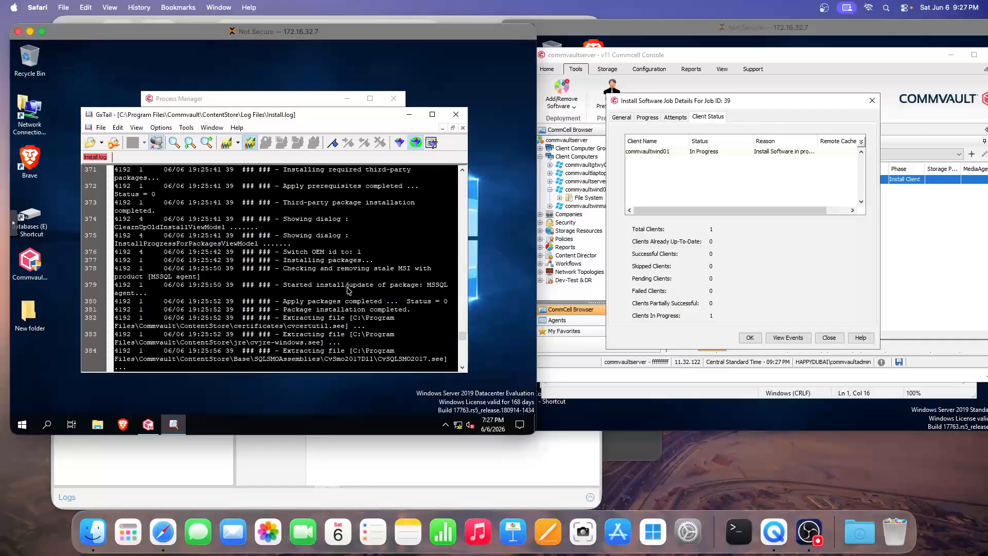
scroll(350, 278, "up", 2)
scroll(354, 265, "up", 5)
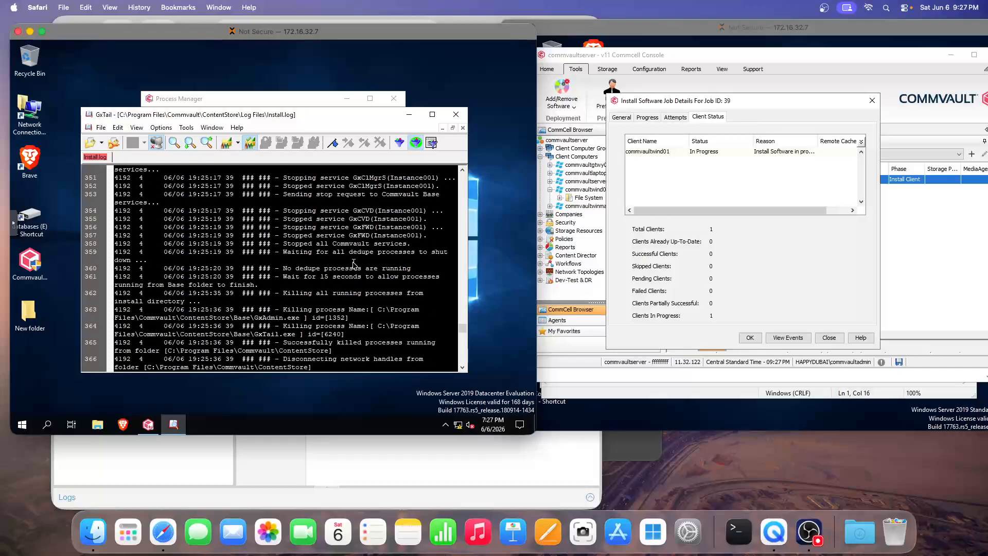
scroll(355, 260, "up", 2)
scroll(360, 270, "down", 3)
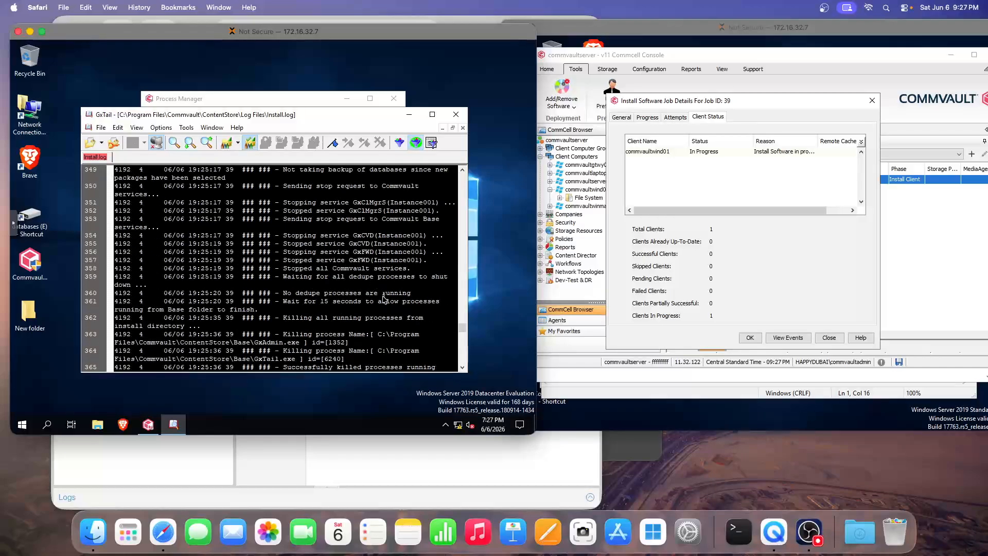
scroll(323, 263, "down", 10)
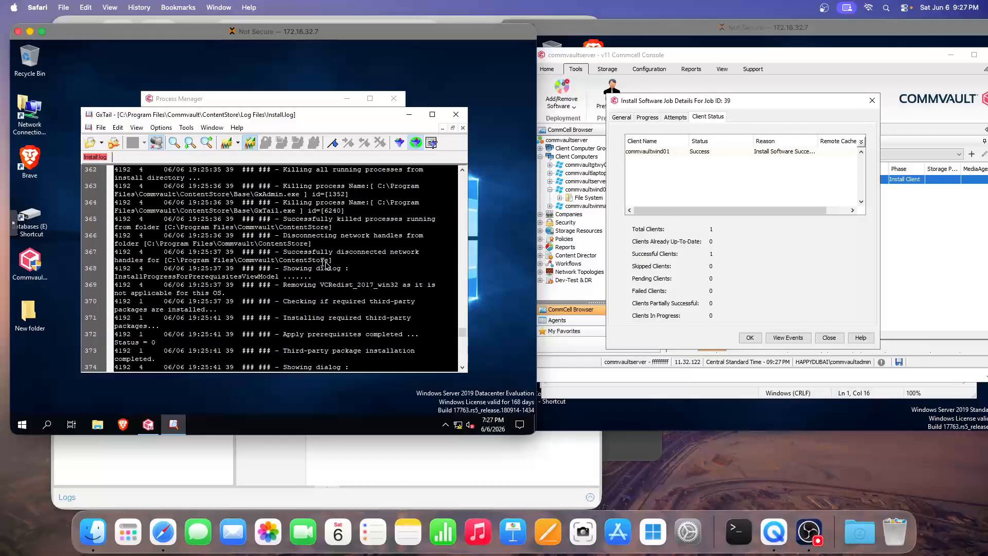
left_click(154, 145)
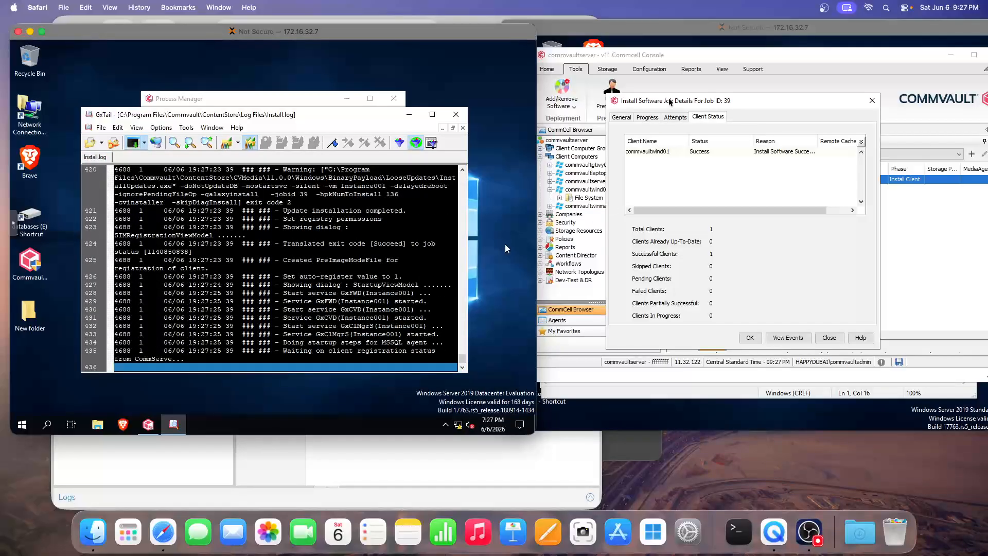
Recheck the commvaultwind01 entry in the install job's client status and widen the Reason column to read its full text
left_click(631, 56)
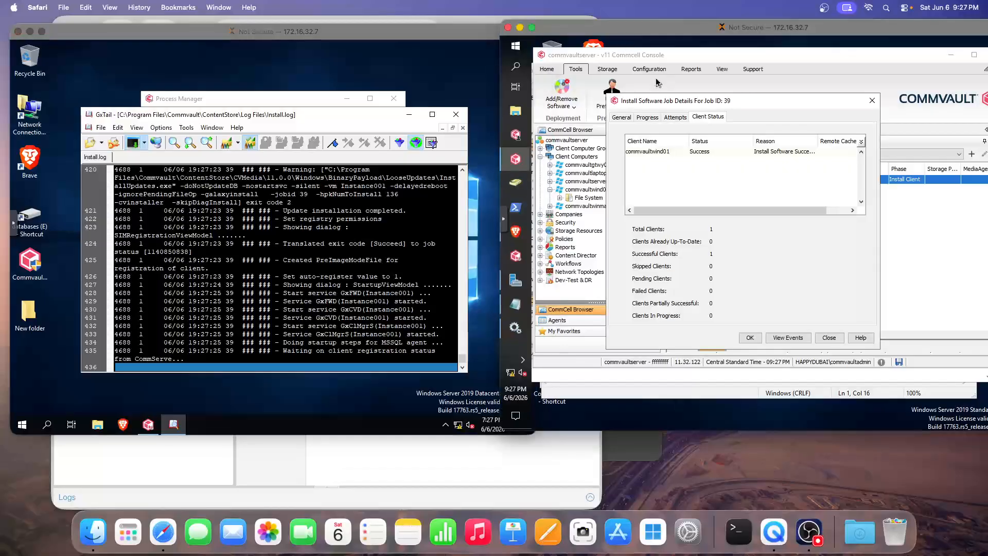
left_click(817, 151)
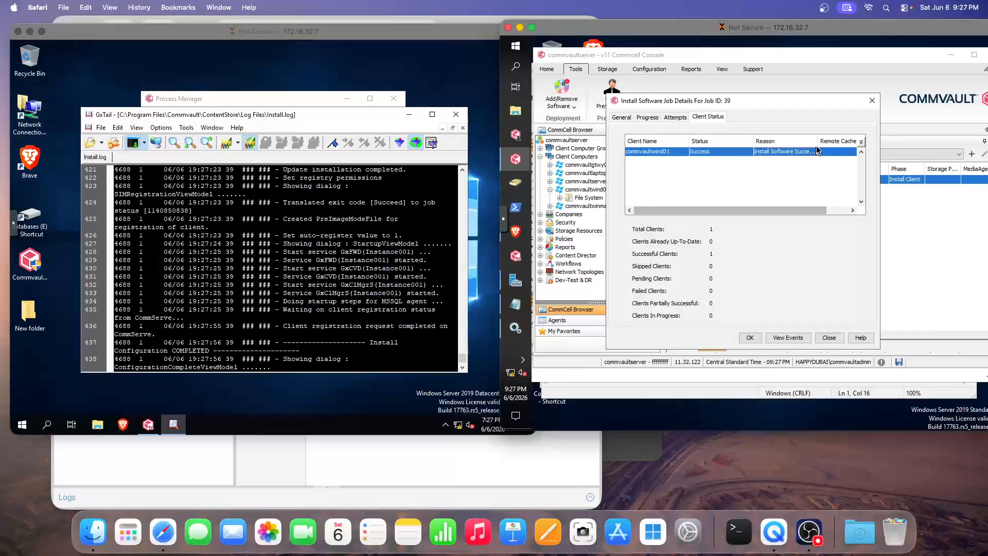
left_click_drag(817, 142, 834, 142)
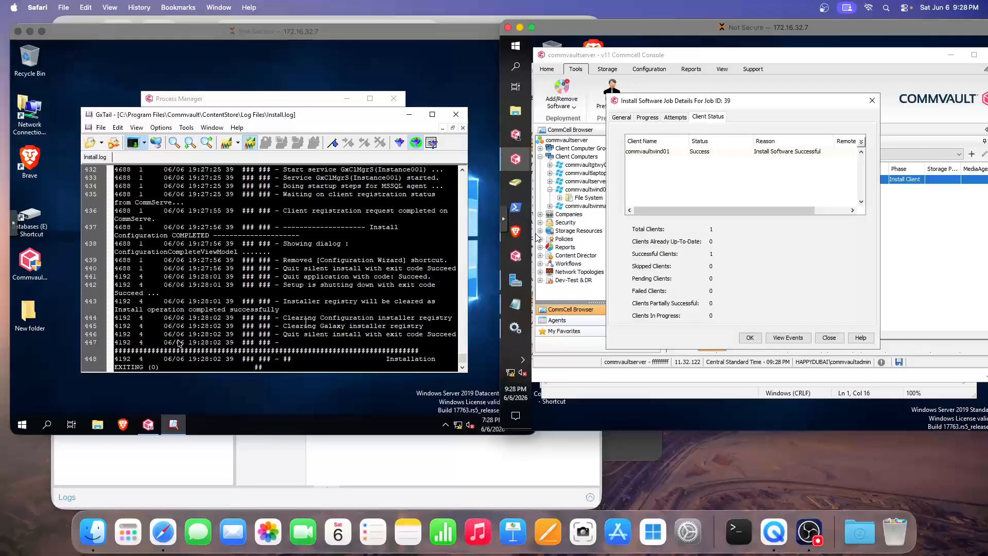
Check the Commvault services on the client in Process Manager and close it
left_click(283, 93)
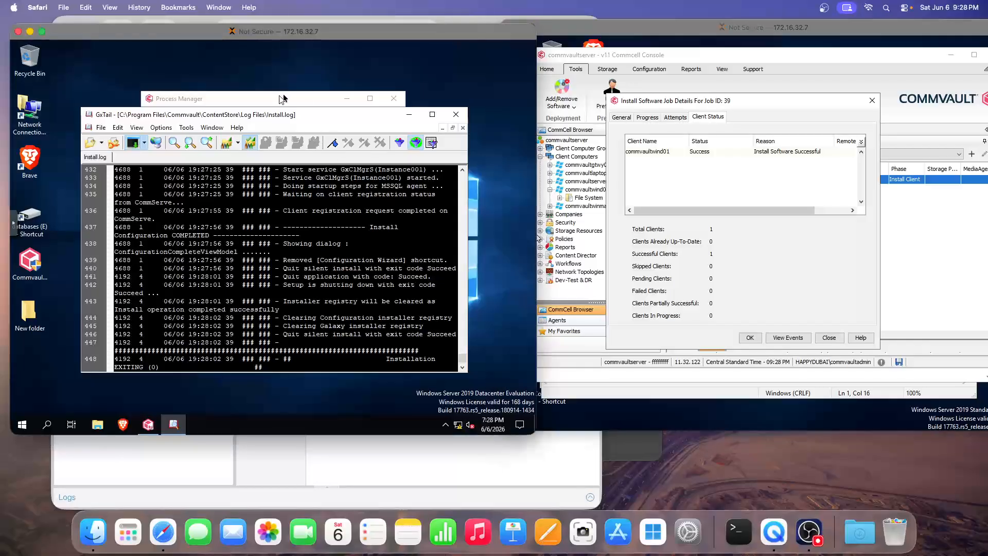
left_click(278, 99)
left_click(261, 121)
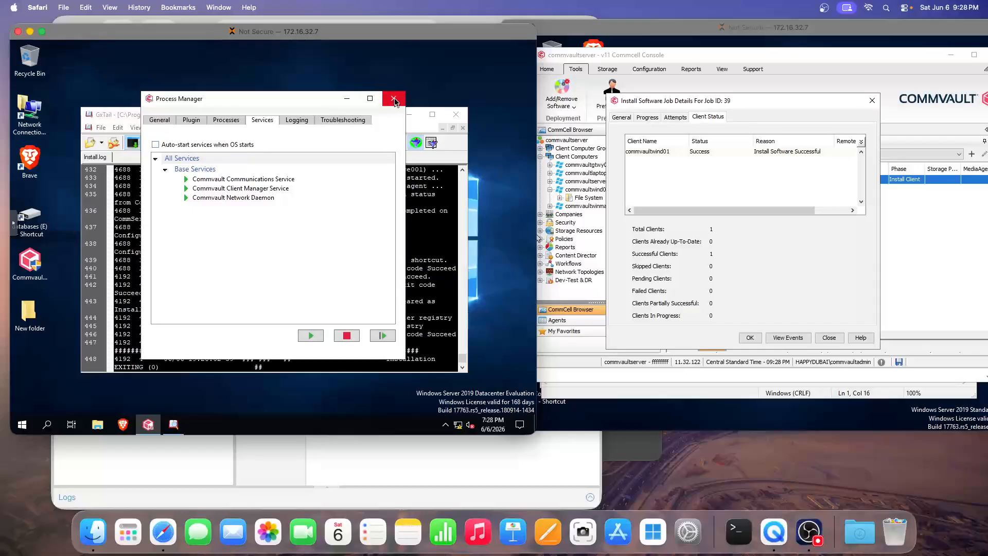
left_click(394, 99)
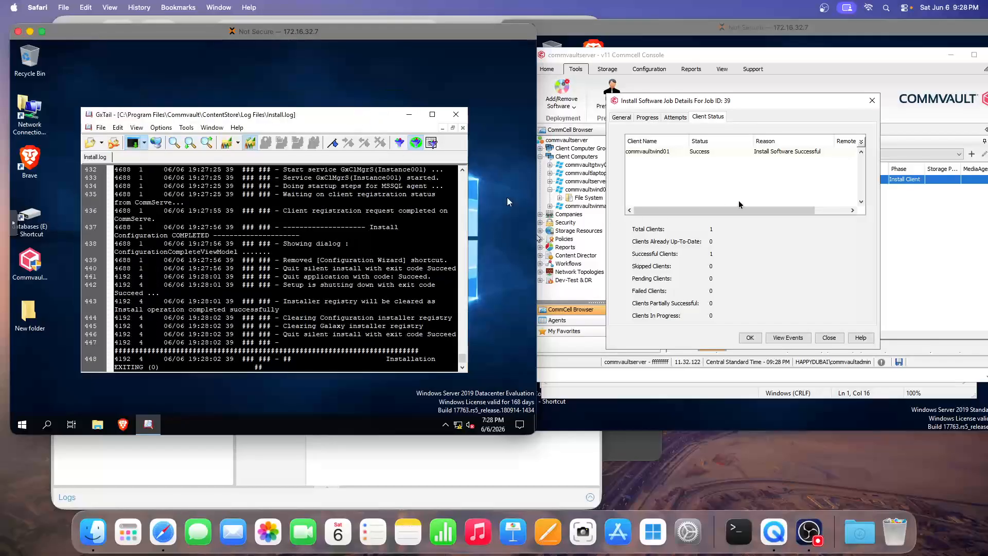
Close the install job details and refresh the Client Computers view in the CommCell Console
left_click(703, 152)
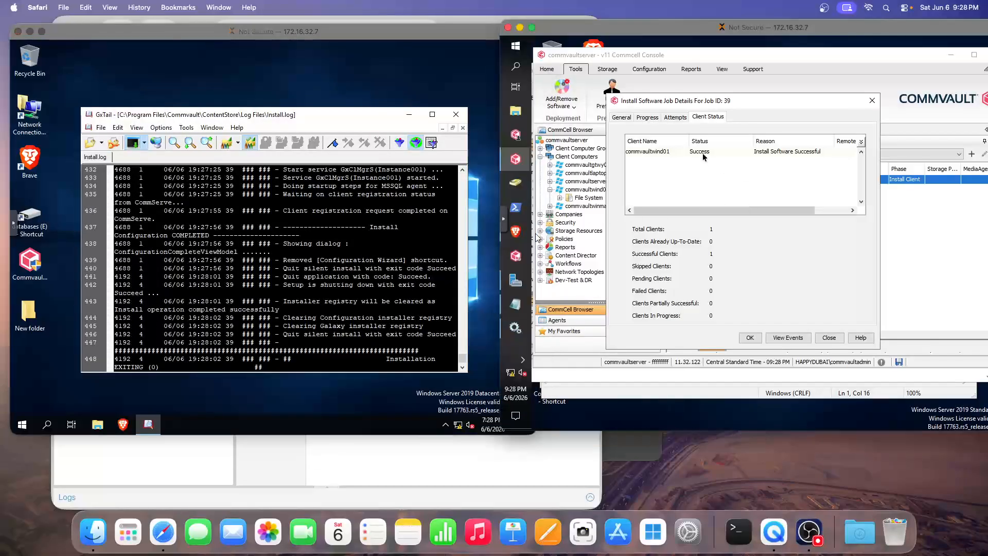
left_click(871, 100)
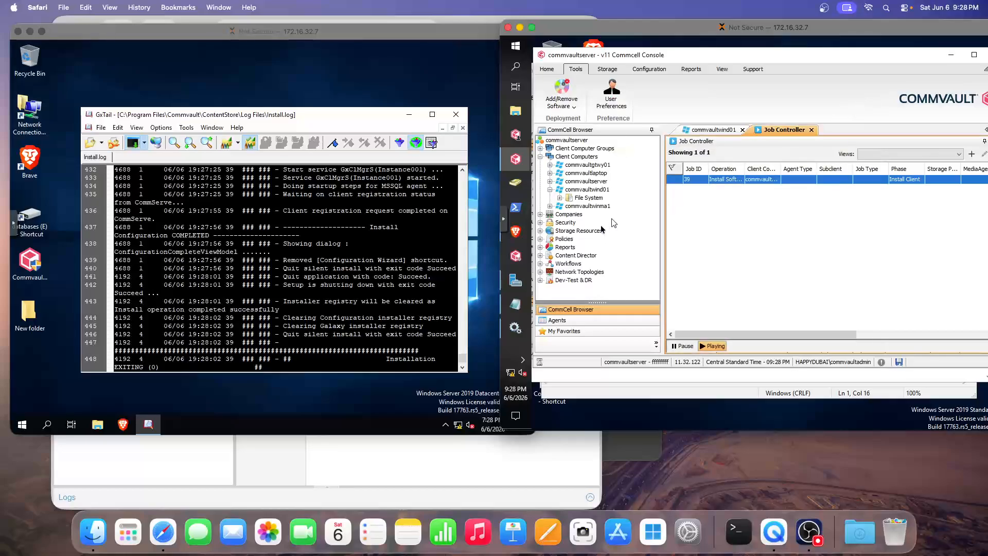
left_click(577, 157)
left_click(546, 69)
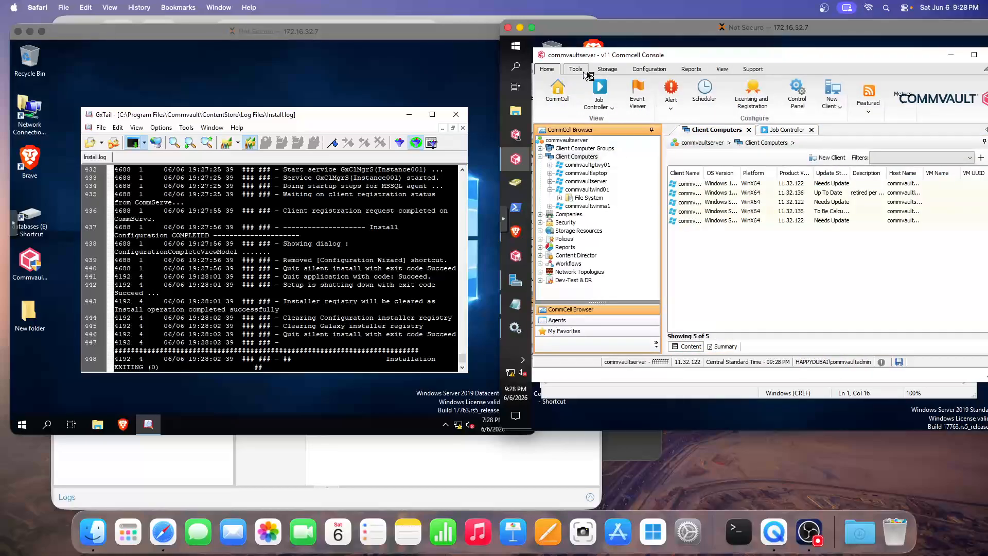
left_click(647, 70)
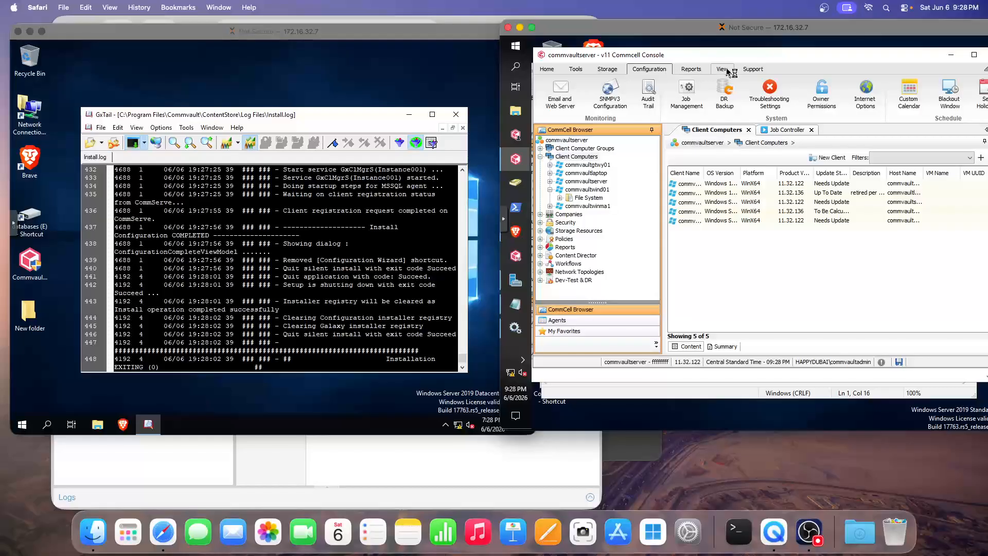
left_click(606, 71)
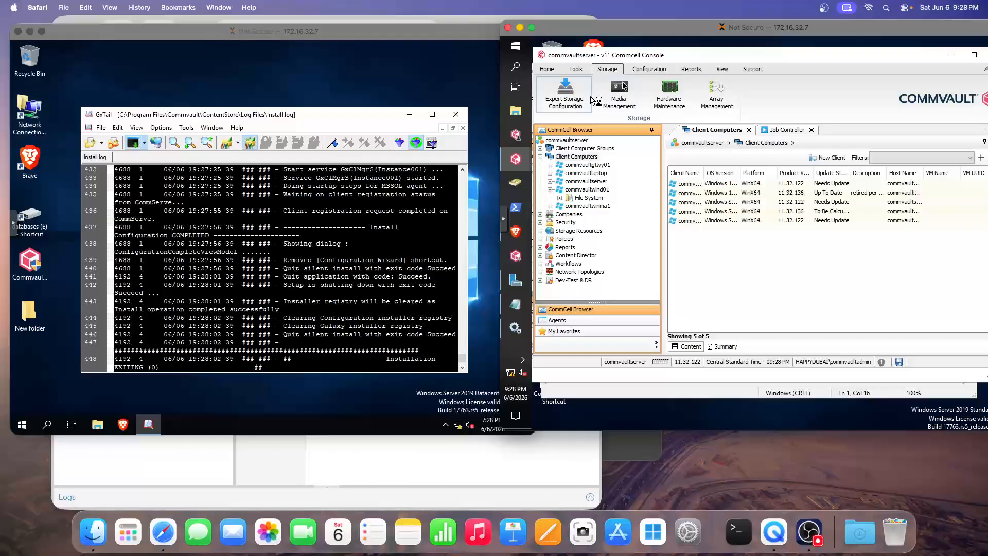
left_click(695, 70)
left_click(722, 69)
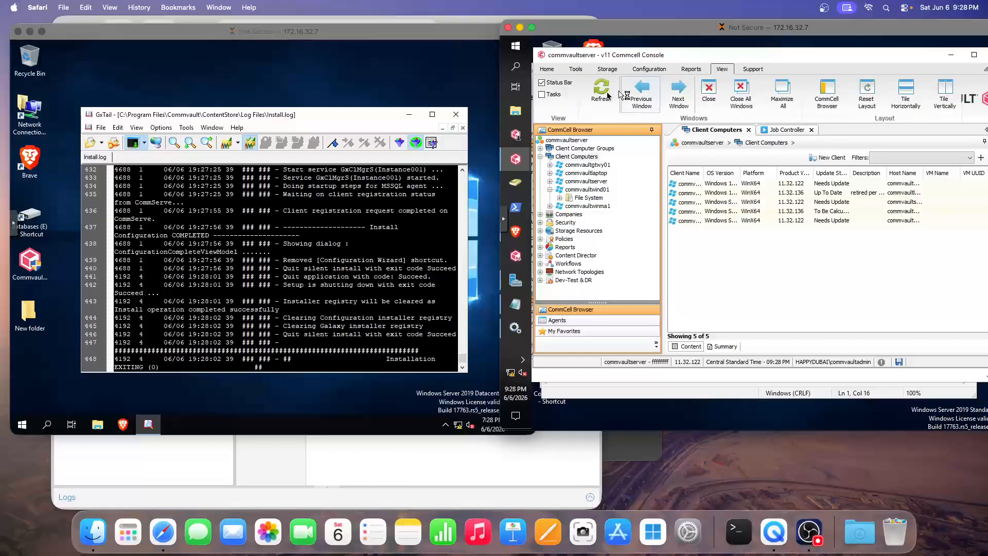
left_click(599, 100)
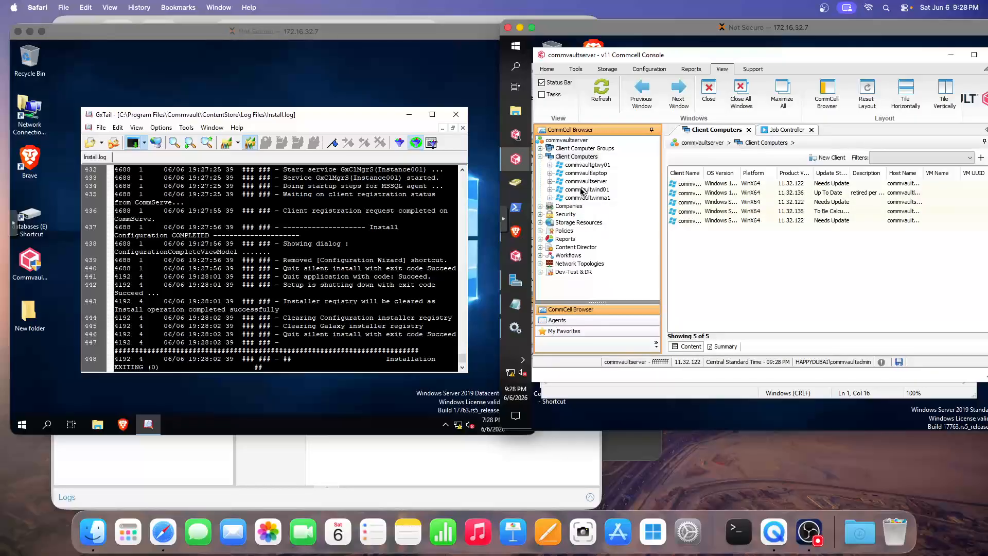
Refresh the commvaultwind01 client and open the COMMVAULTWIND01 instance under its SQL Server agent
left_click(583, 191)
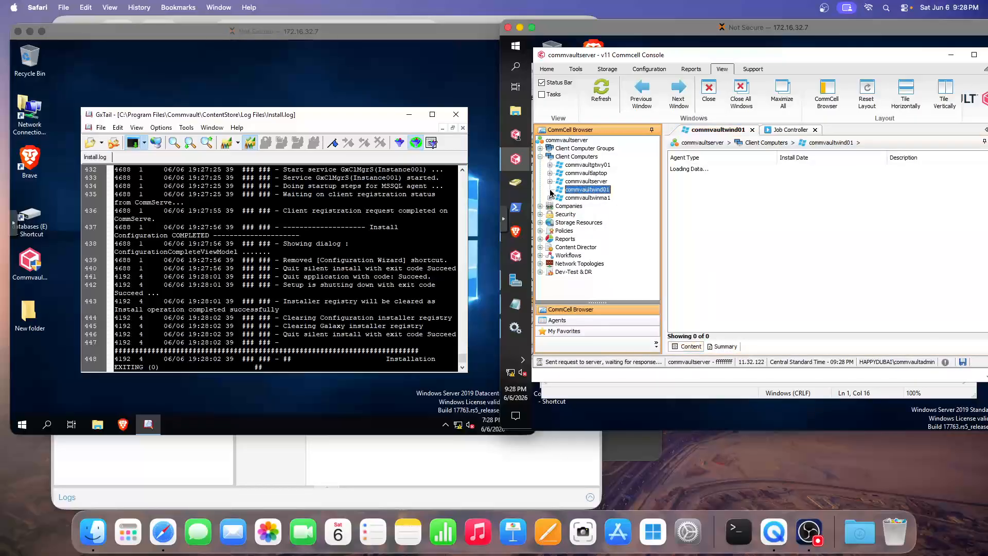
left_click(601, 100)
left_click(588, 206)
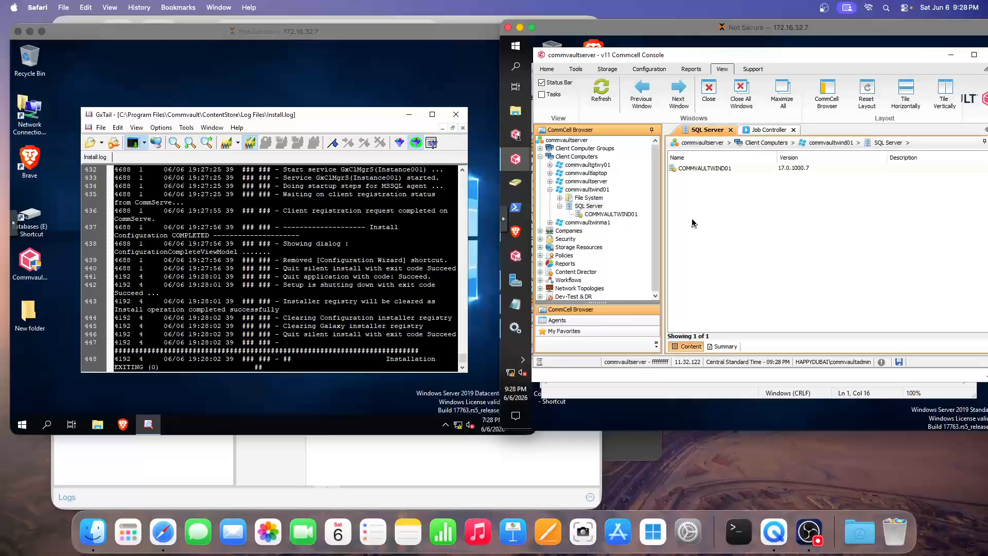
left_click(626, 216)
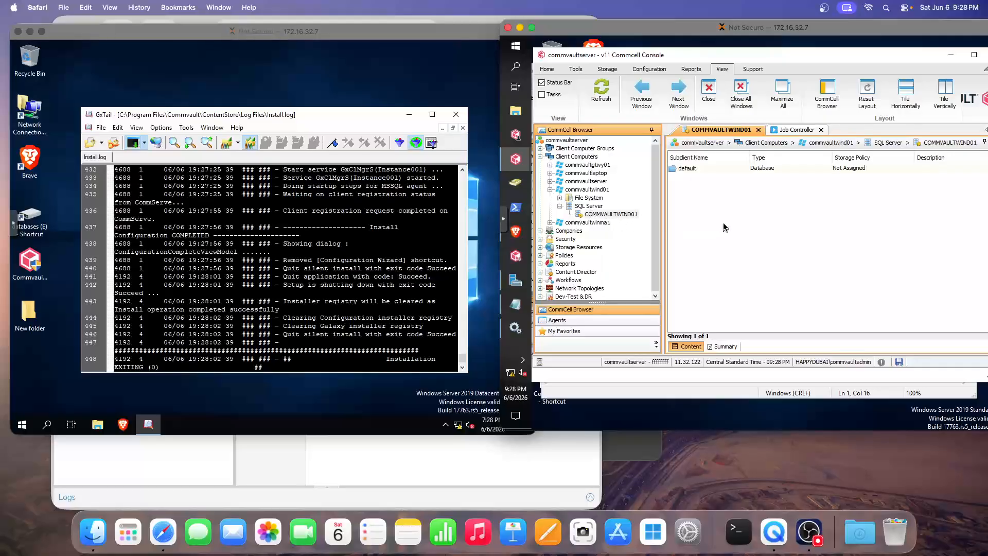
Examine the blackout window rule options for the commvaultwind01 client and close them without adding a rule
left_click(587, 189)
right_click(592, 192)
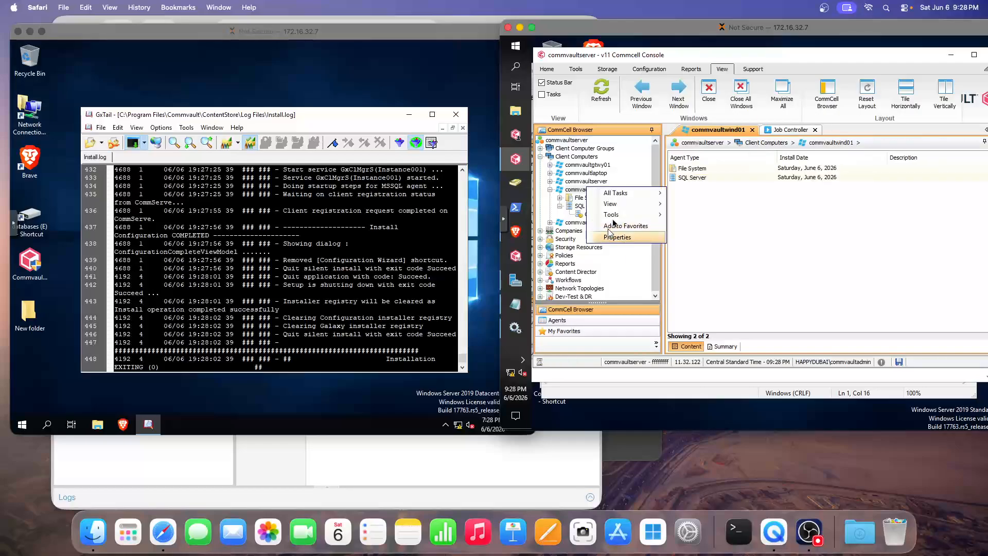
mouse_move(612, 194)
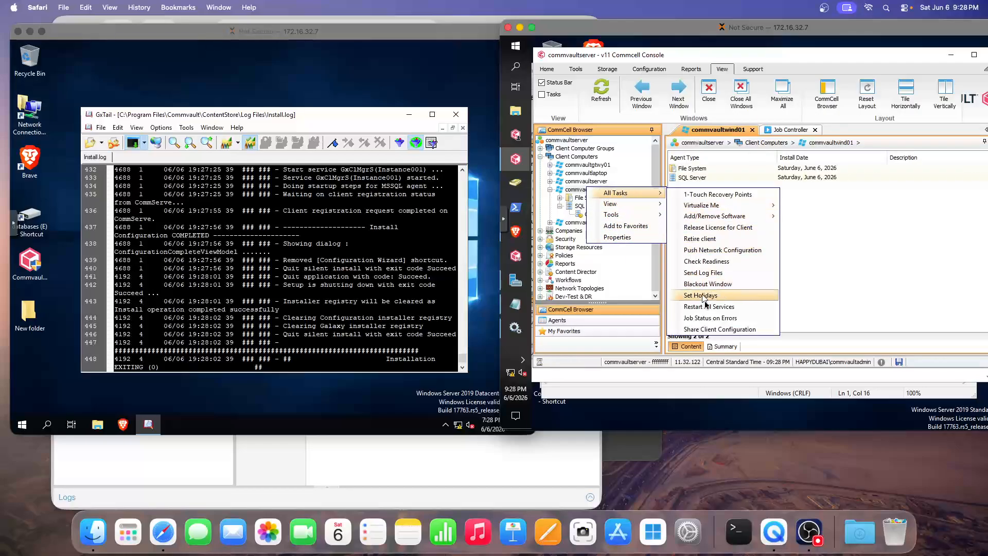
left_click(716, 283)
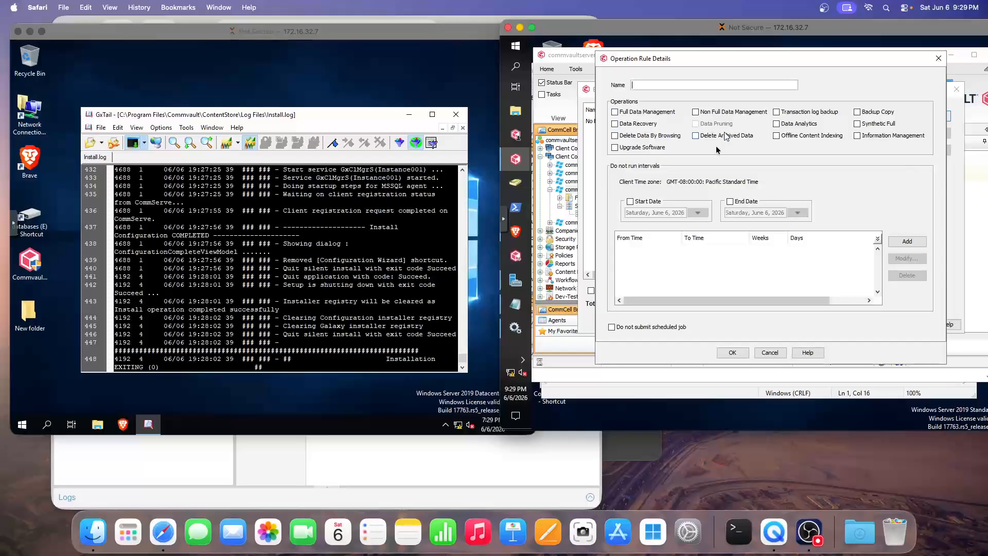
left_click(939, 58)
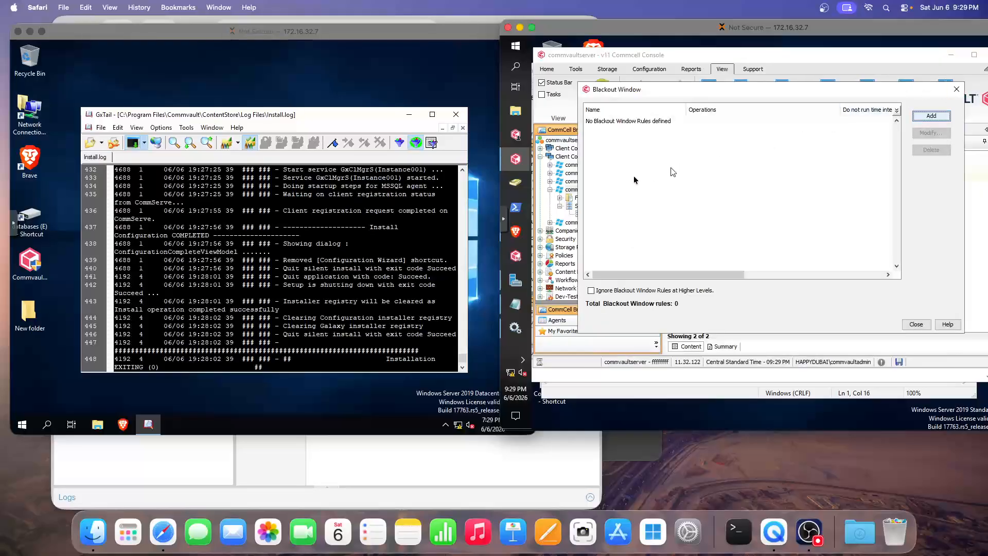
left_click(956, 89)
Try ignoring higher-level blackout window rules for the SQL Server agent, dismiss the confirmation, and close the blackout window
left_click(591, 207)
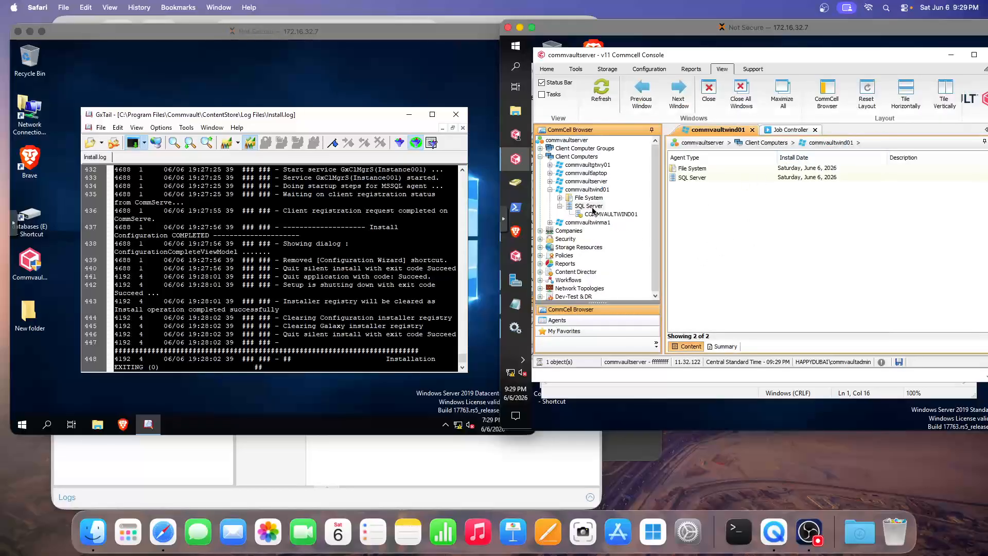
right_click(593, 210)
mouse_move(623, 215)
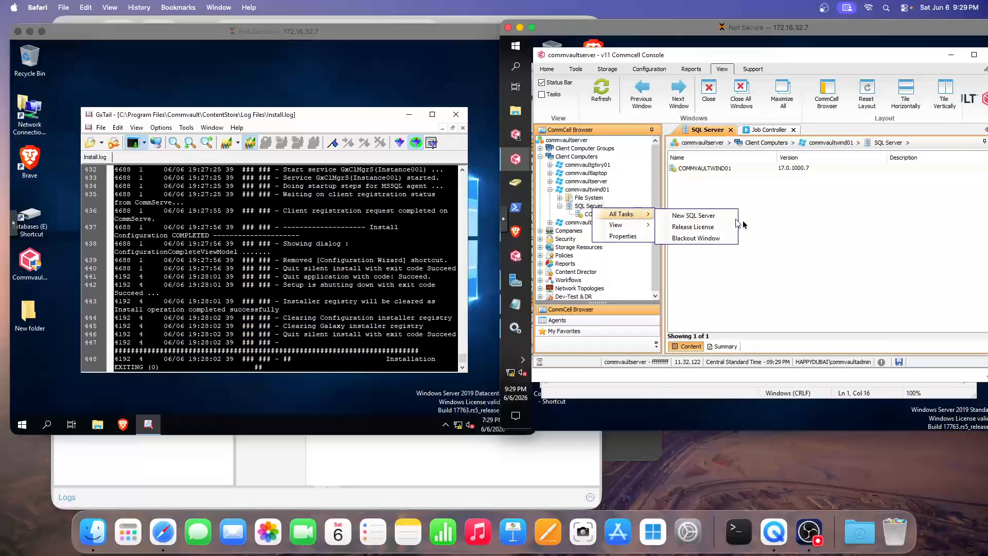
left_click(714, 239)
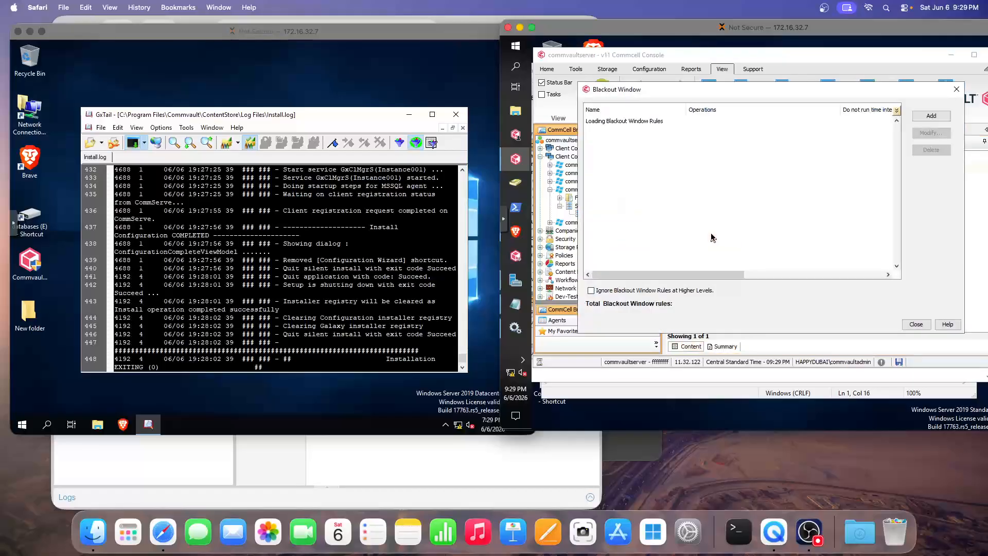
left_click(591, 290)
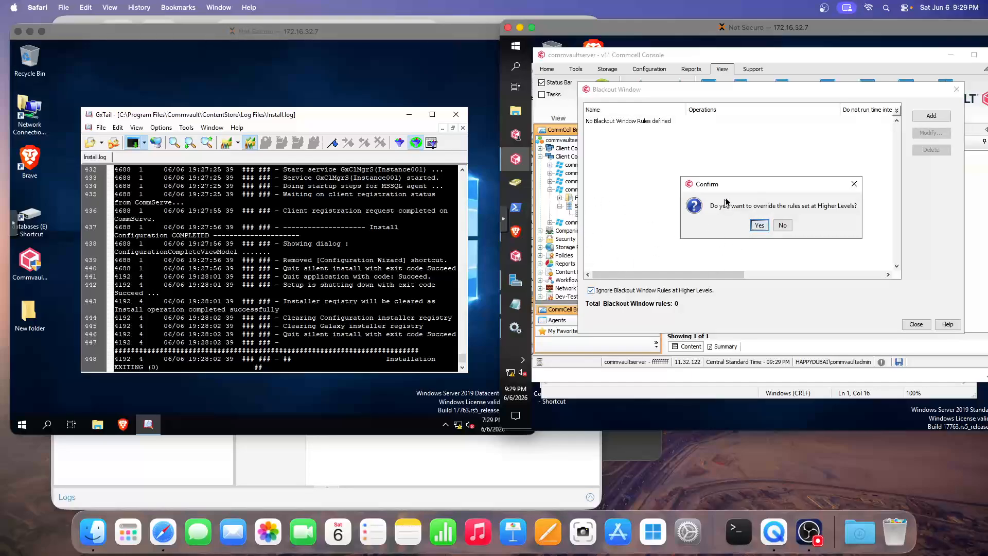
left_click(671, 438)
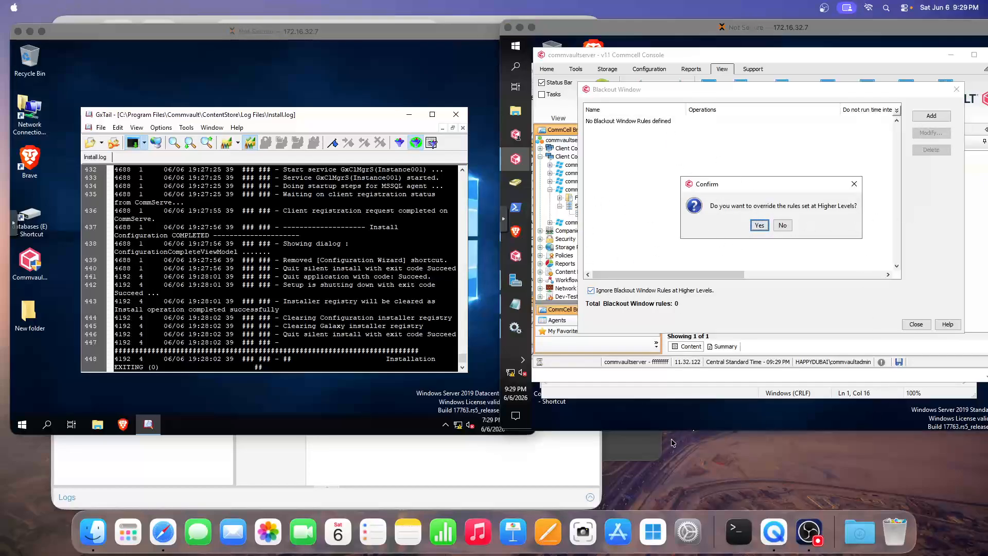
left_click(701, 54)
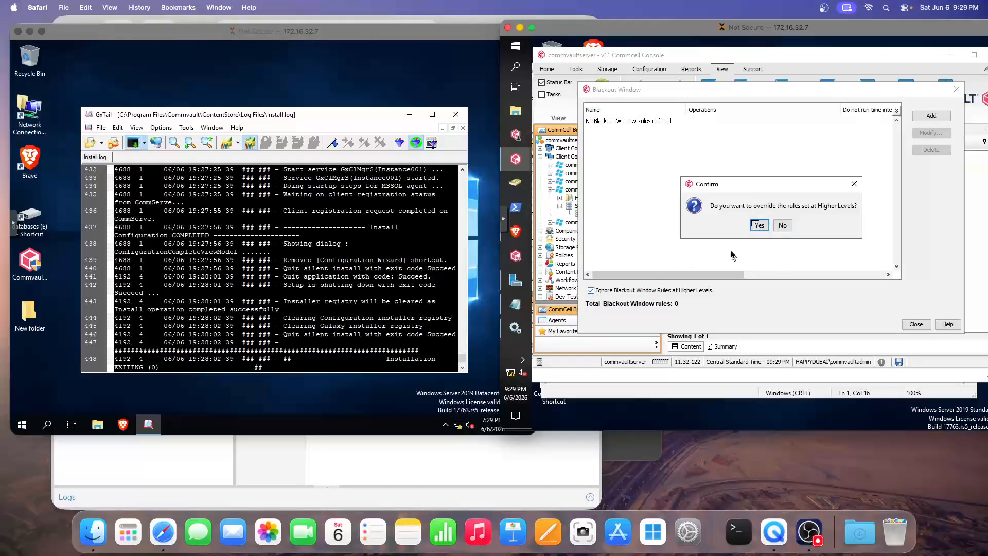
left_click(854, 183)
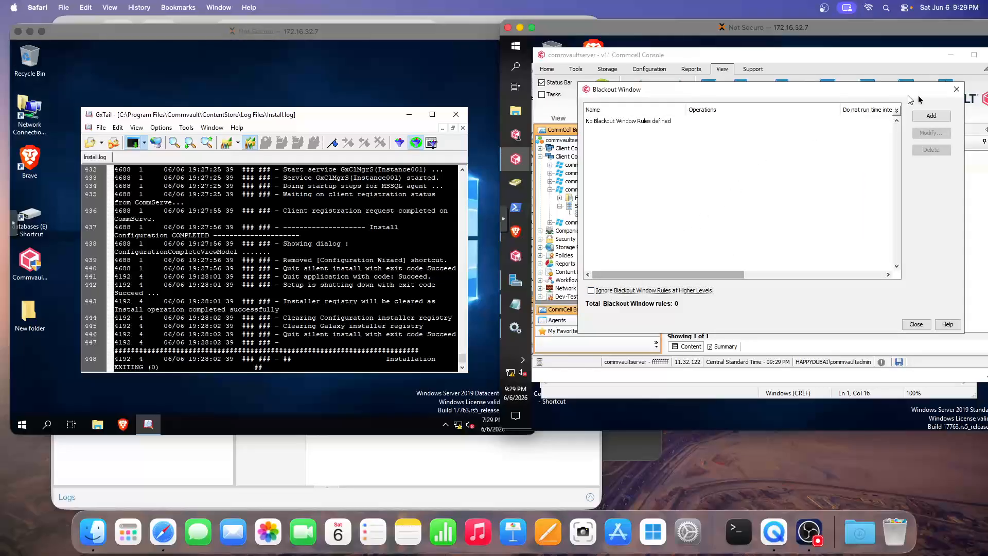
left_click(956, 89)
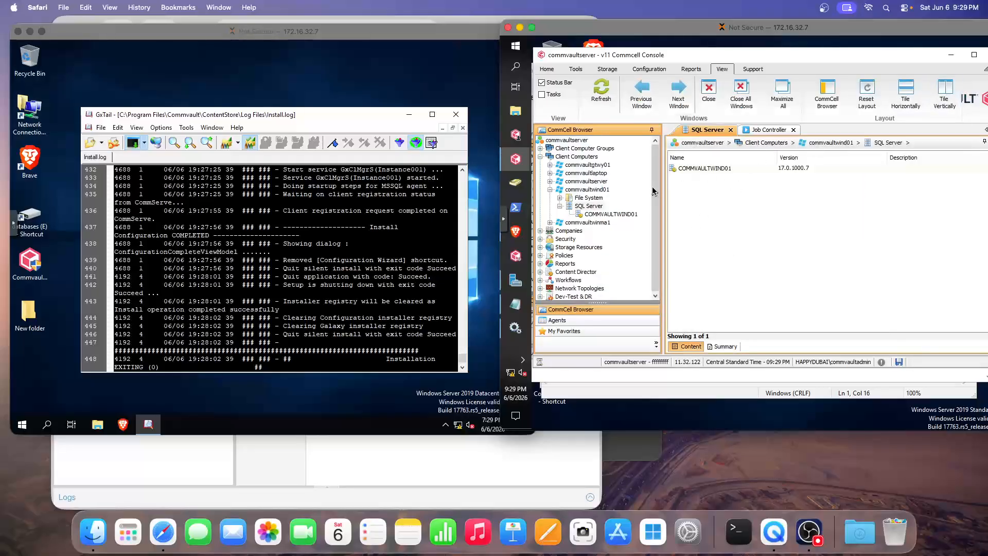
Open the content settings in the properties of the default subclient under the COMMVAULTWIND01 SQL instance
left_click(608, 214)
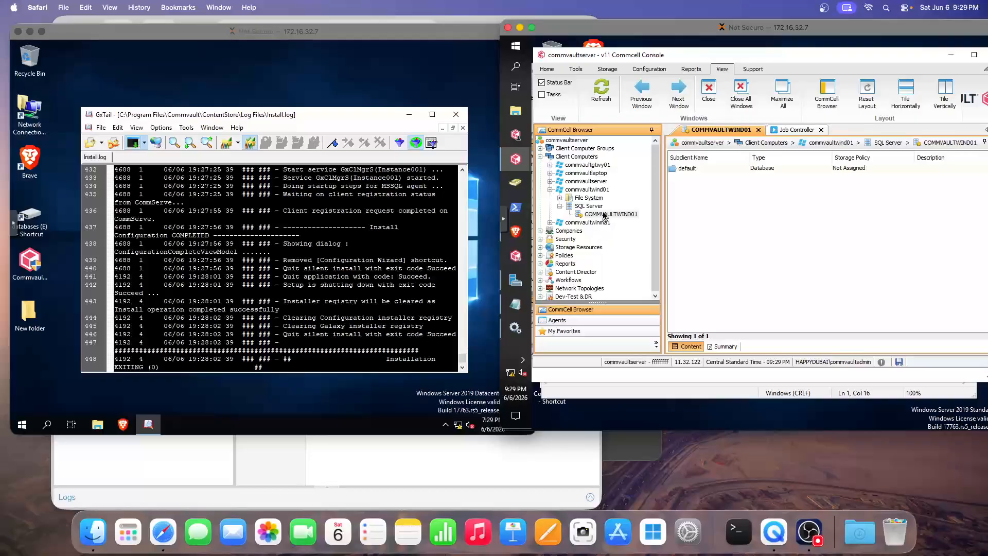
right_click(687, 169)
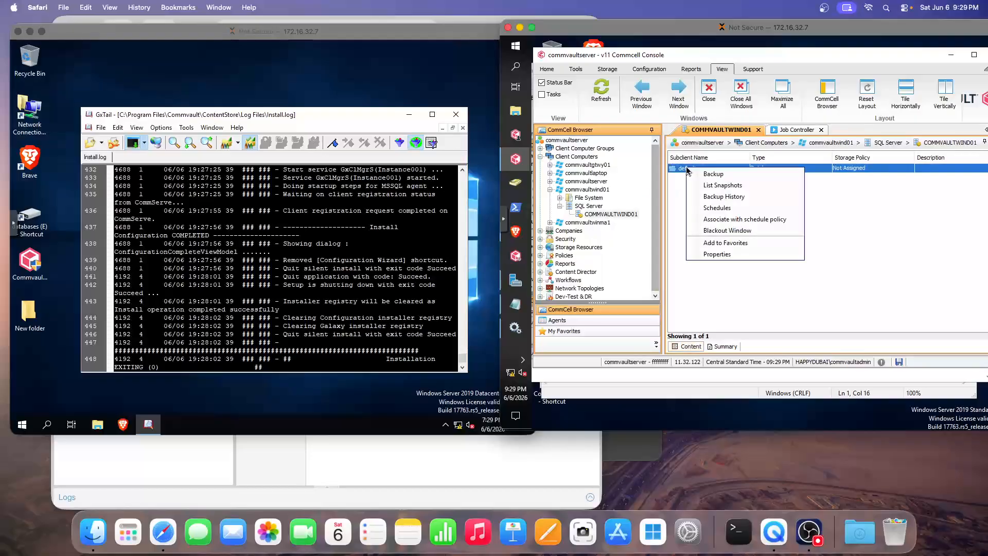
left_click(716, 254)
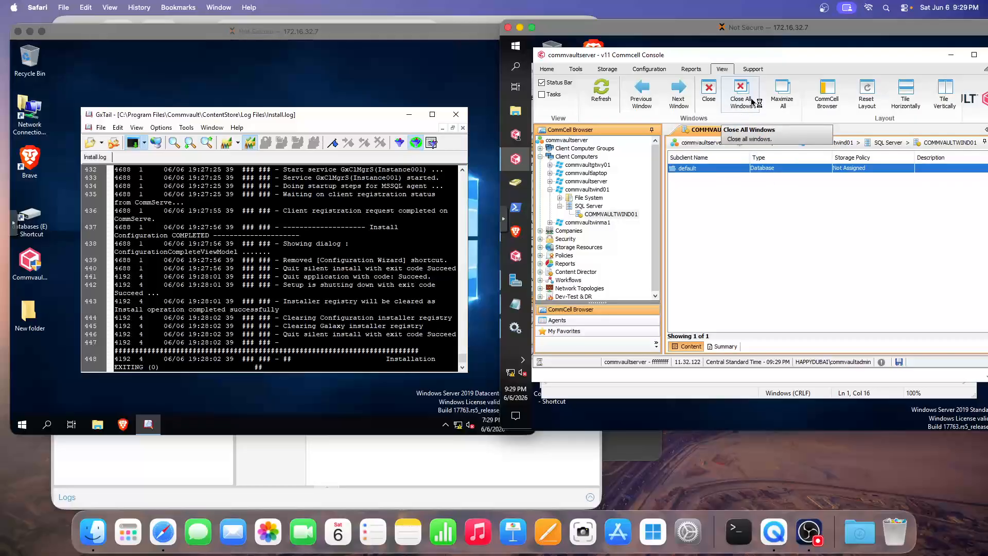
left_click_drag(619, 30, 530, 35)
left_click(585, 72)
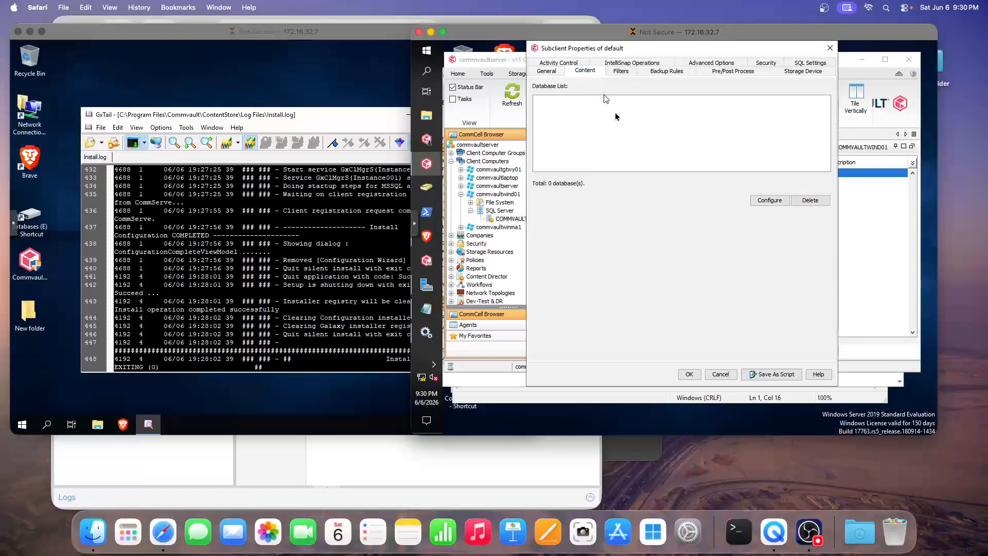
Discover the SQL databases for the default subclient and check the recovery models of master and model
left_click(769, 200)
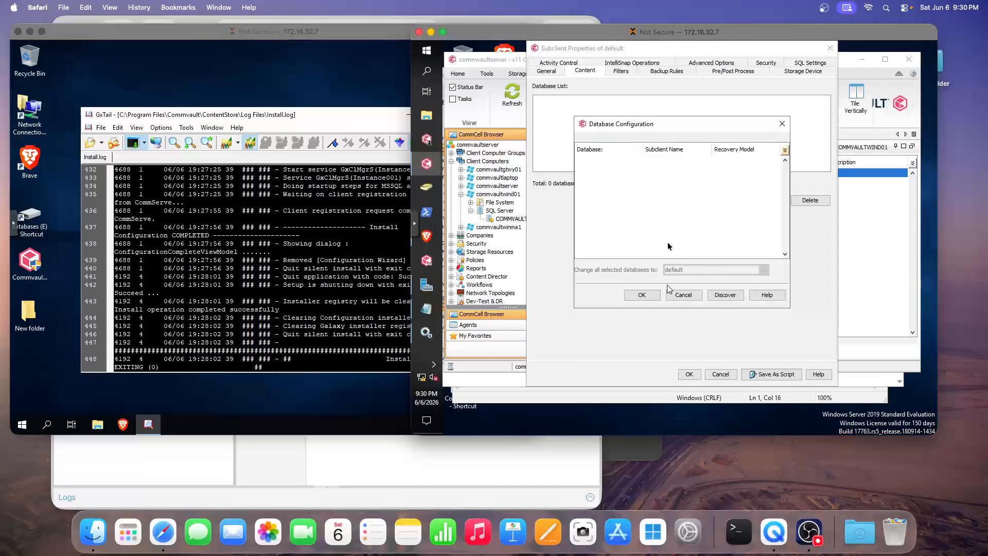
left_click(725, 295)
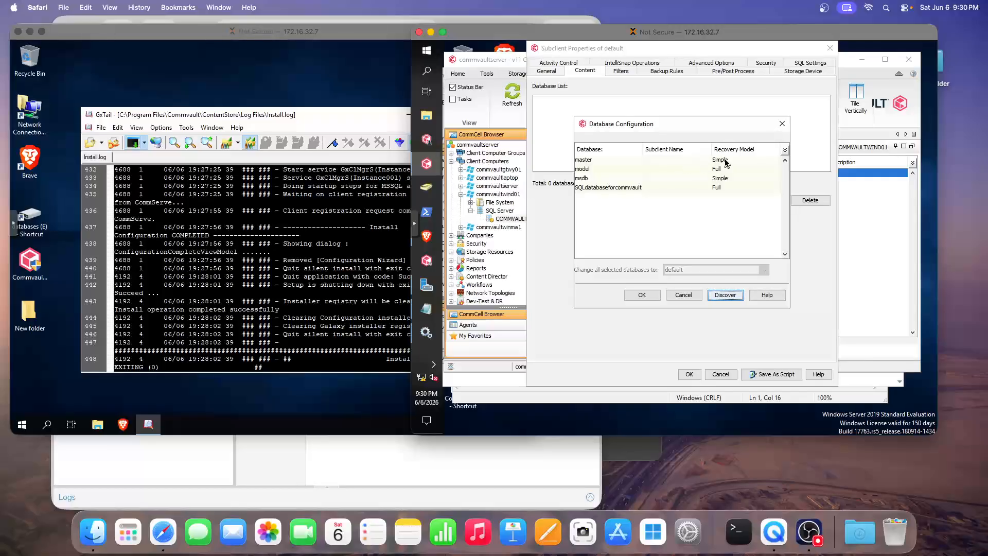
left_click(725, 160)
left_click(726, 169)
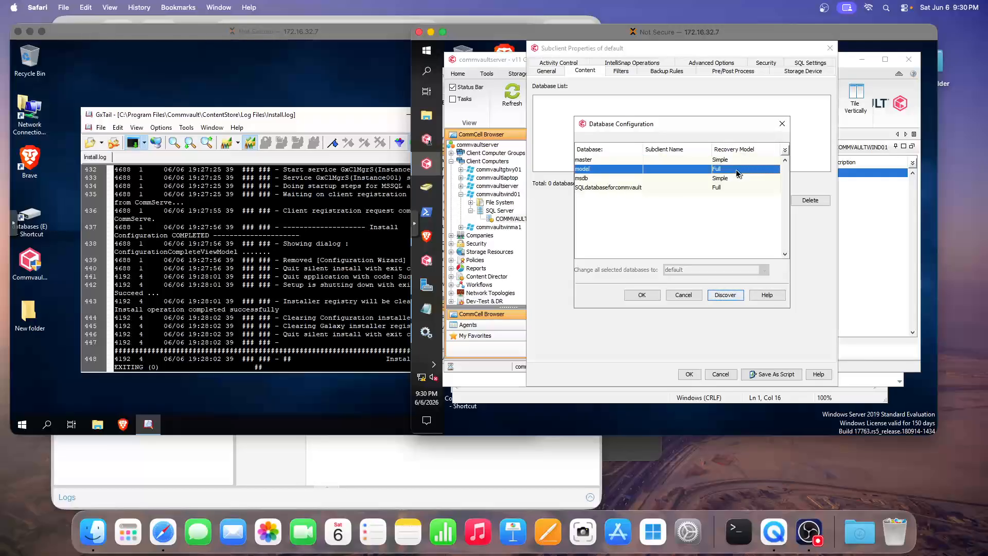
Check the recovery models of msdb, SQLdatabaseforcommvault and model, and close the database configuration without saving
left_click(731, 180)
left_click(722, 189)
left_click(725, 170)
left_click(780, 125)
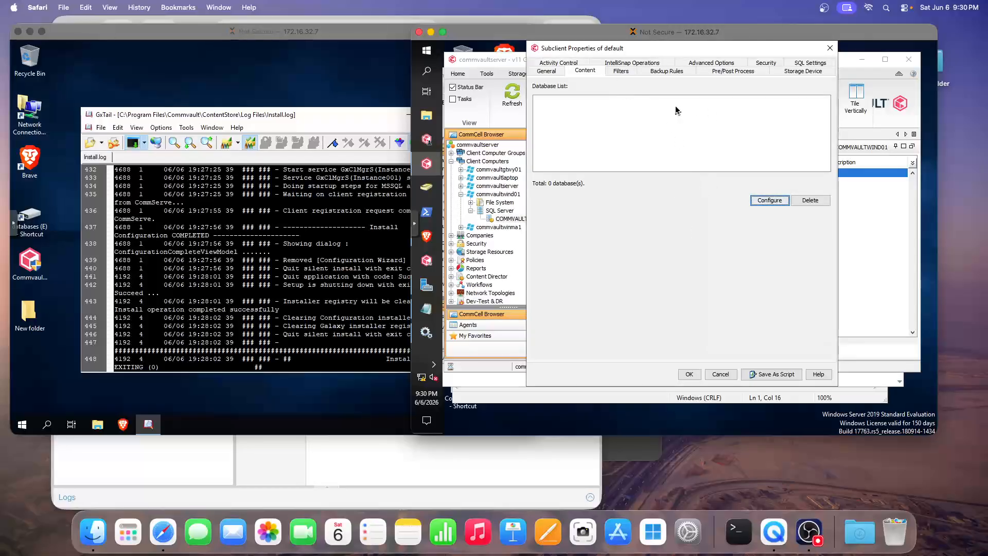
Review the default subclient's filters, general and activity control settings, close its properties, and display the commvaultwind01 client's agents
left_click(637, 71)
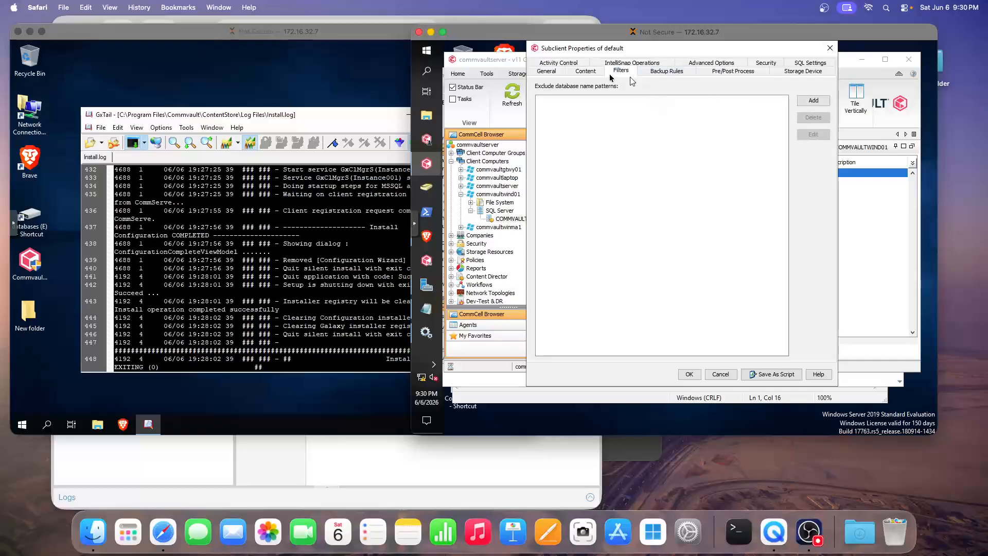
left_click(546, 71)
left_click(558, 63)
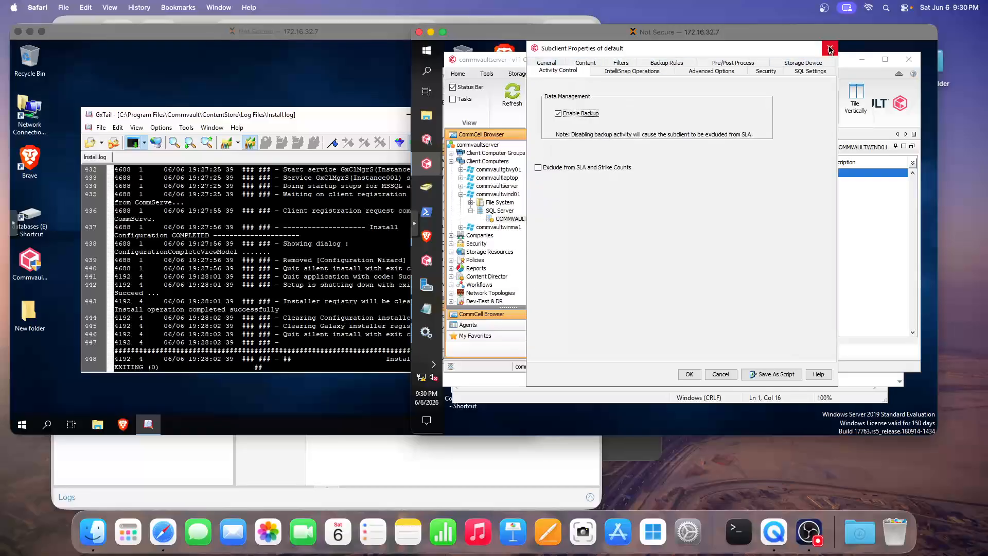
left_click(830, 49)
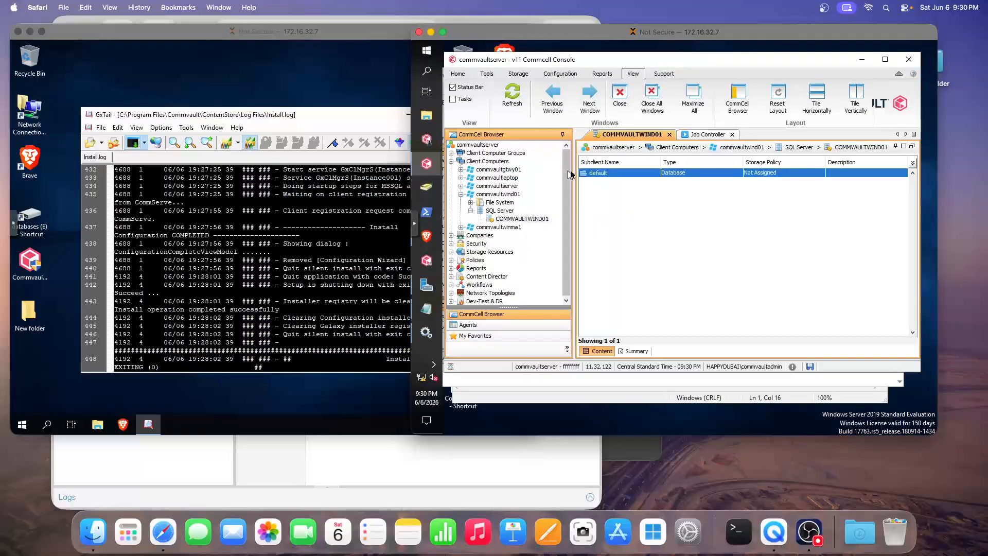
double_click(519, 195)
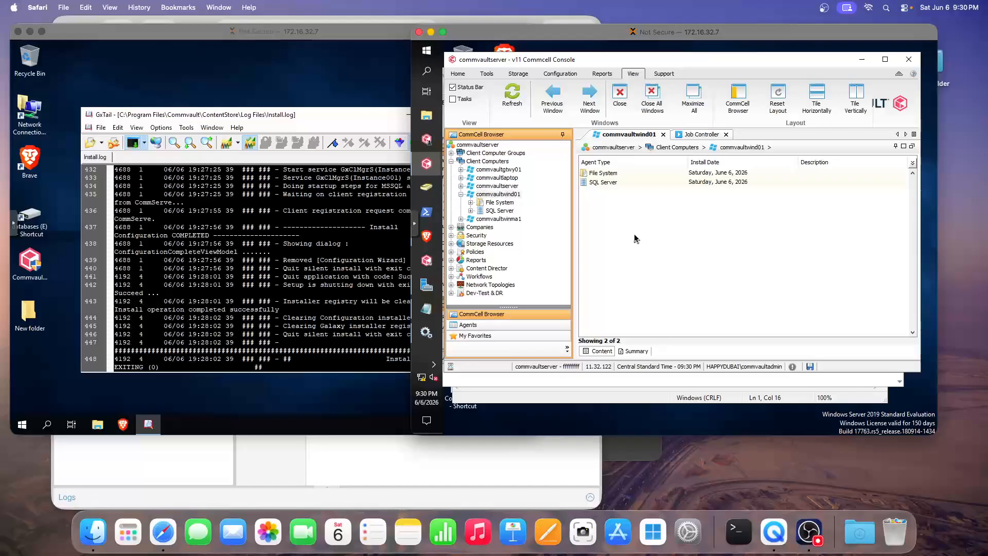
Switch to the remote session showing Install.log and open Windows Defender Firewall to check the domain network firewall state
left_click(108, 277)
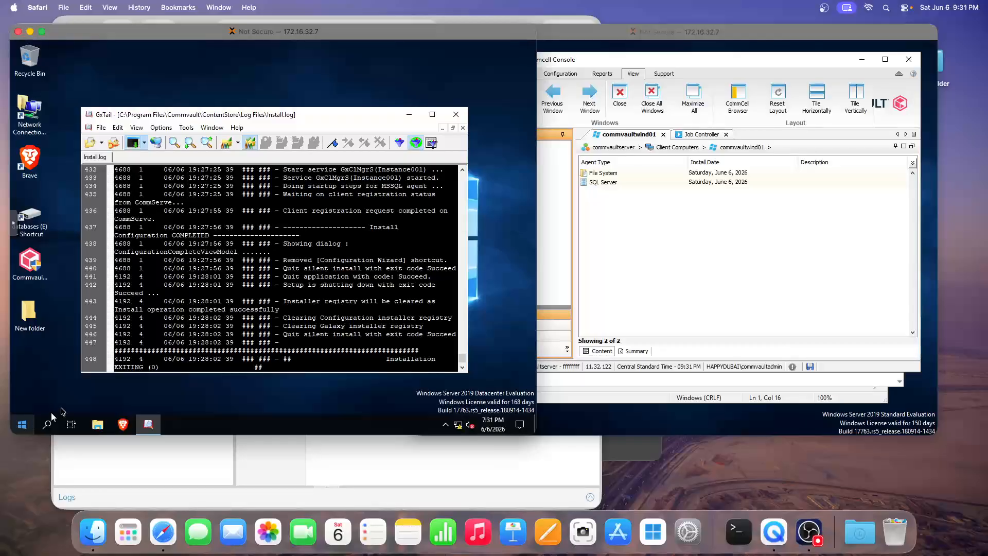
left_click(22, 424)
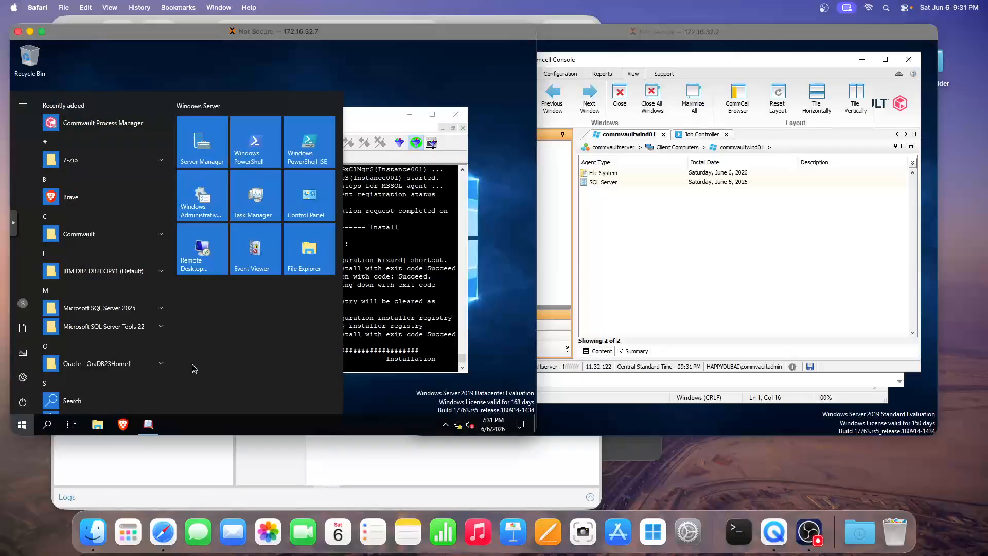
type("fire")
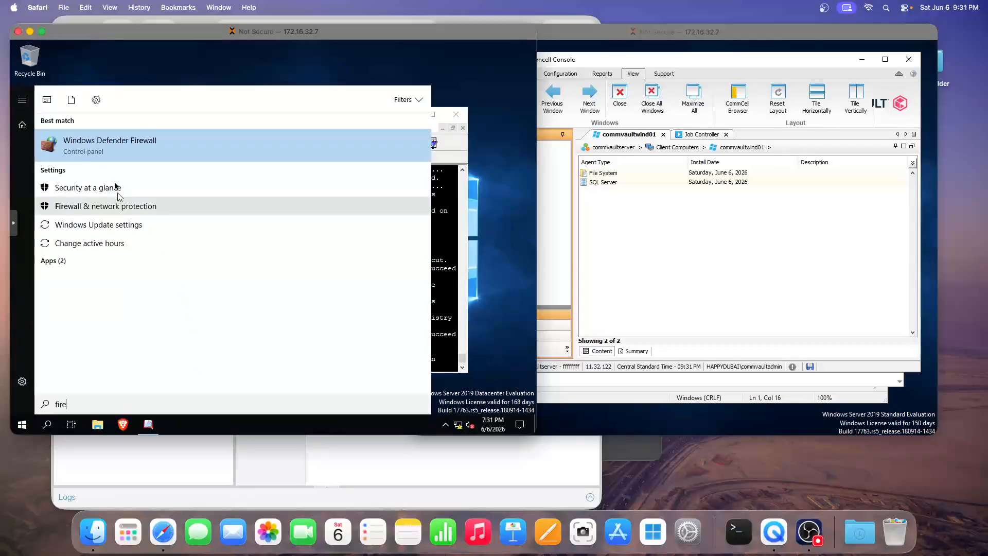
left_click(107, 153)
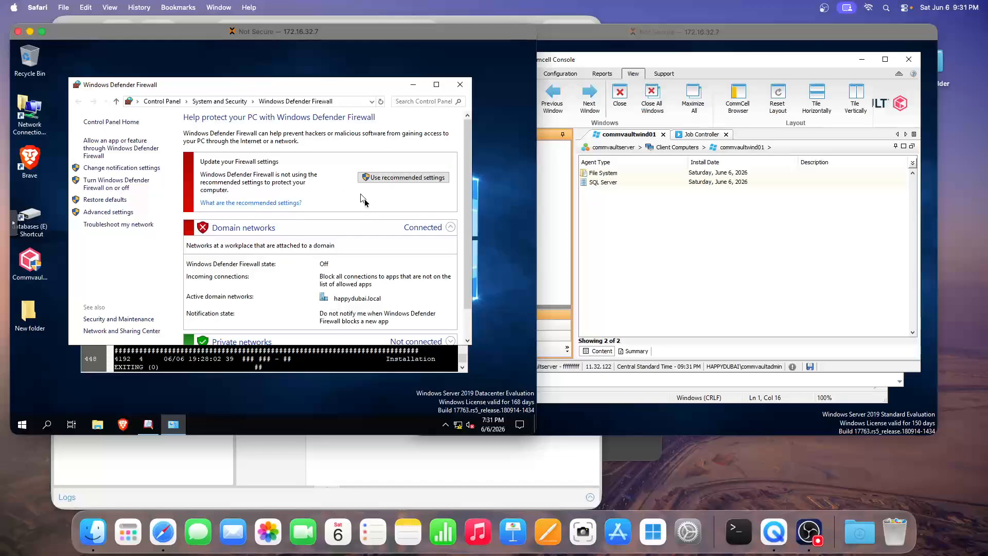
left_click_drag(353, 84, 361, 65)
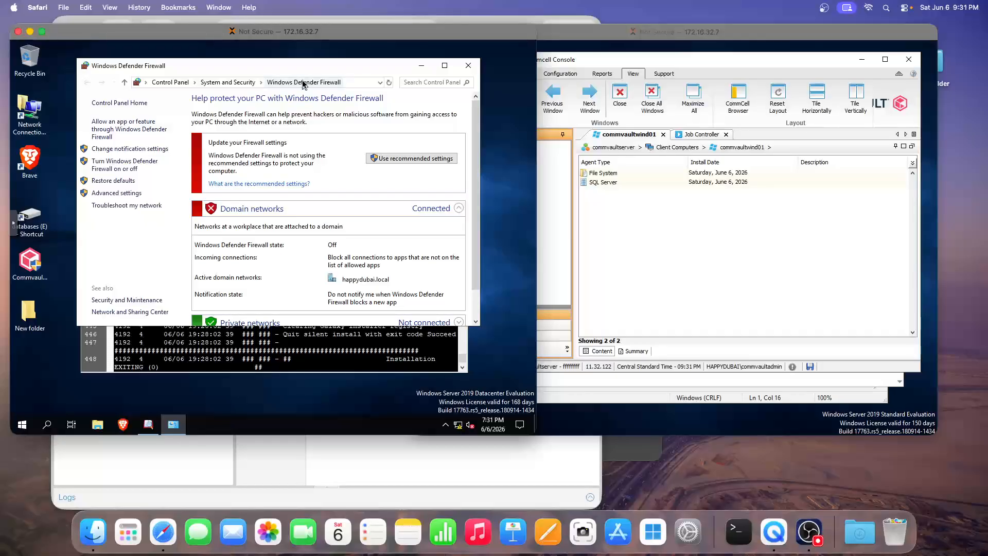
mouse_move(288, 69)
left_mouse_down()
mouse_move(314, 66)
mouse_move(291, 63)
left_mouse_up()
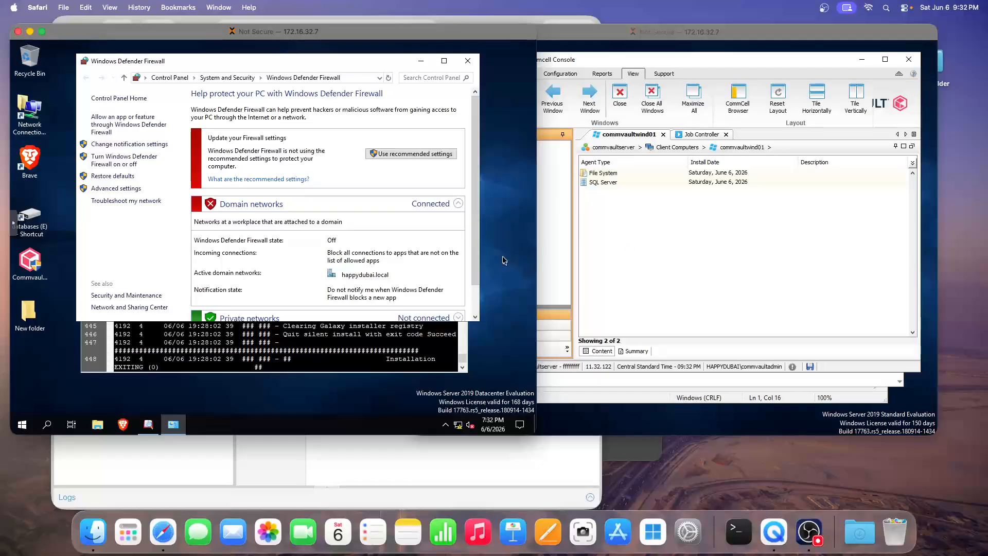
left_click(710, 454)
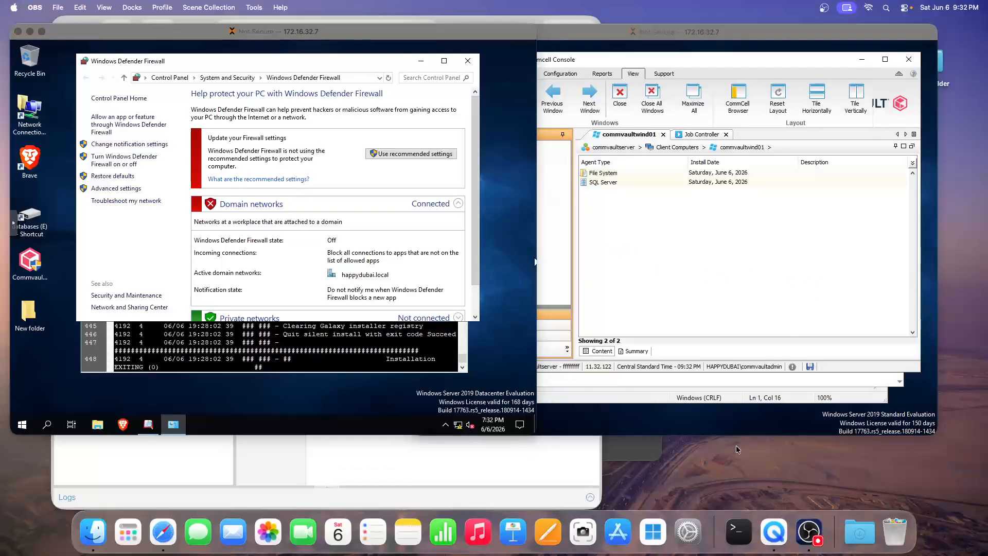